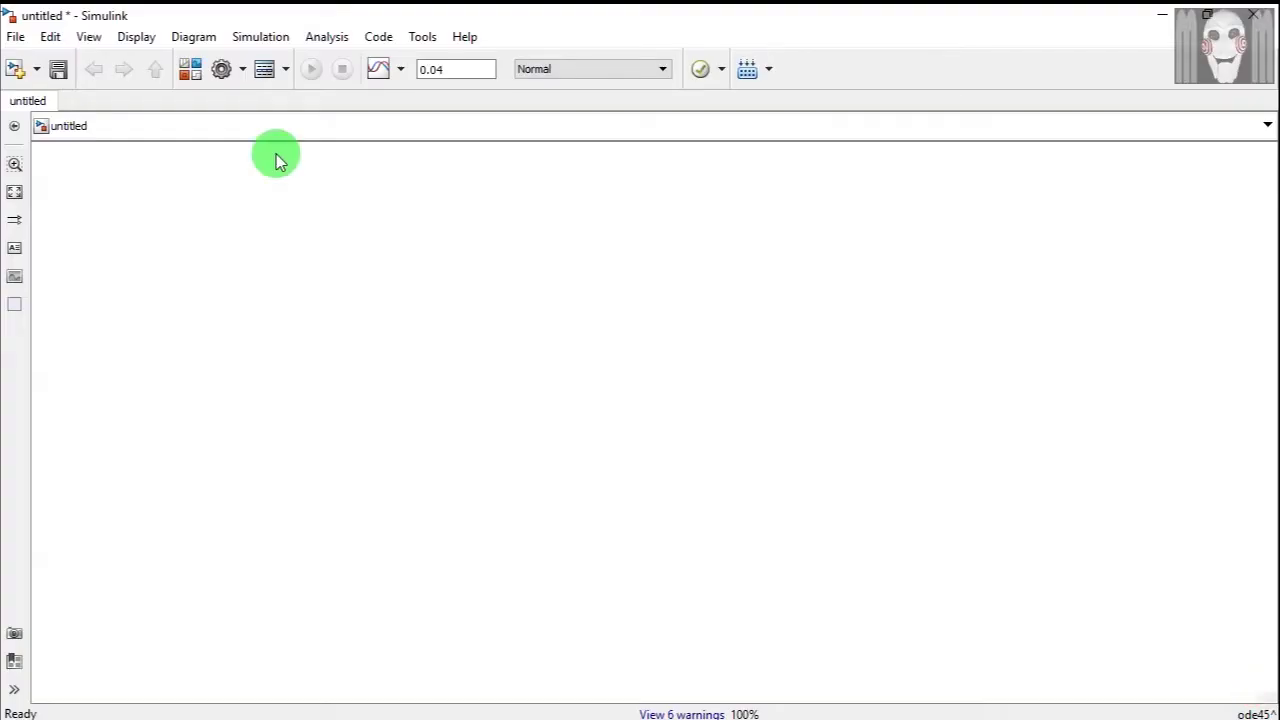
Step: Search the library for 'ac voltage' and place the powerlib AC Voltage Source on the canvas
left_click(192, 72)
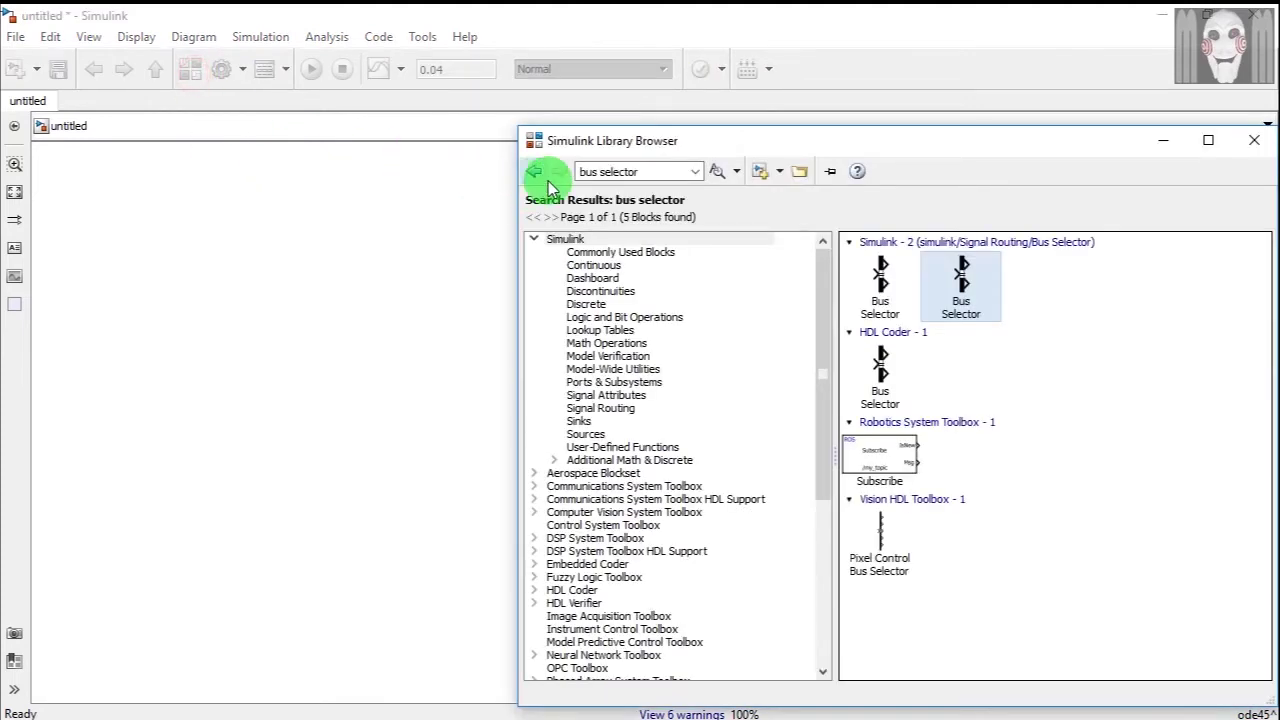
left_click_drag(583, 171, 664, 171)
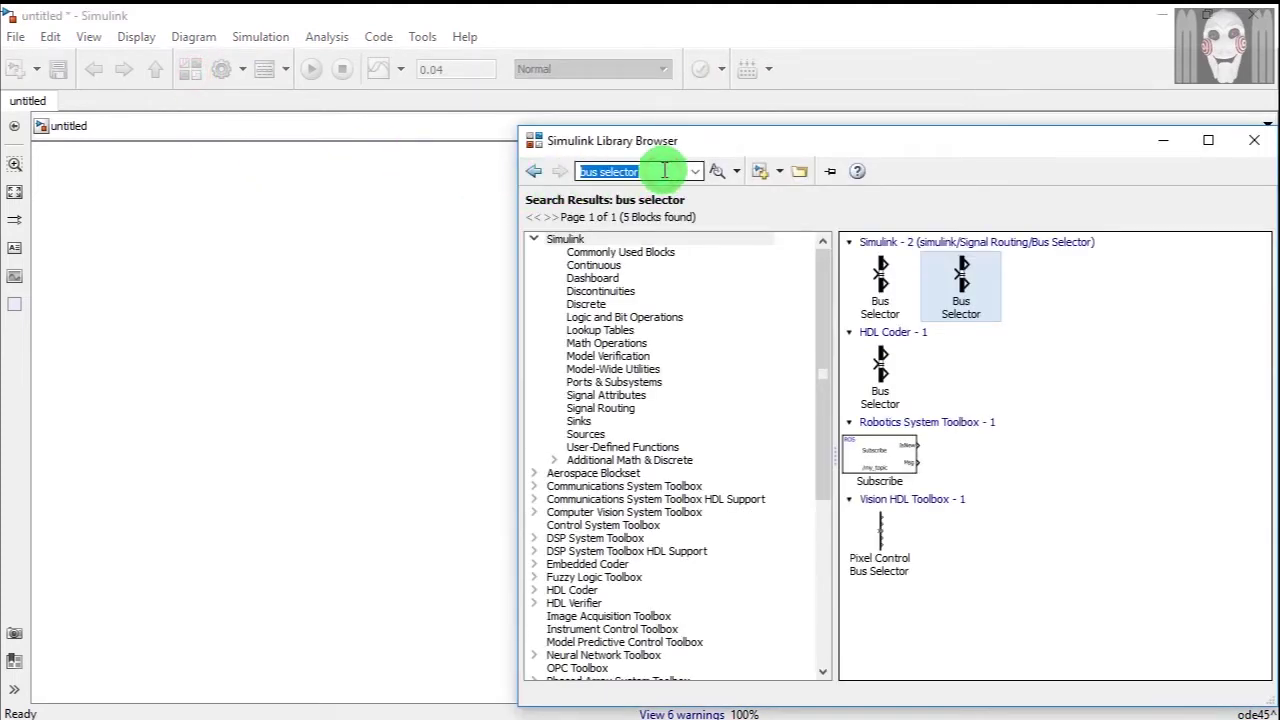
type("ac vol")
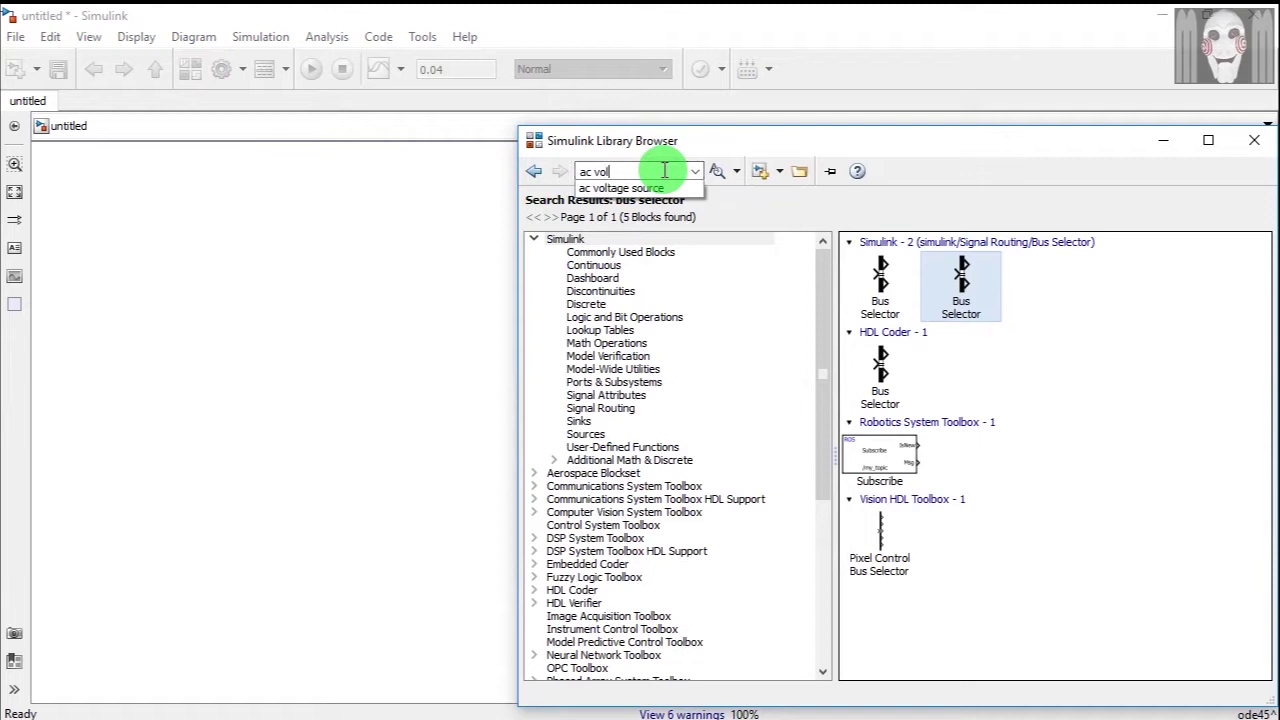
type("tage")
key("Down")
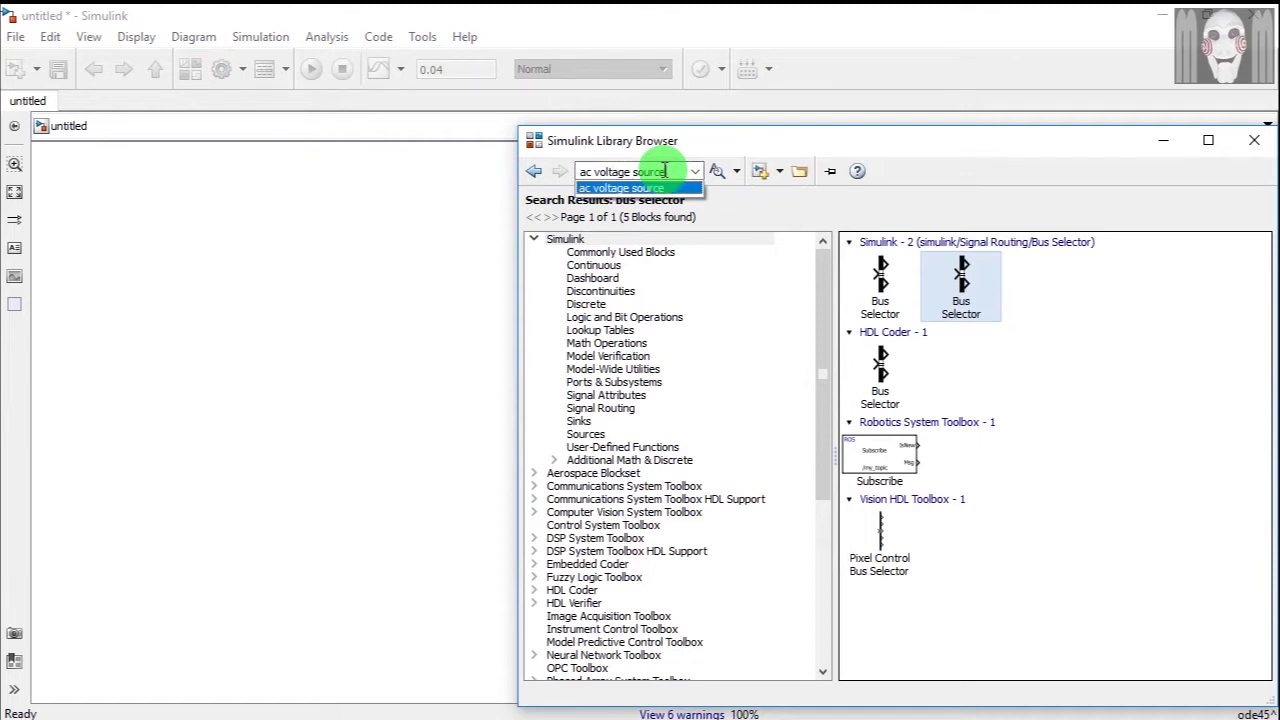
left_click(713, 172)
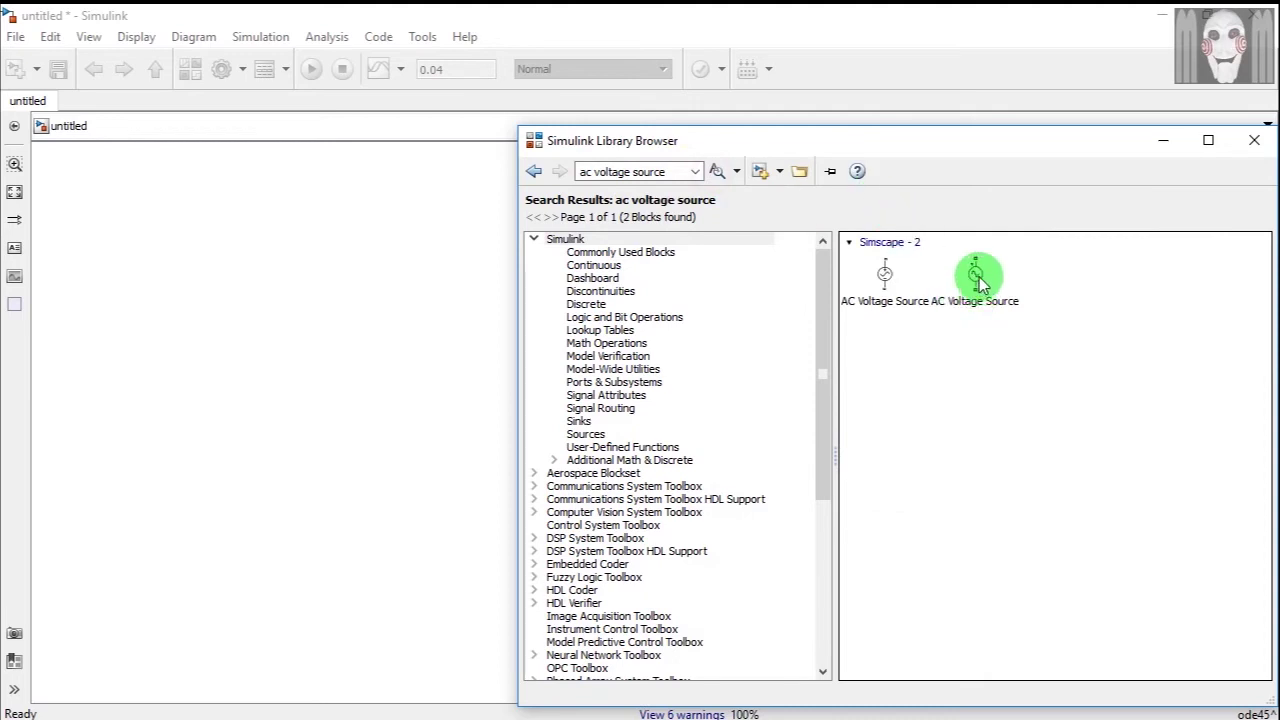
left_click(973, 272)
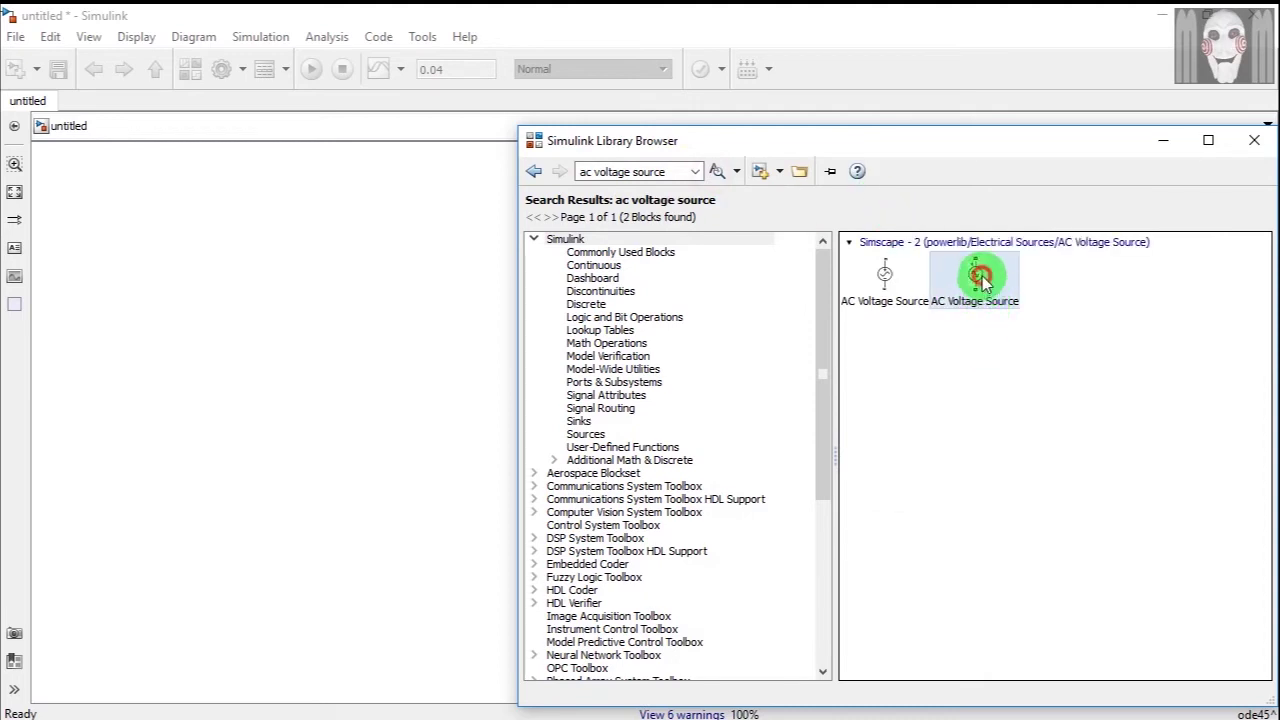
left_click_drag(980, 280, 391, 283)
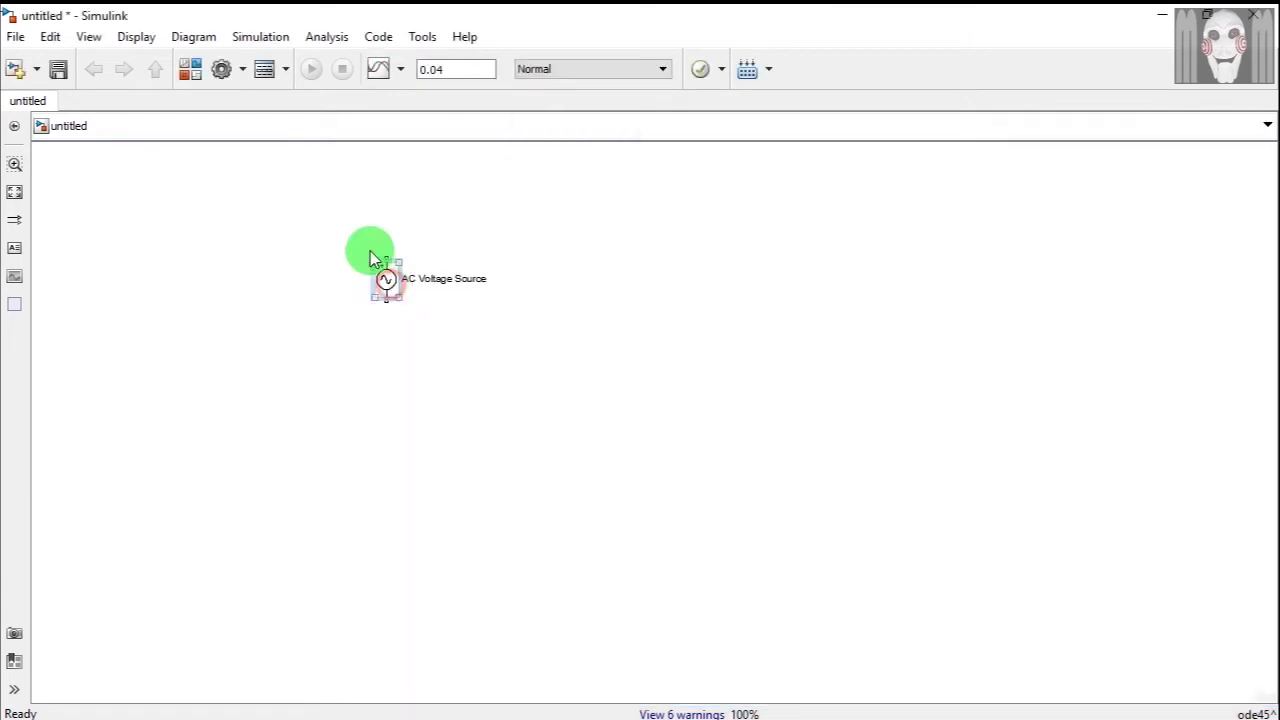
Step: Search for 'dio' and place the Power Electronics Diode below the voltage source
left_click(190, 70)
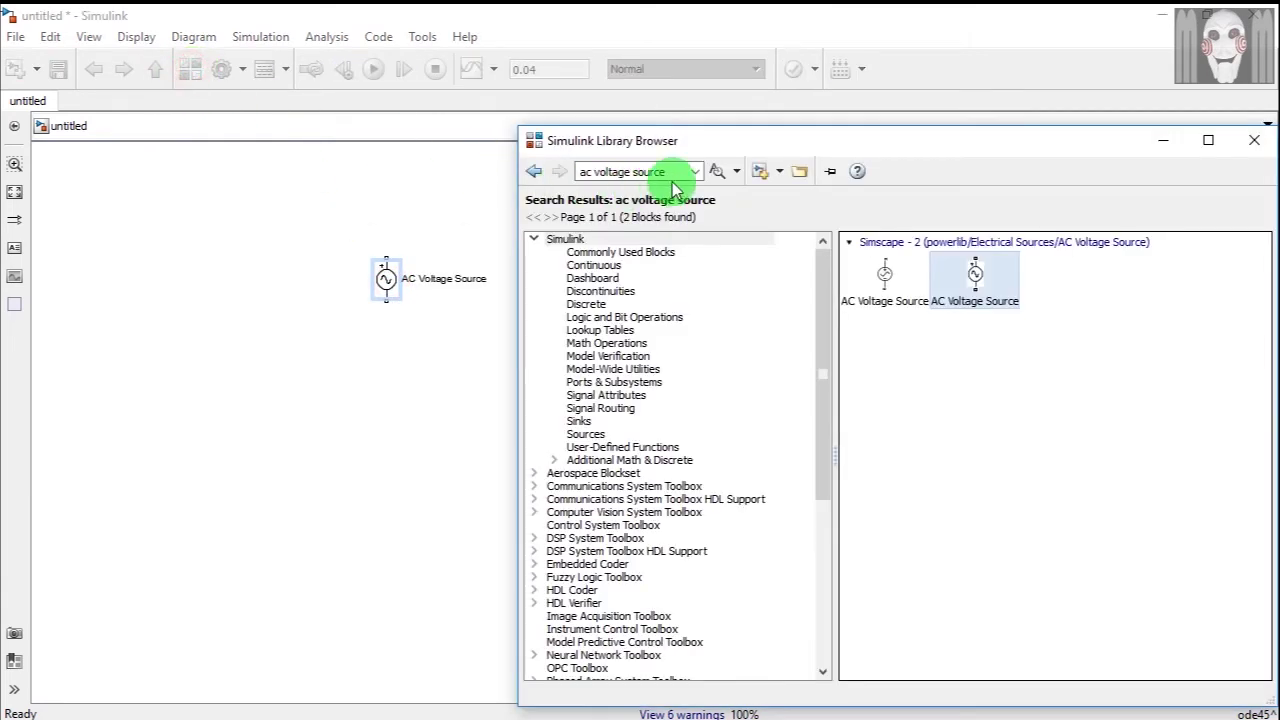
left_click_drag(582, 172, 675, 172)
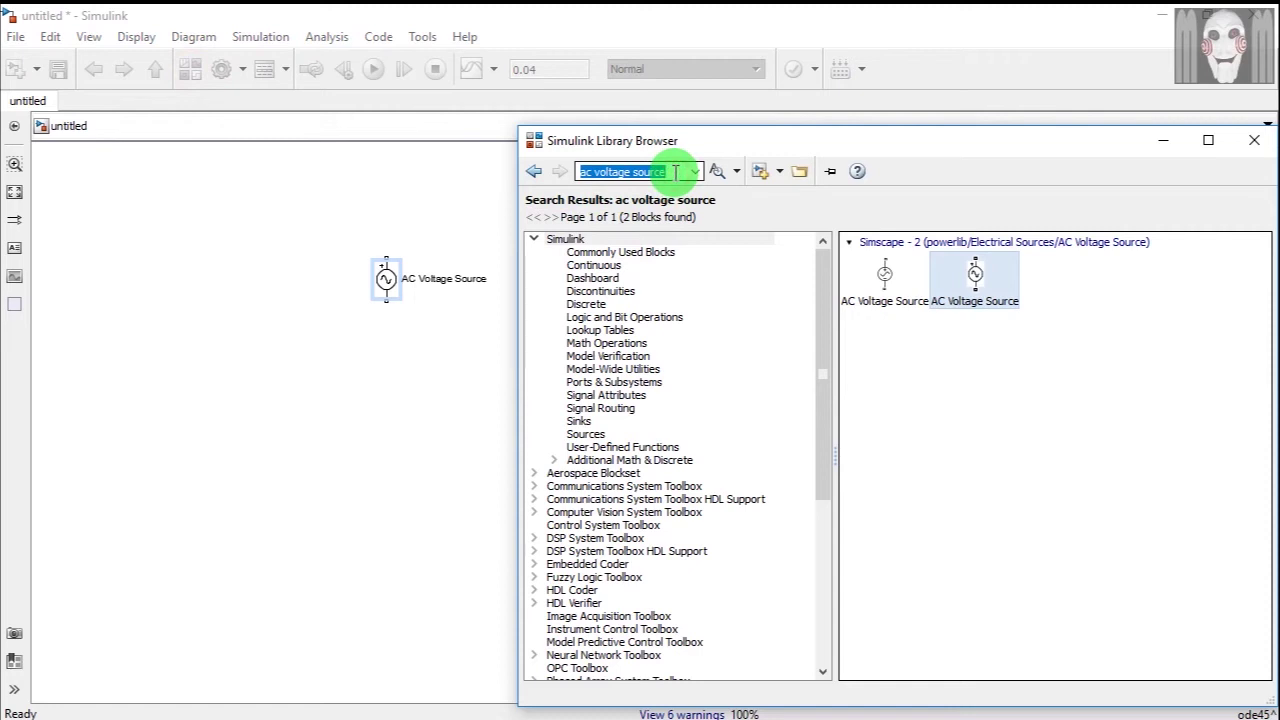
type("diode")
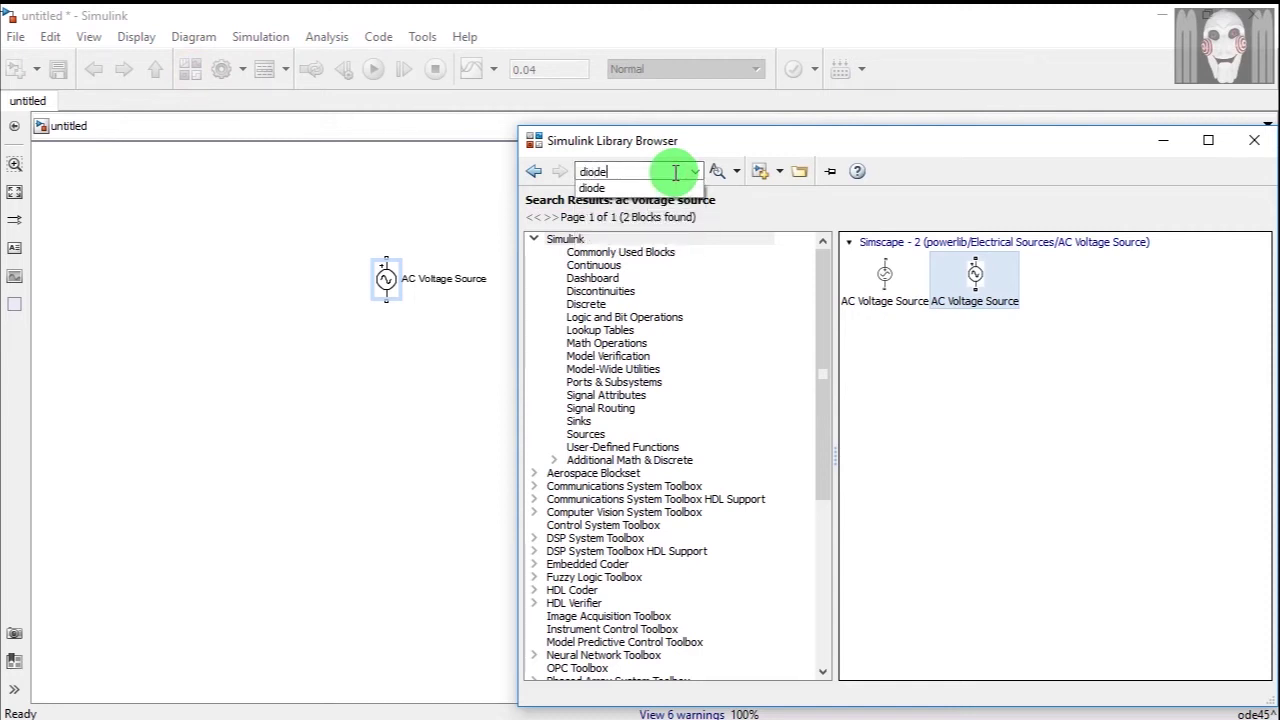
key("Return")
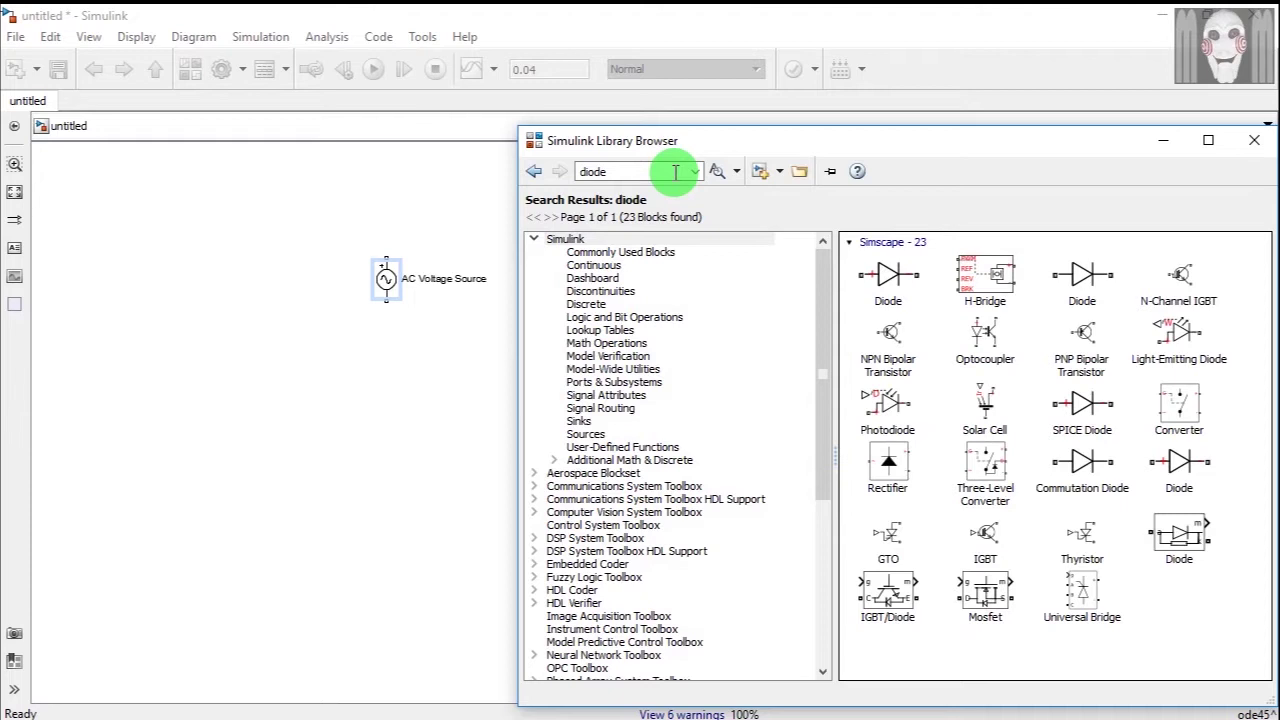
left_click(1182, 537)
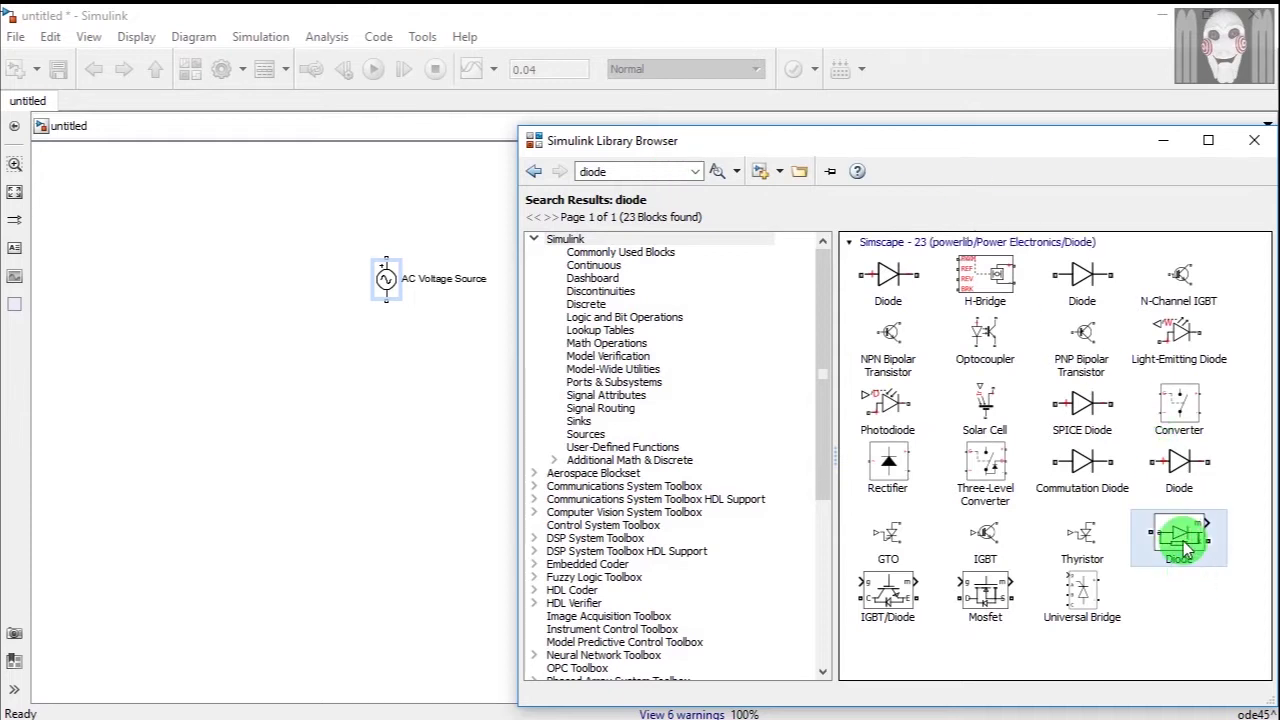
left_click_drag(1185, 540, 363, 366)
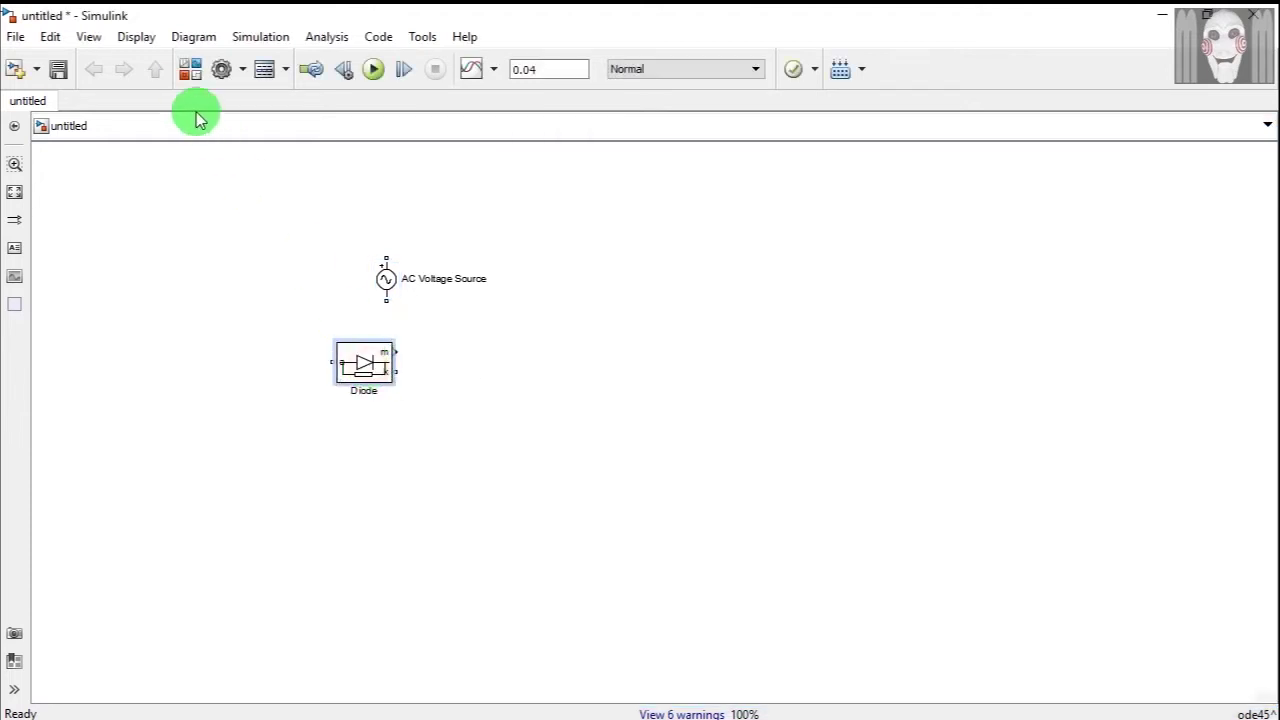
Step: Search for 'current measurement' and place a Current Measurement block on the canvas
left_click(190, 72)
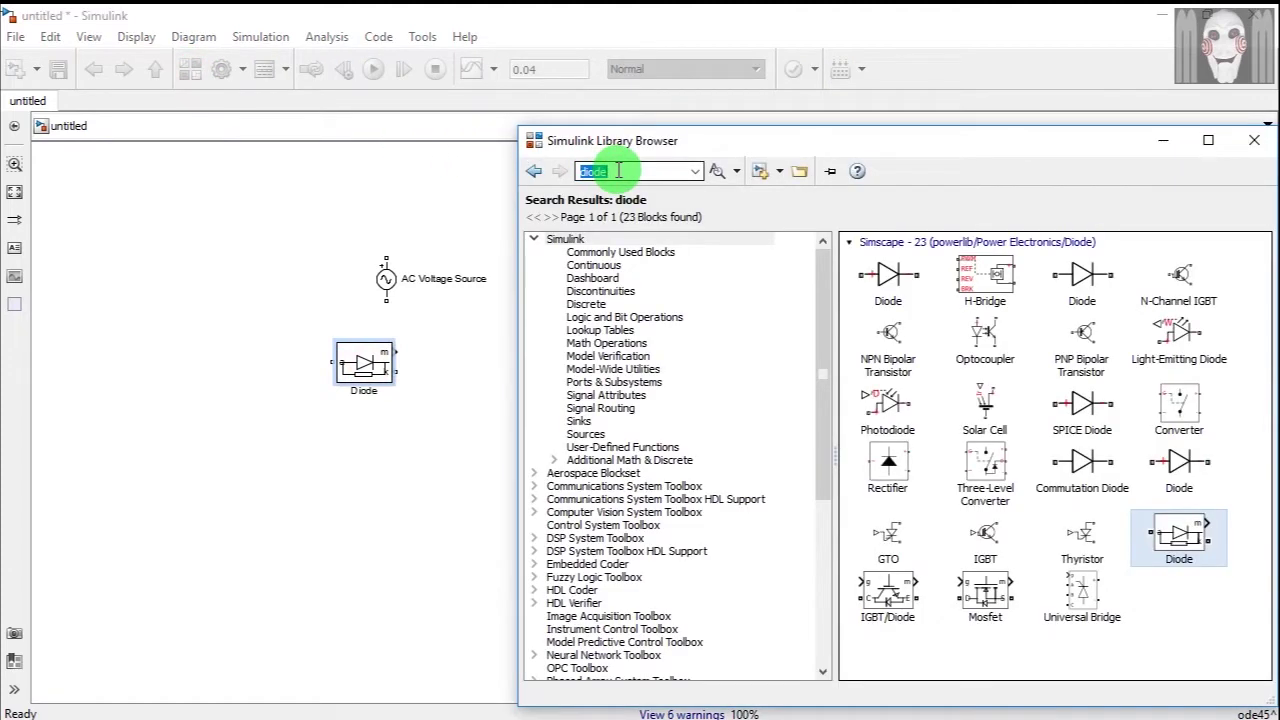
type("cu")
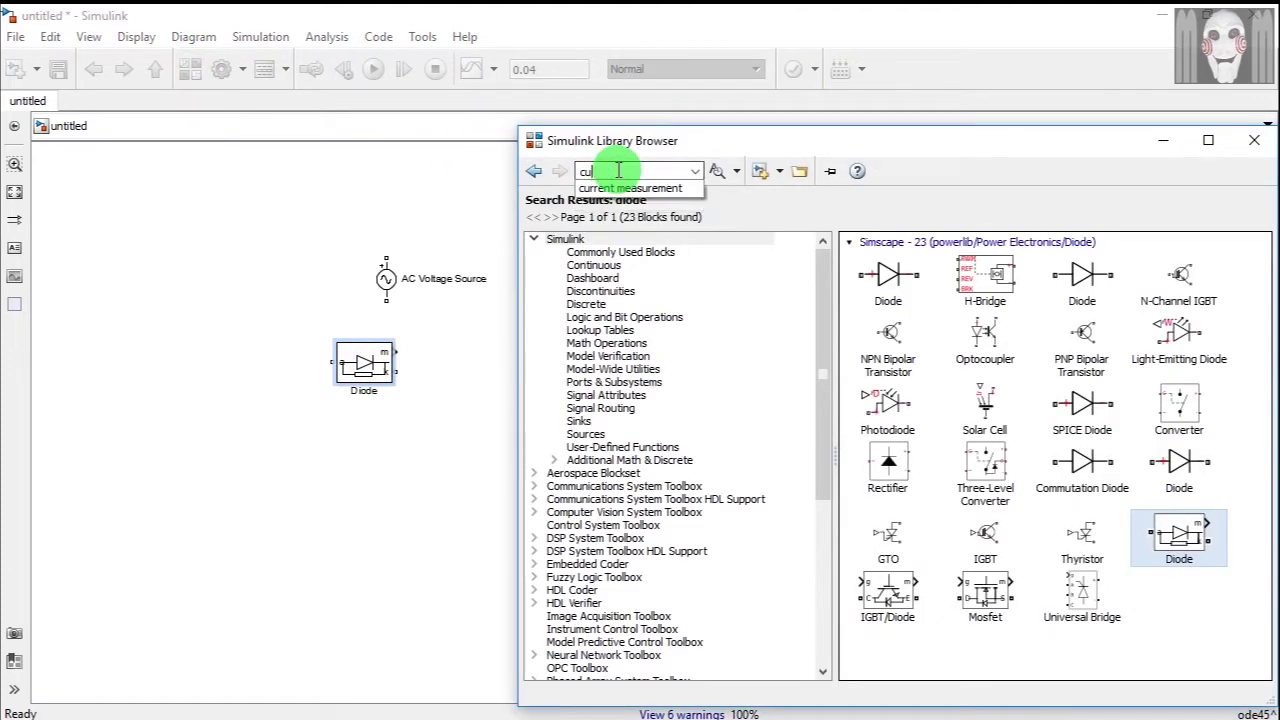
type("rre")
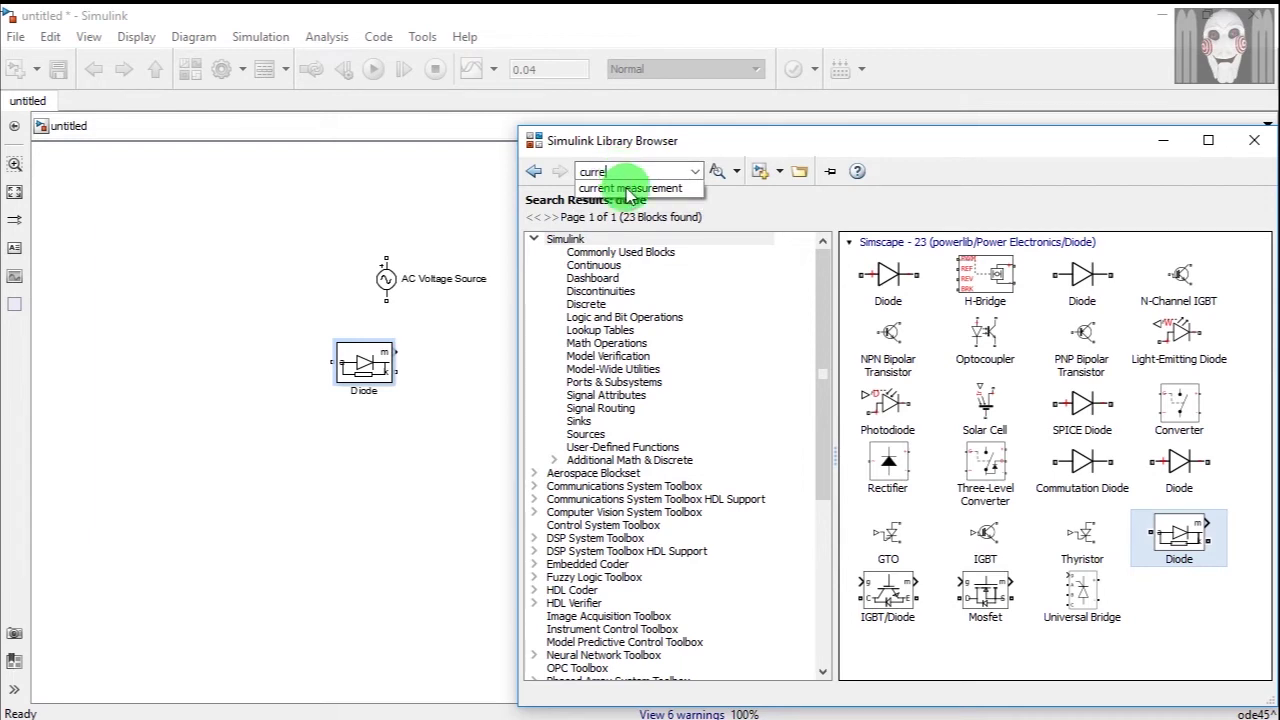
left_click(630, 188)
left_click(650, 172)
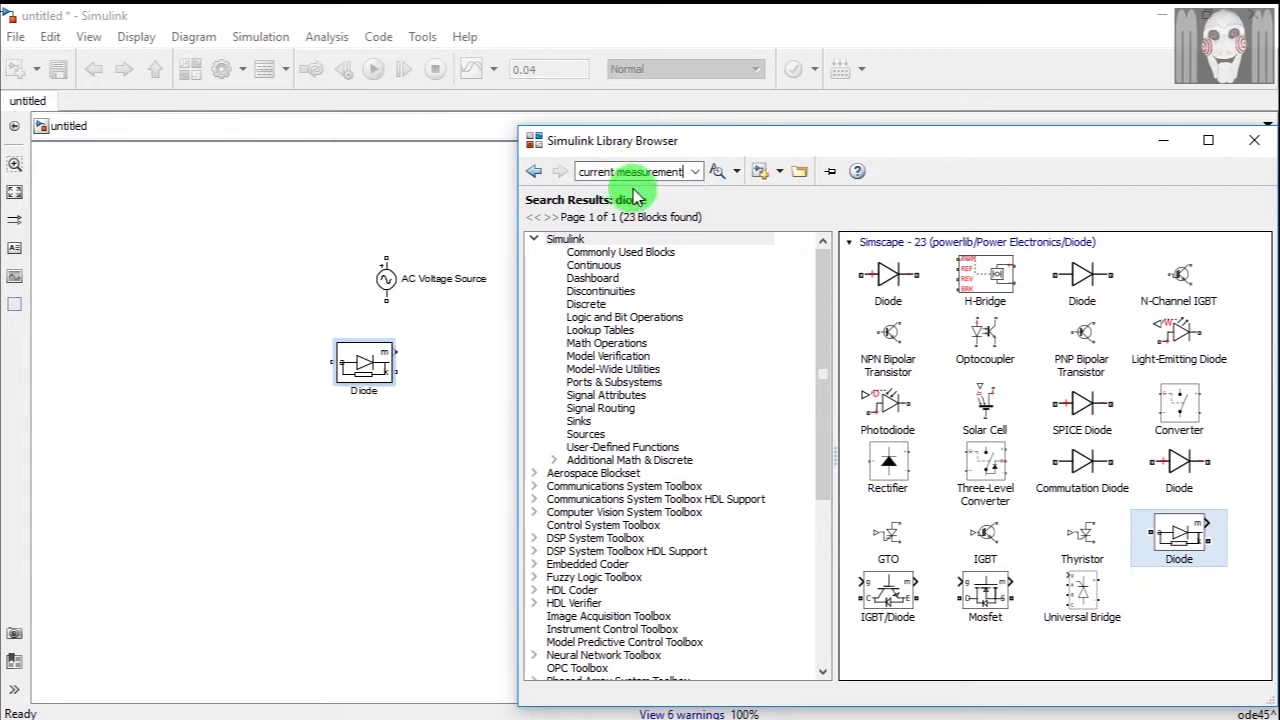
left_click(717, 171)
left_click_drag(917, 363, 299, 238)
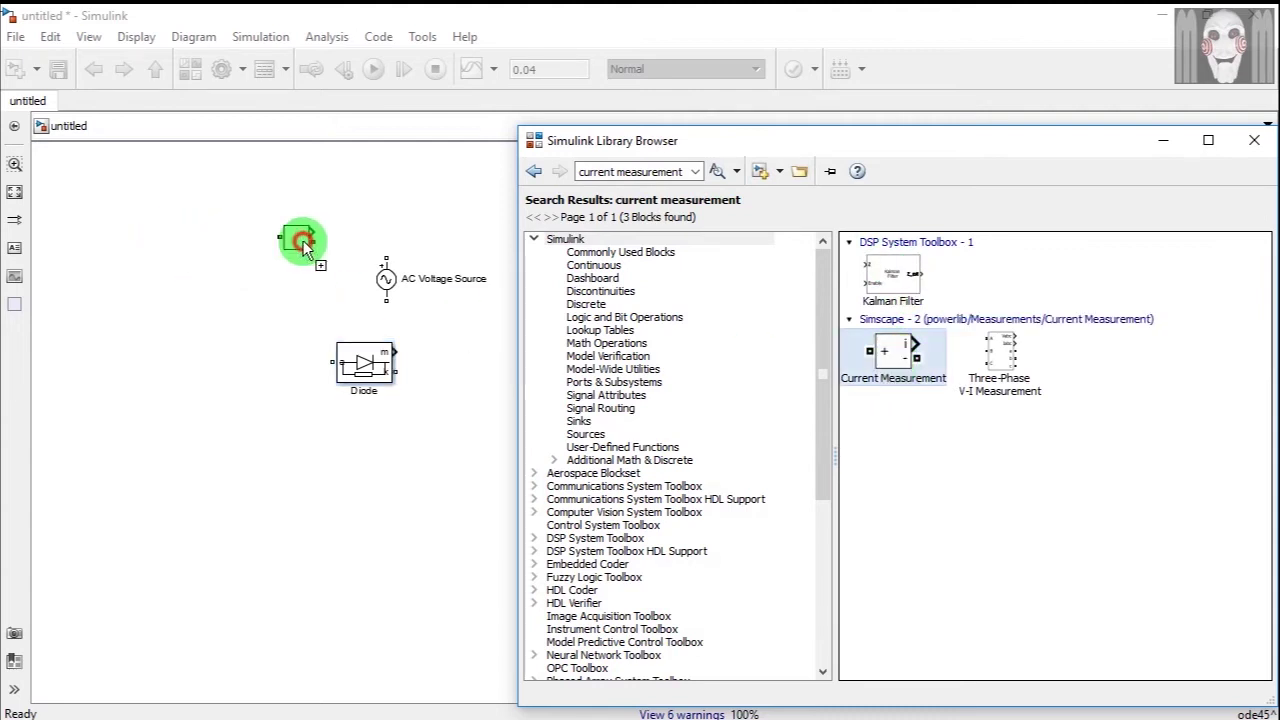
Step: Search for 'voltage measurement' and place the block above the voltage source
left_click(198, 78)
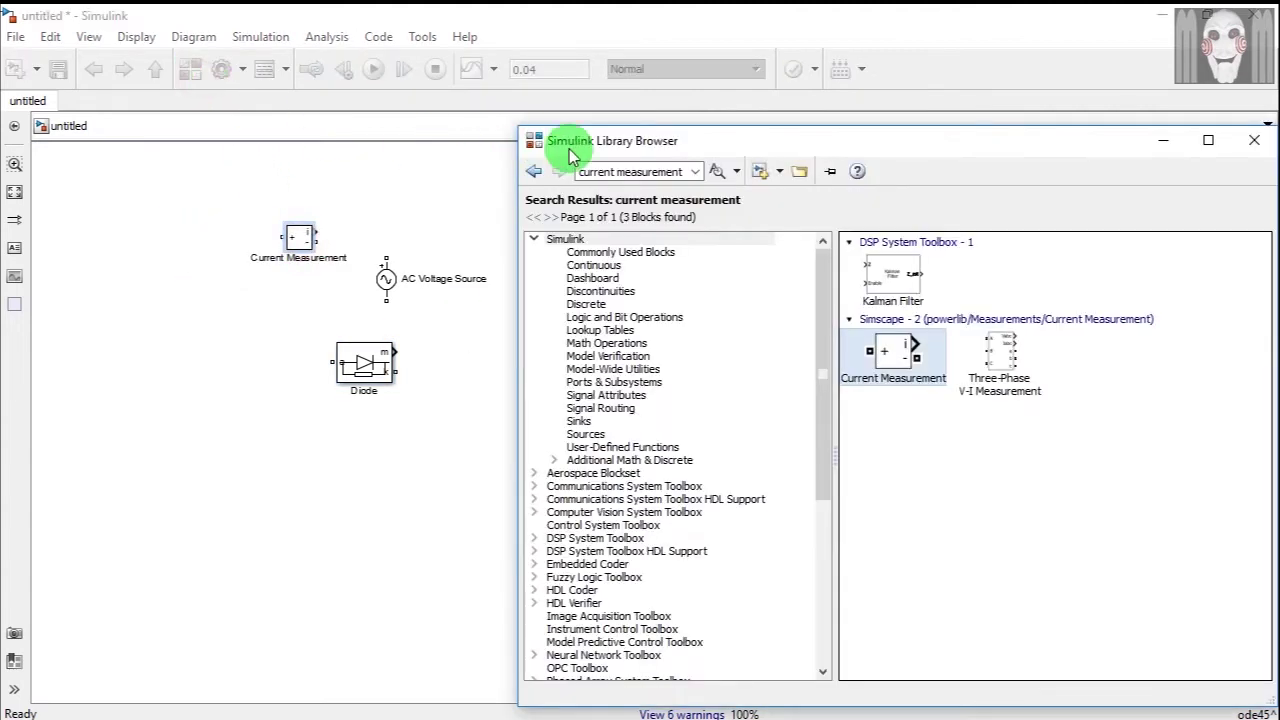
left_click(608, 171)
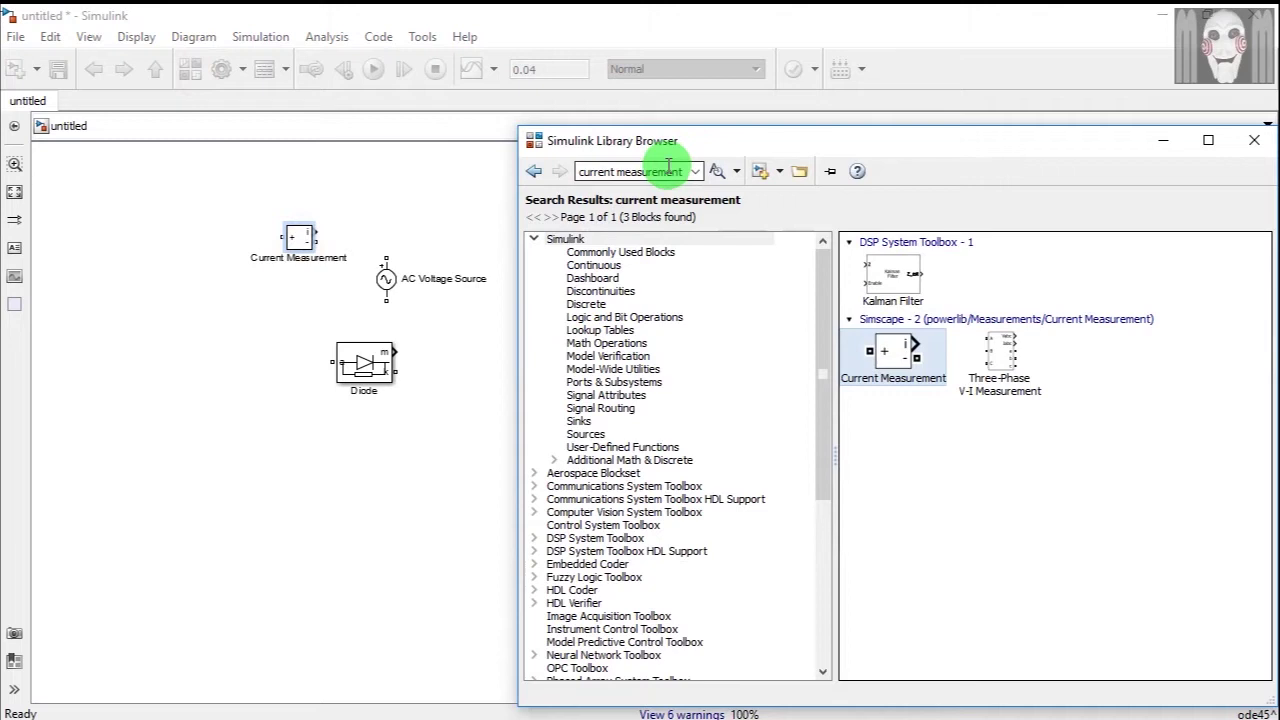
left_click(614, 171)
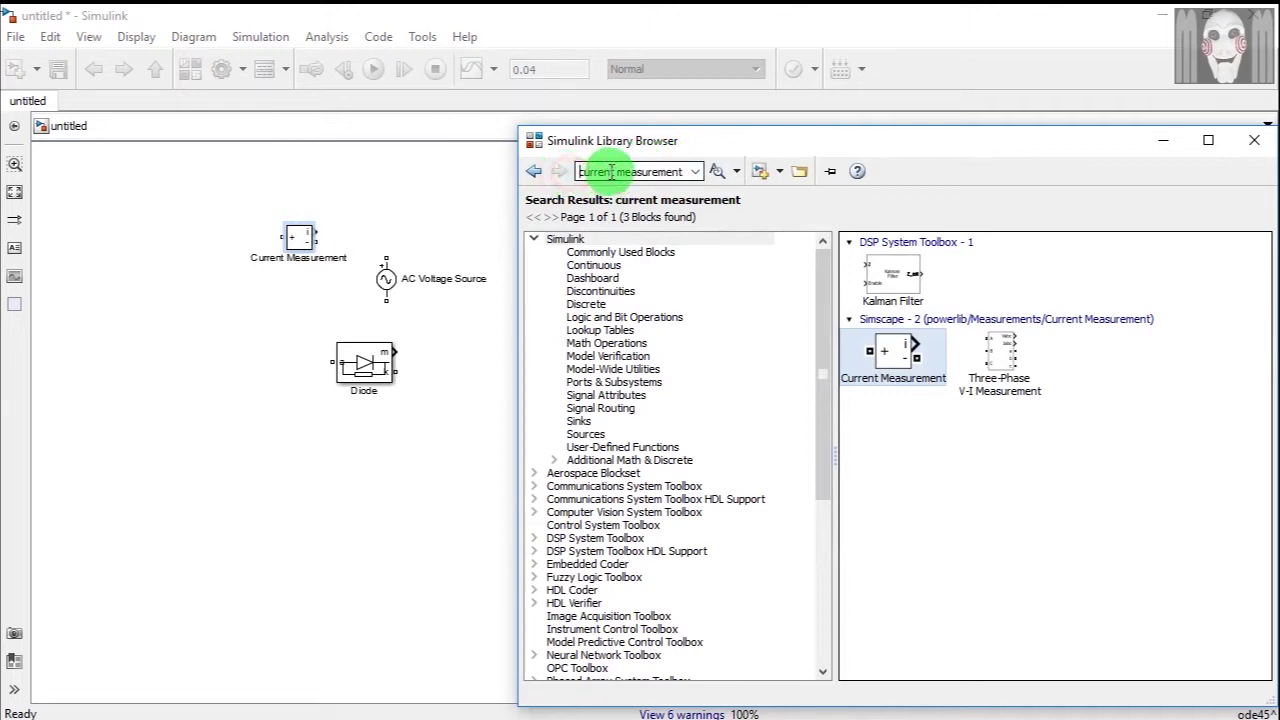
left_click_drag(614, 171, 557, 177)
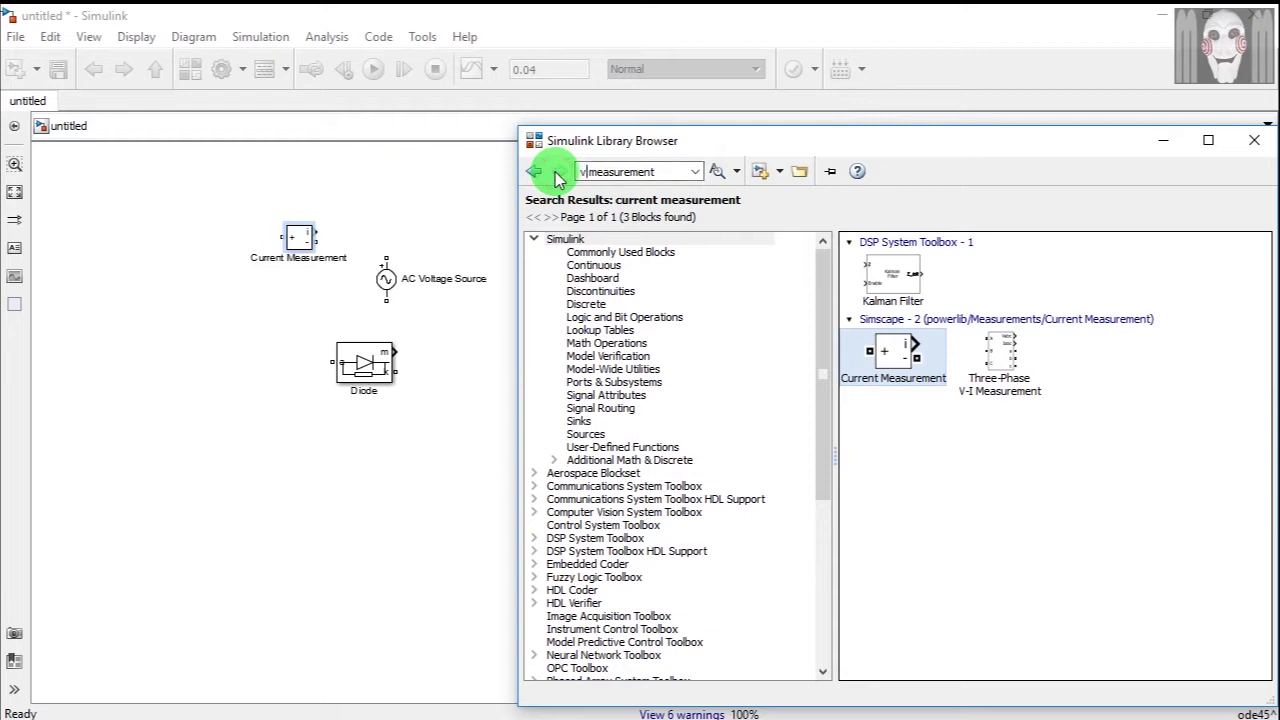
type("voltage")
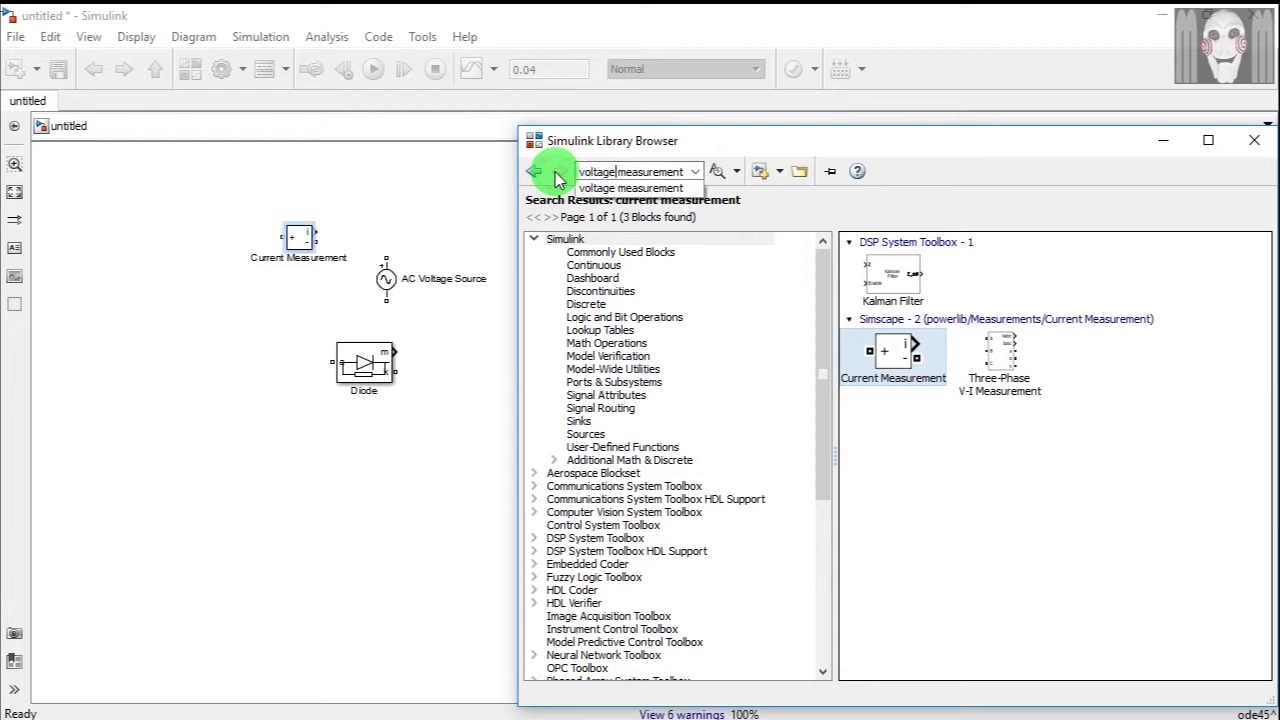
left_click(722, 168)
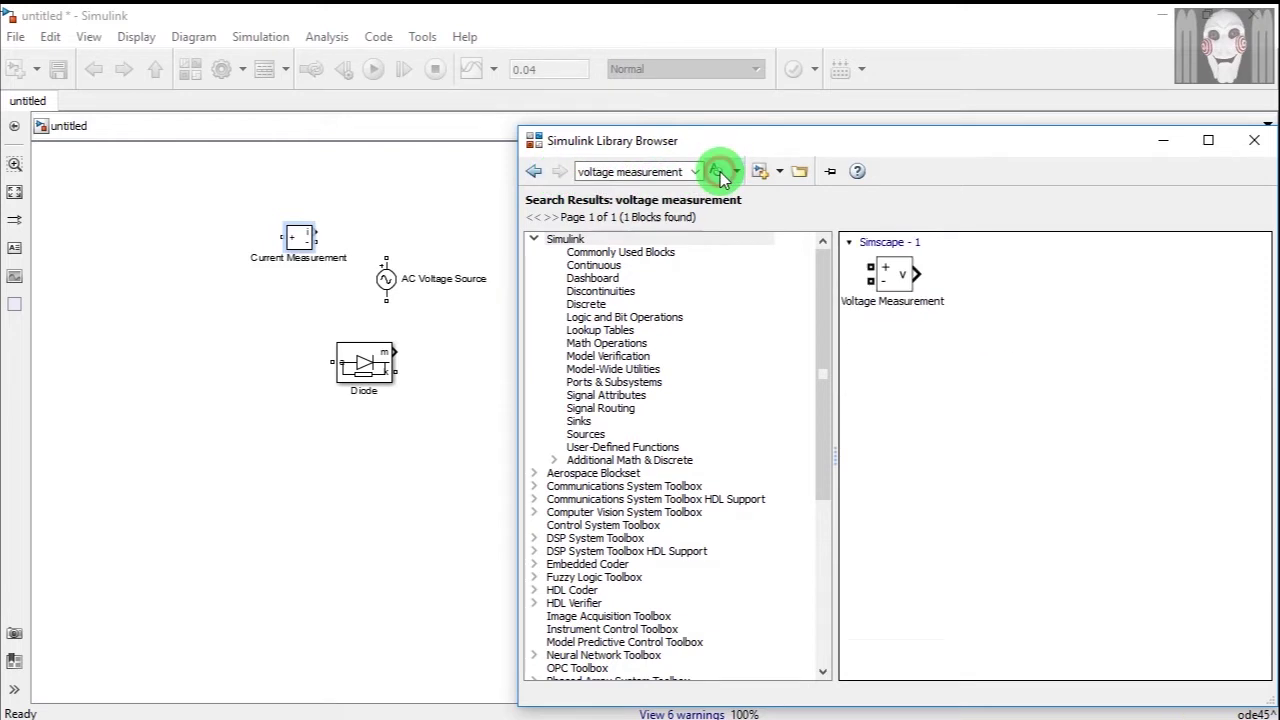
left_click_drag(903, 288, 449, 213)
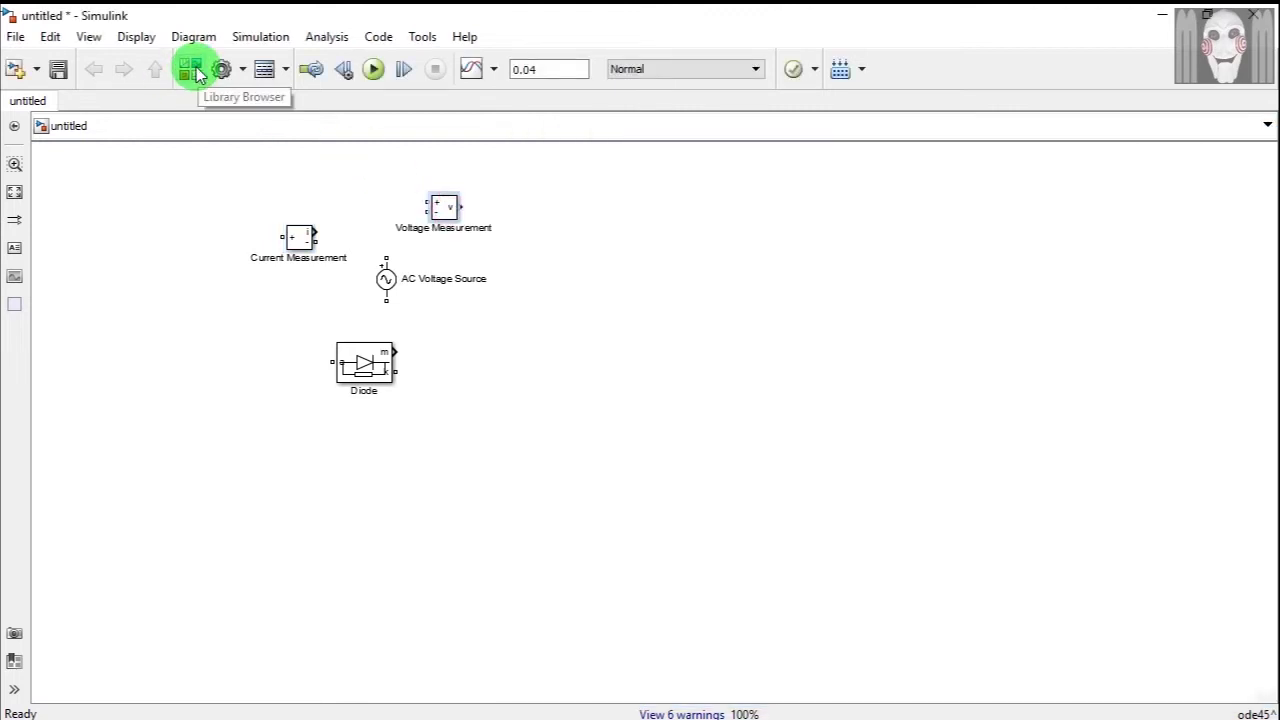
Step: Search for 'scope' and place a Scope block left of the diode
left_click(193, 70)
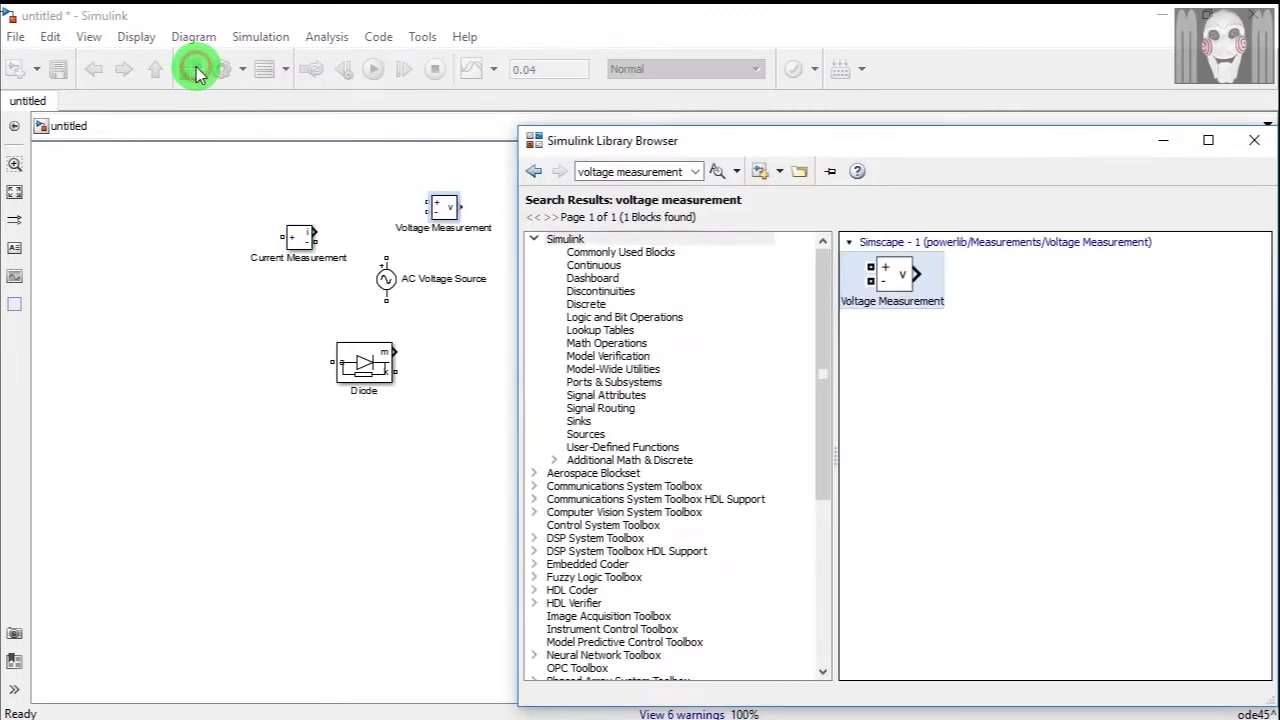
left_click(620, 174)
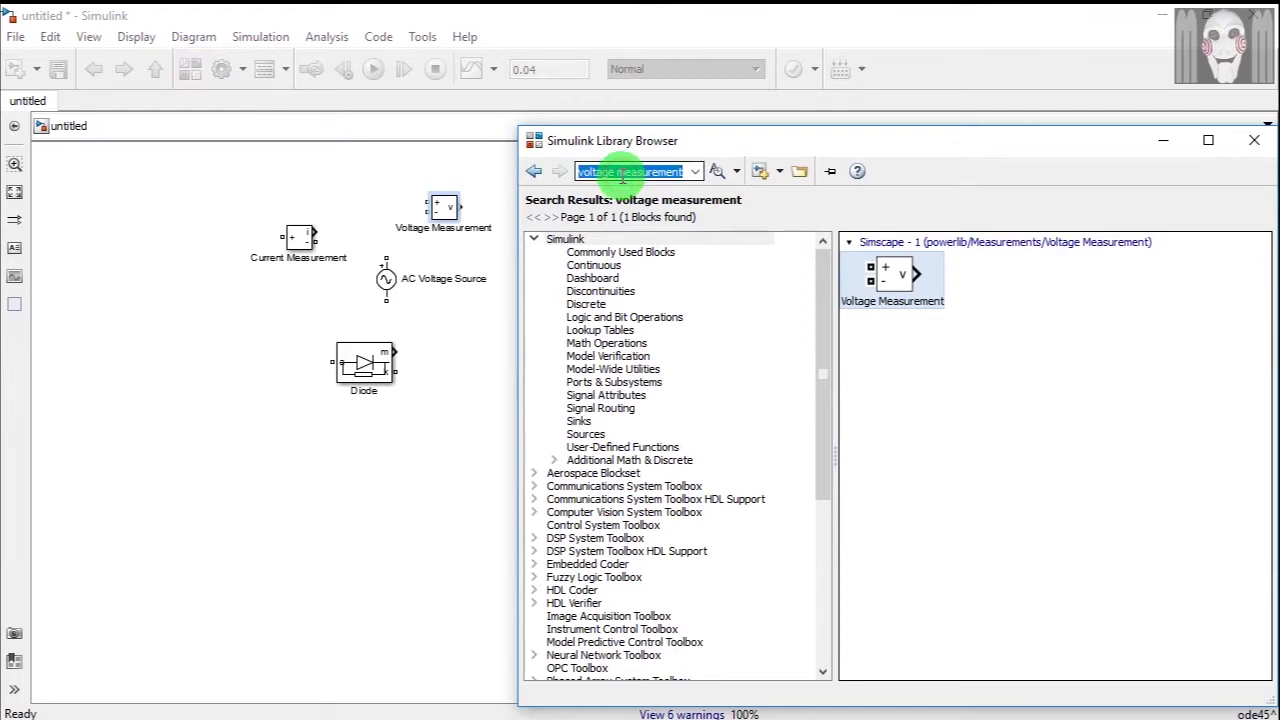
type("sco")
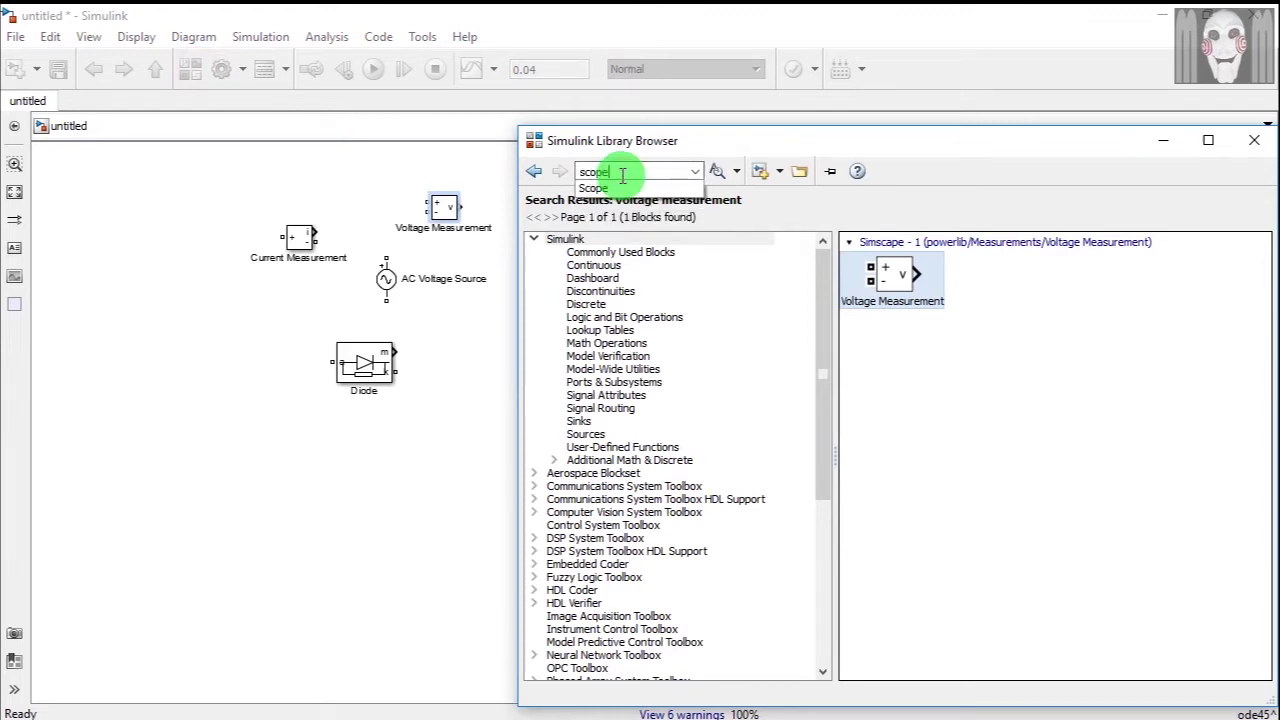
type("pe")
key("Return")
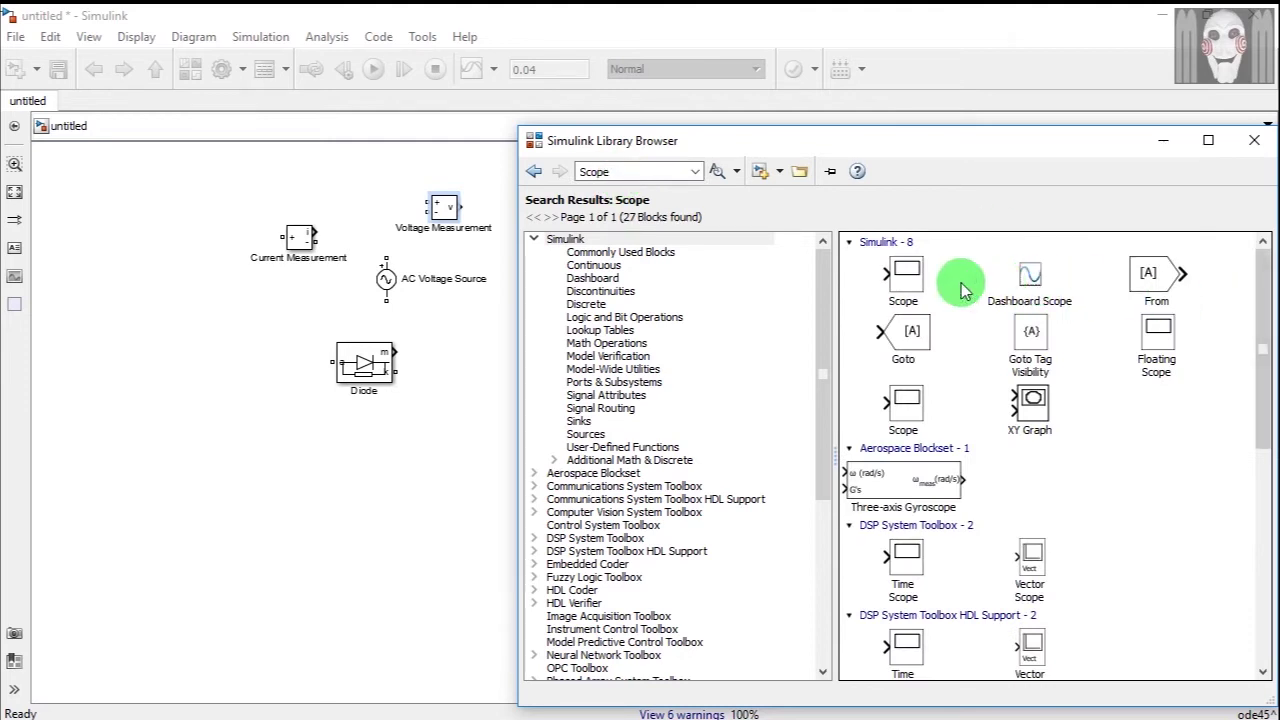
left_click_drag(906, 272, 191, 337)
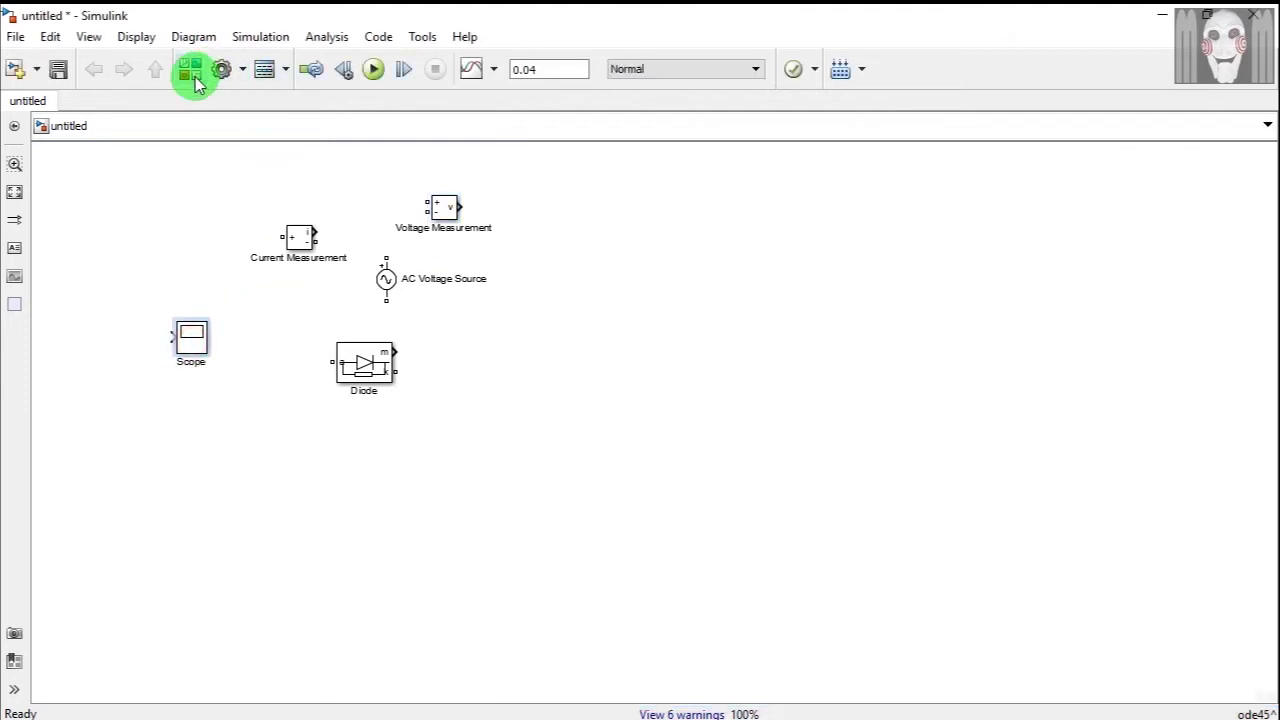
Step: Search for 'power' and place the powergui block on the model canvas
left_click(196, 83)
double_click(600, 170)
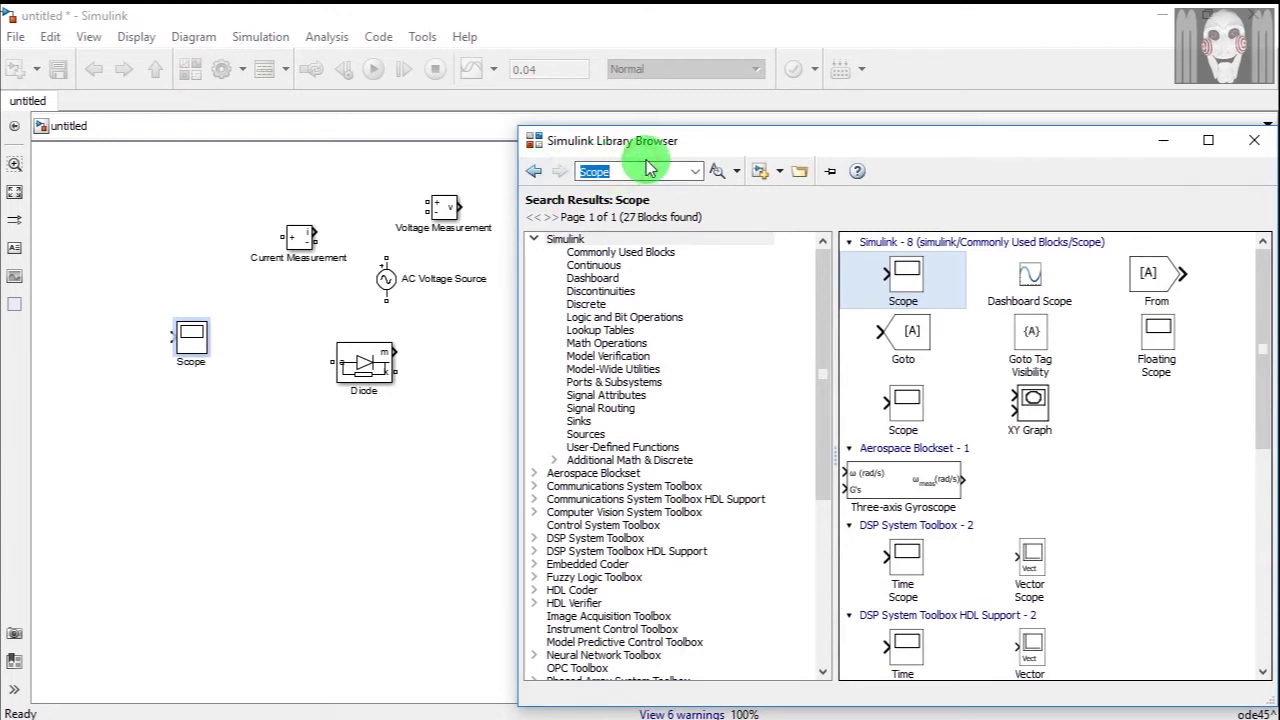
type("pow")
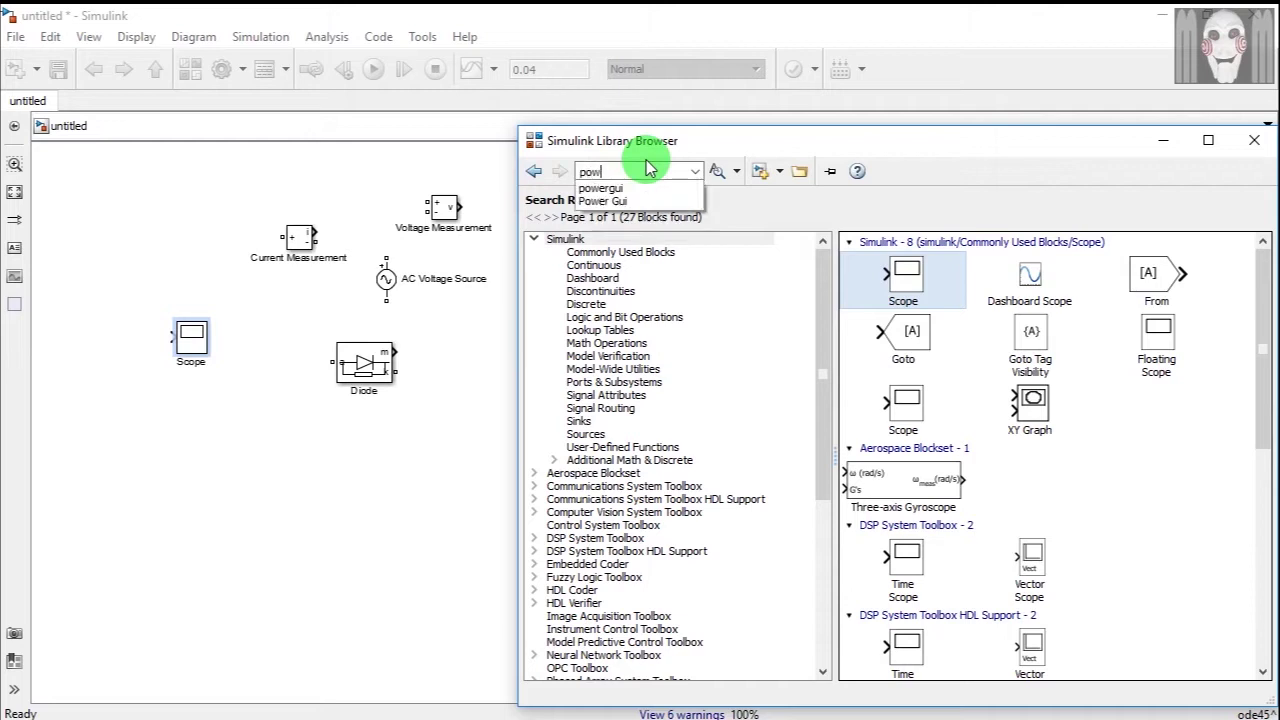
type("er")
key("Down")
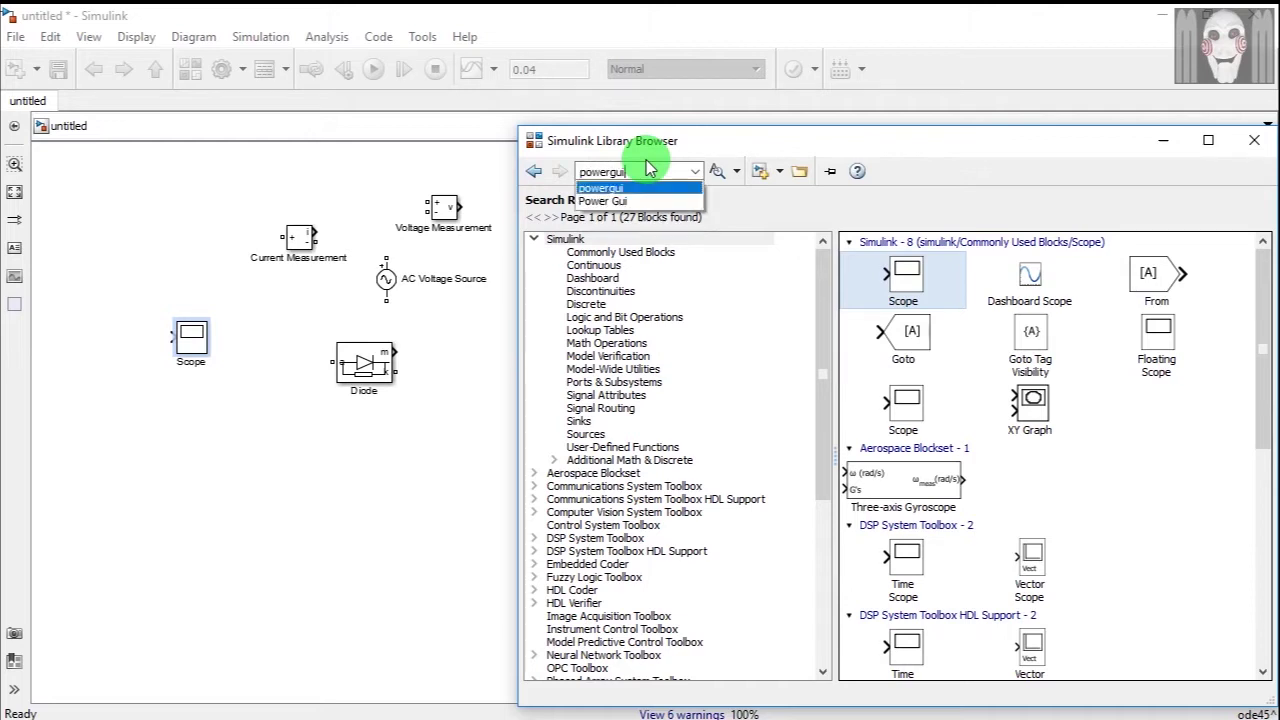
key("Return")
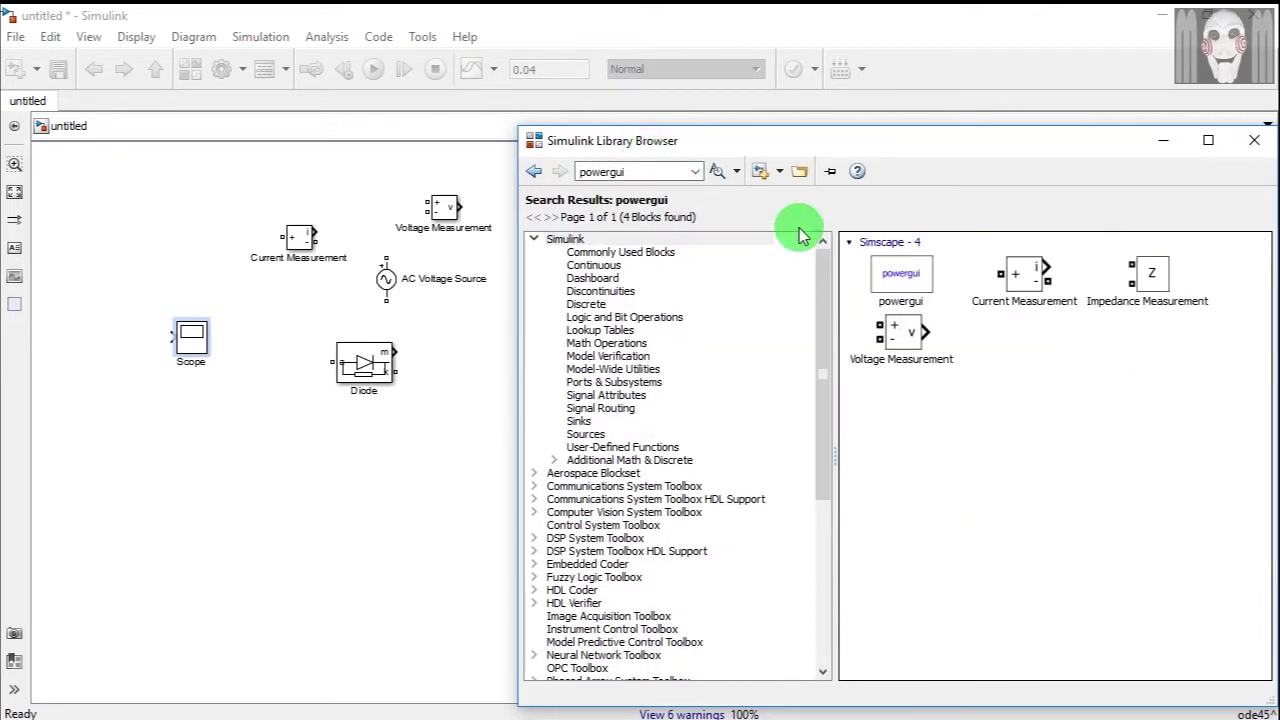
left_click(902, 273)
left_click_drag(907, 280, 278, 311)
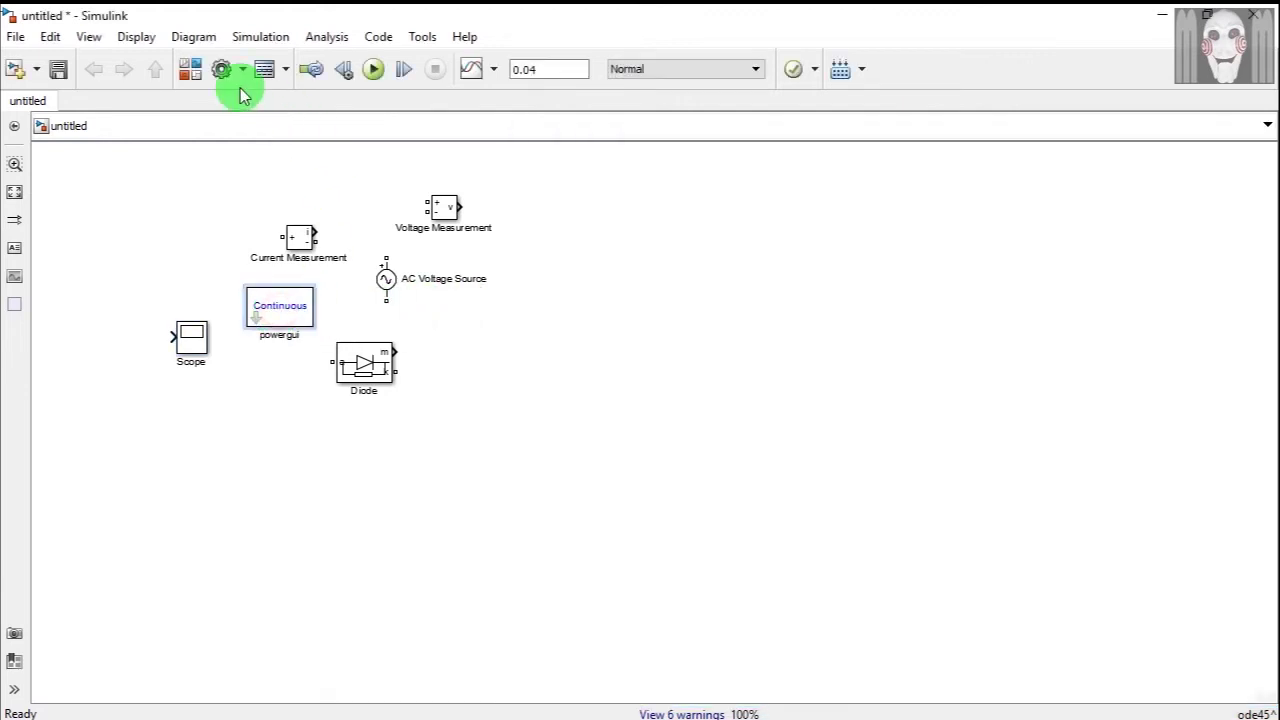
Step: Search for 'rlc' and place a Series RLC Branch on the canvas
left_click(188, 72)
left_click(646, 168)
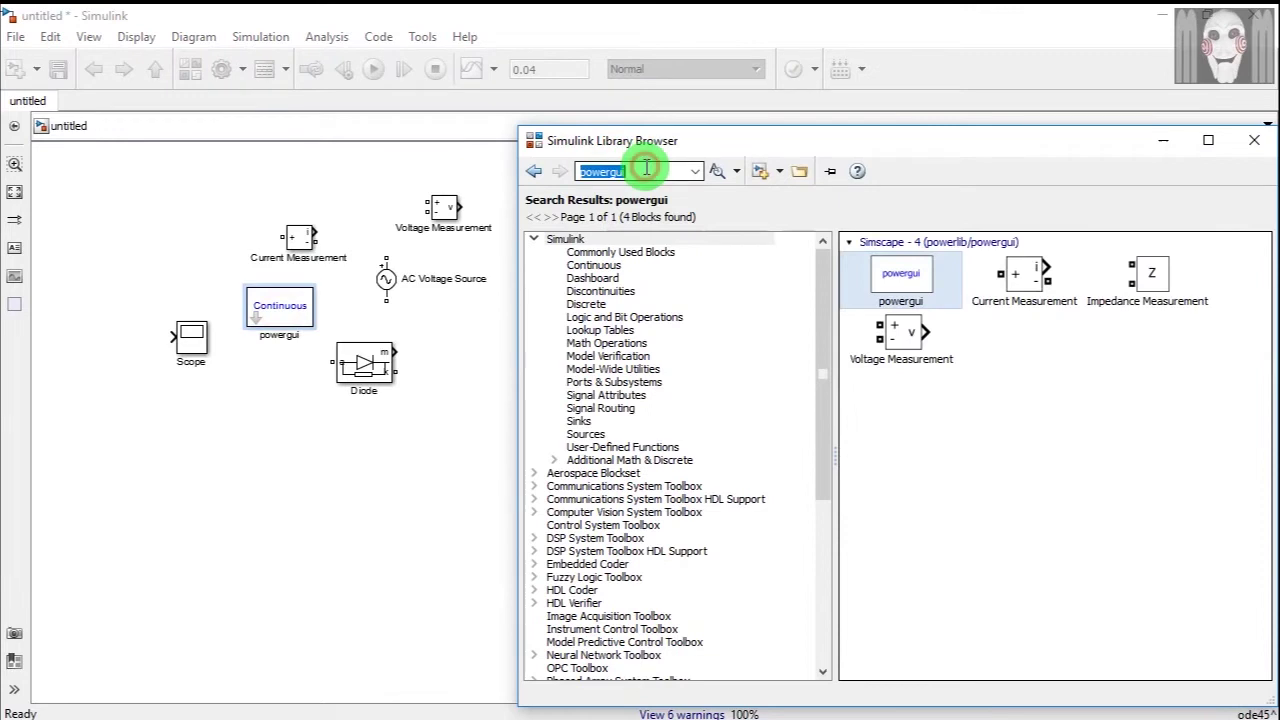
type("rl")
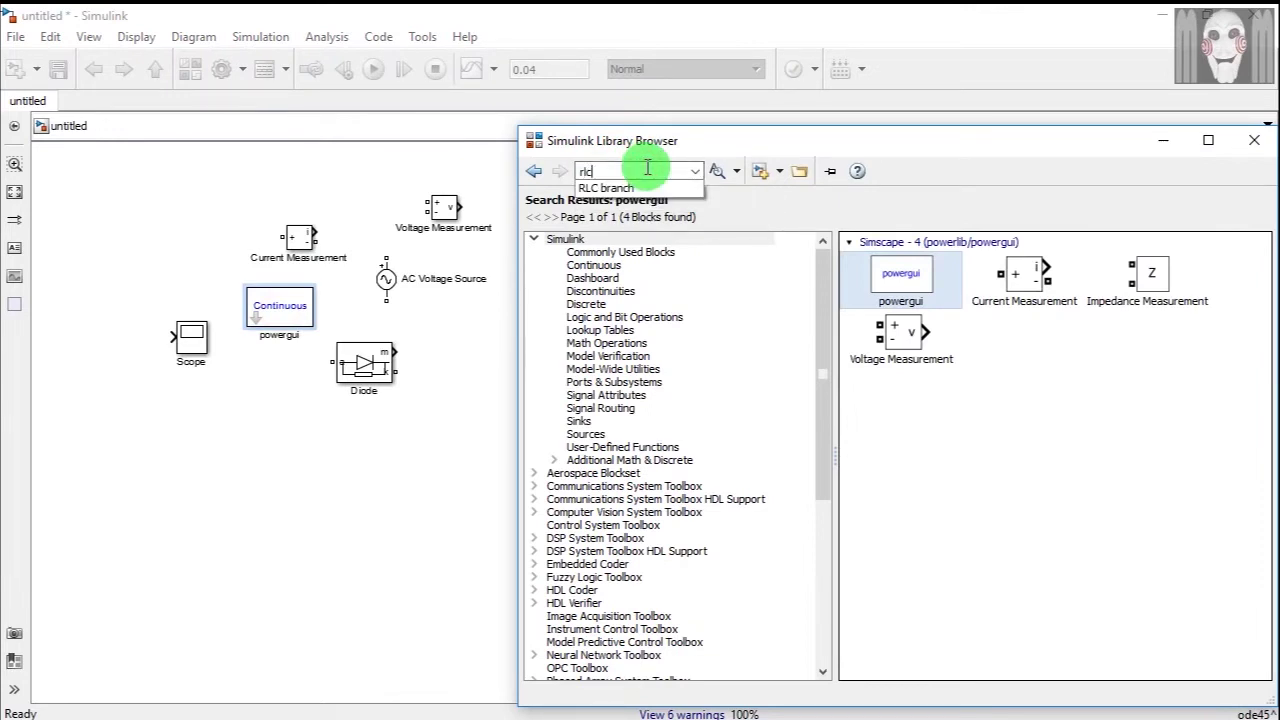
type("c")
left_click(606, 187)
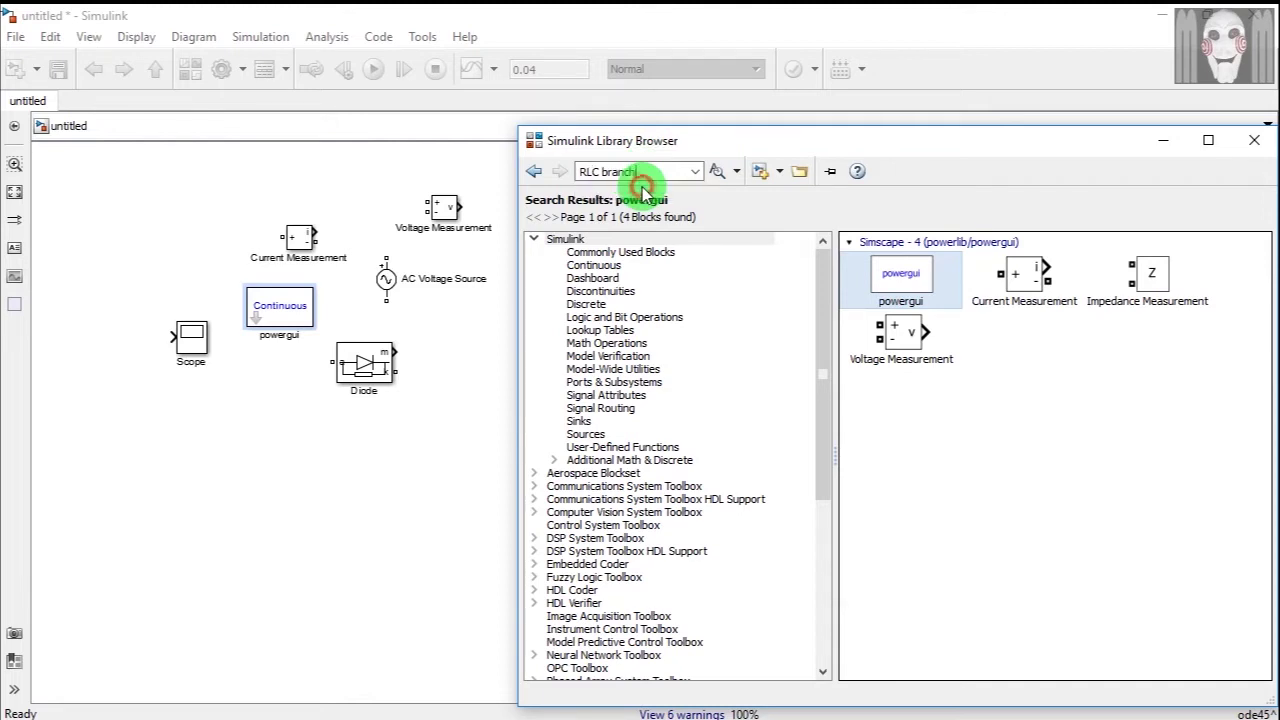
left_click(720, 170)
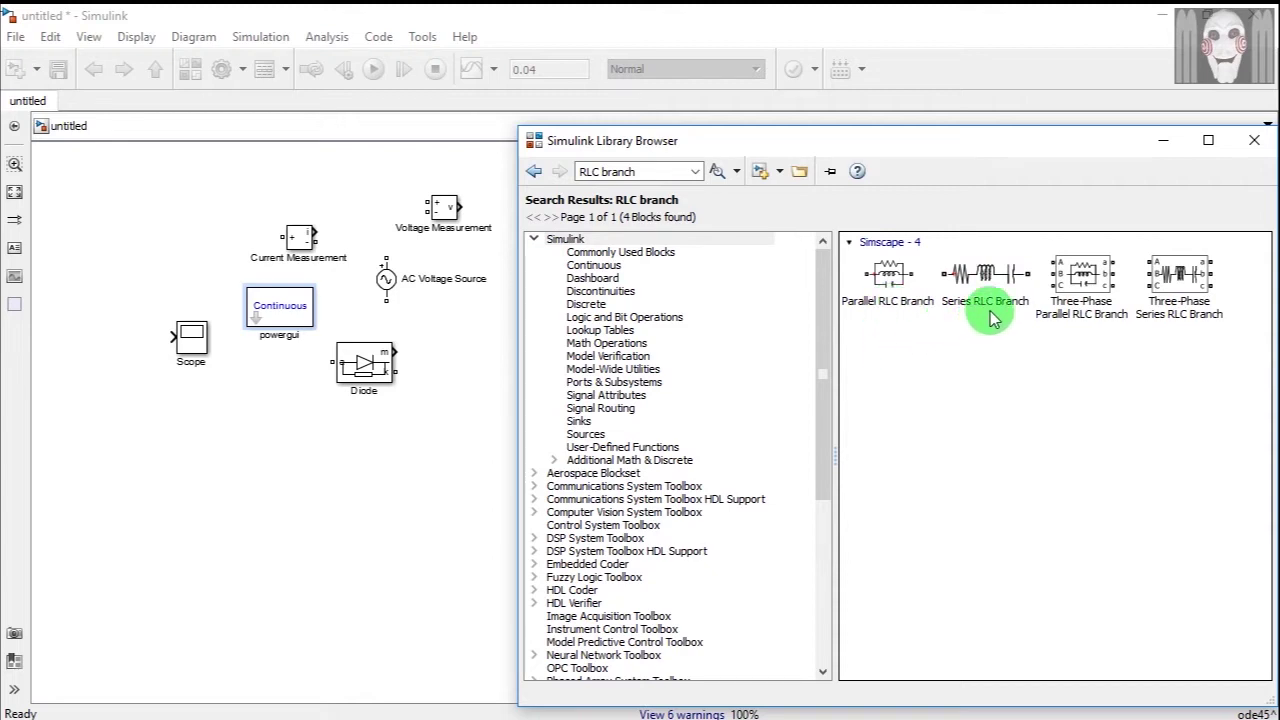
left_click(992, 277)
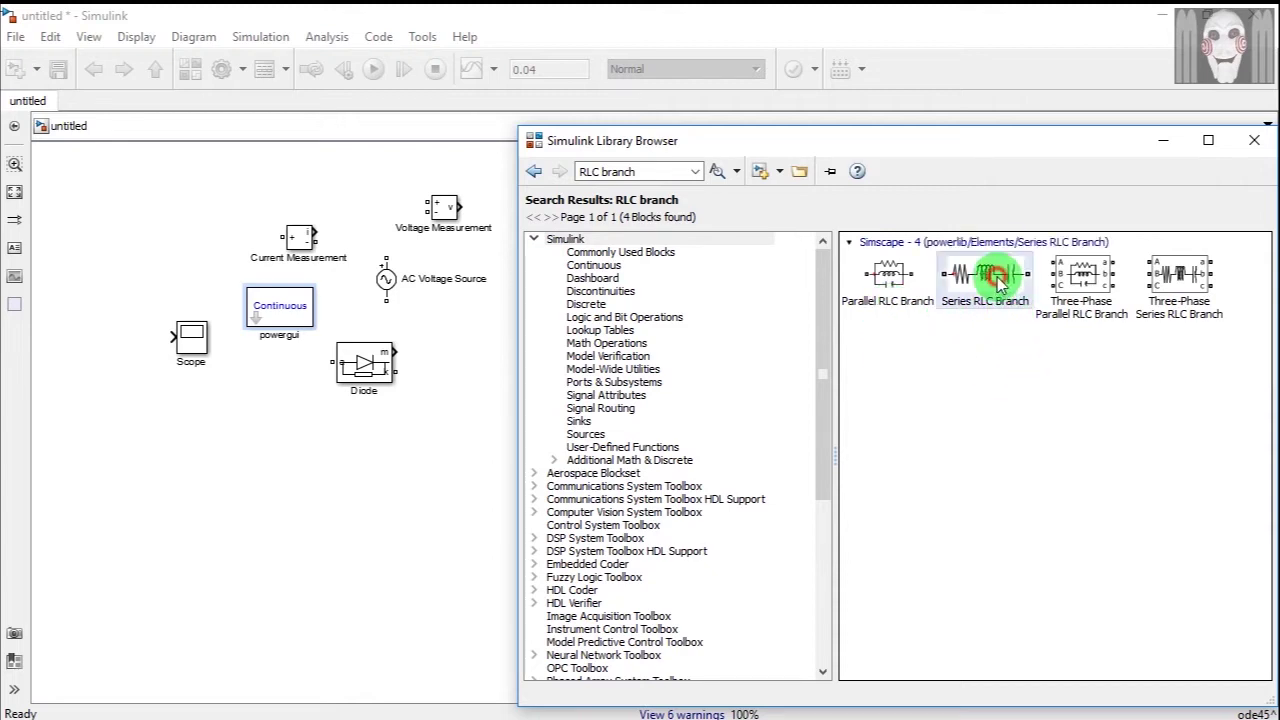
left_click_drag(995, 285, 228, 206)
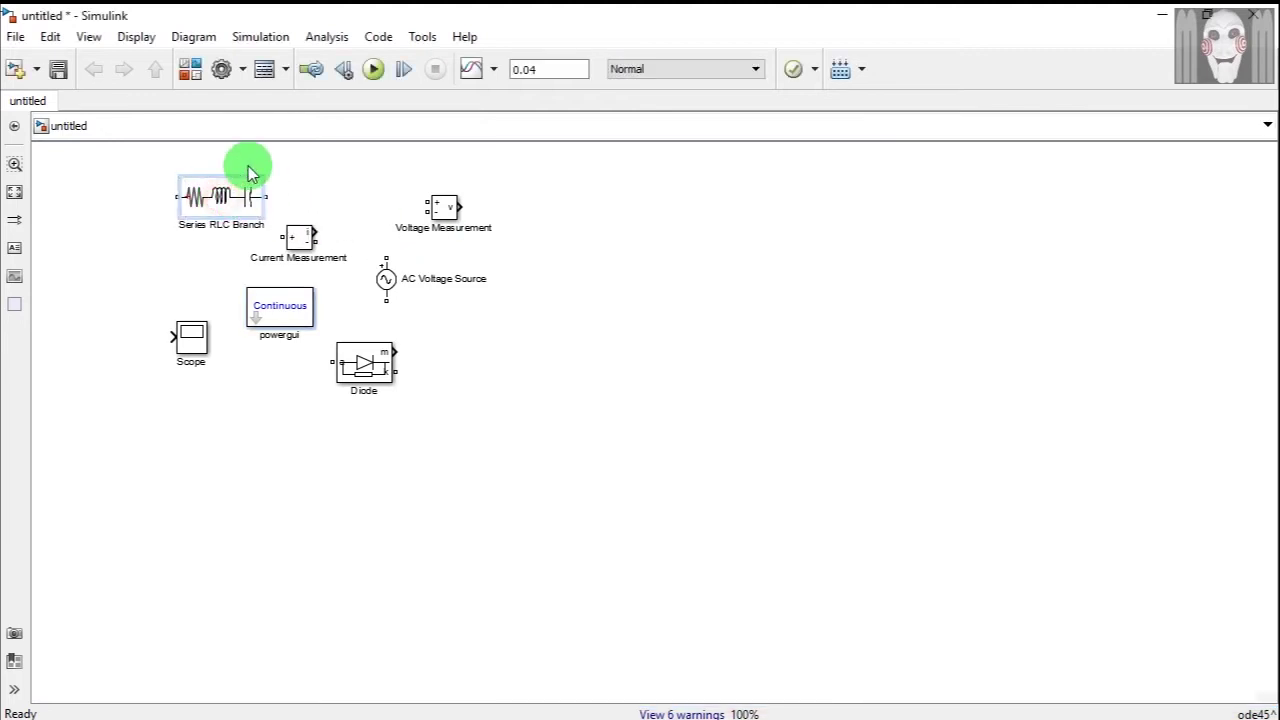
Step: Search for 'bus' and place a Bus Selector block on the canvas
left_click(193, 72)
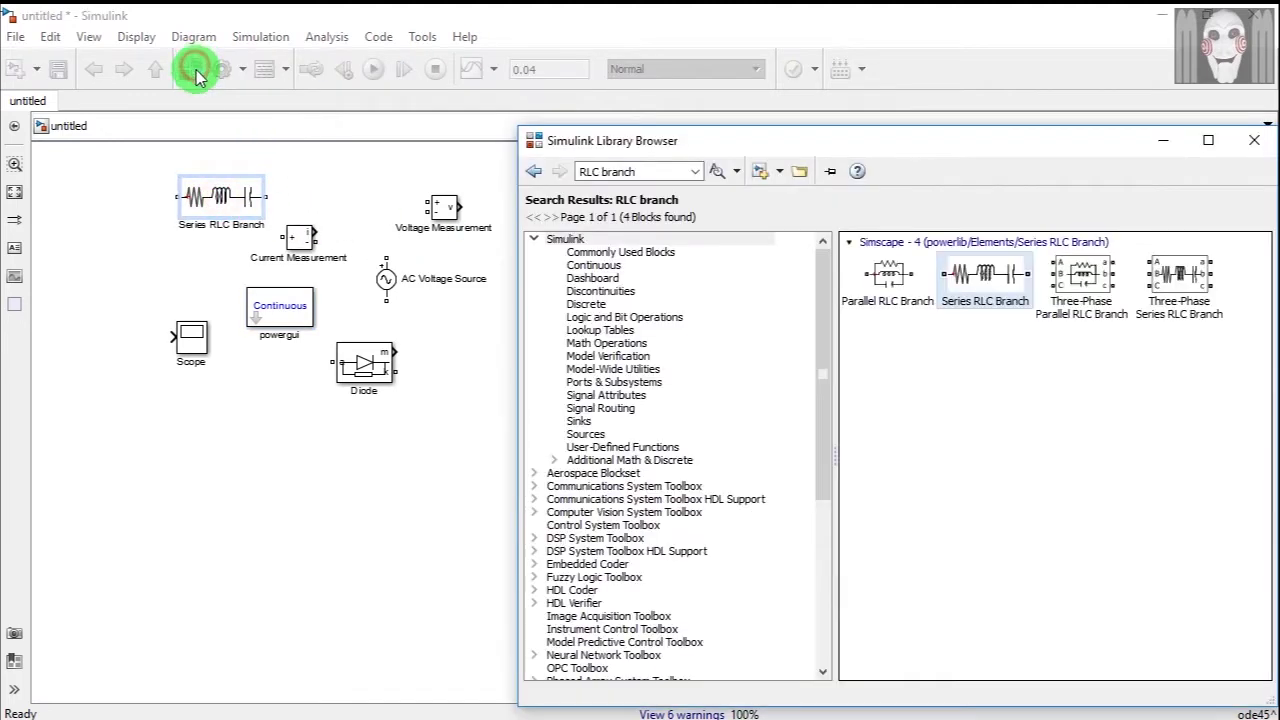
left_click(656, 172)
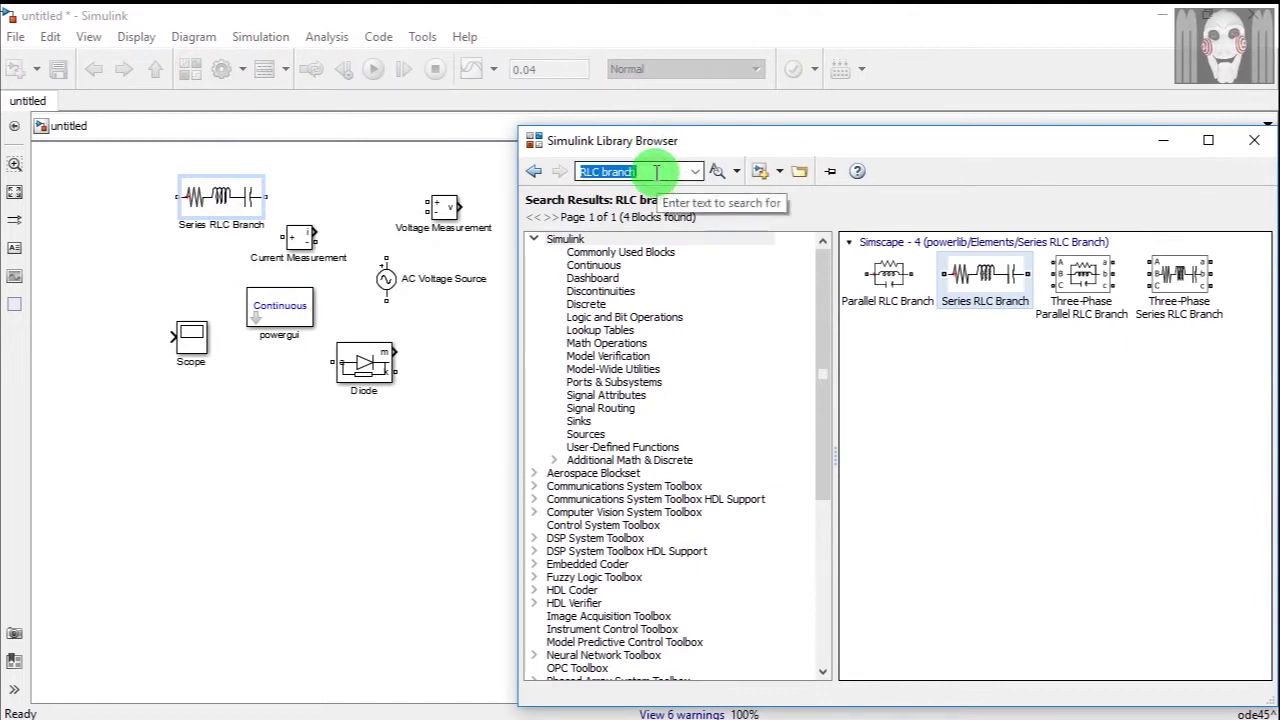
type("b")
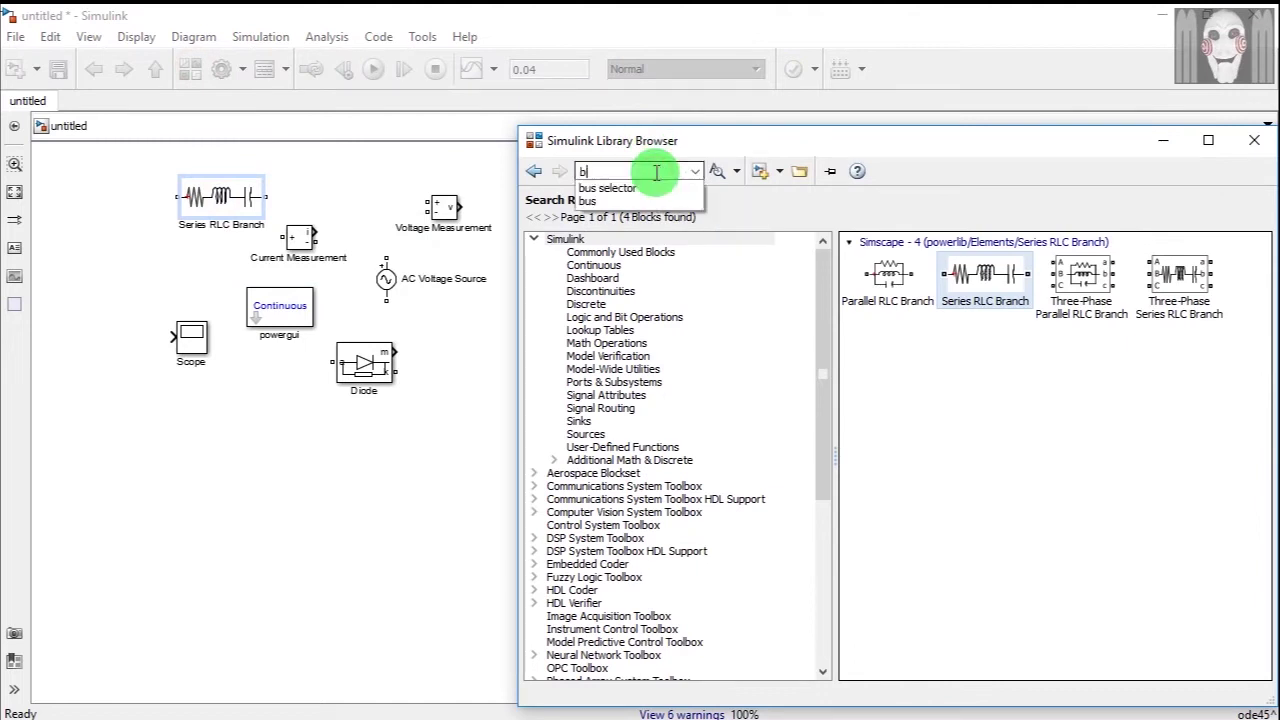
type("us selector")
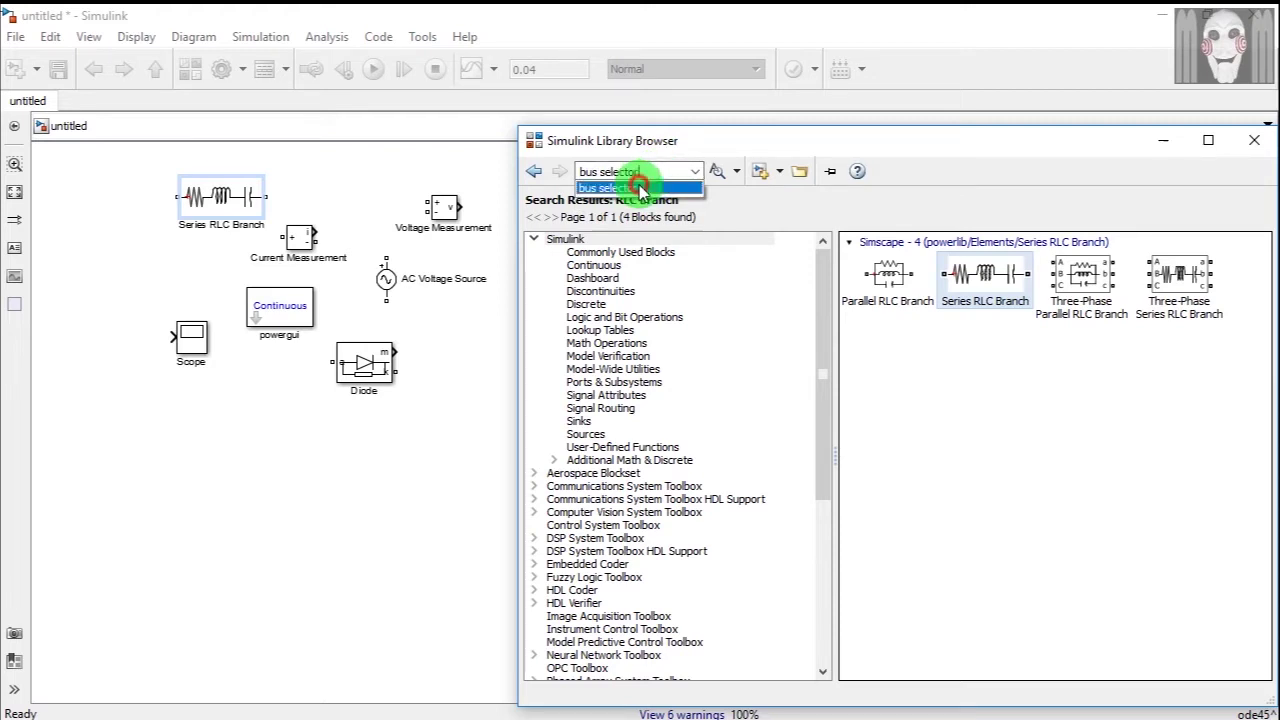
left_click(607, 188)
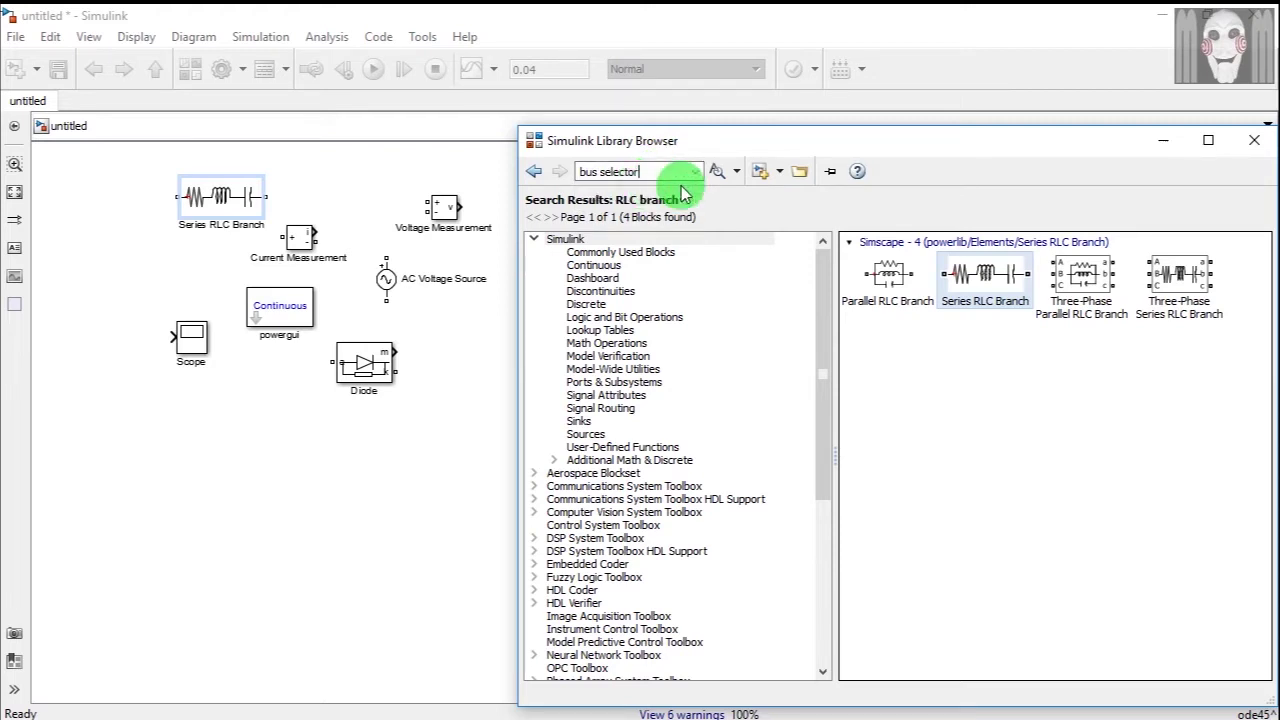
left_click(718, 172)
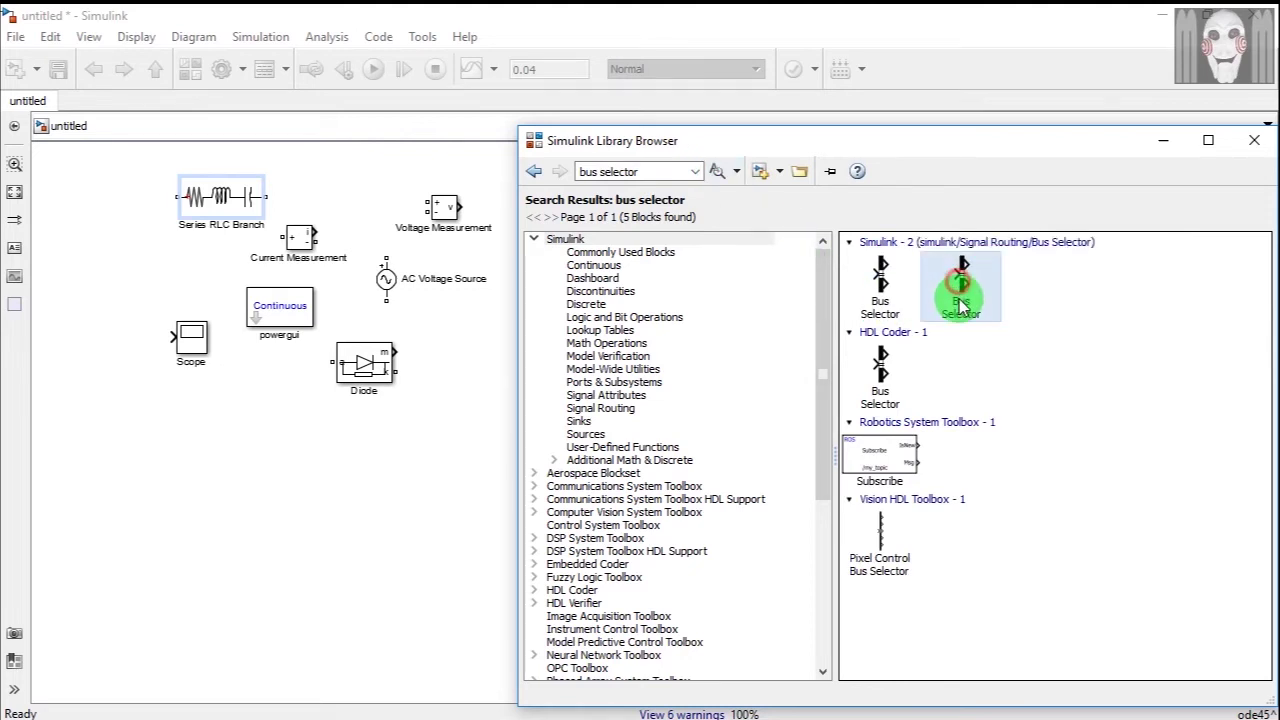
left_click_drag(960, 285, 477, 334)
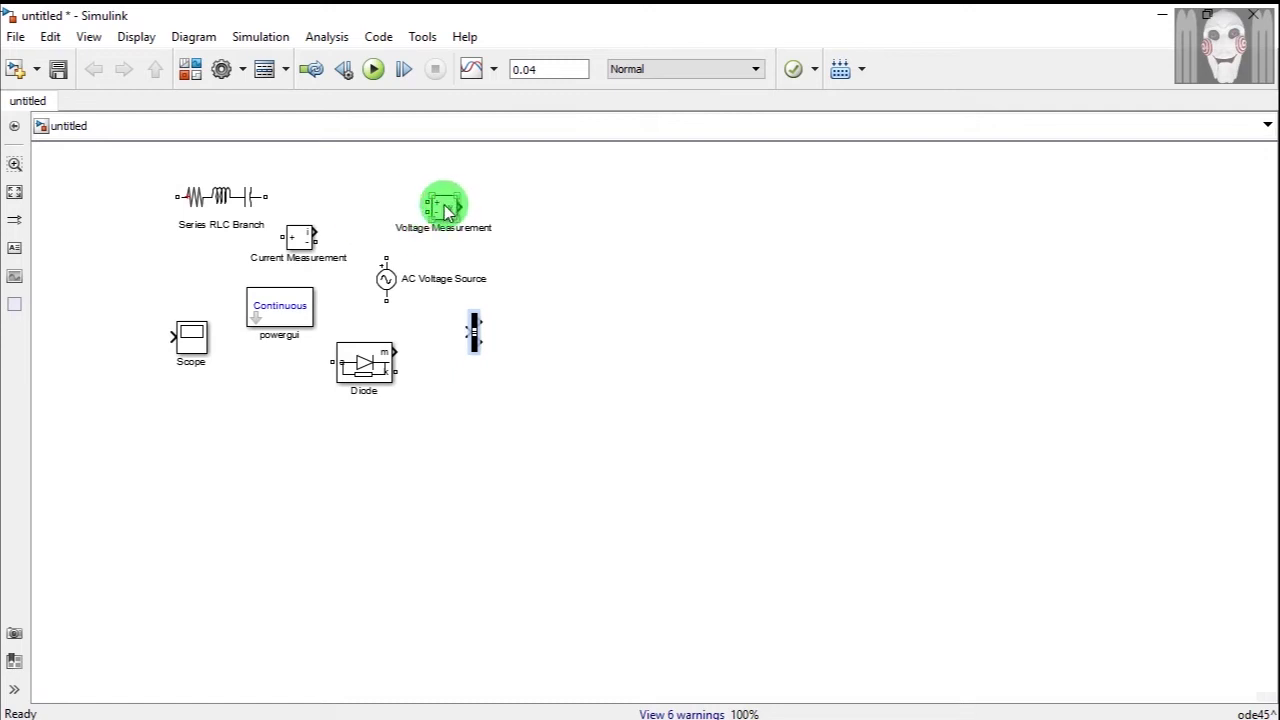
Step: Move Voltage Measurement, Bus Selector and Diode right, powergui and Series RLC top-centre, AC source left
left_click_drag(447, 210, 952, 240)
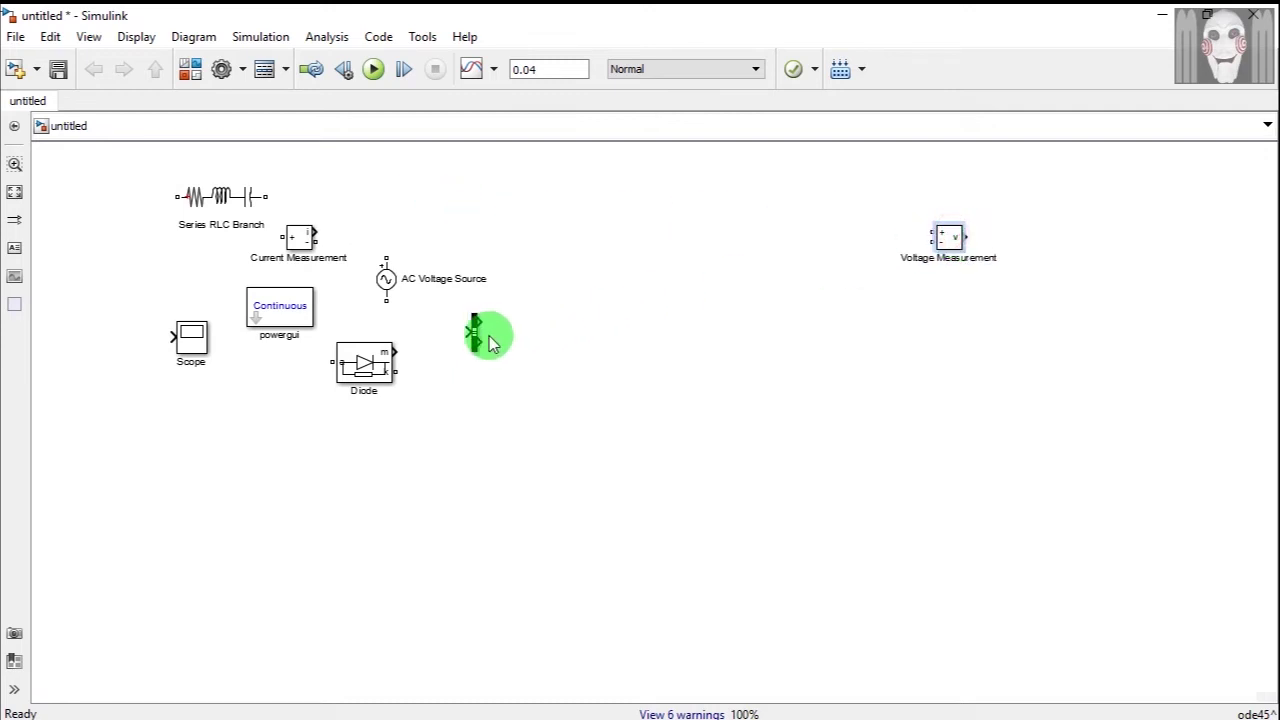
left_click_drag(473, 333, 720, 346)
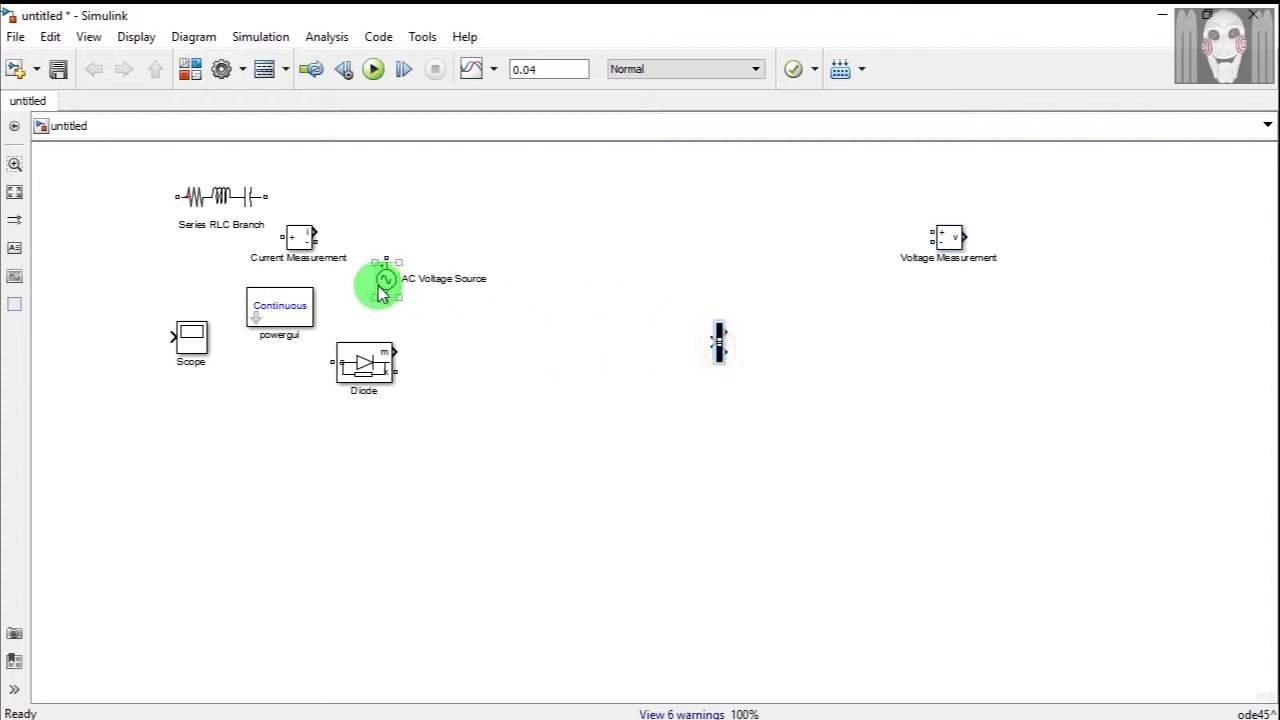
left_click_drag(363, 360, 934, 420)
left_click(283, 315)
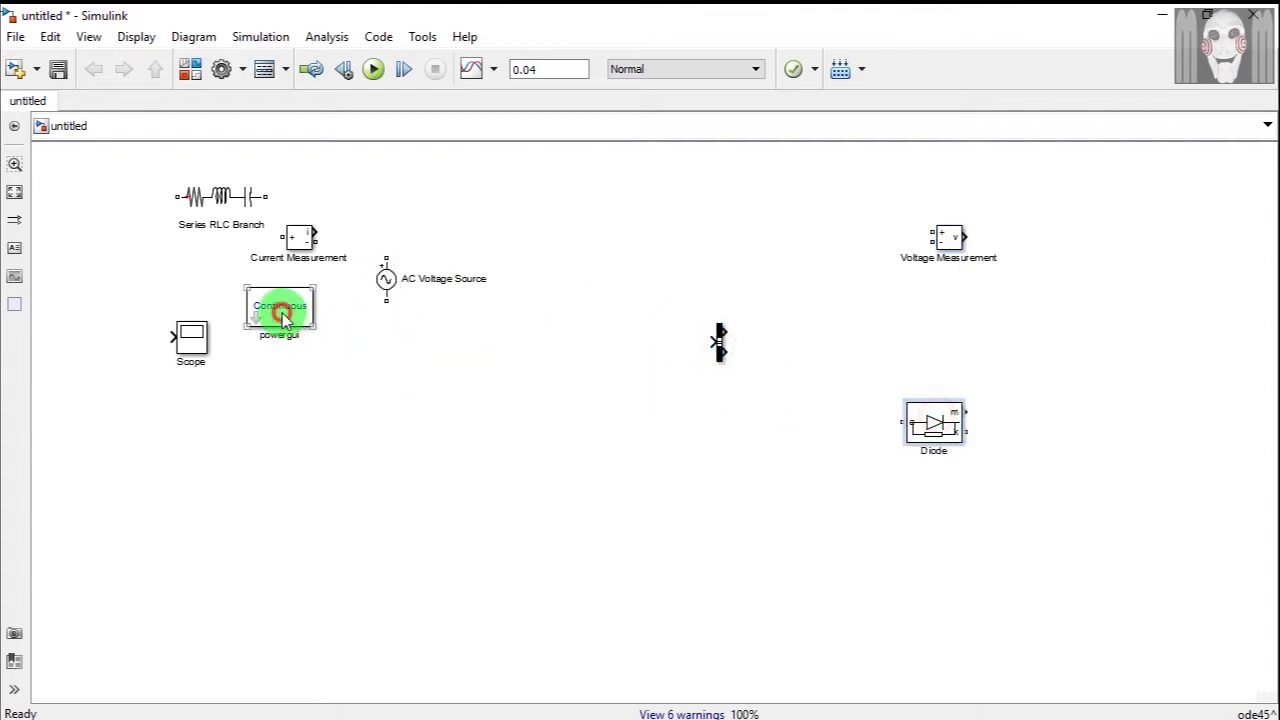
left_click_drag(283, 315, 647, 258)
left_click_drag(188, 338, 606, 418)
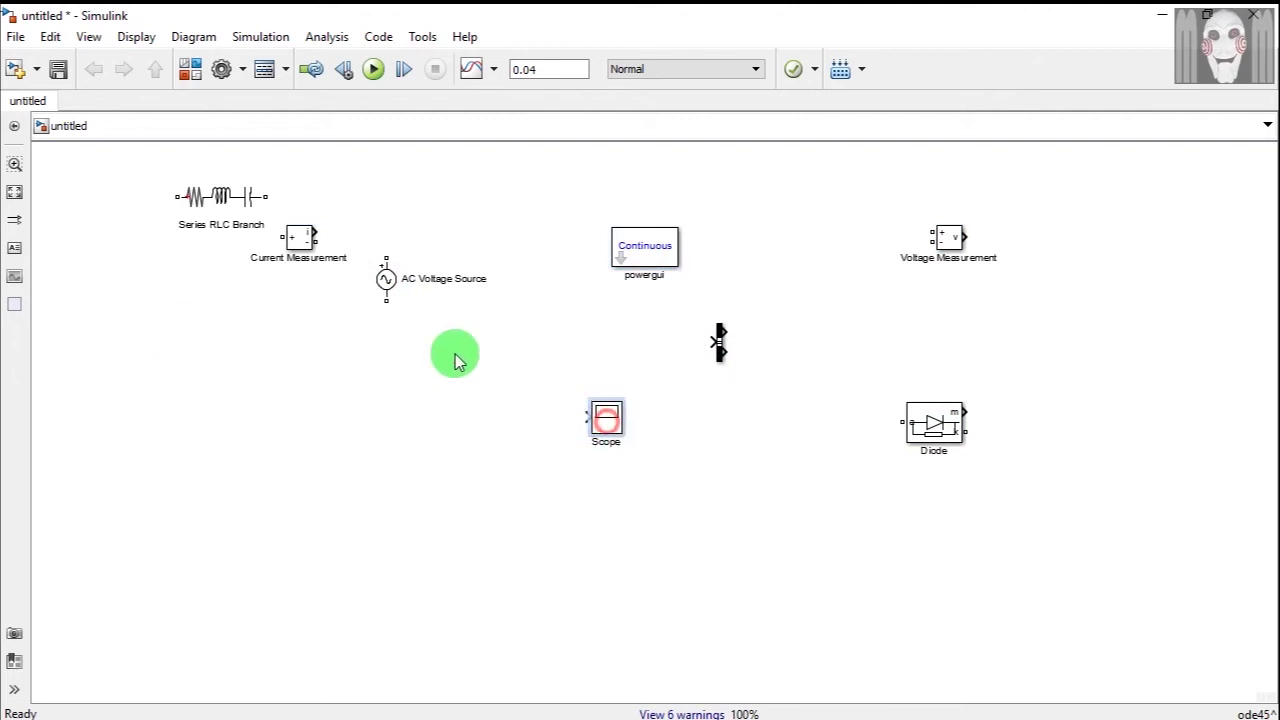
left_click_drag(305, 248, 754, 465)
left_click(250, 208)
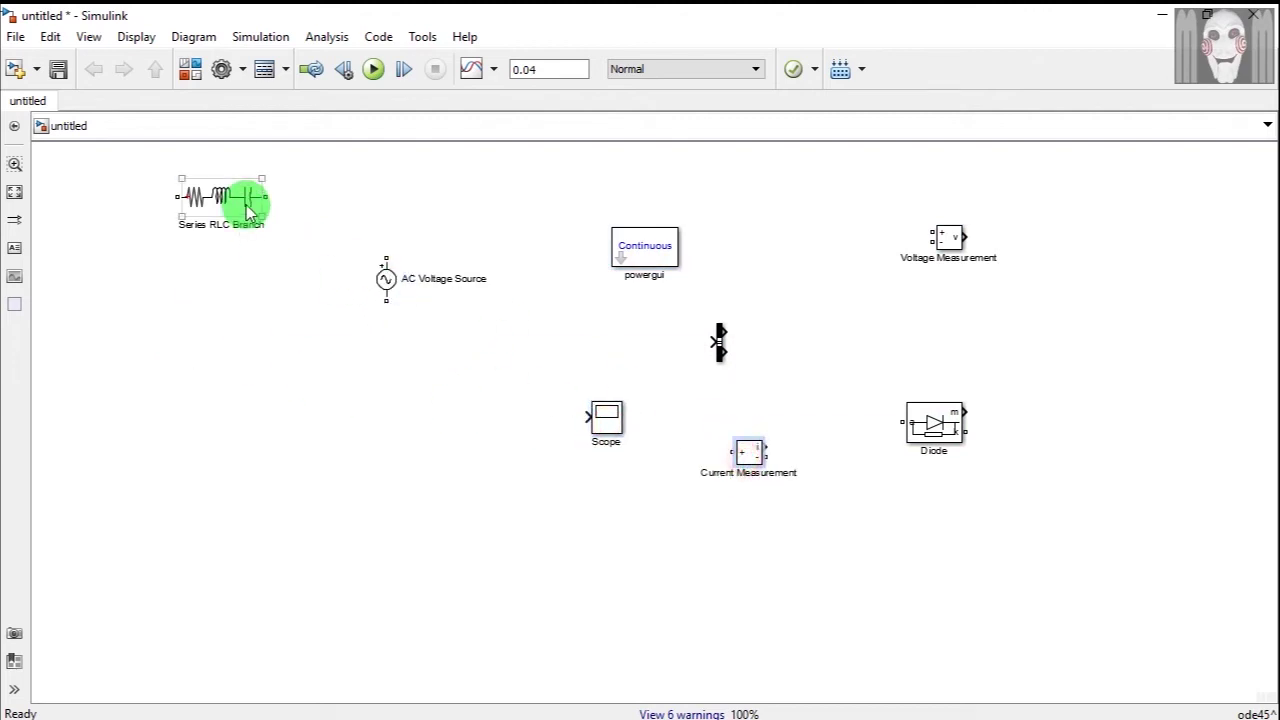
left_click_drag(250, 208, 774, 226)
left_click(432, 282)
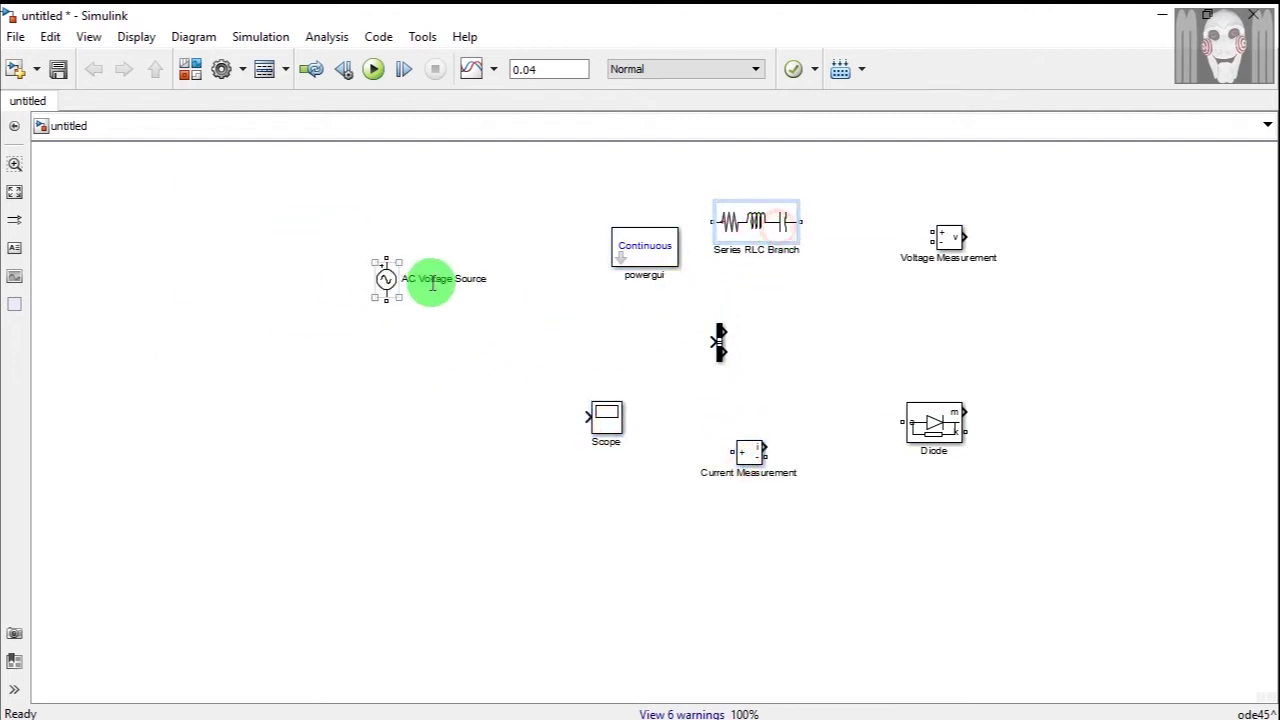
left_click_drag(386, 283, 226, 303)
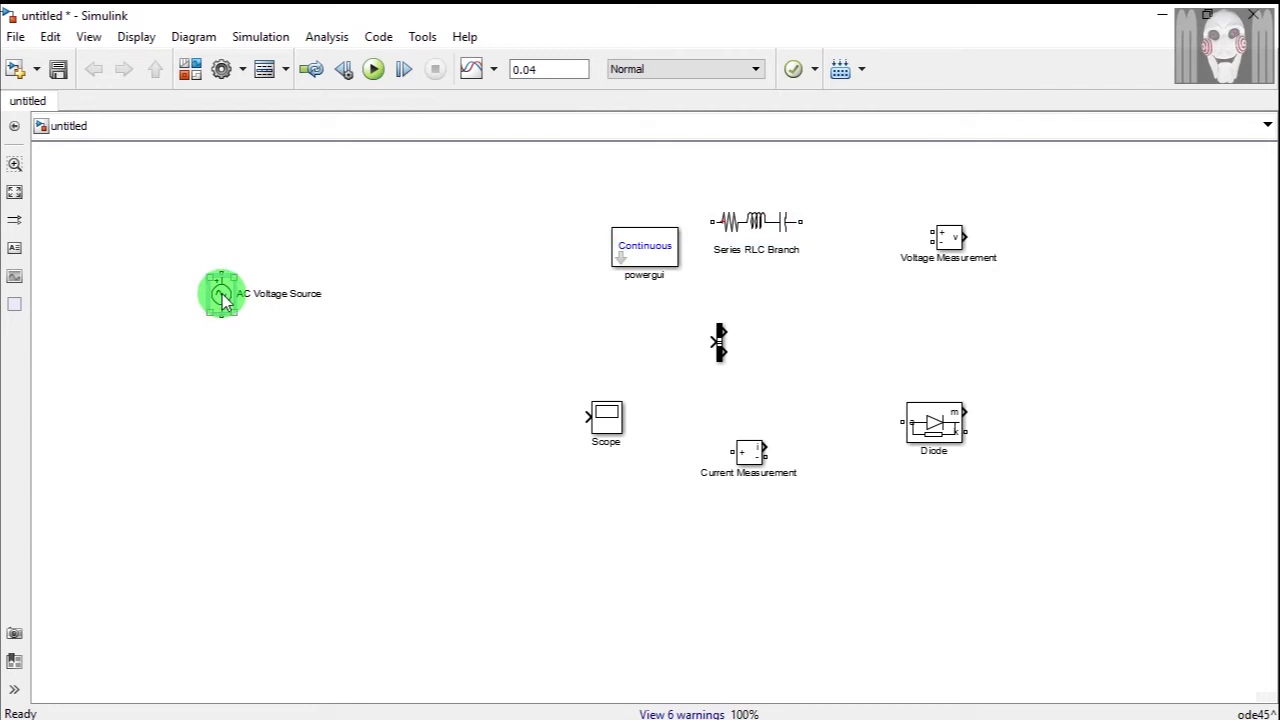
Step: Change the AC Voltage Source frequency from 60 Hz to 50 Hz
double_click(222, 296)
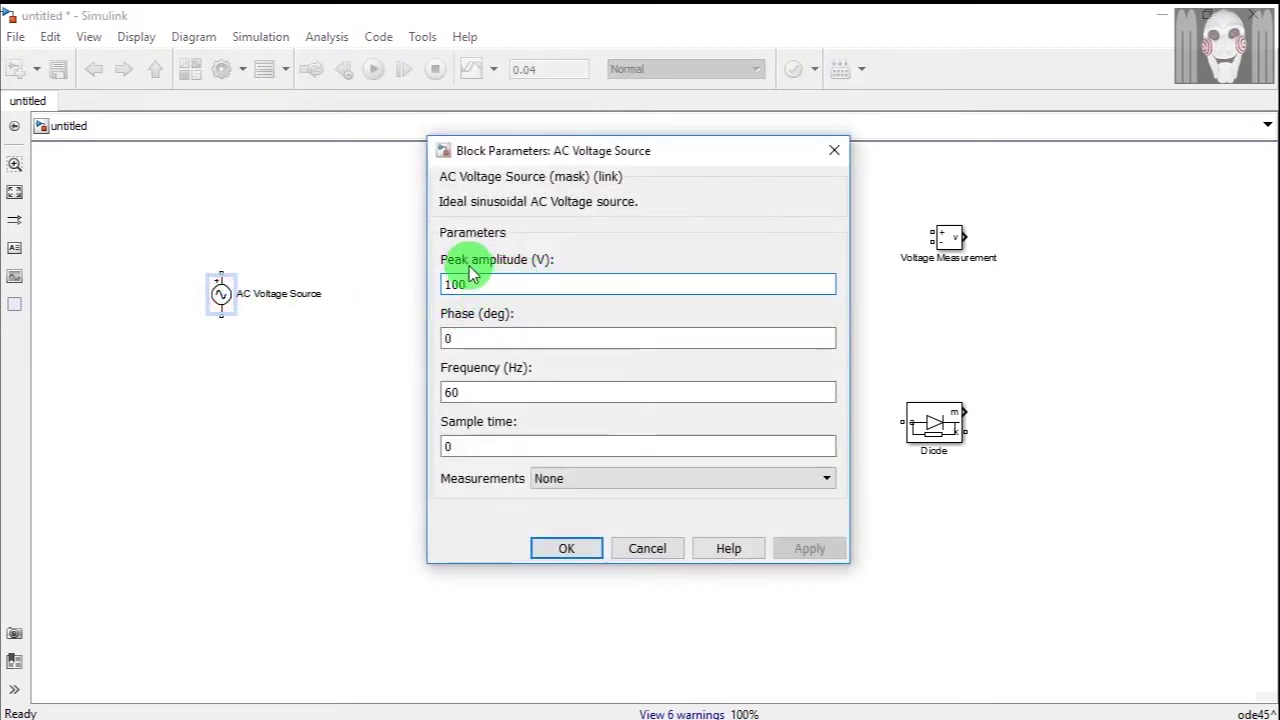
left_click(486, 284)
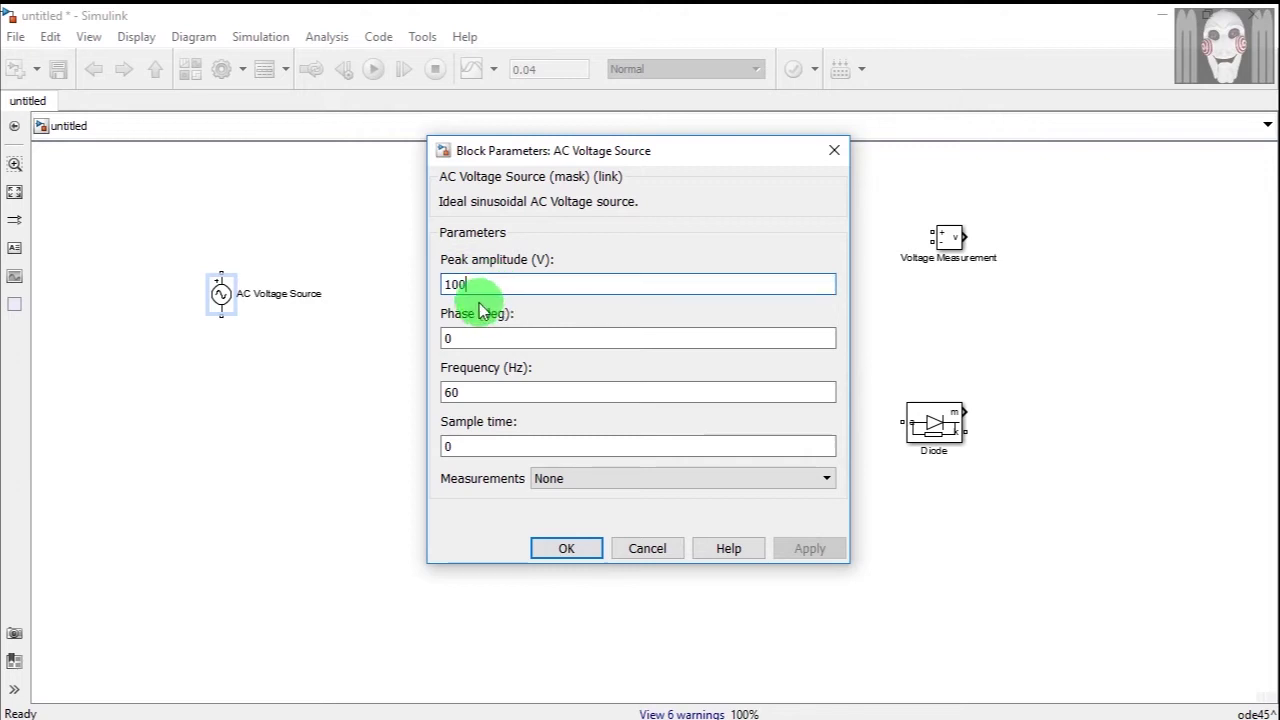
double_click(494, 391)
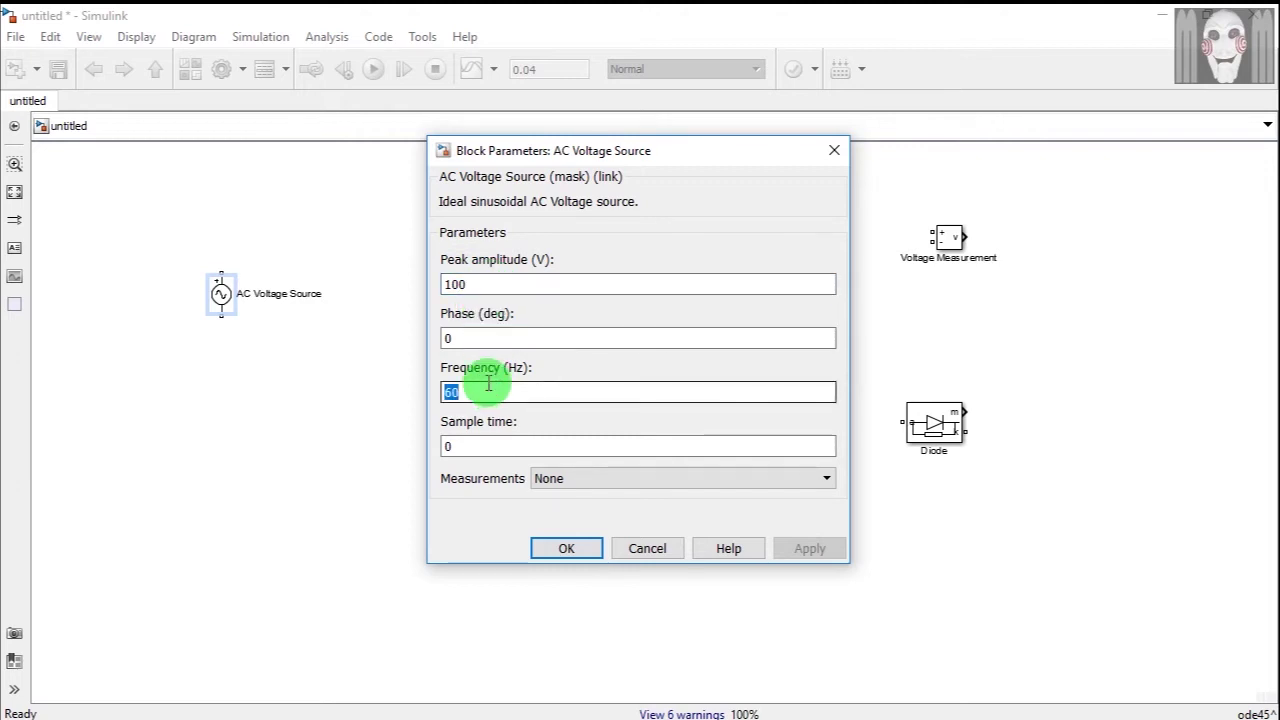
type("5")
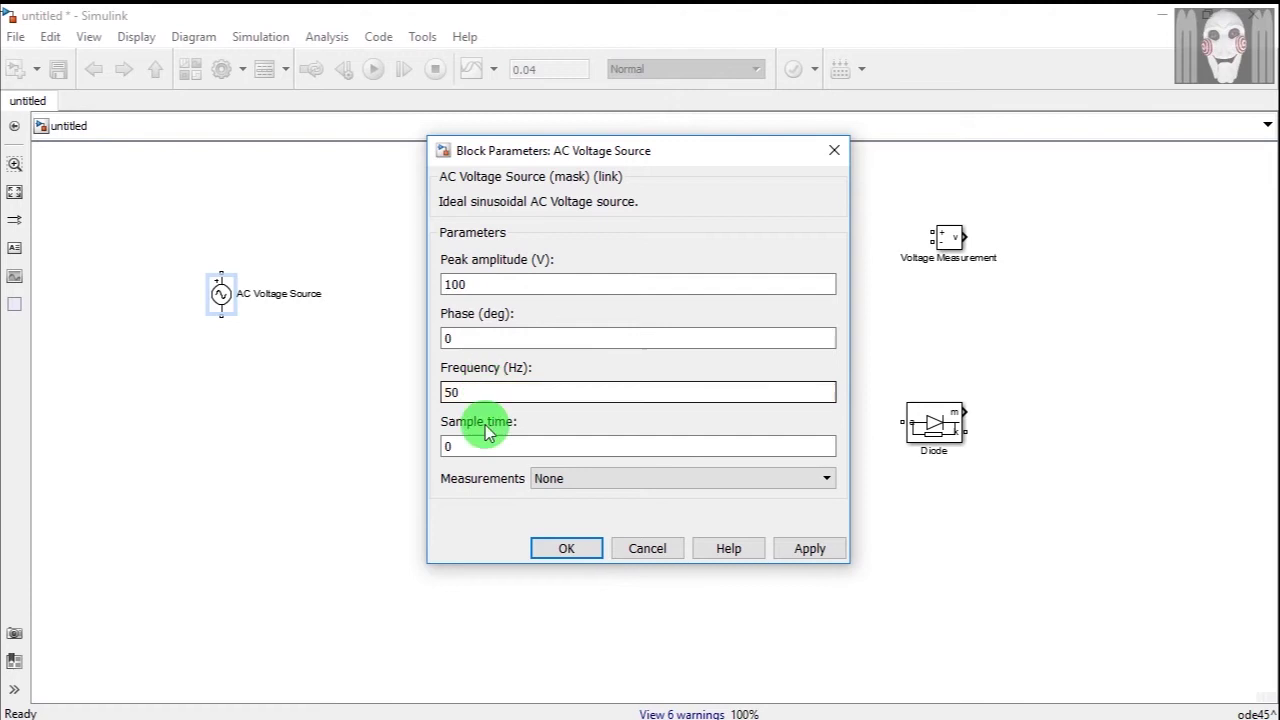
left_click(560, 550)
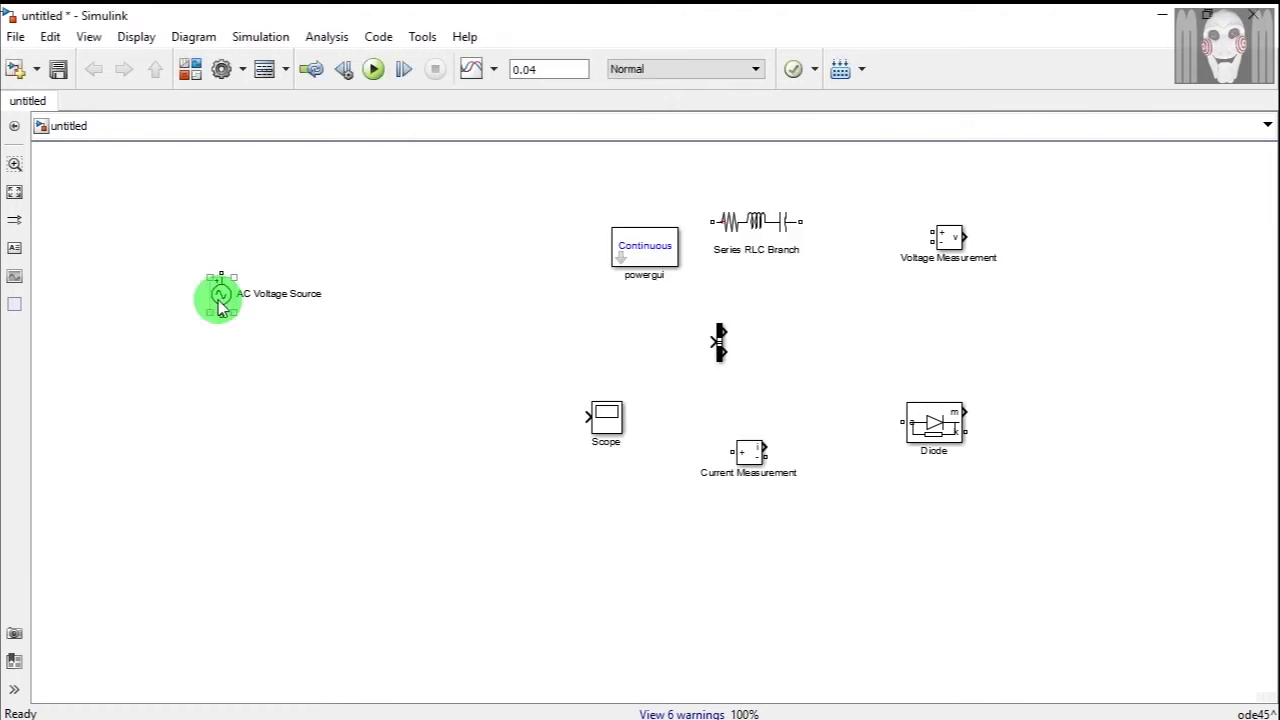
Step: Copy the AC Voltage Source and paste two copies, stacking Source1 and Source2 below it
left_click(259, 266)
left_click(233, 302)
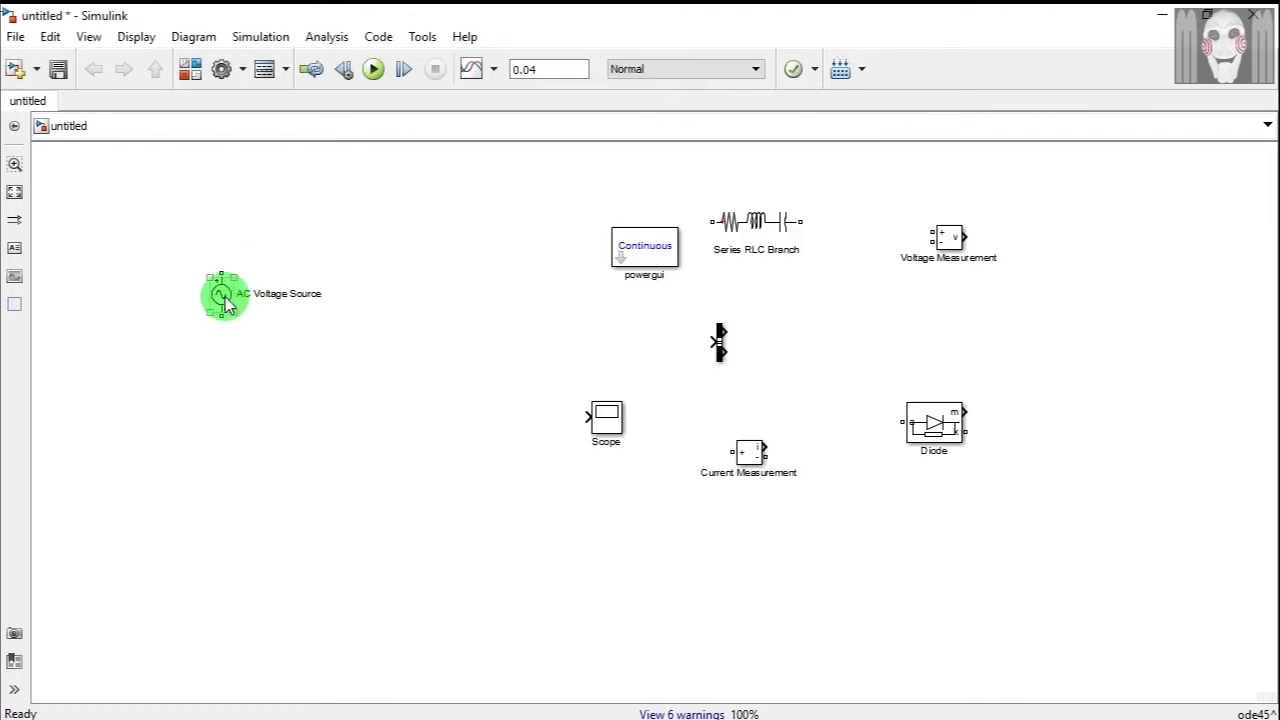
right_click(226, 303)
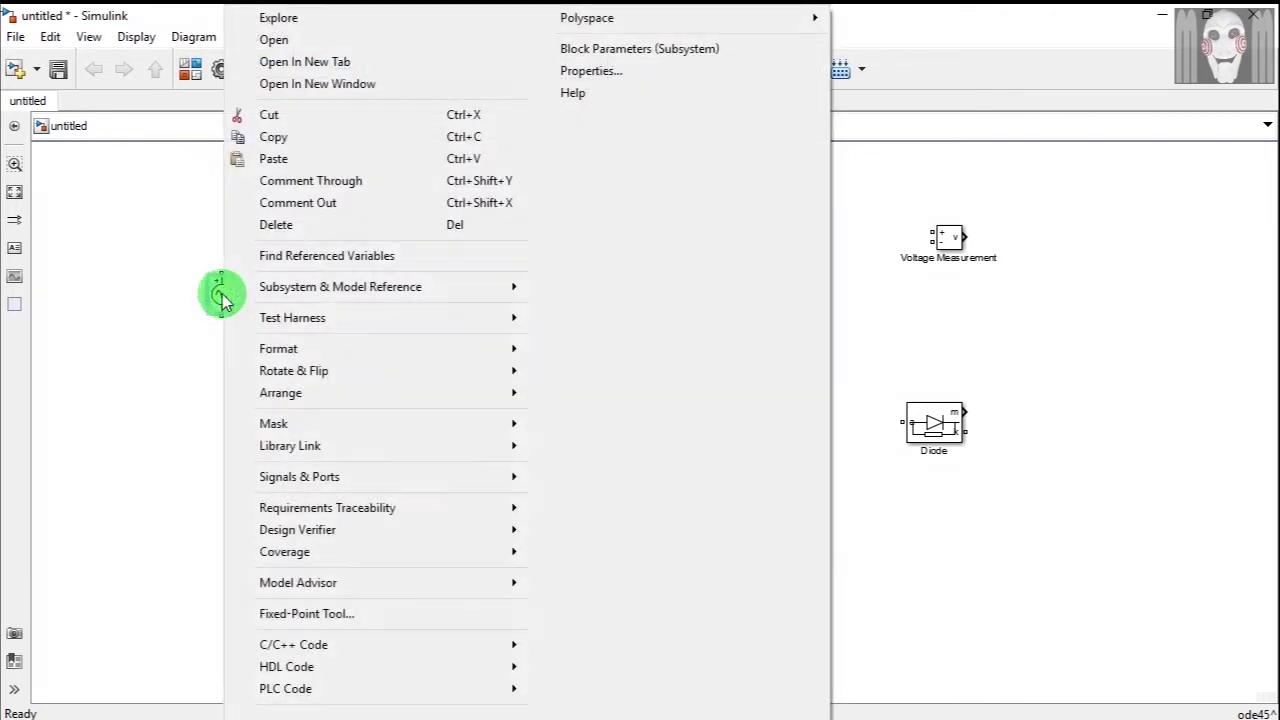
left_click(300, 138)
right_click(286, 369)
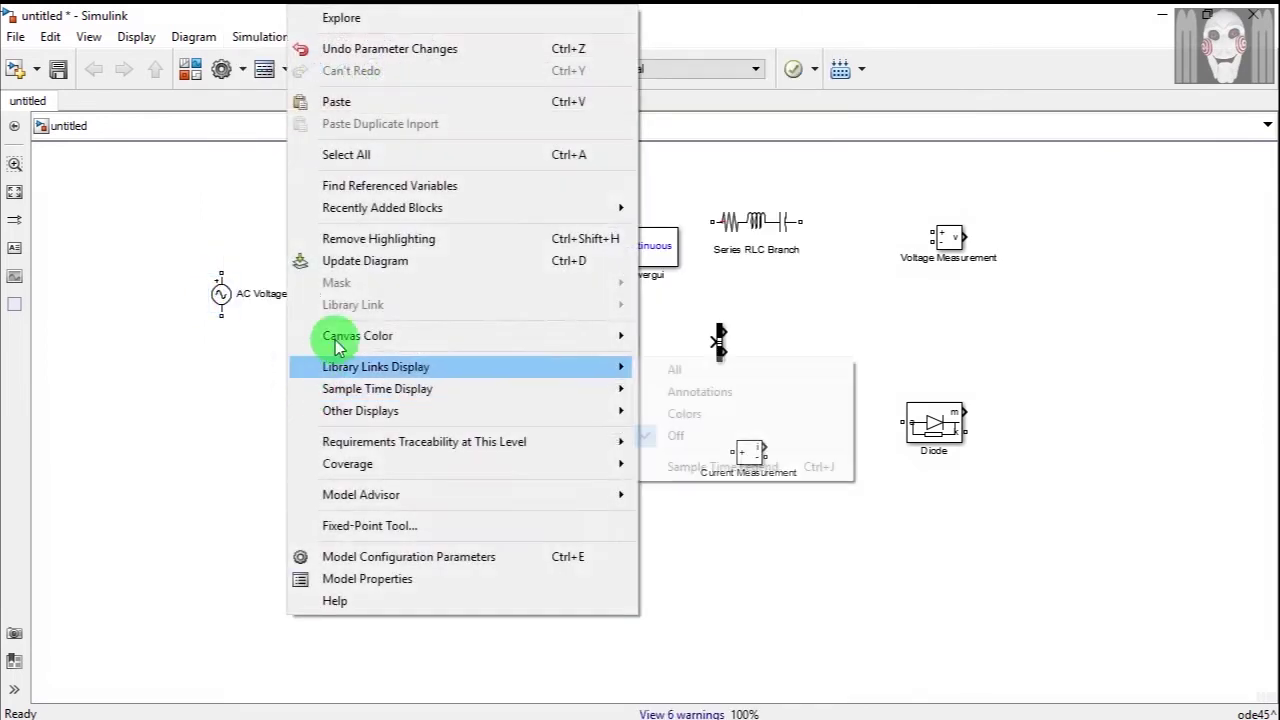
left_click(340, 102)
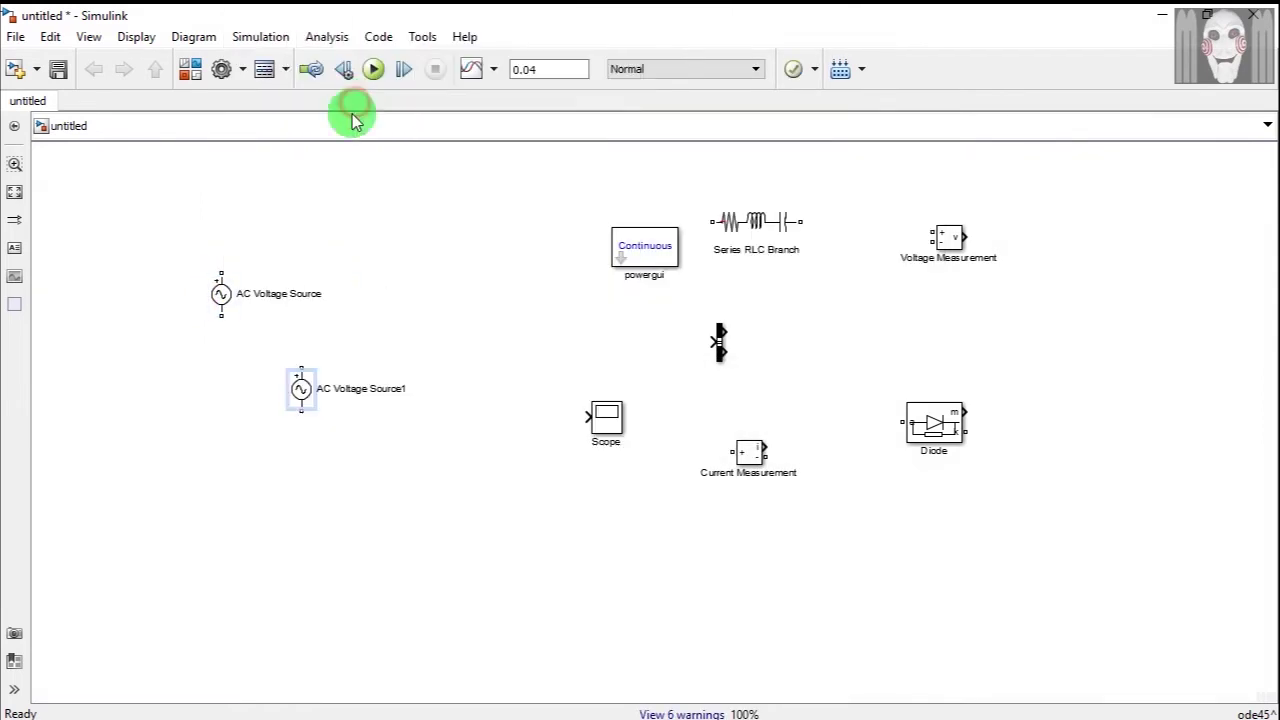
left_click_drag(309, 391, 265, 371)
right_click(312, 465)
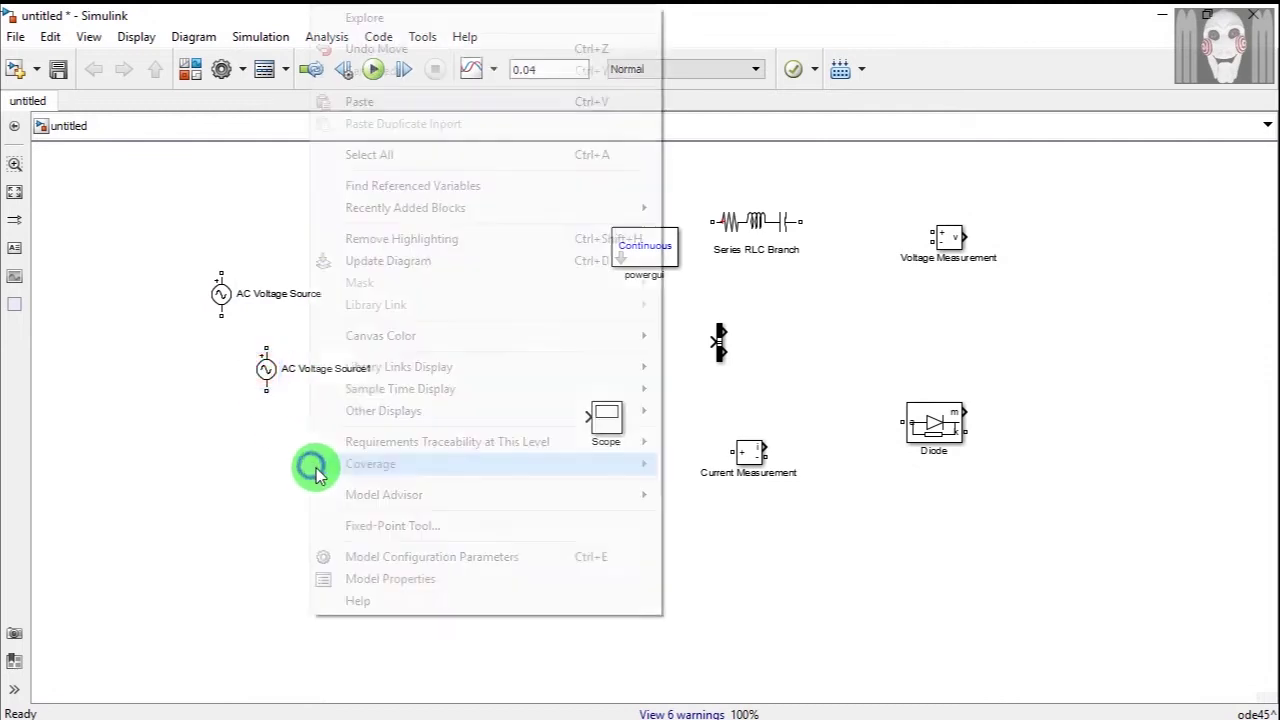
left_click(410, 106)
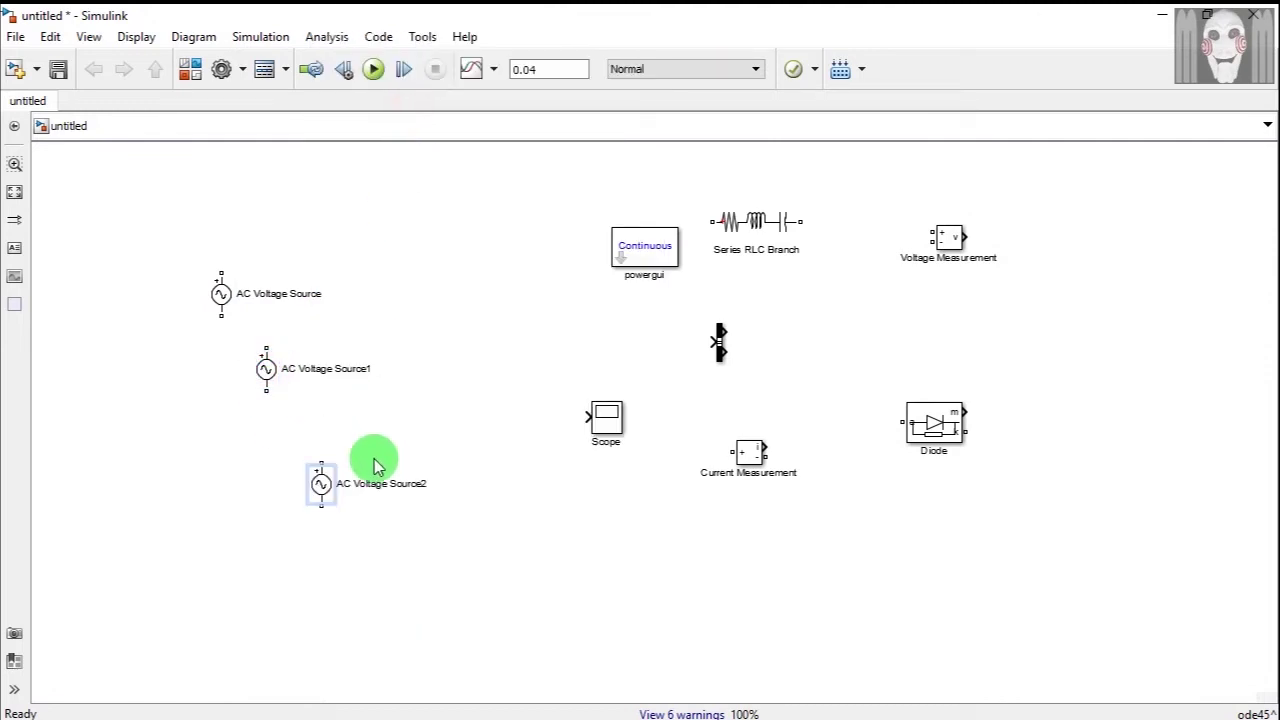
left_click_drag(320, 488, 263, 450)
left_click(266, 383)
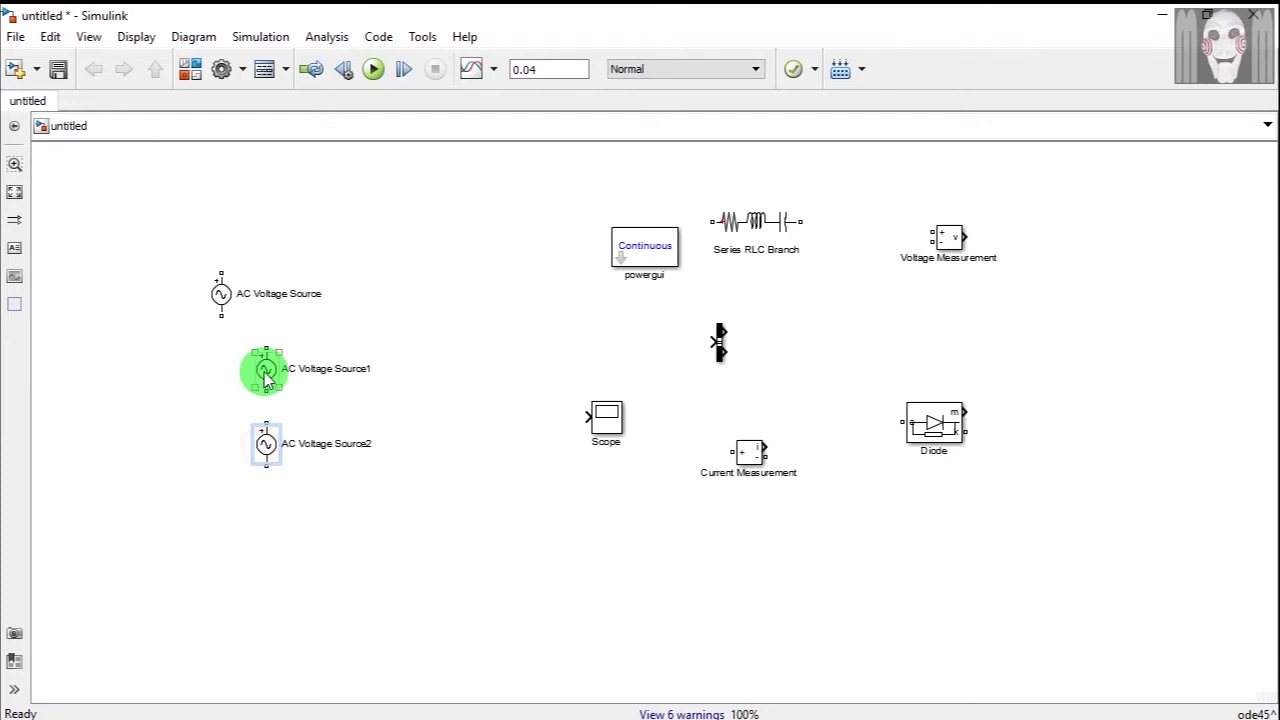
Step: Set AC Voltage Source1's phase to 120 degrees
double_click(267, 372)
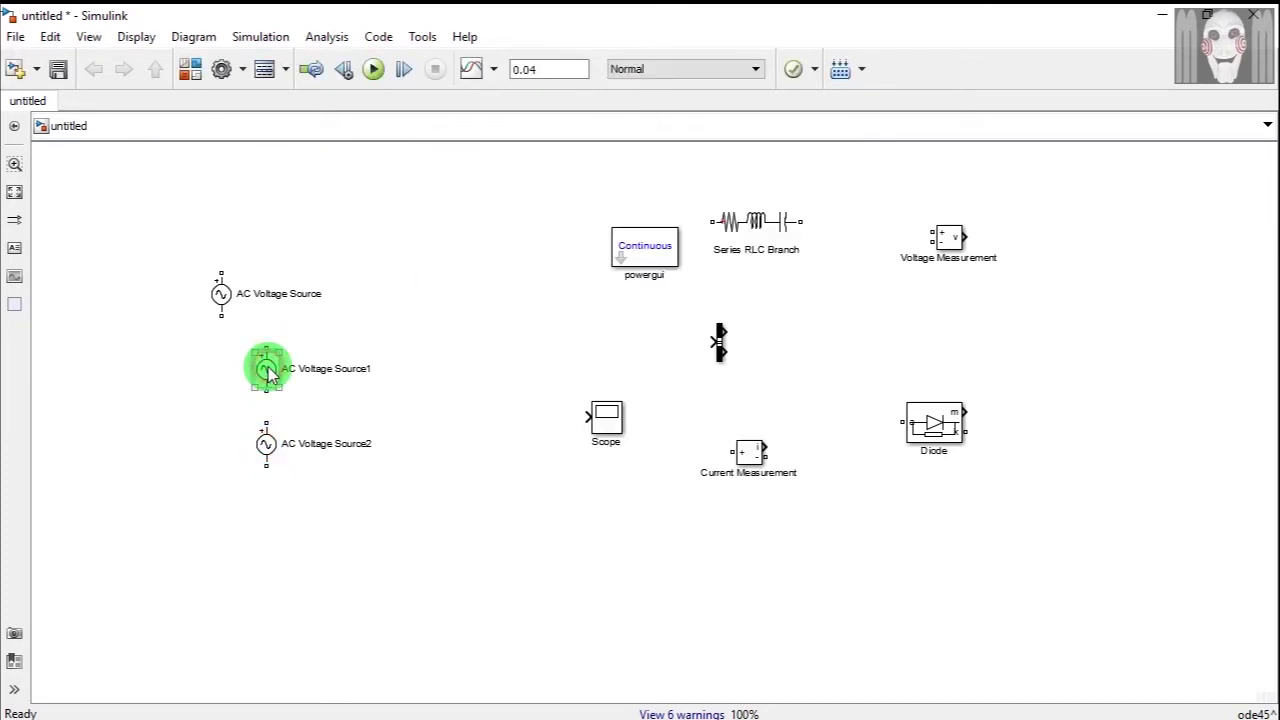
double_click(272, 373)
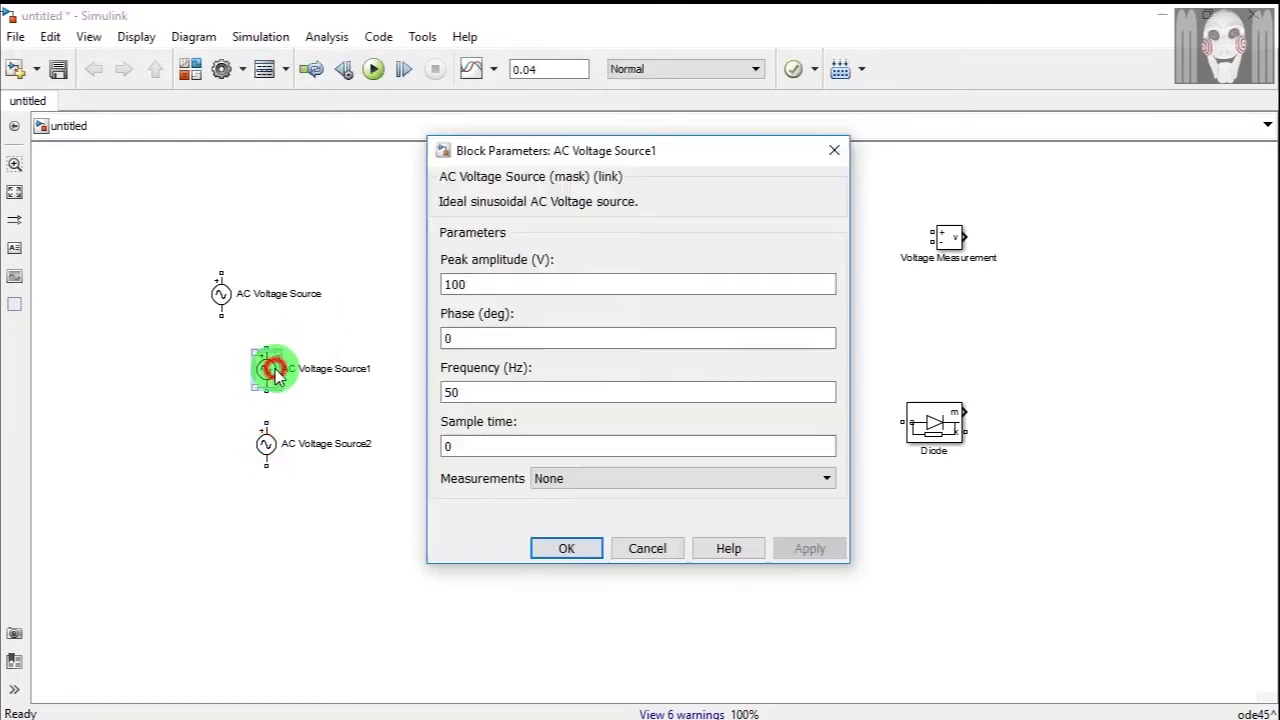
double_click(496, 338)
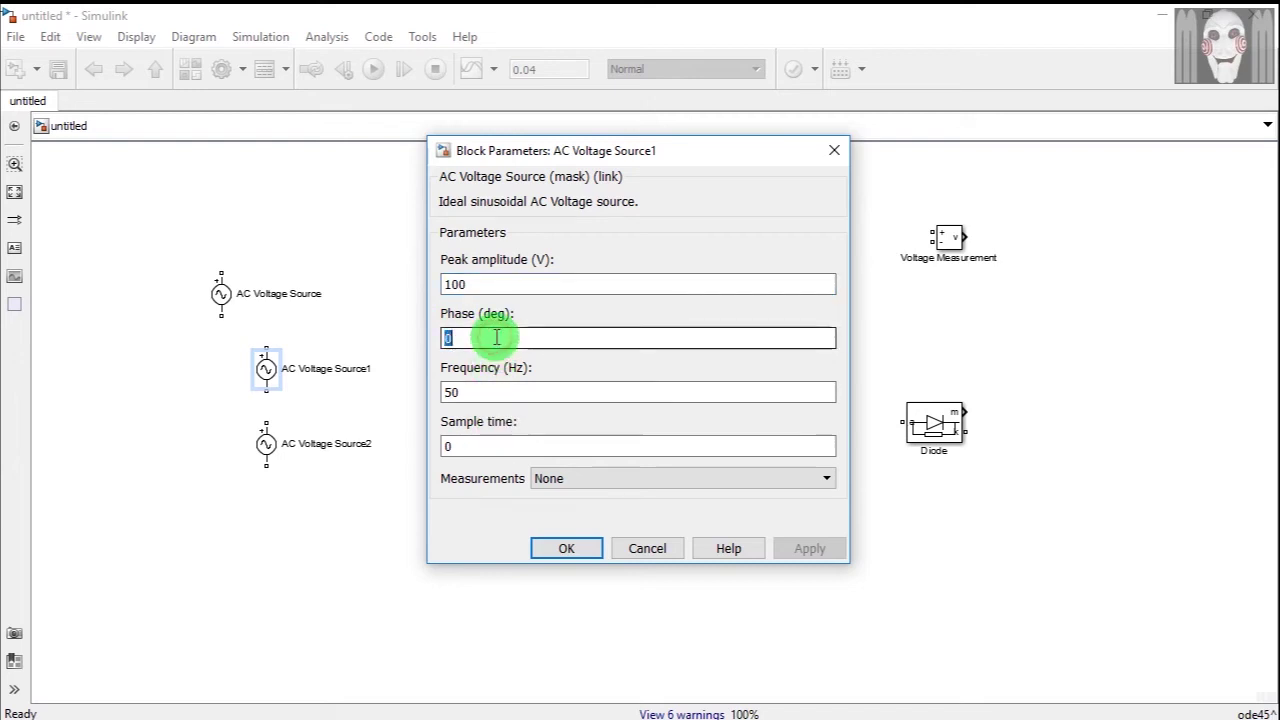
type("12")
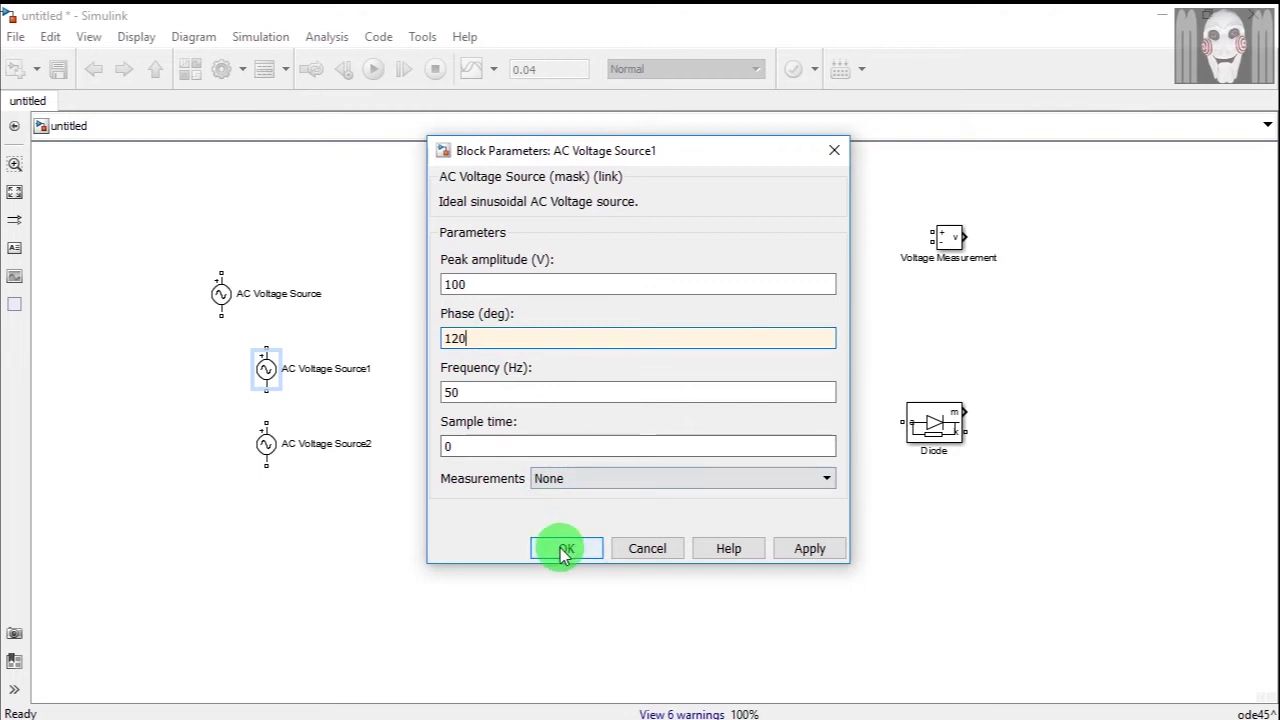
left_click(564, 549)
Step: Enter 240 degrees as AC Voltage Source2's phase
left_click(268, 441)
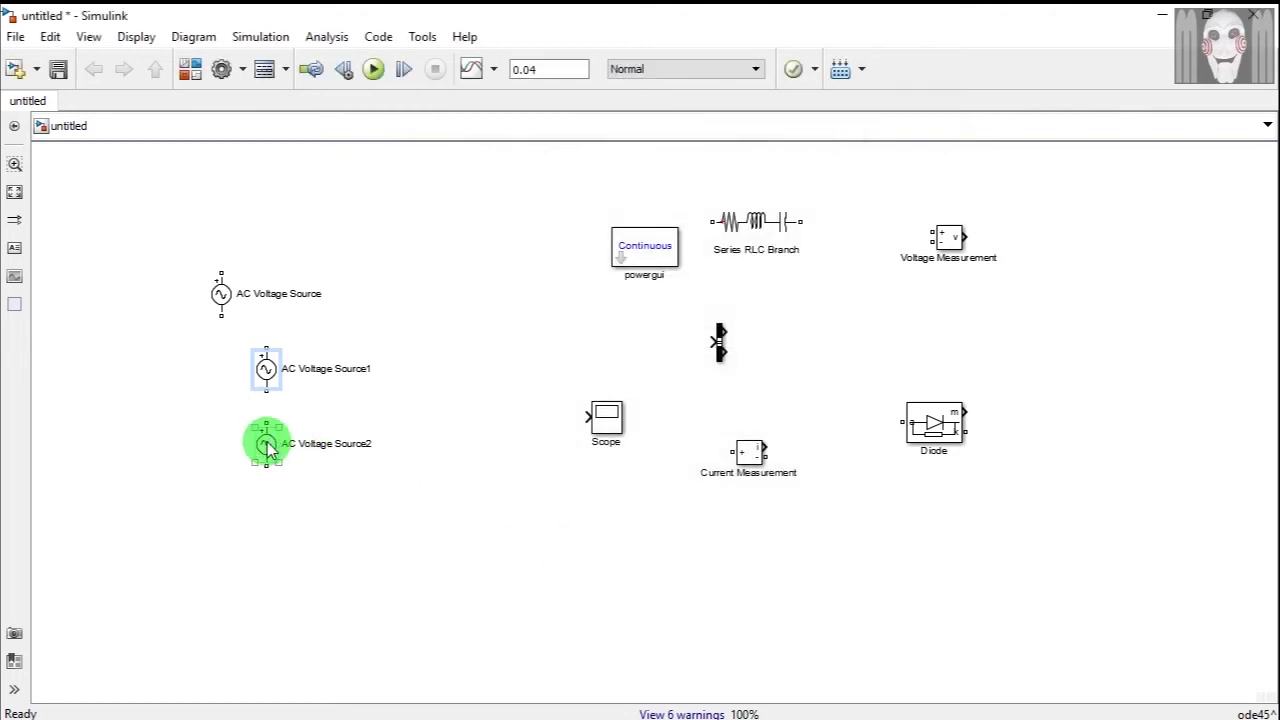
double_click(266, 443)
double_click(479, 337)
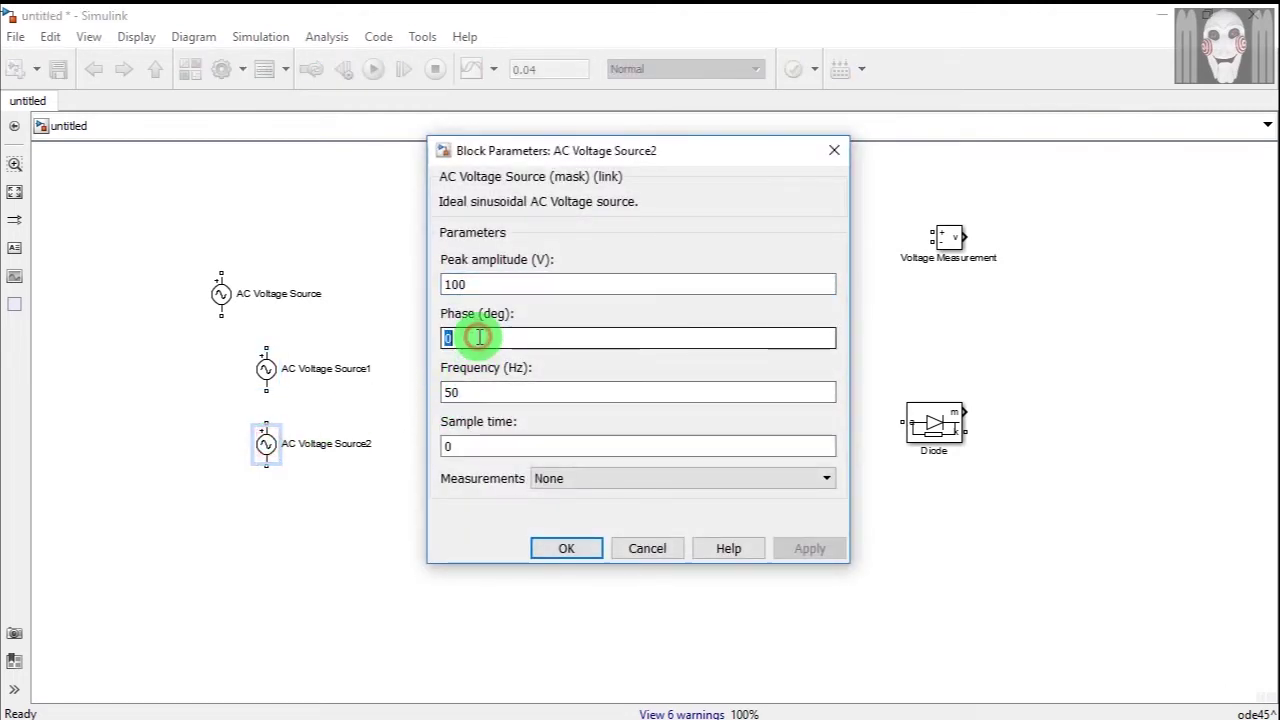
type("24")
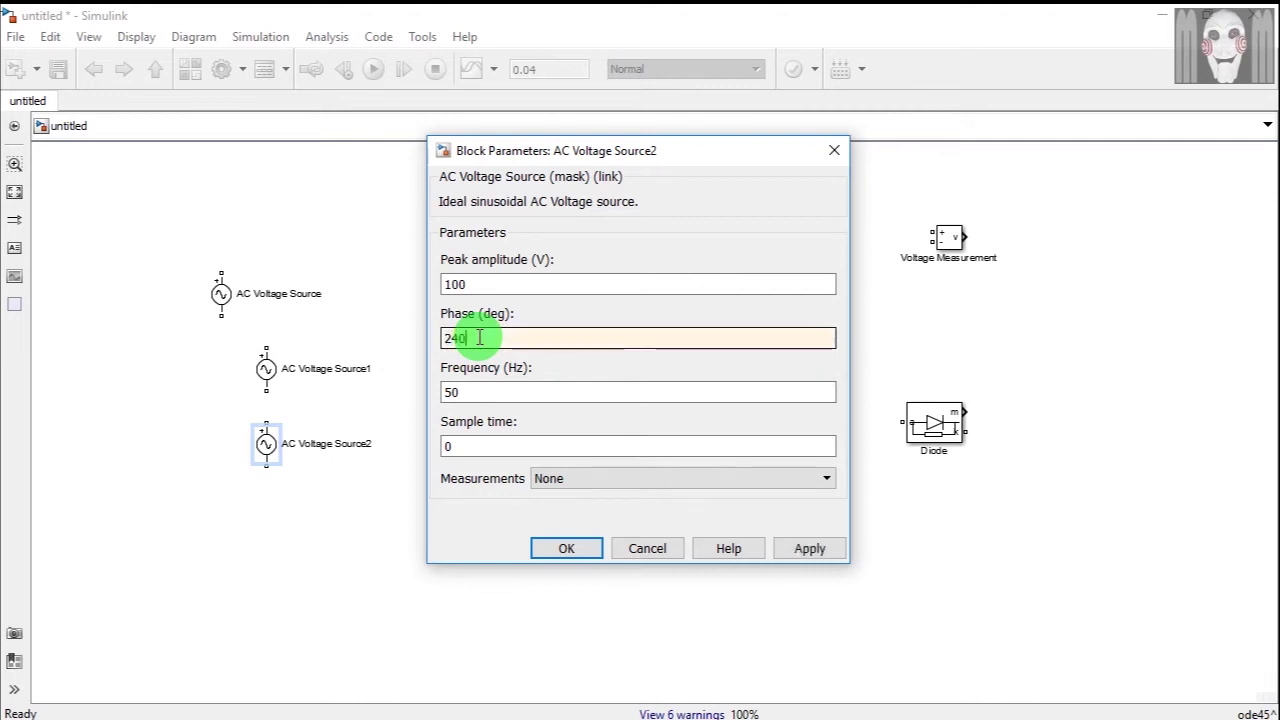
Step: Apply Source2's 240° phase and rotate the first AC source clockwise to horizontal
left_click(575, 549)
left_click(216, 272)
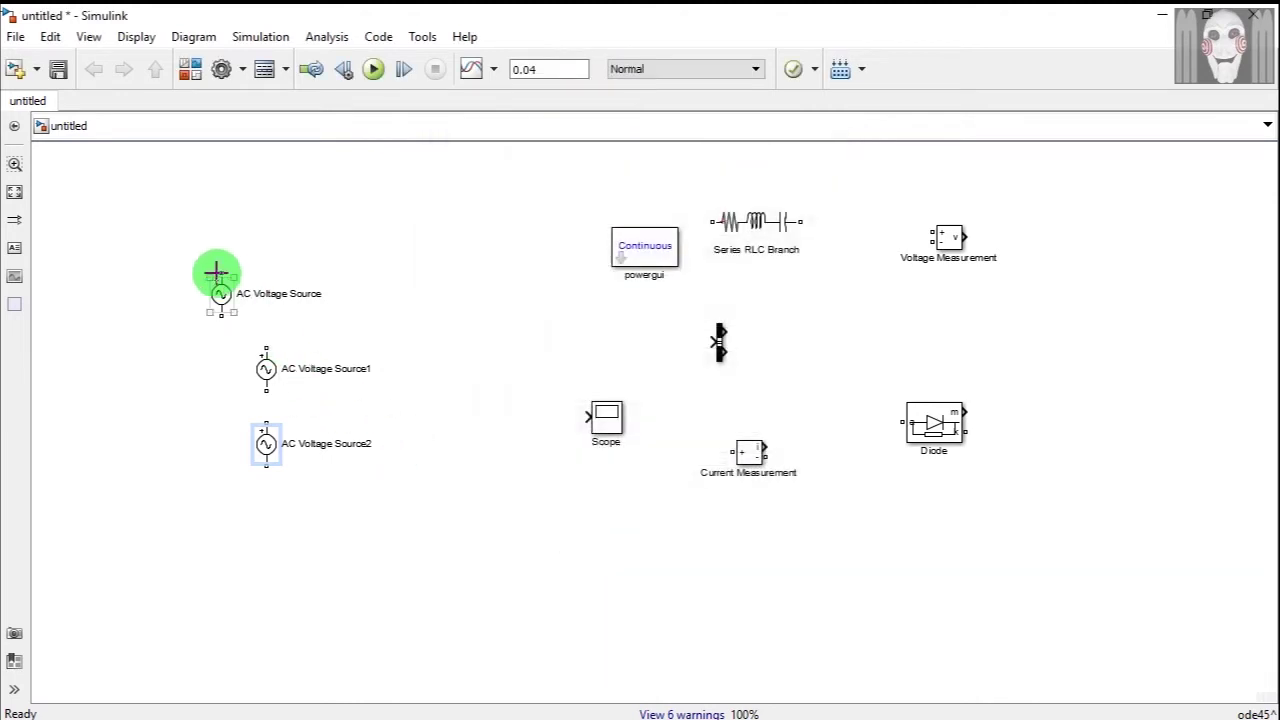
double_click(224, 289)
right_click(224, 289)
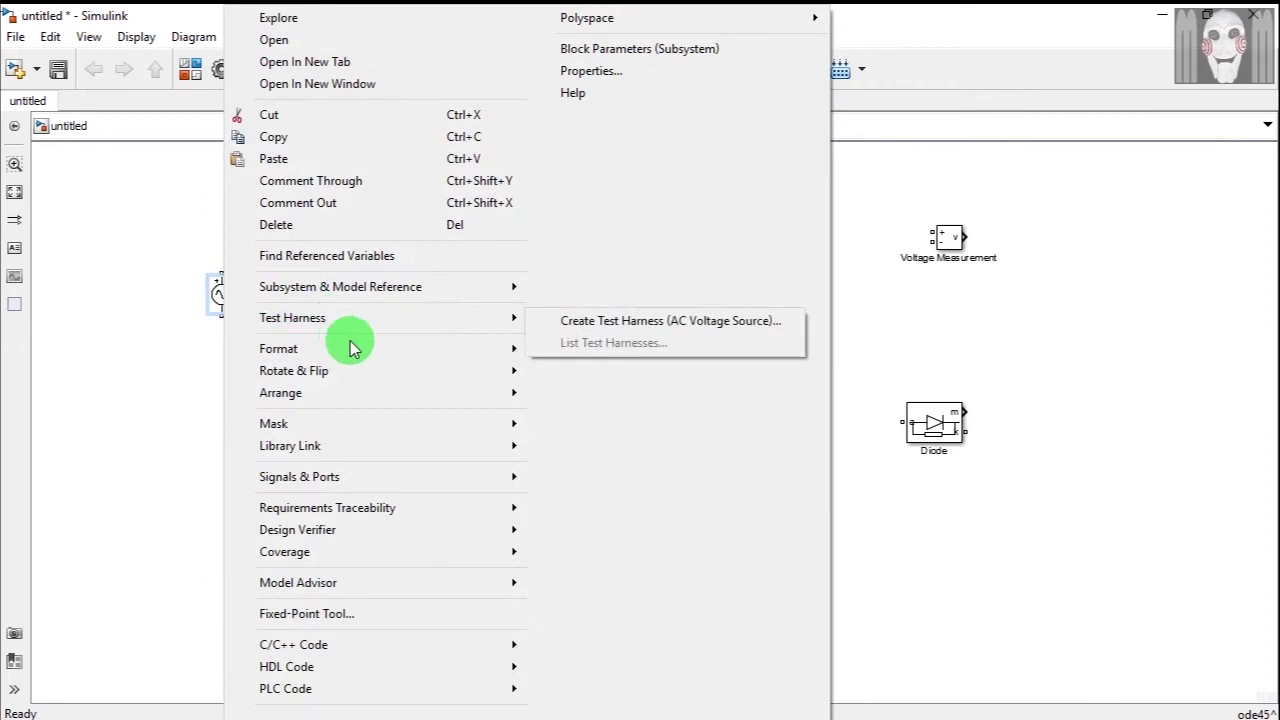
mouse_move(366, 370)
left_click(560, 374)
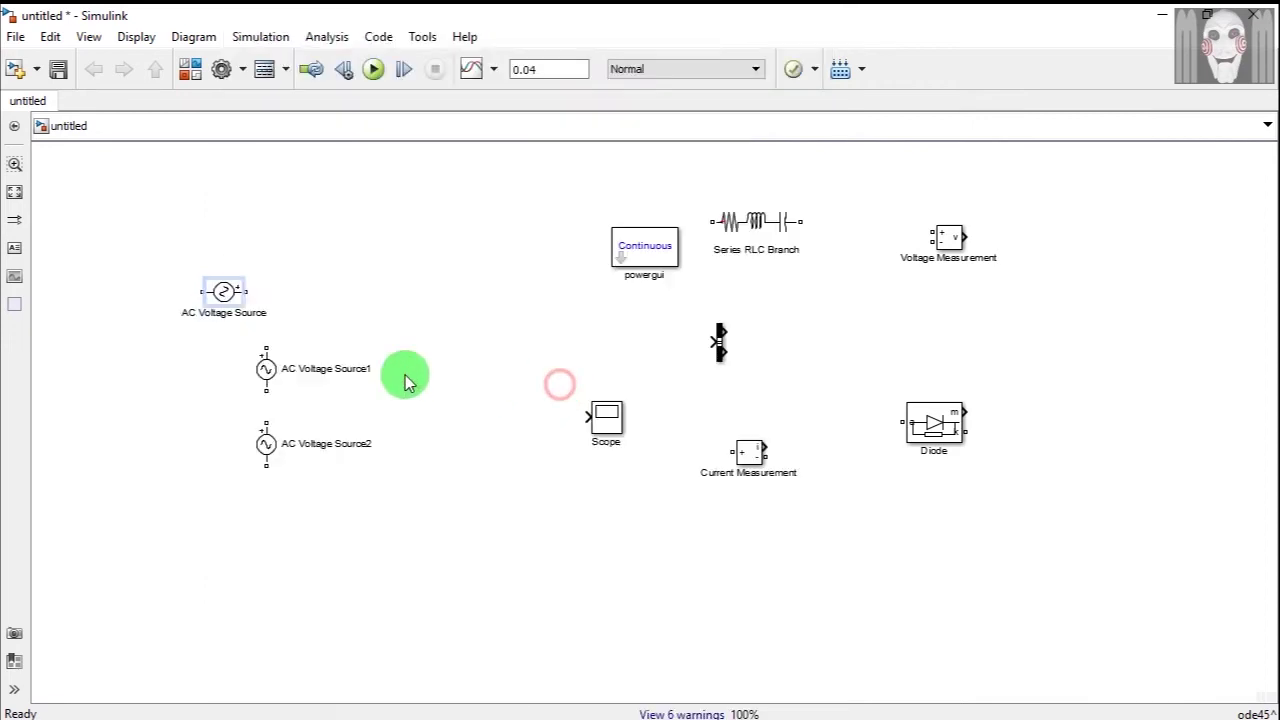
Step: Rotate AC Voltage Source1 and AC Voltage Source2 clockwise to horizontal
left_click(265, 370)
right_click(266, 370)
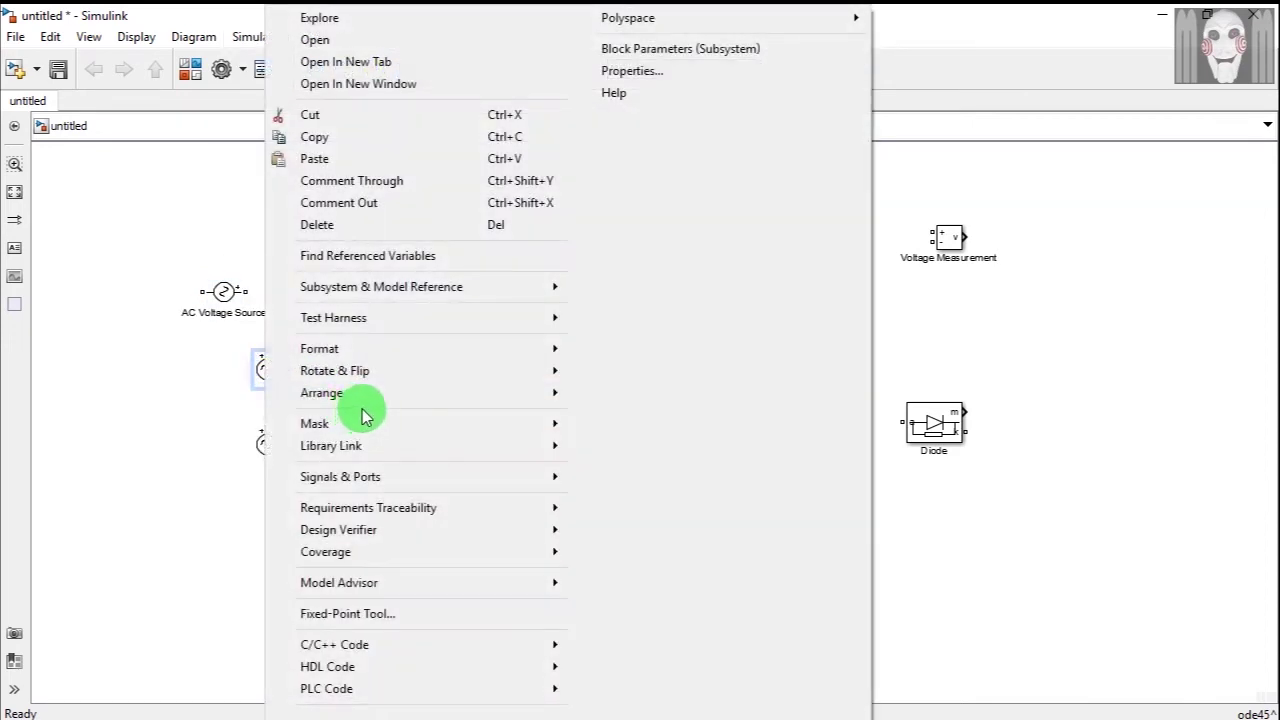
mouse_move(366, 370)
left_click(590, 384)
left_click(264, 448)
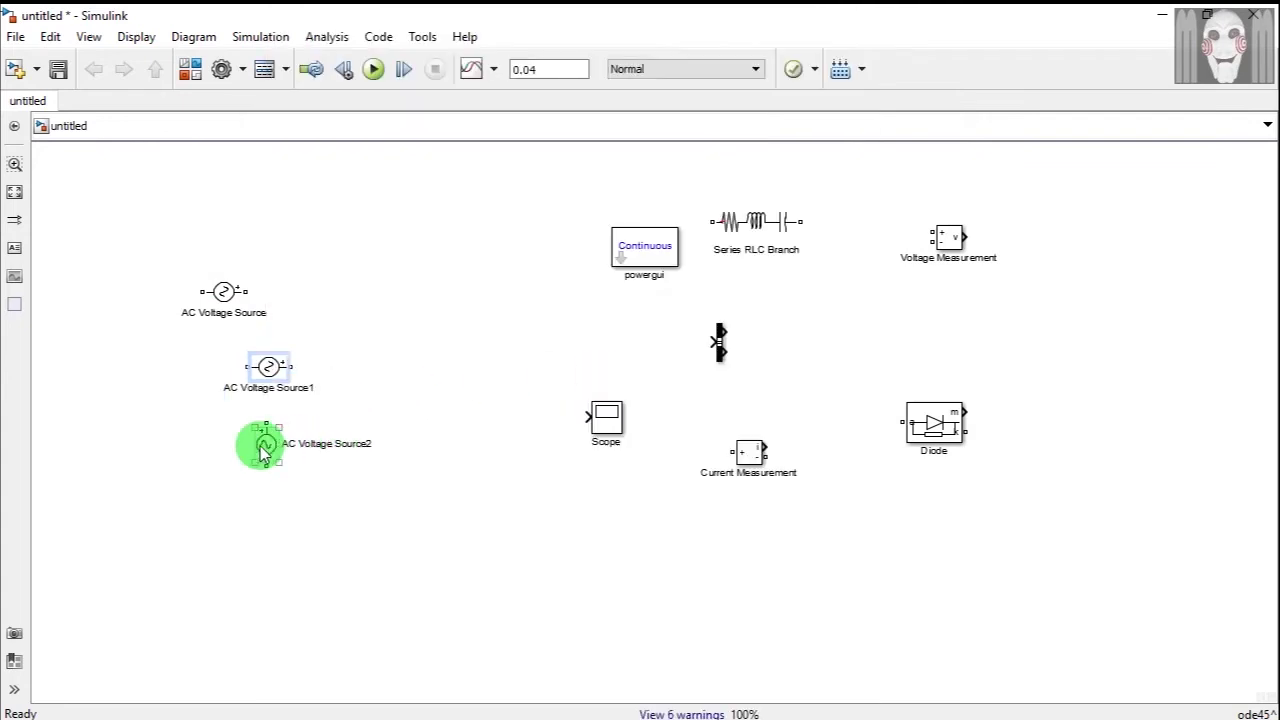
right_click(262, 448)
mouse_move(337, 371)
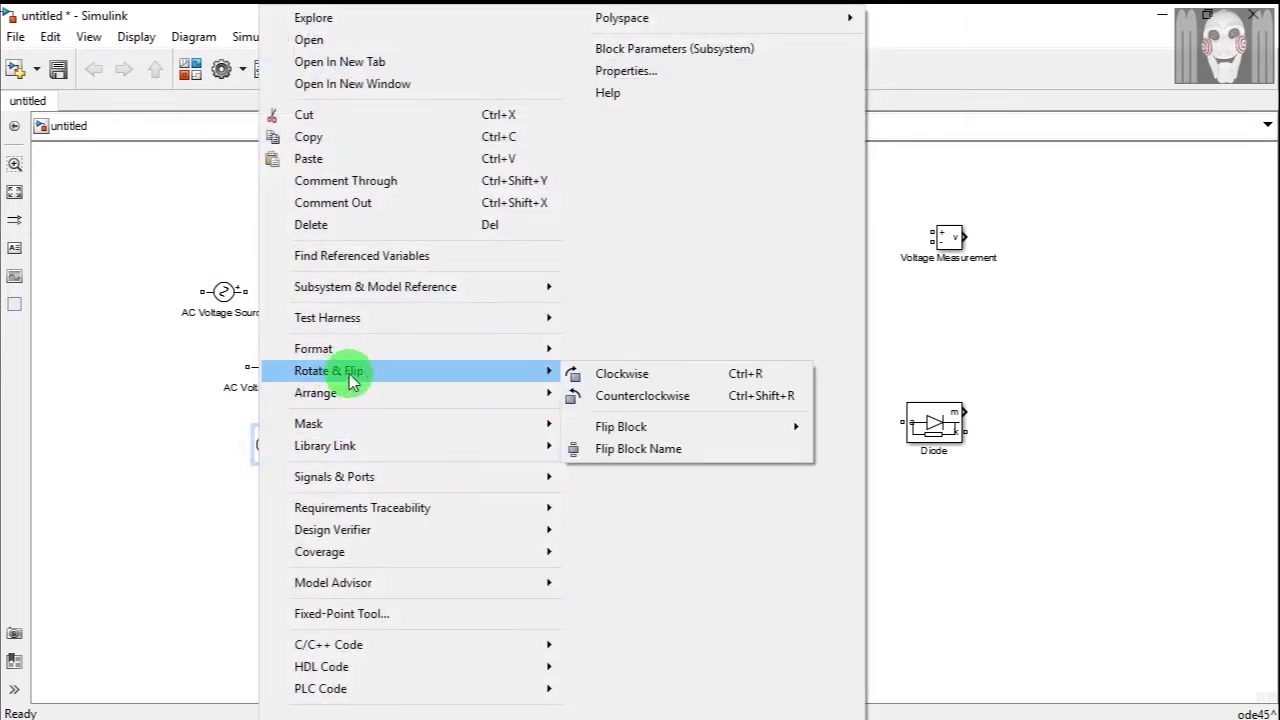
left_click(592, 375)
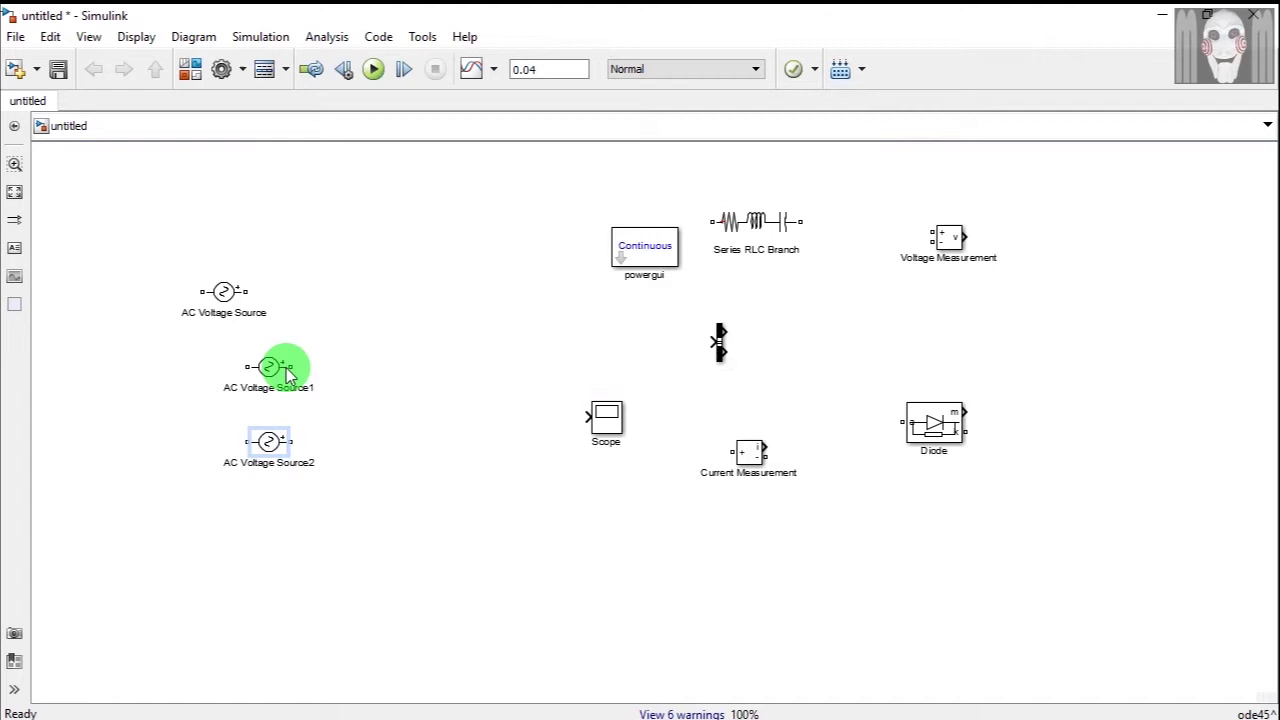
Step: Align the three sources in a column and join their left terminals with one wire
left_click_drag(273, 373, 214, 357)
left_click(265, 436)
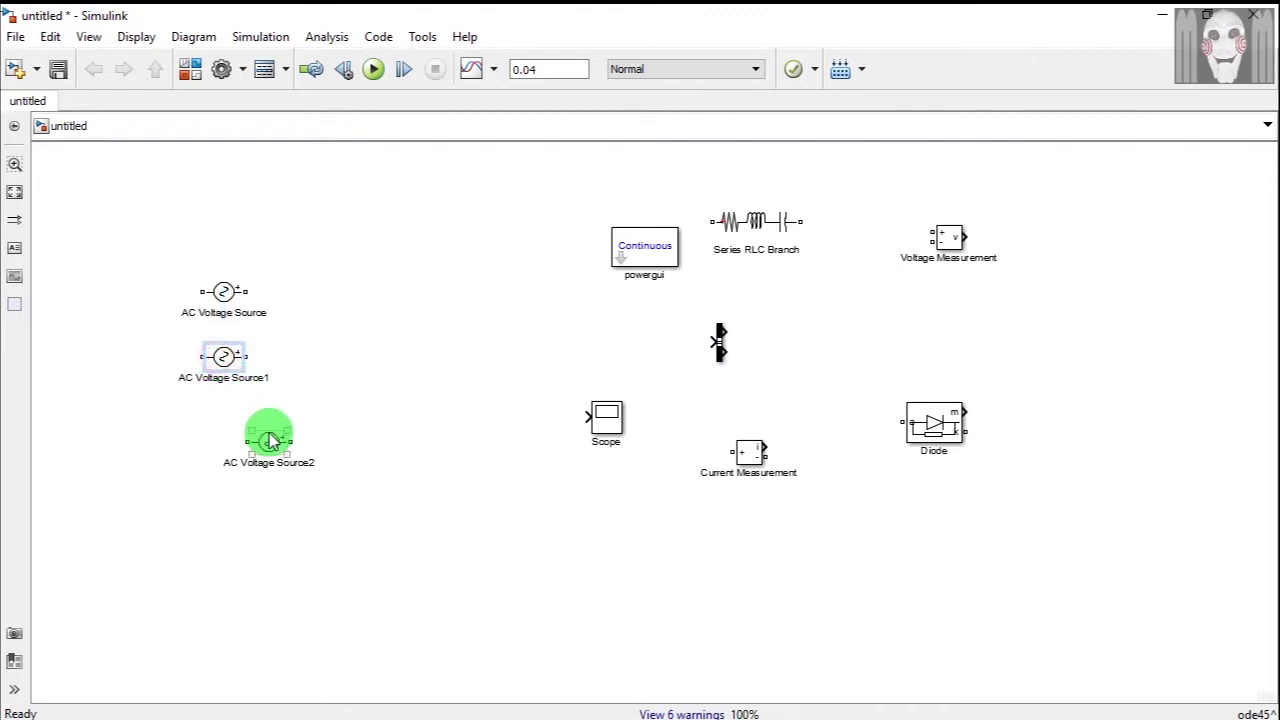
left_click_drag(270, 441, 226, 417)
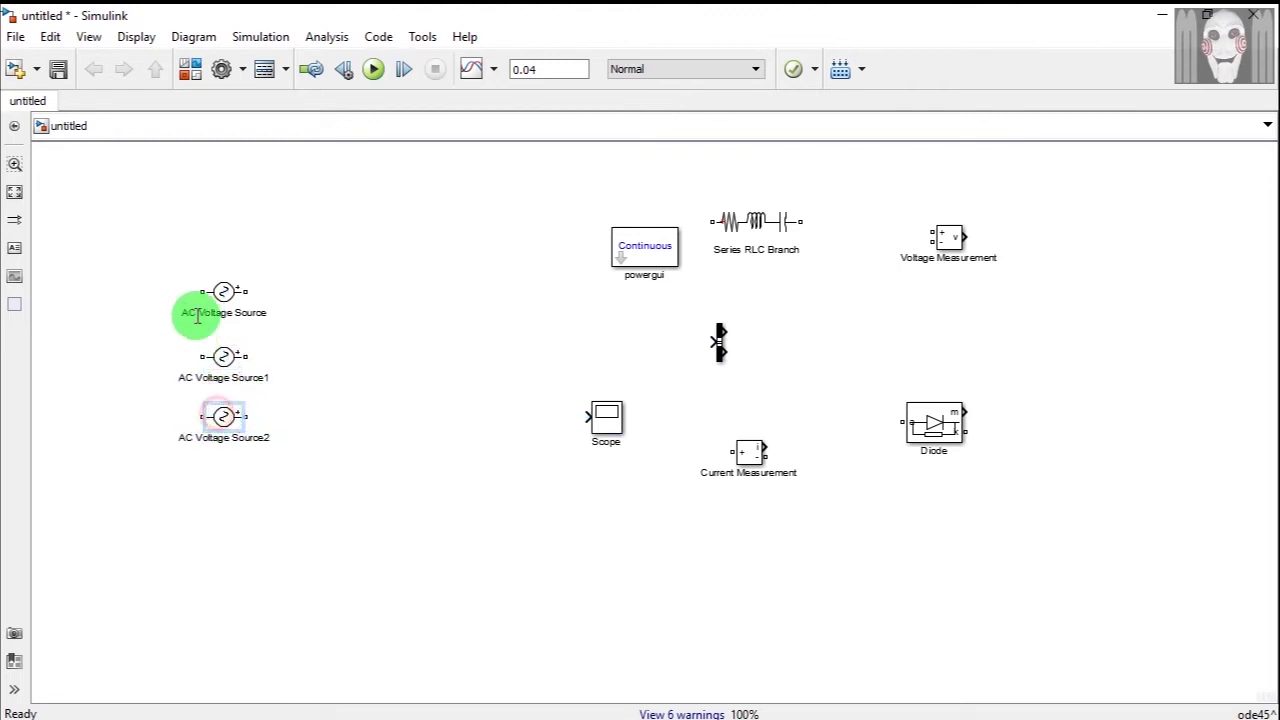
left_click_drag(201, 291, 200, 357)
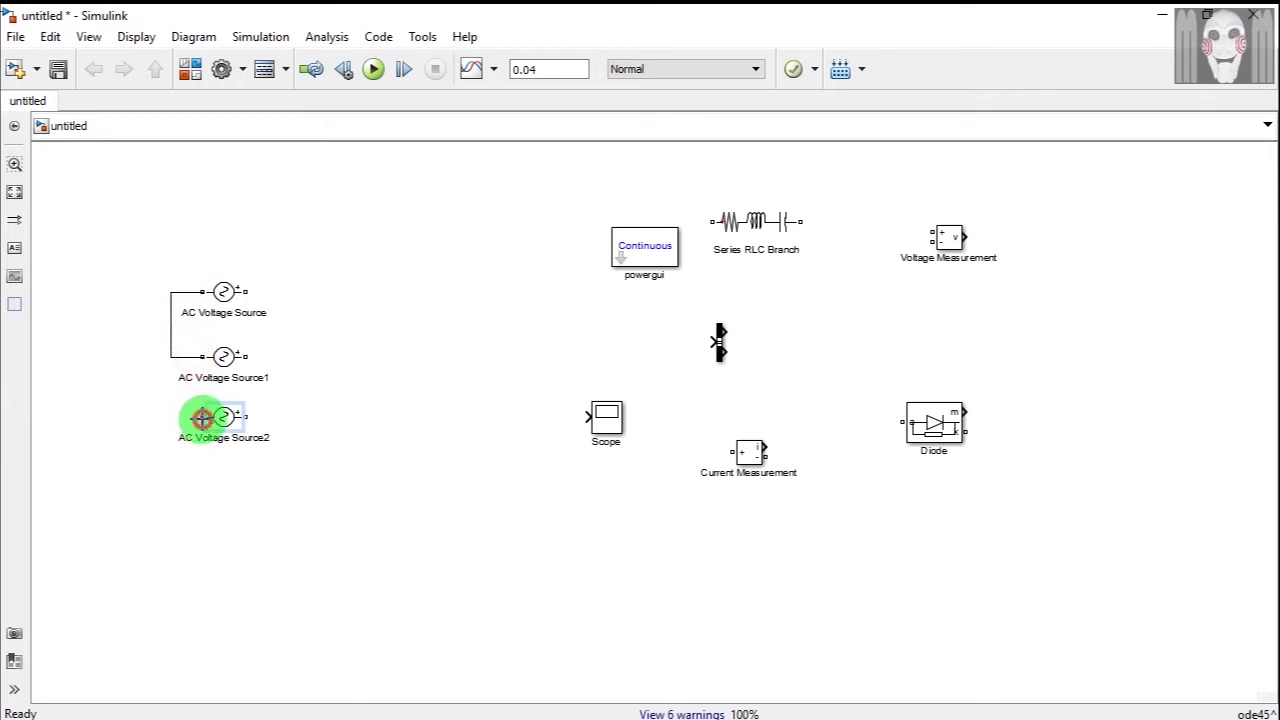
left_click_drag(202, 418, 169, 357)
left_click(226, 317)
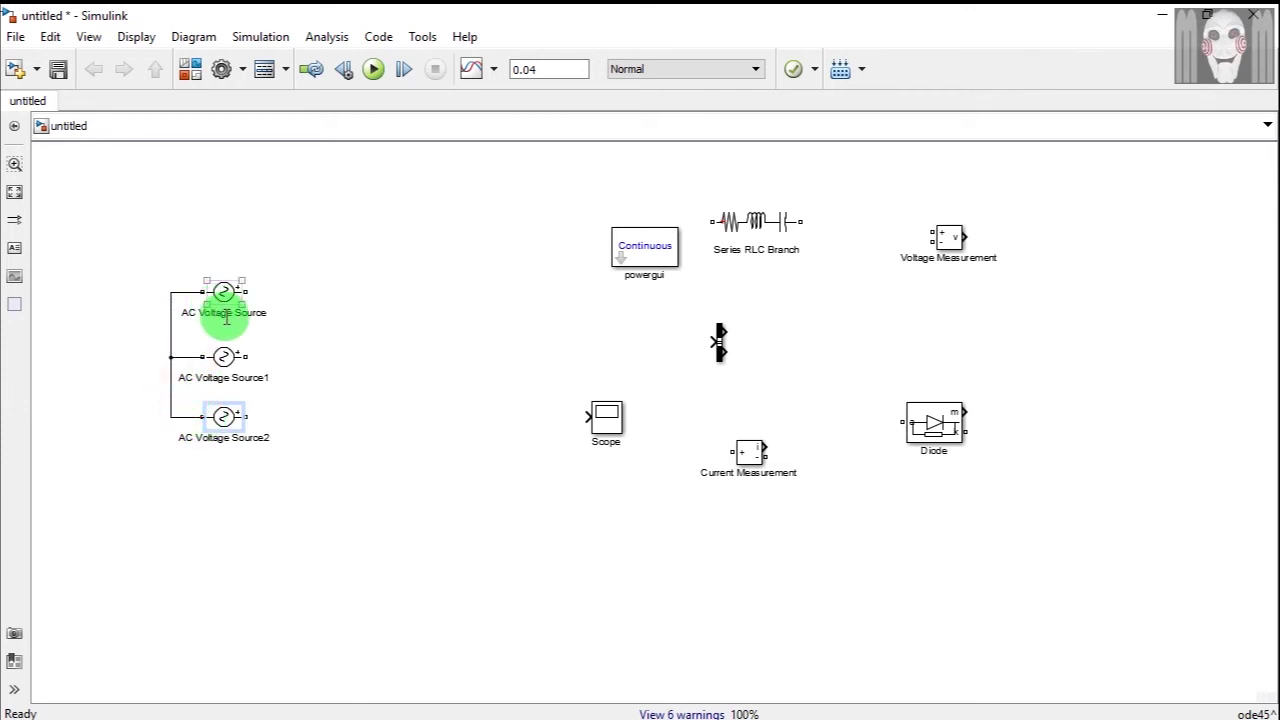
Step: Relabel AC Voltage Source, Source1 and Source2 as Phase A, Phase B and Phase C
double_click(226, 317)
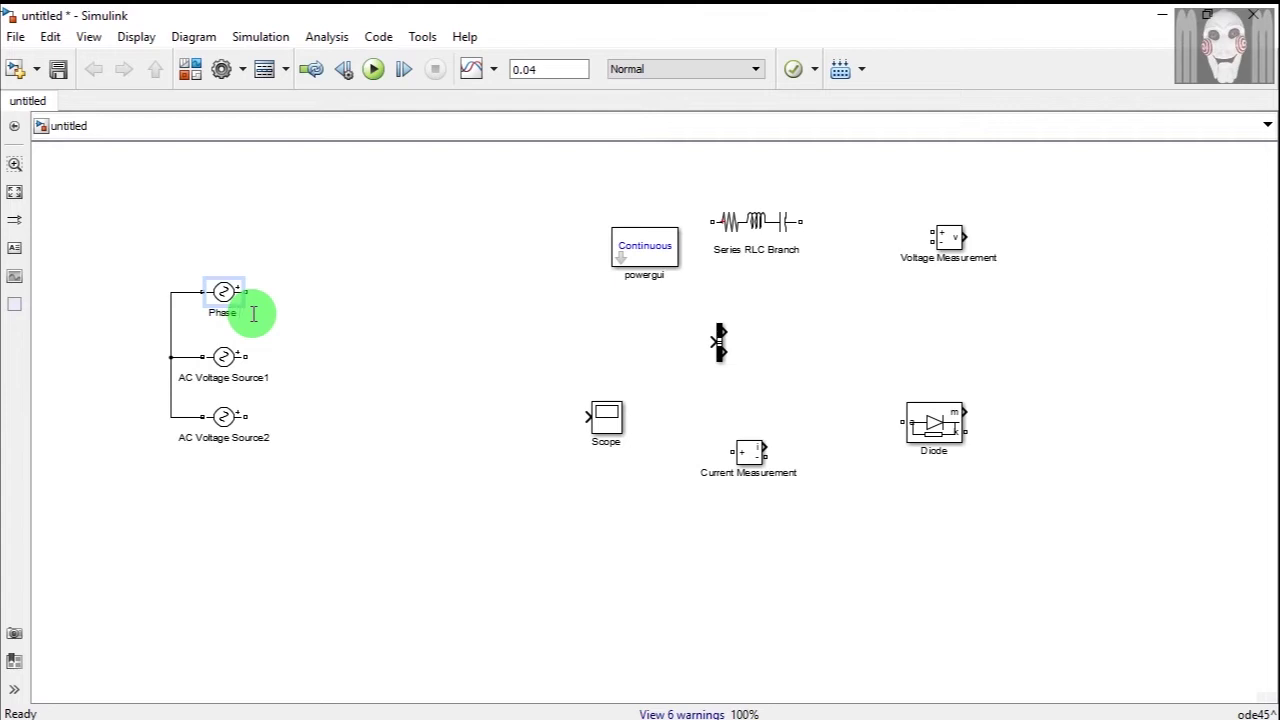
double_click(232, 377)
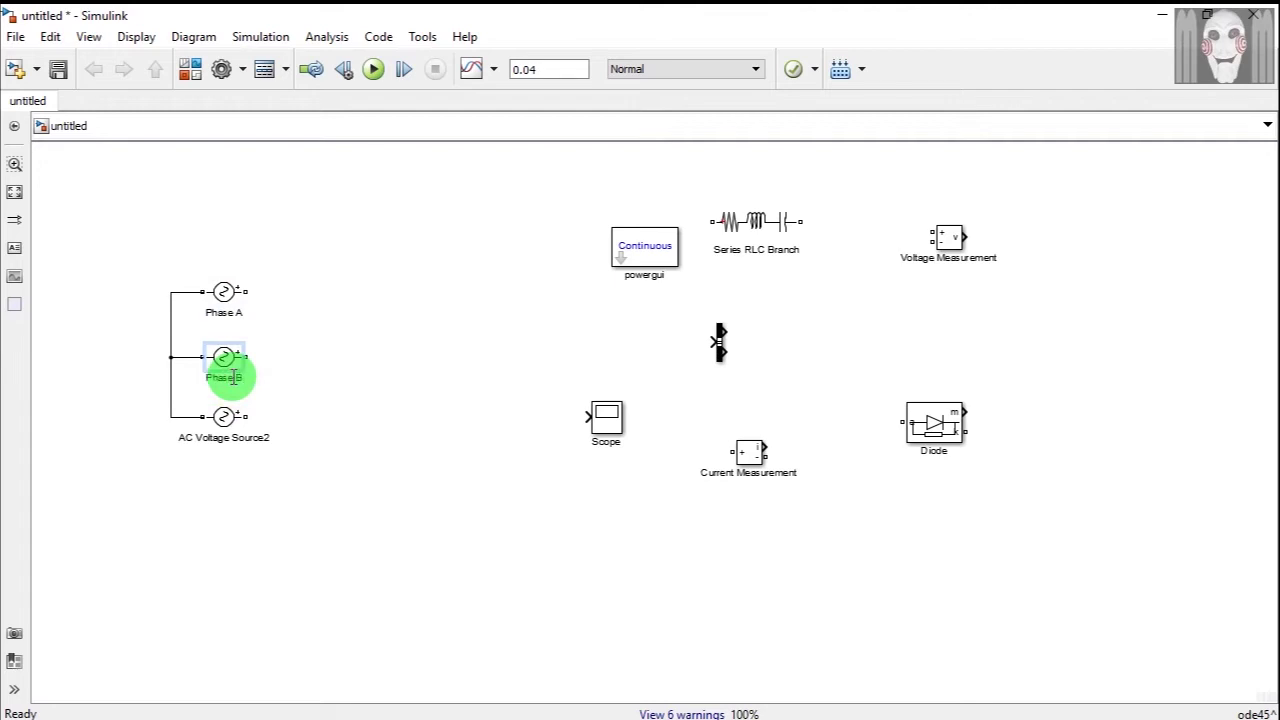
double_click(257, 438)
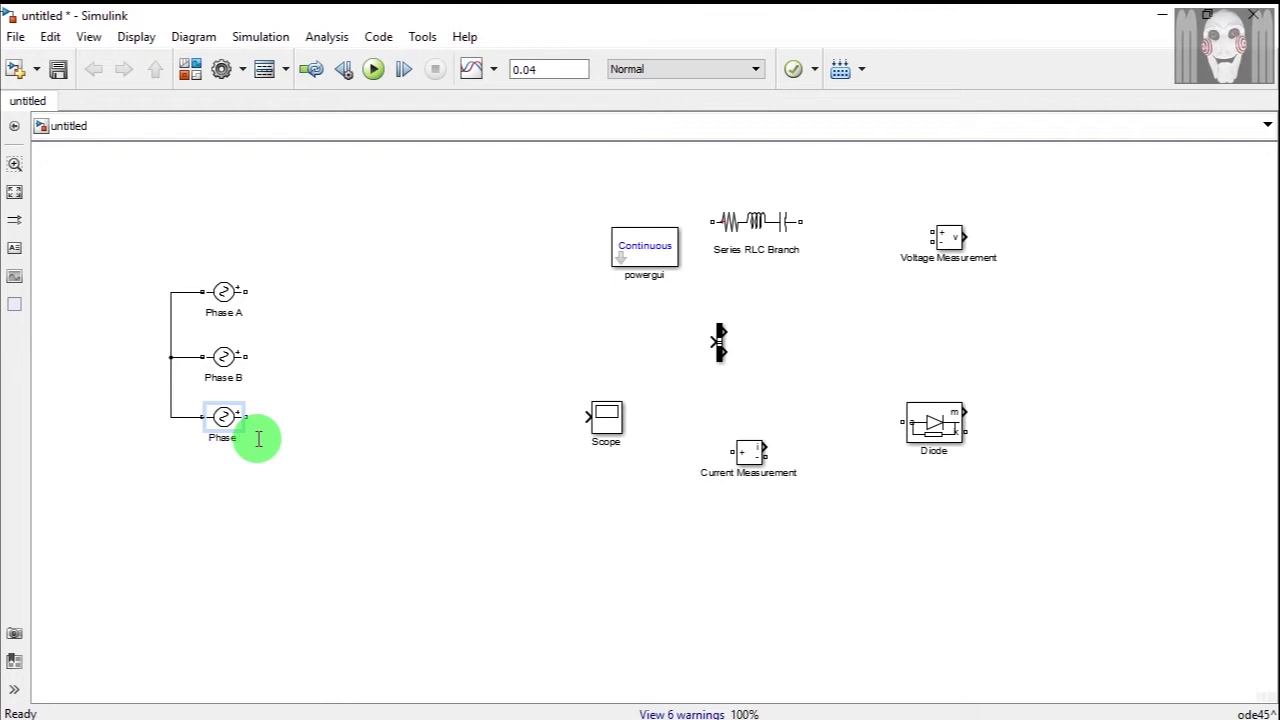
left_click(414, 397)
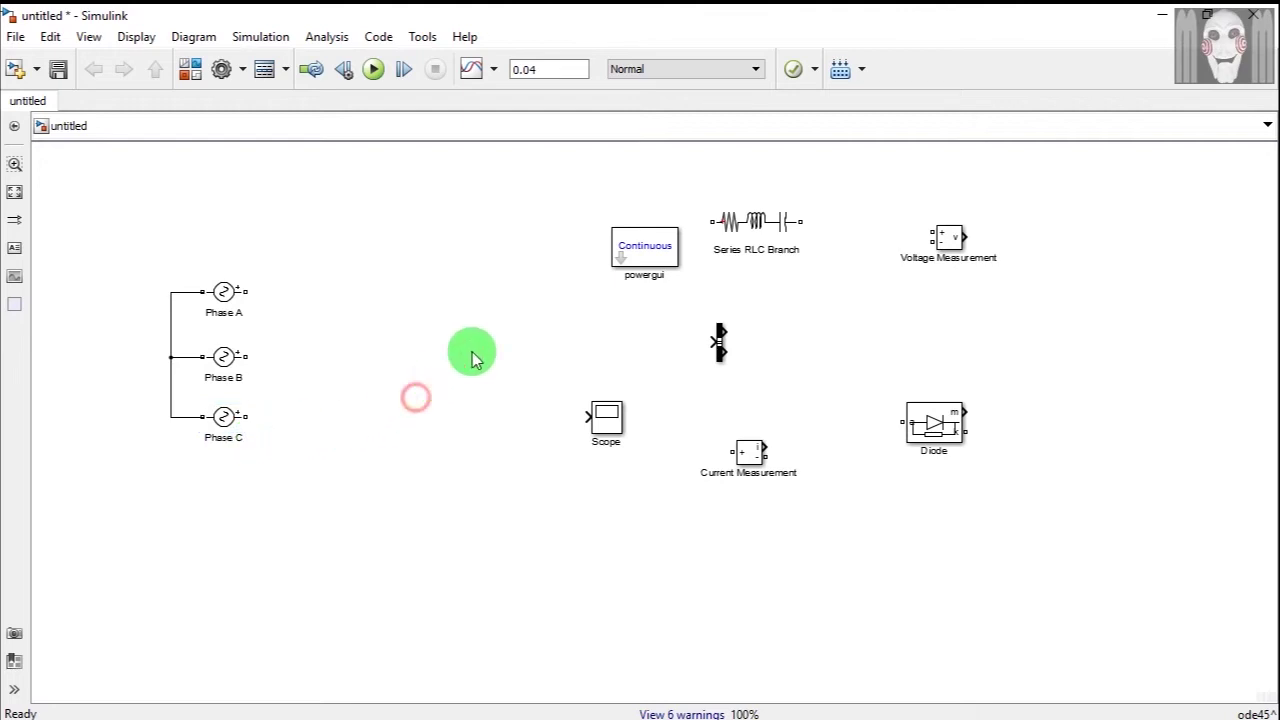
left_click(652, 255)
Step: Move powergui further right and the Scope to the lower right of the diagram
left_click_drag(652, 255, 851, 340)
left_click(607, 420)
left_click_drag(607, 422, 911, 542)
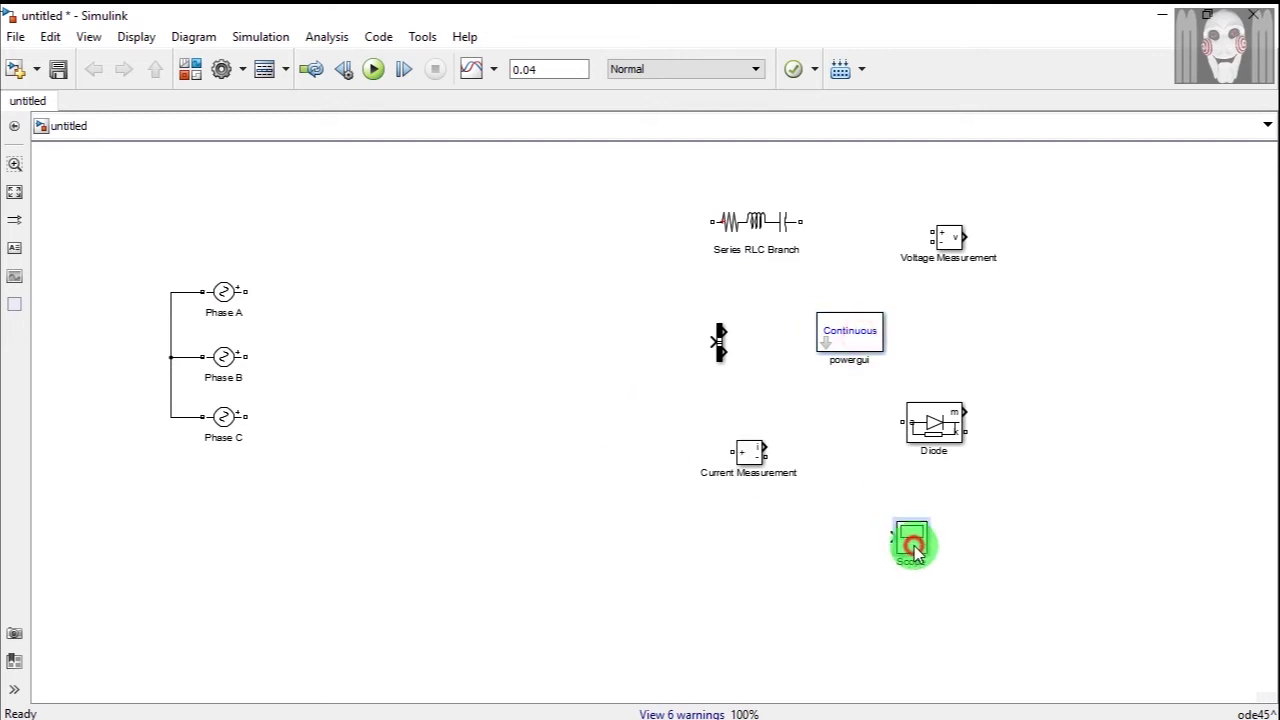
Step: Place the Diode beside Phase A and rotate it counterclockwise to stand upright
left_click_drag(933, 425, 403, 287)
right_click(403, 287)
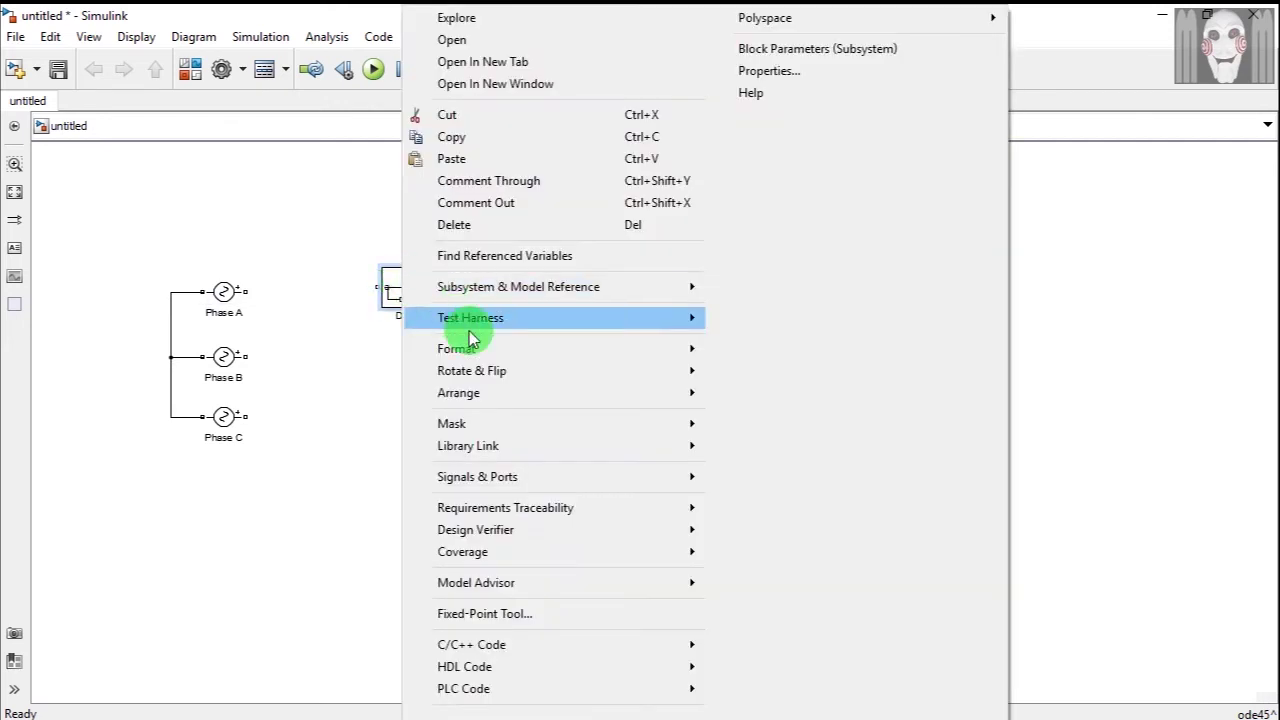
mouse_move(495, 375)
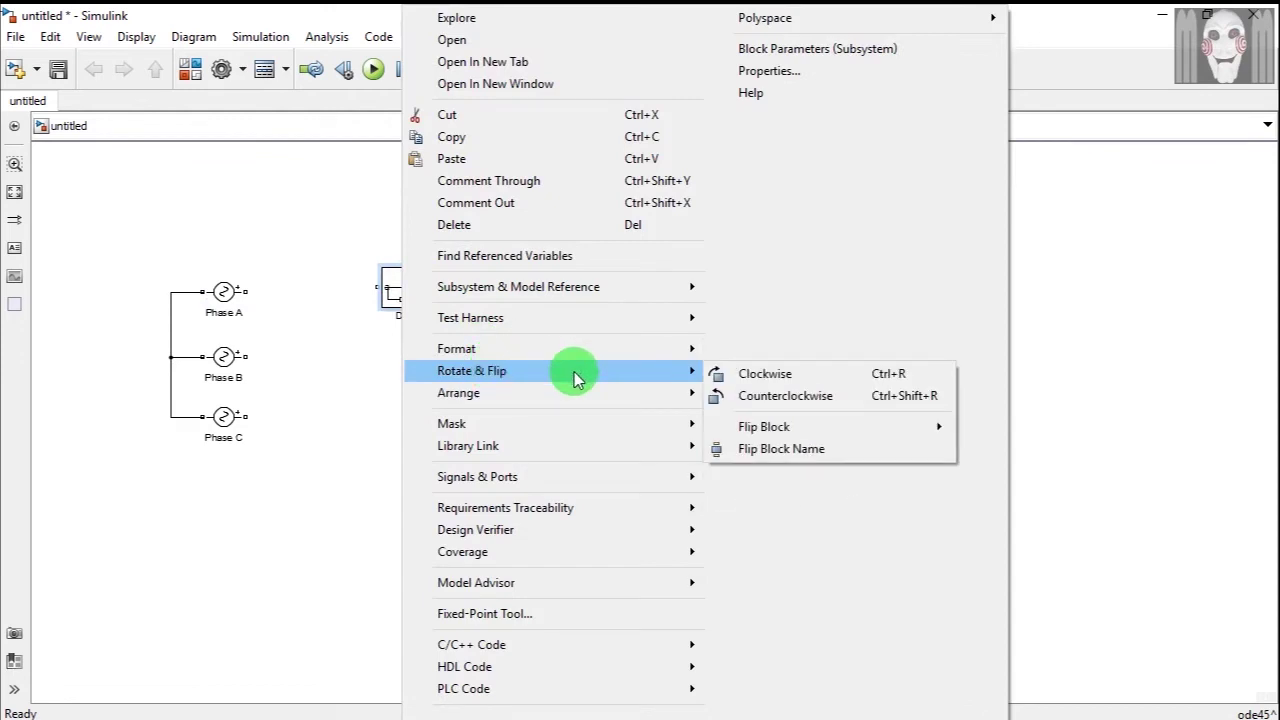
left_click(745, 396)
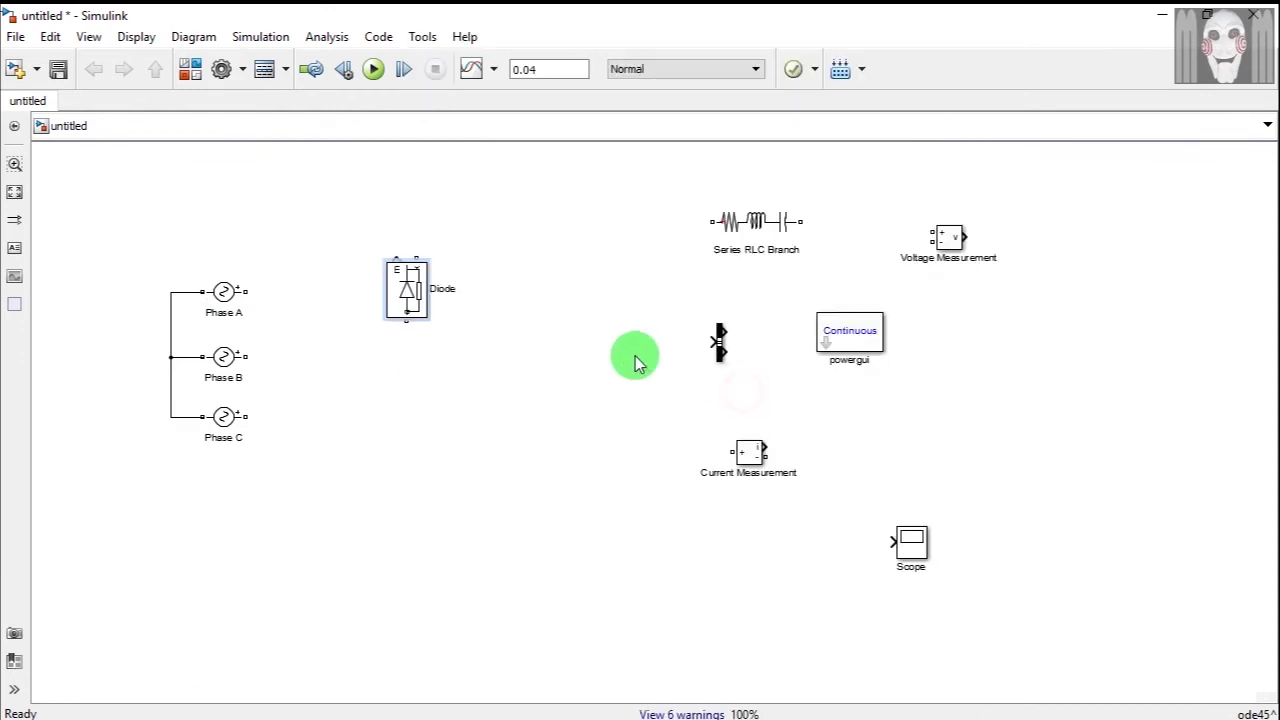
Step: Duplicate the Diode into Diode1–Diode5, arranging all six upright in two rows of three
left_click(390, 294)
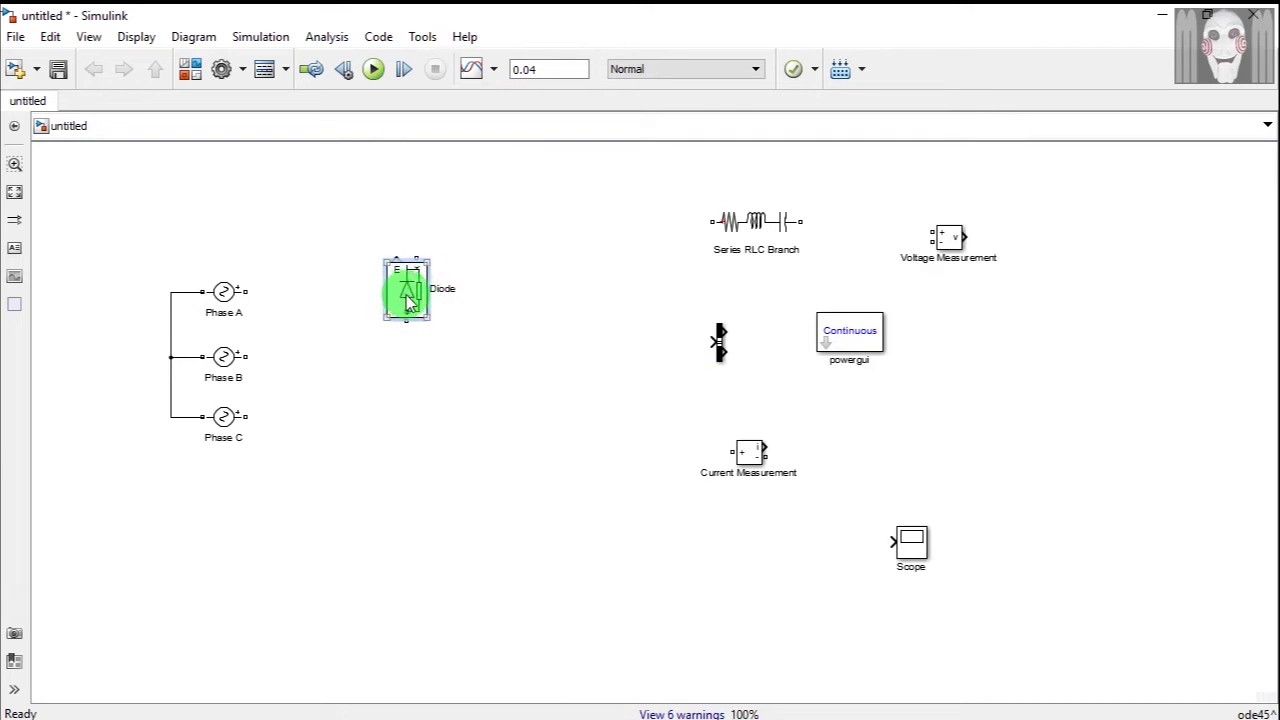
left_click(415, 304)
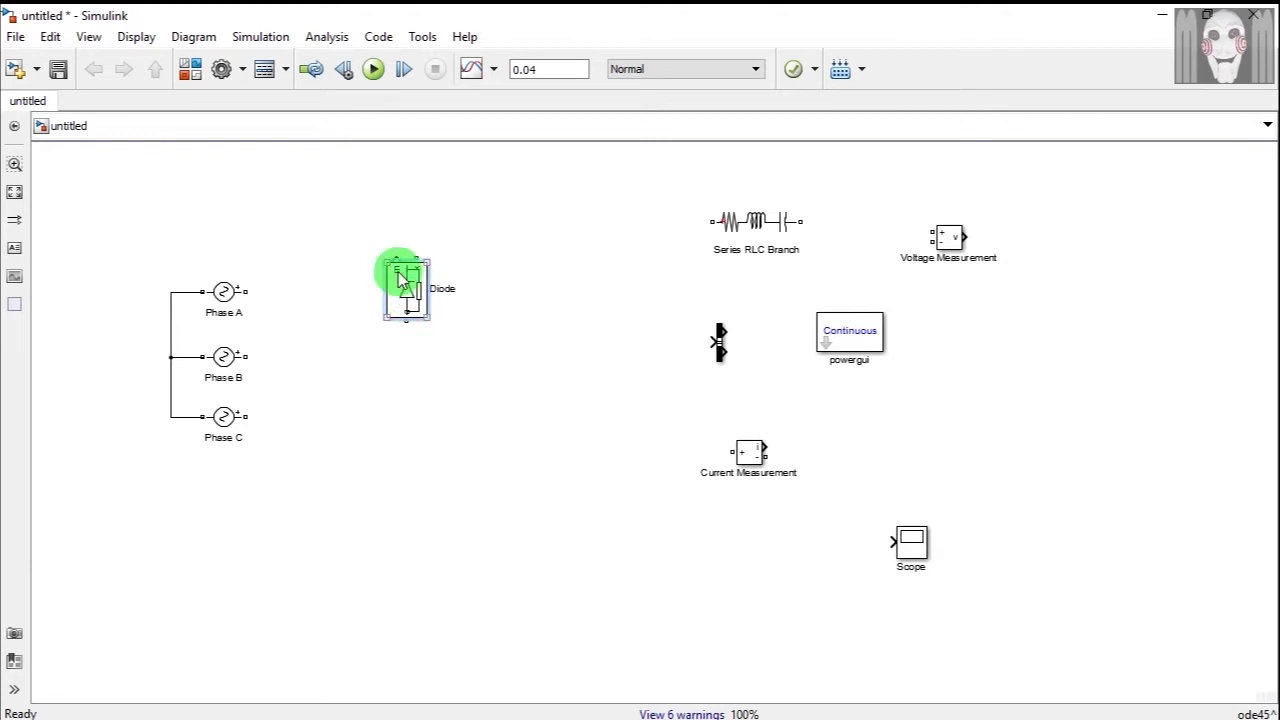
left_click(403, 293)
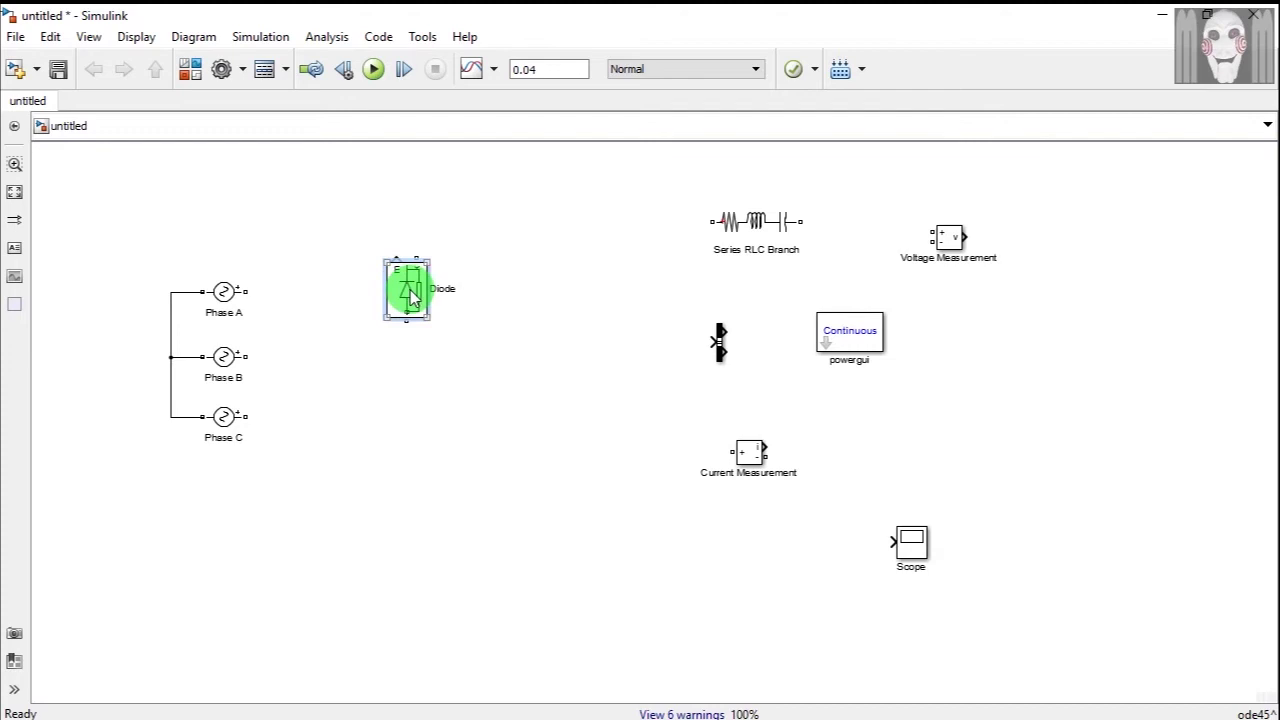
left_click_drag(411, 297, 511, 292)
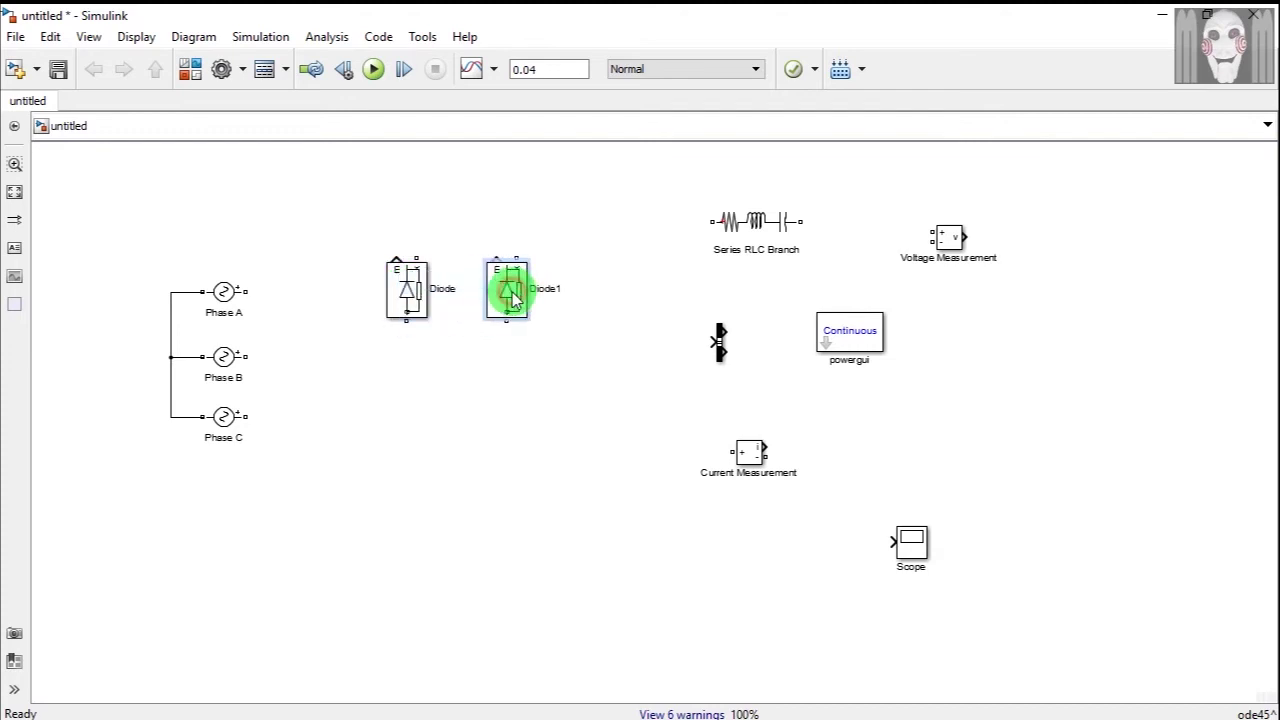
key("ctrl+v")
left_click_drag(449, 331, 610, 298)
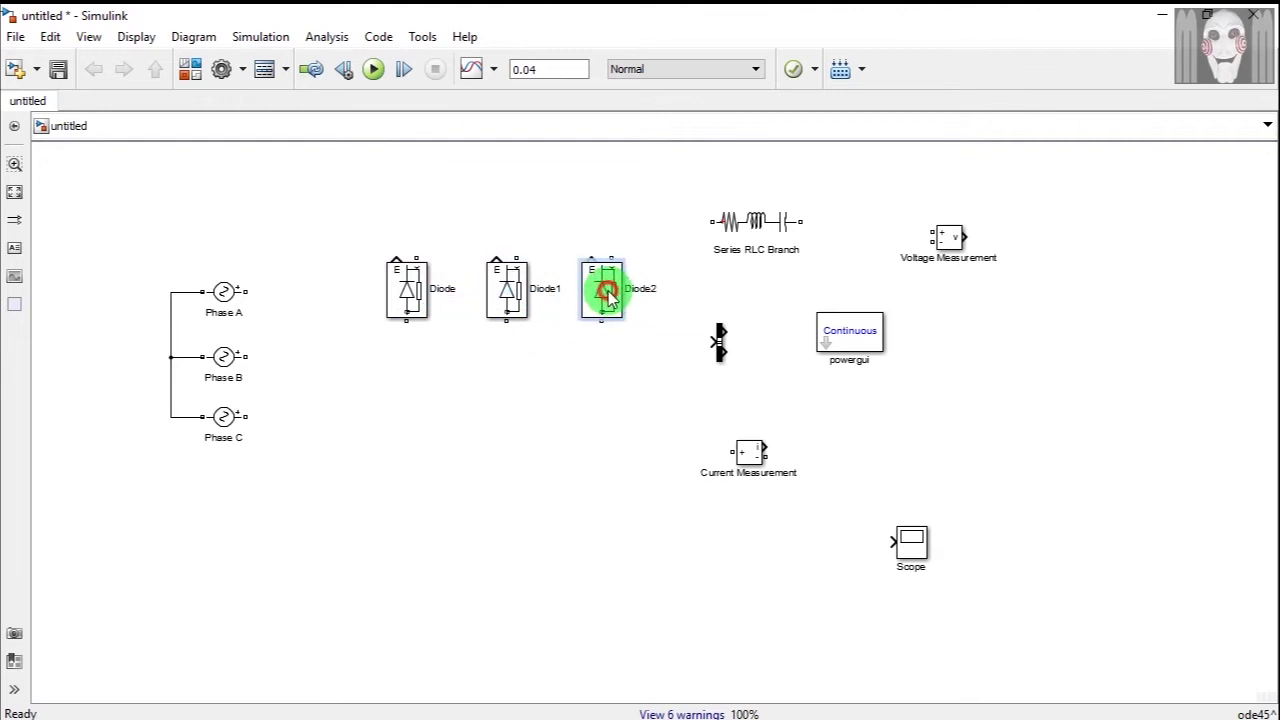
key("ctrl+v")
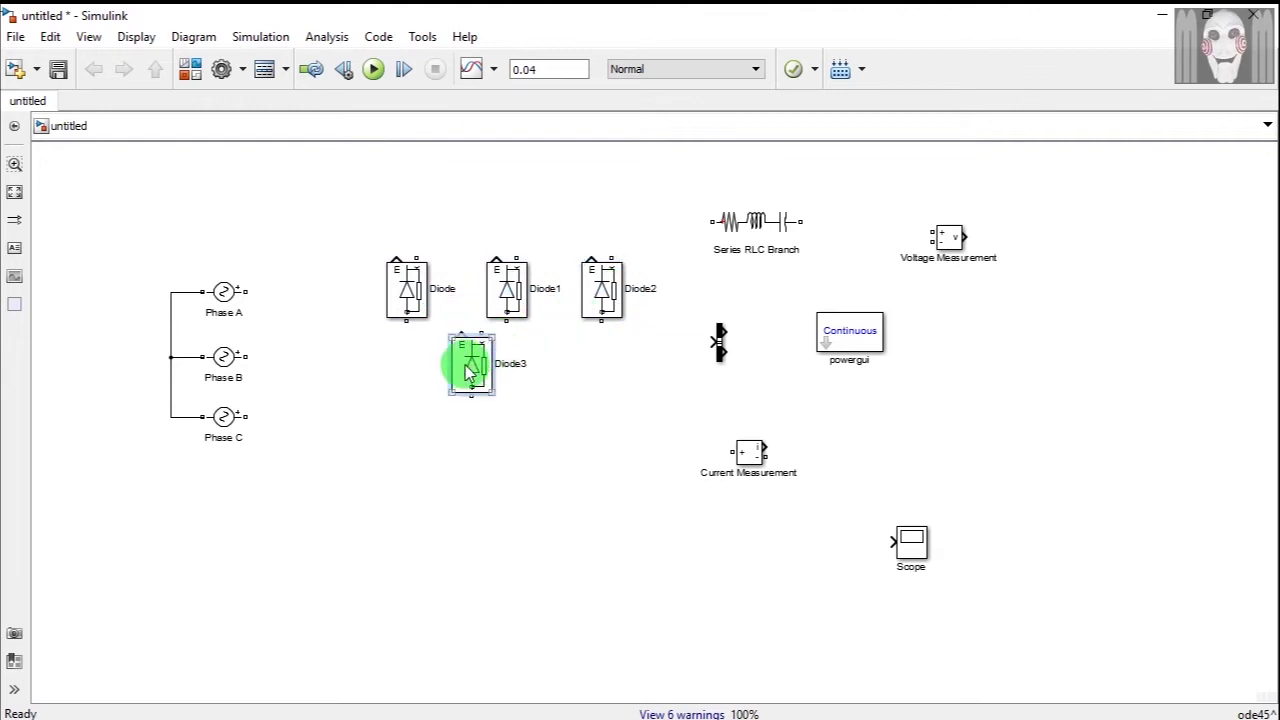
left_click_drag(471, 366, 590, 431)
key("ctrl+v")
key("ctrl+v")
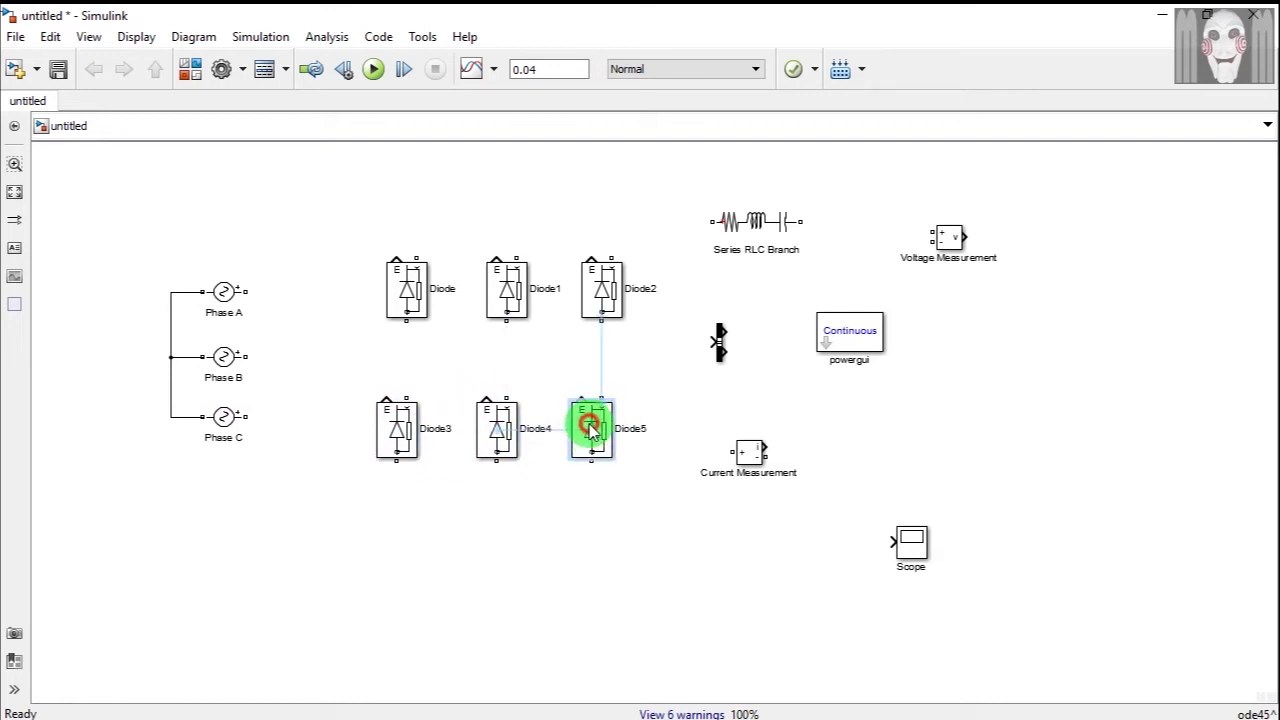
left_click(1080, 500)
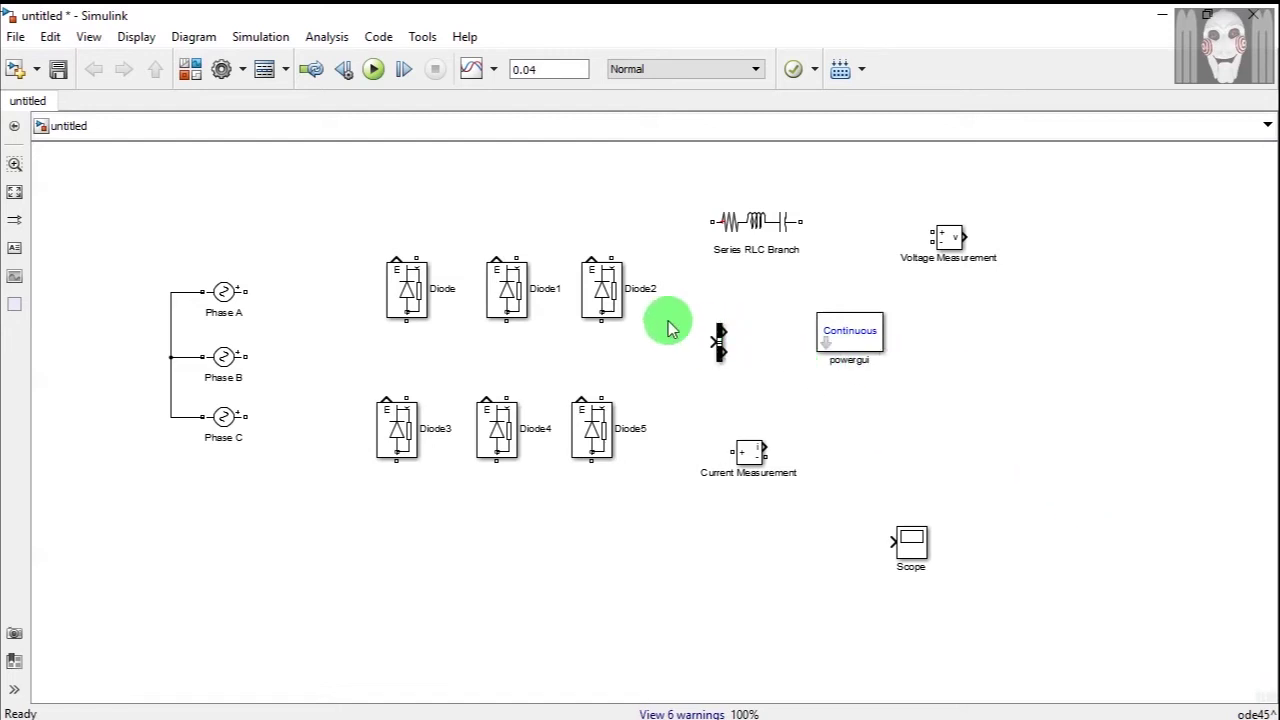
Step: Join the top terminals of Diode, Diode1 and Diode2, and the bottom terminals of Diode3–Diode5
left_click(601, 298)
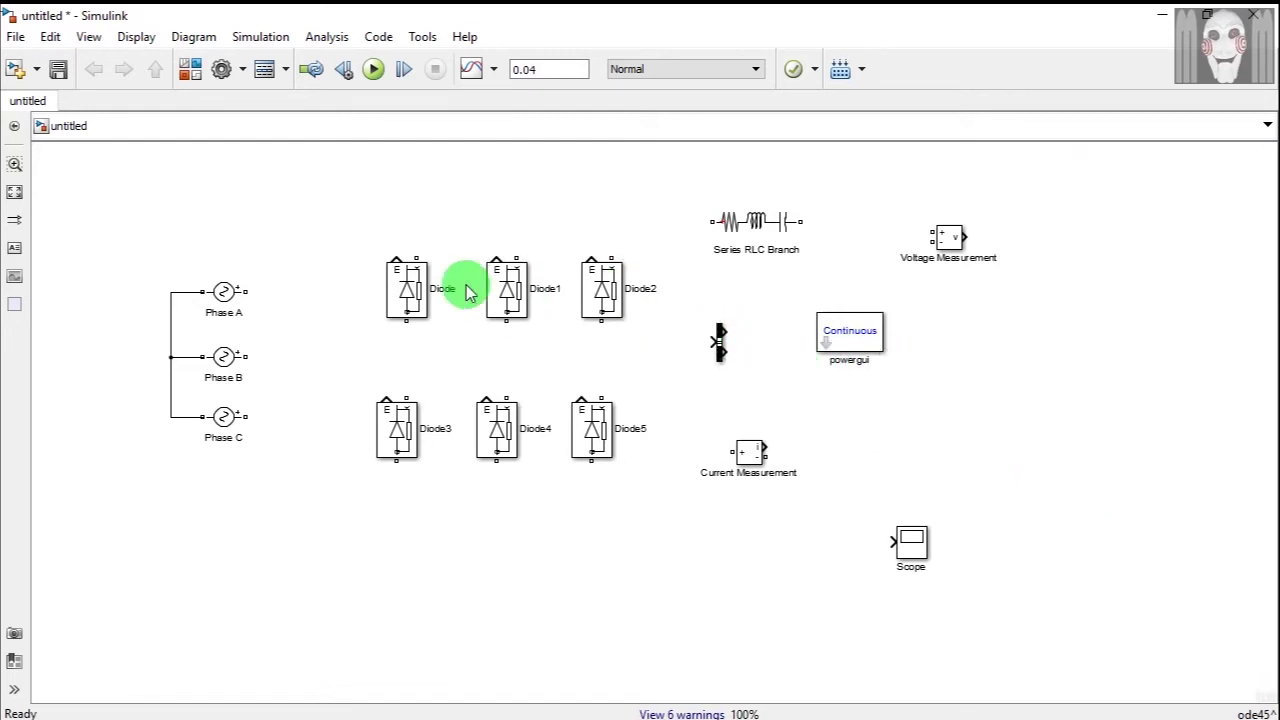
left_click(412, 268)
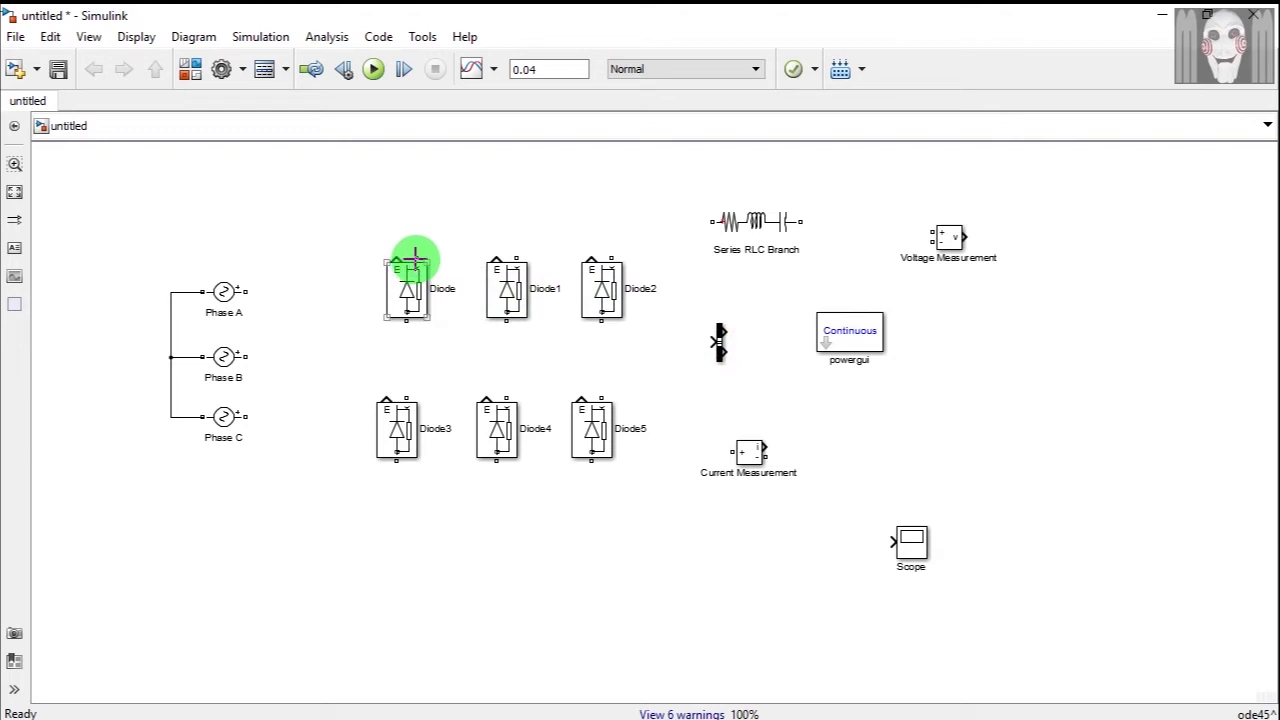
mouse_move(415, 258)
left_mouse_down()
mouse_move(449, 240)
mouse_move(518, 258)
left_mouse_up()
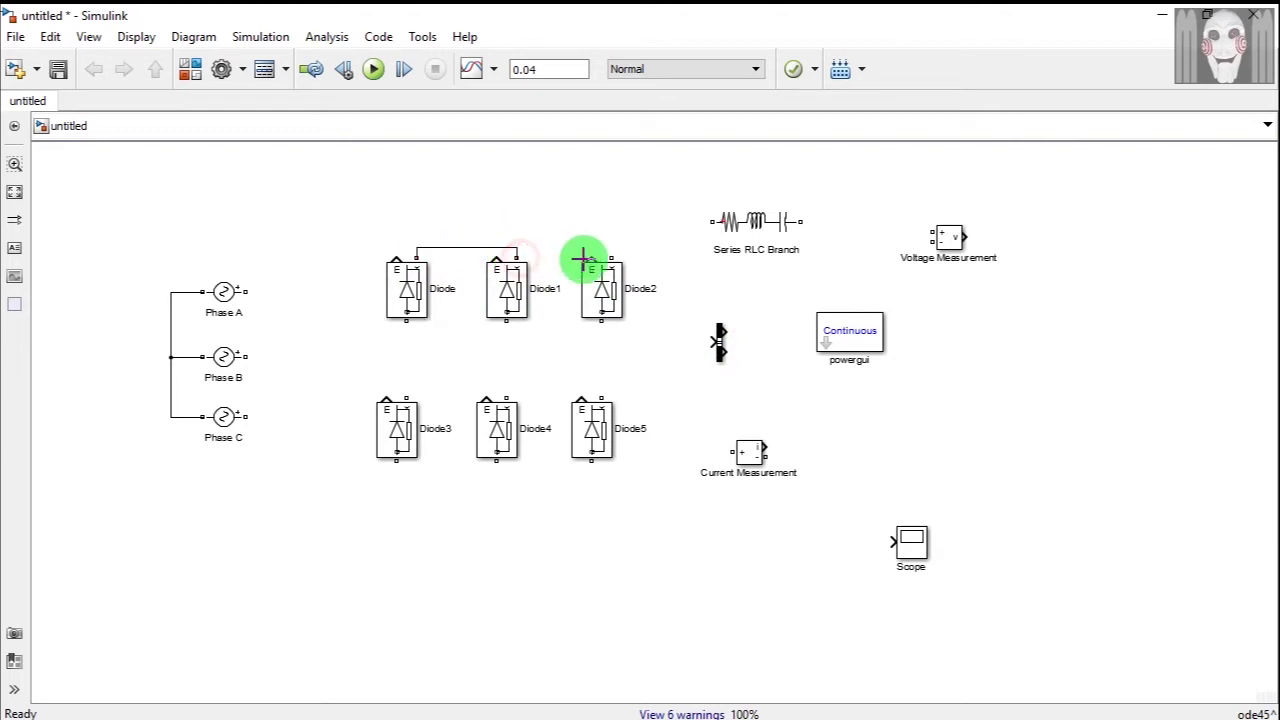
left_click_drag(609, 259, 517, 247)
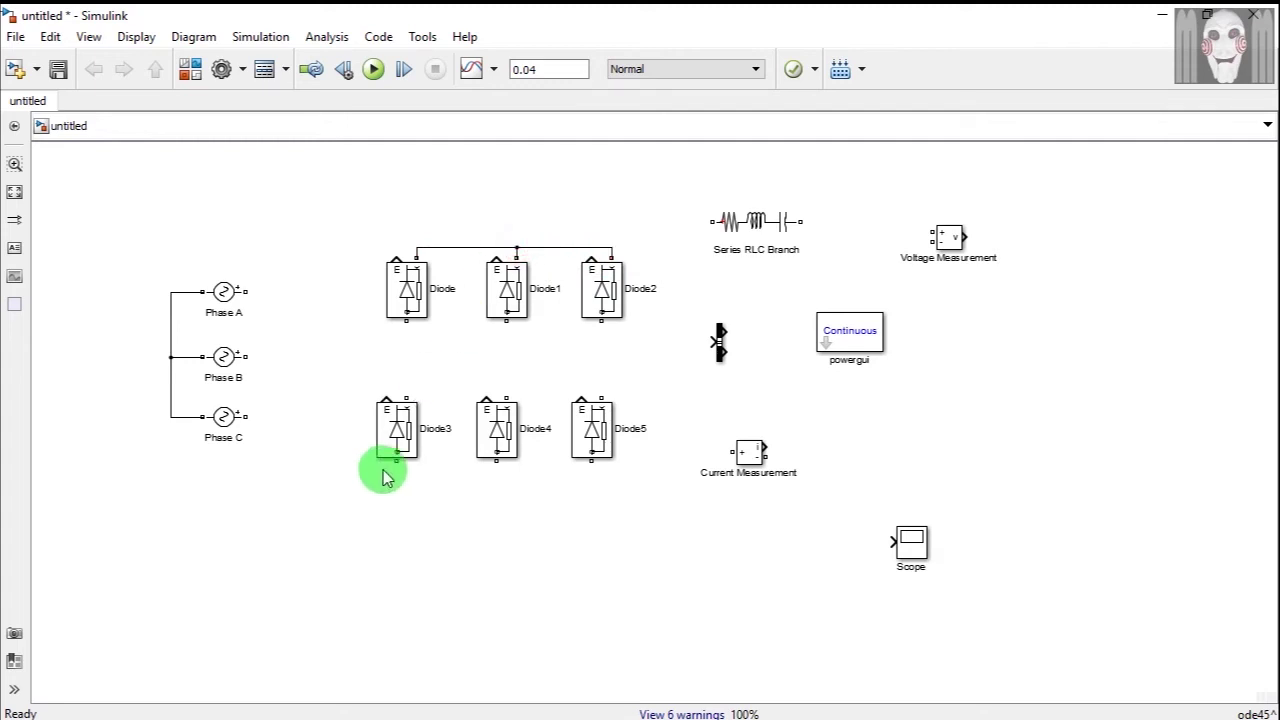
left_click_drag(397, 462, 497, 463)
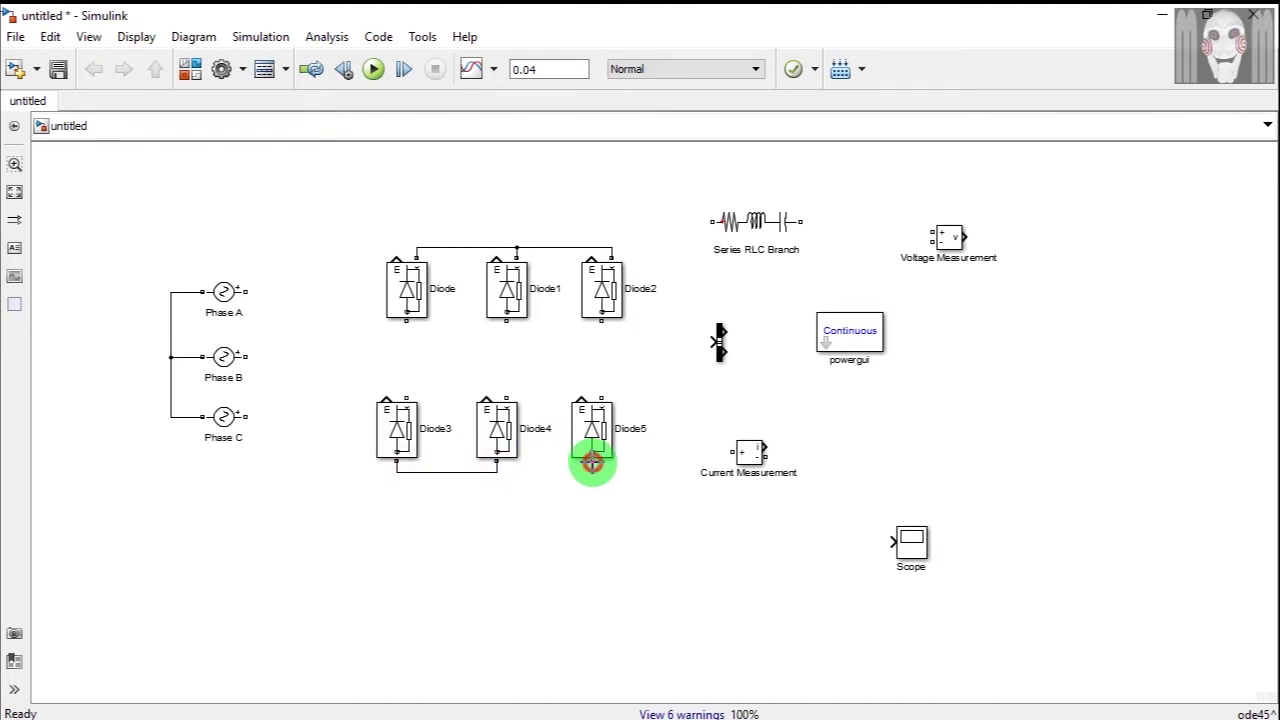
left_click_drag(593, 462, 486, 474)
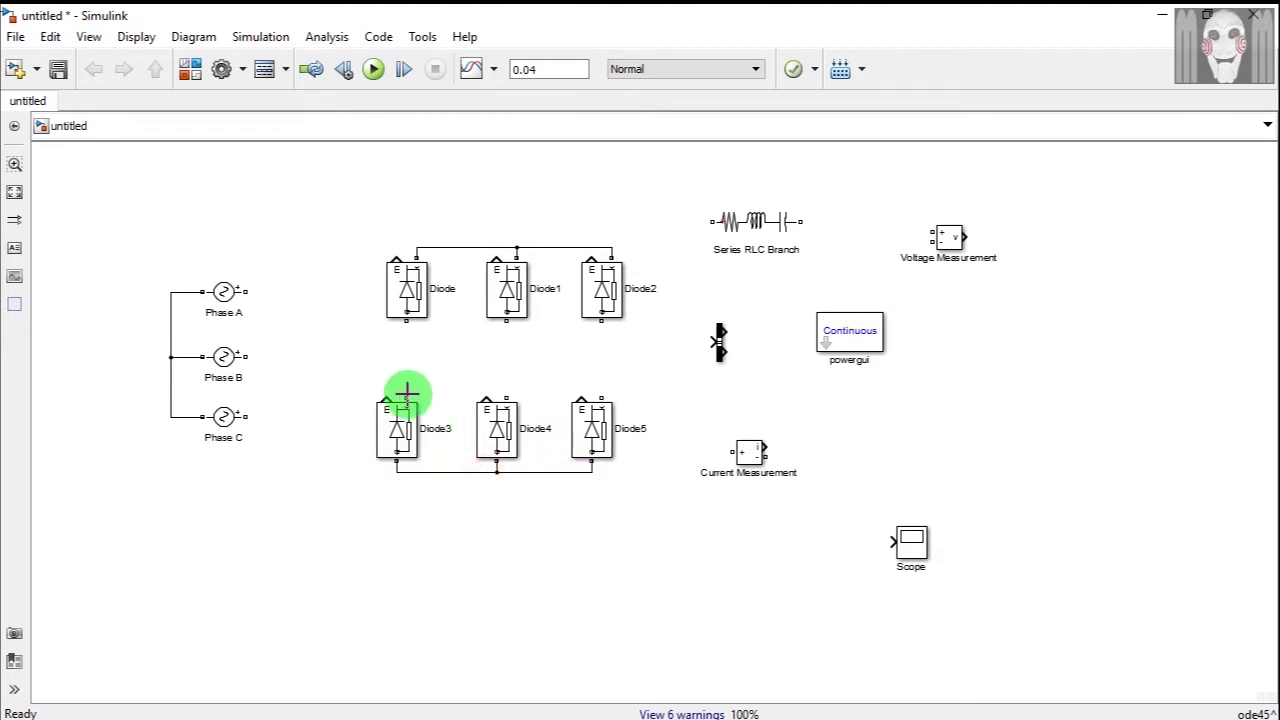
Step: Wire Diode to Diode3, Diode1 to Diode4 and Diode2 to Diode5 vertically
left_click(405, 290)
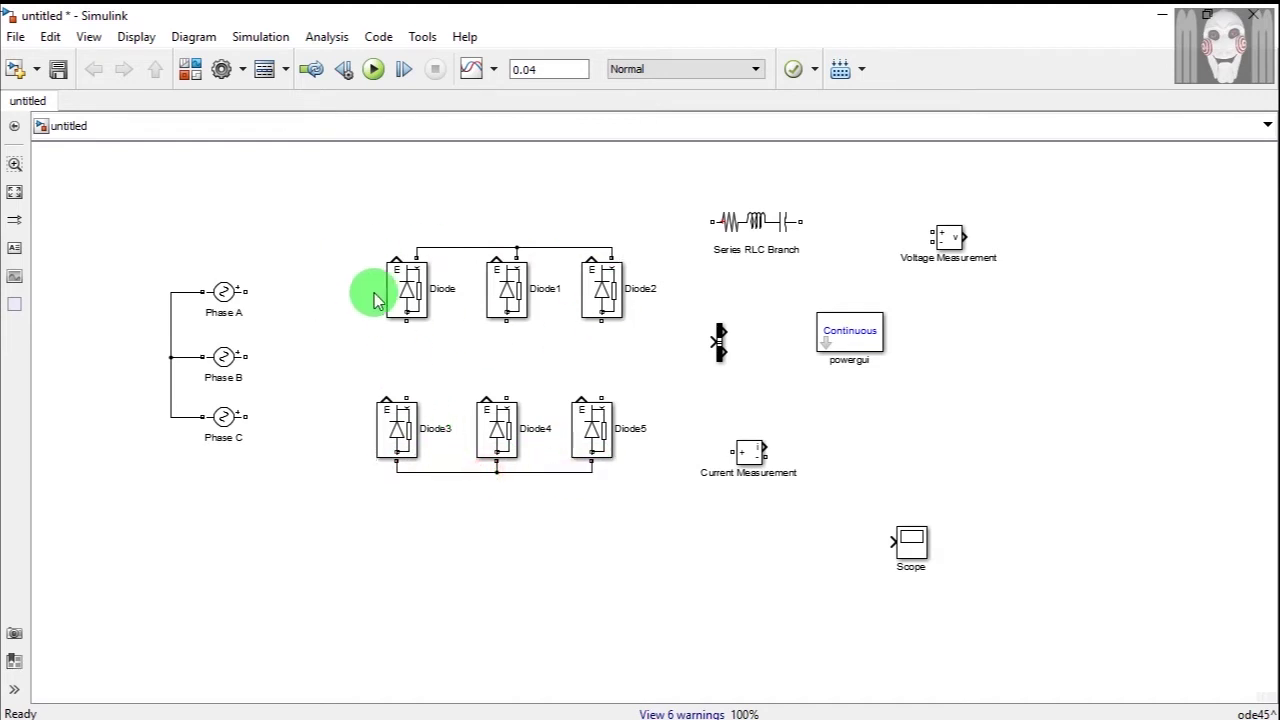
left_click(595, 365)
left_click_drag(406, 318, 405, 395)
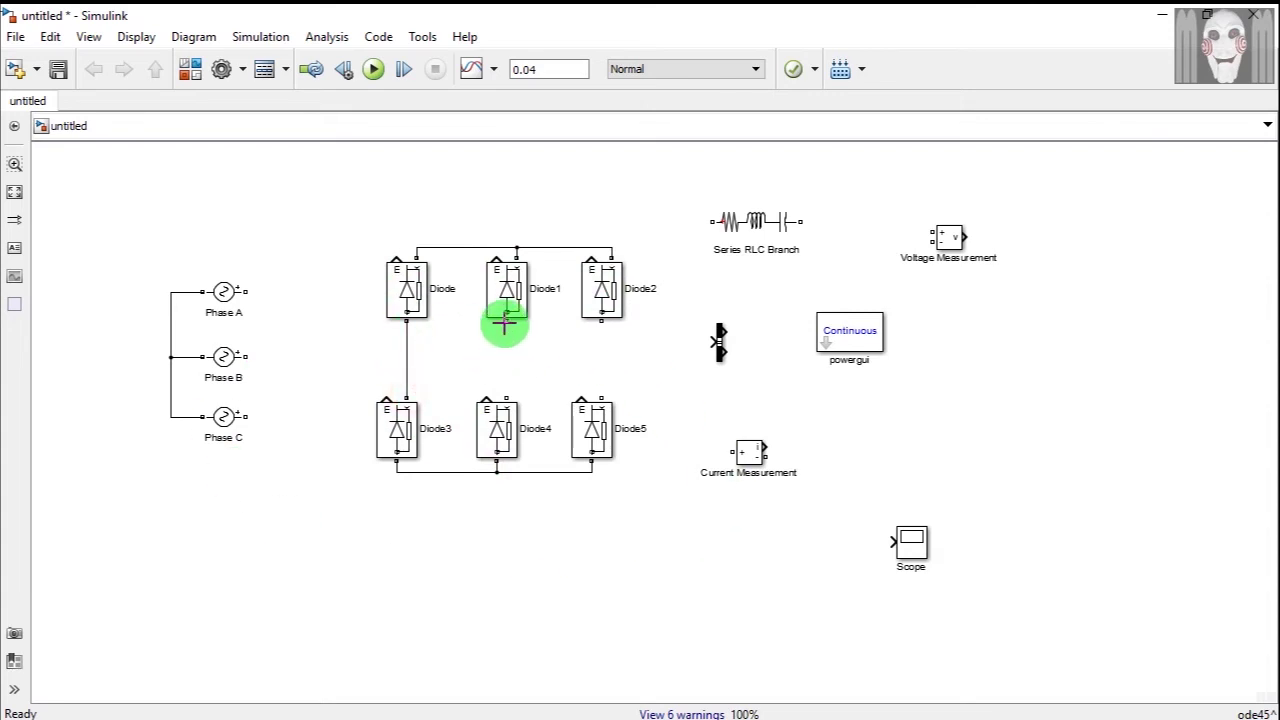
left_click_drag(503, 322, 505, 400)
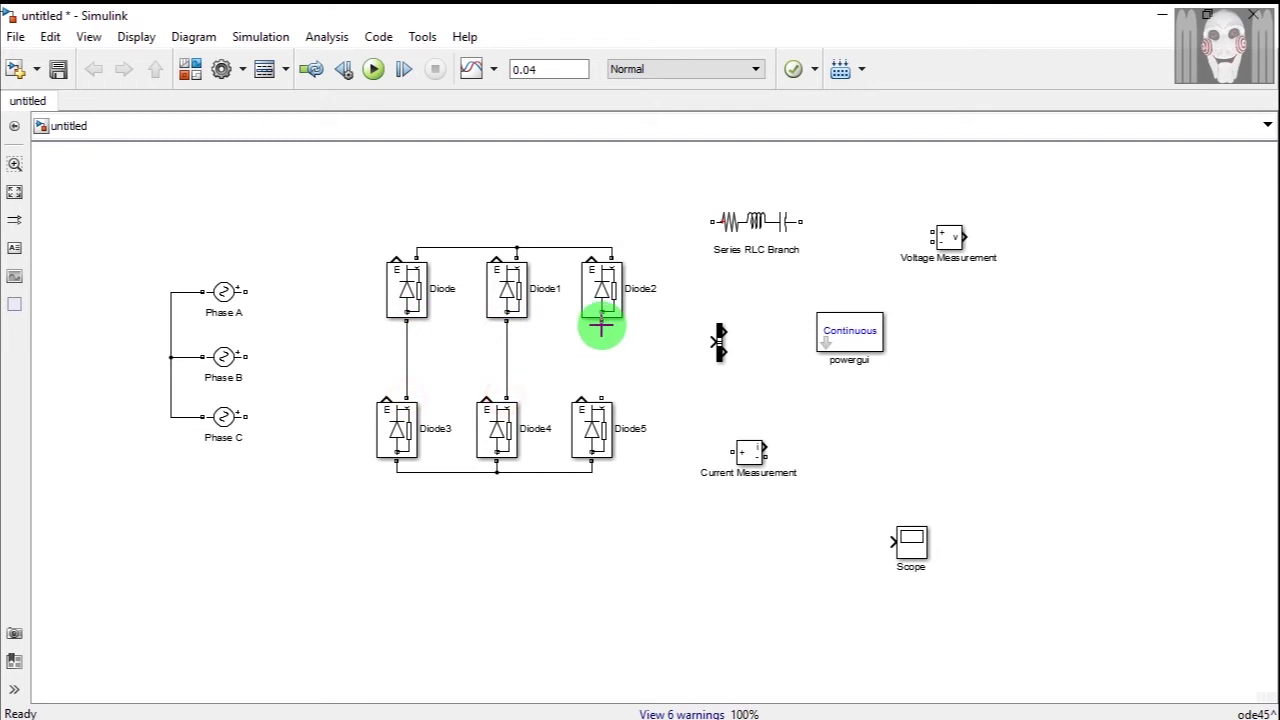
left_click_drag(601, 322, 604, 396)
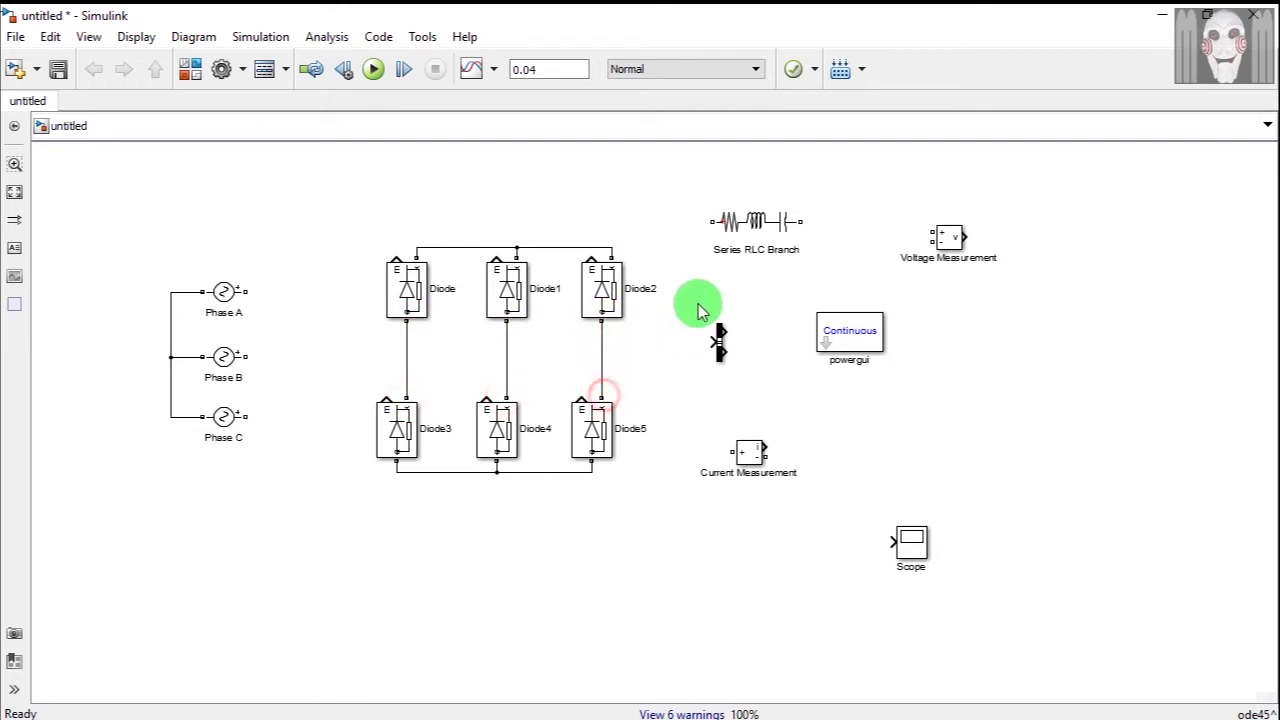
left_click(727, 347)
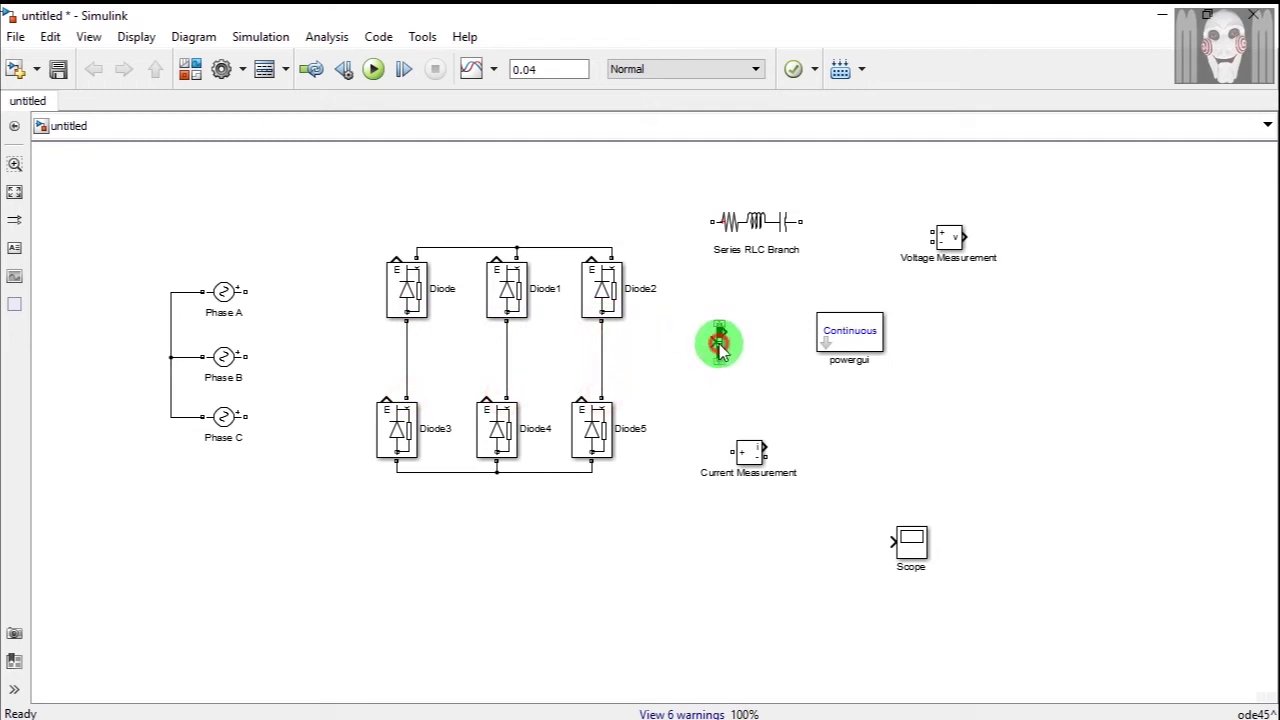
Step: Move the bus block up and lower the bottom diode row (Diode3–Diode5)
left_click_drag(720, 345, 768, 300)
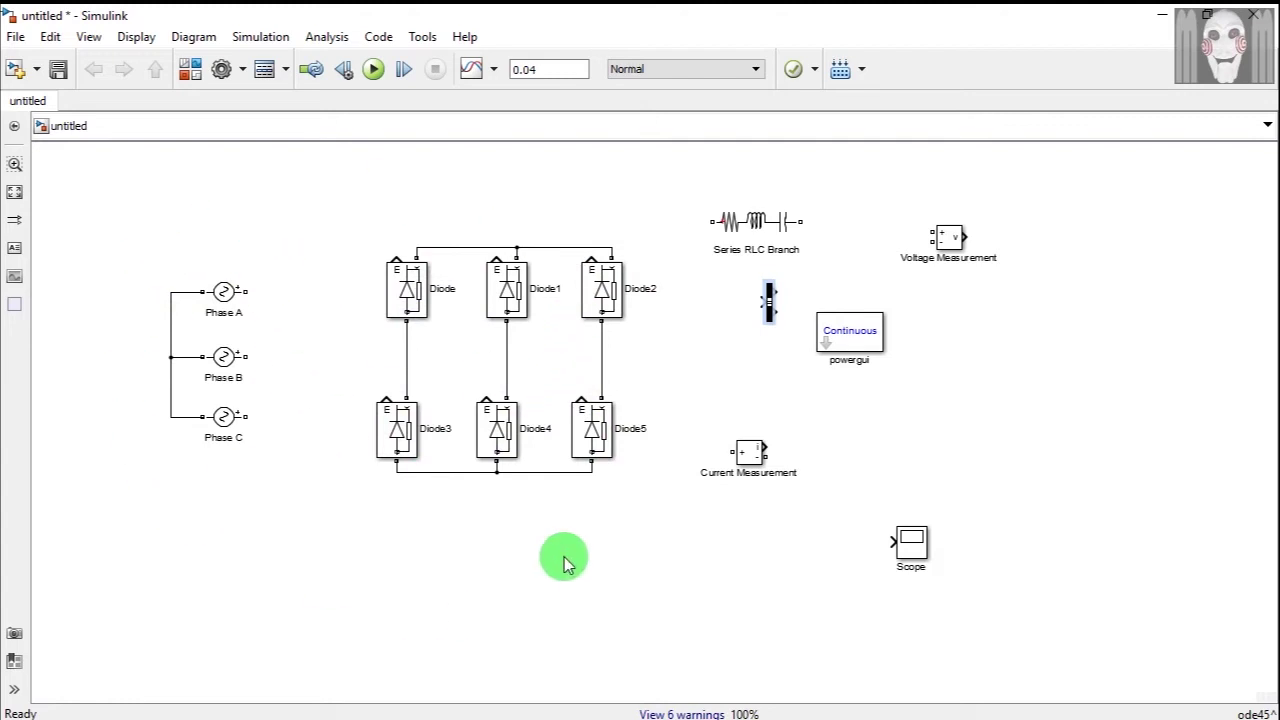
left_click_drag(668, 395, 371, 494)
left_click_drag(396, 437, 398, 497)
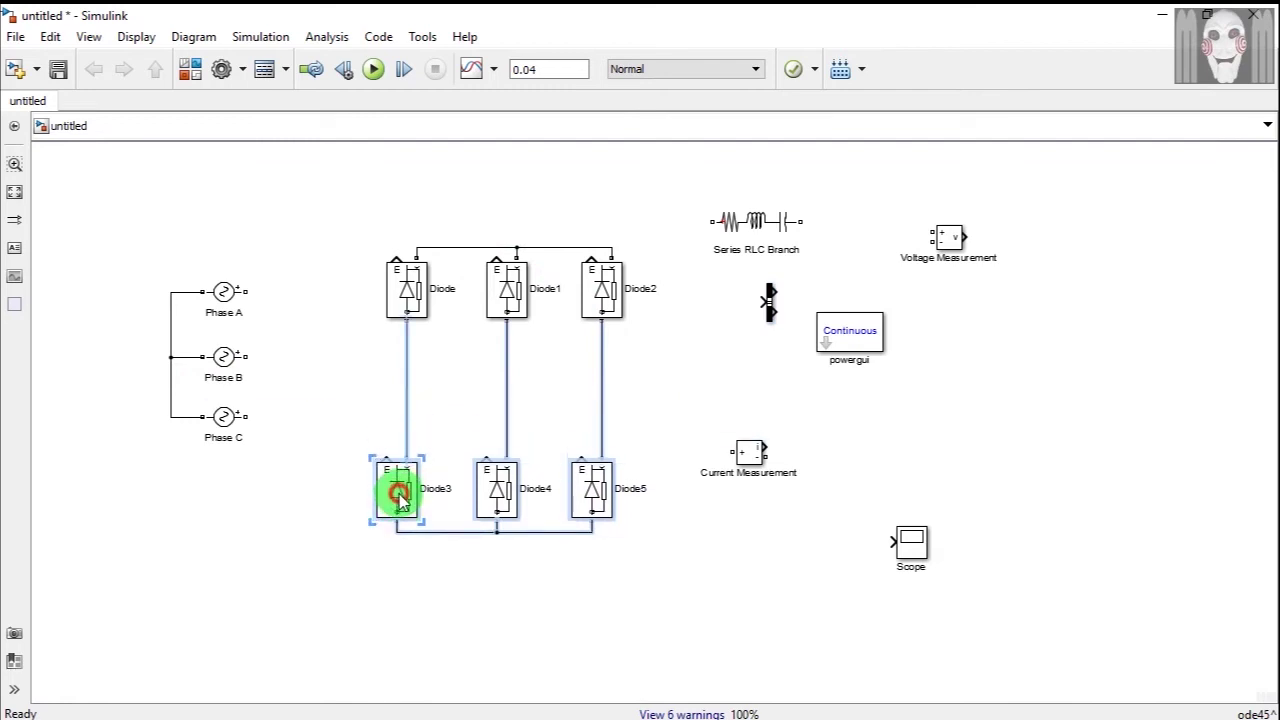
Step: Align Phase A, B and C further left and bring the Current Measurement beside Phase A
left_click_drag(280, 253, 154, 463)
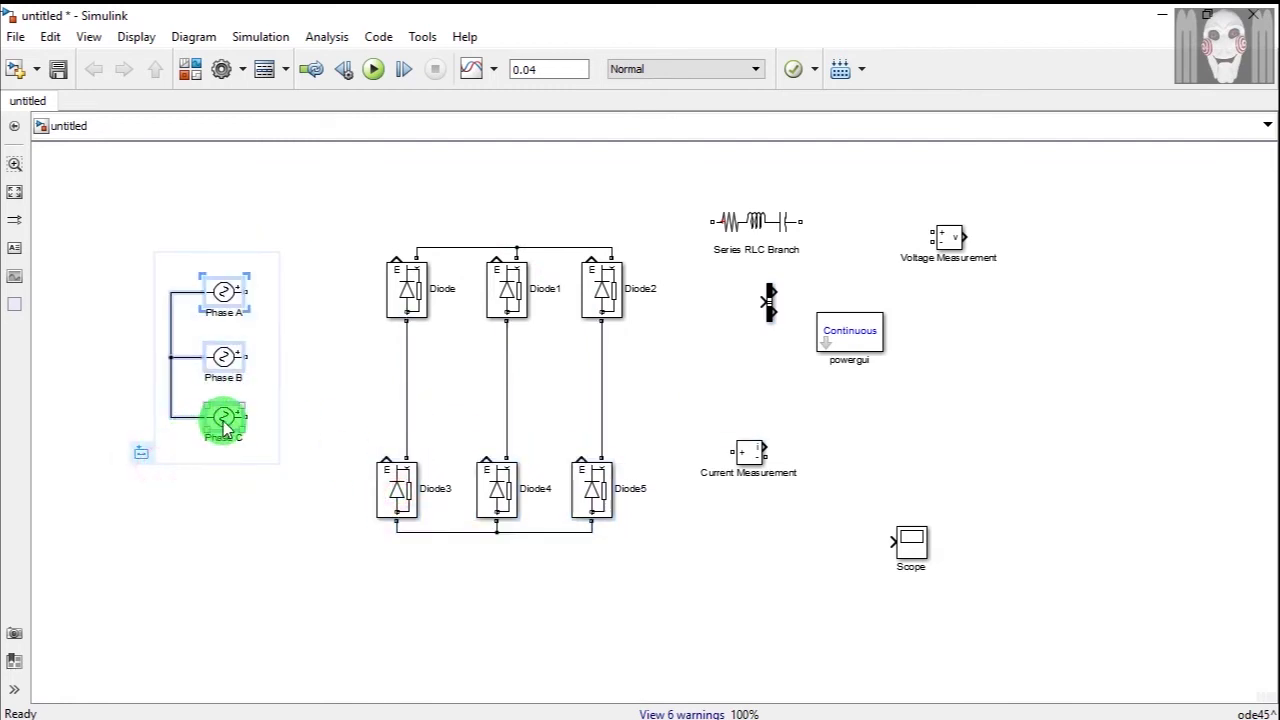
left_click_drag(226, 428, 231, 463)
left_click(285, 395)
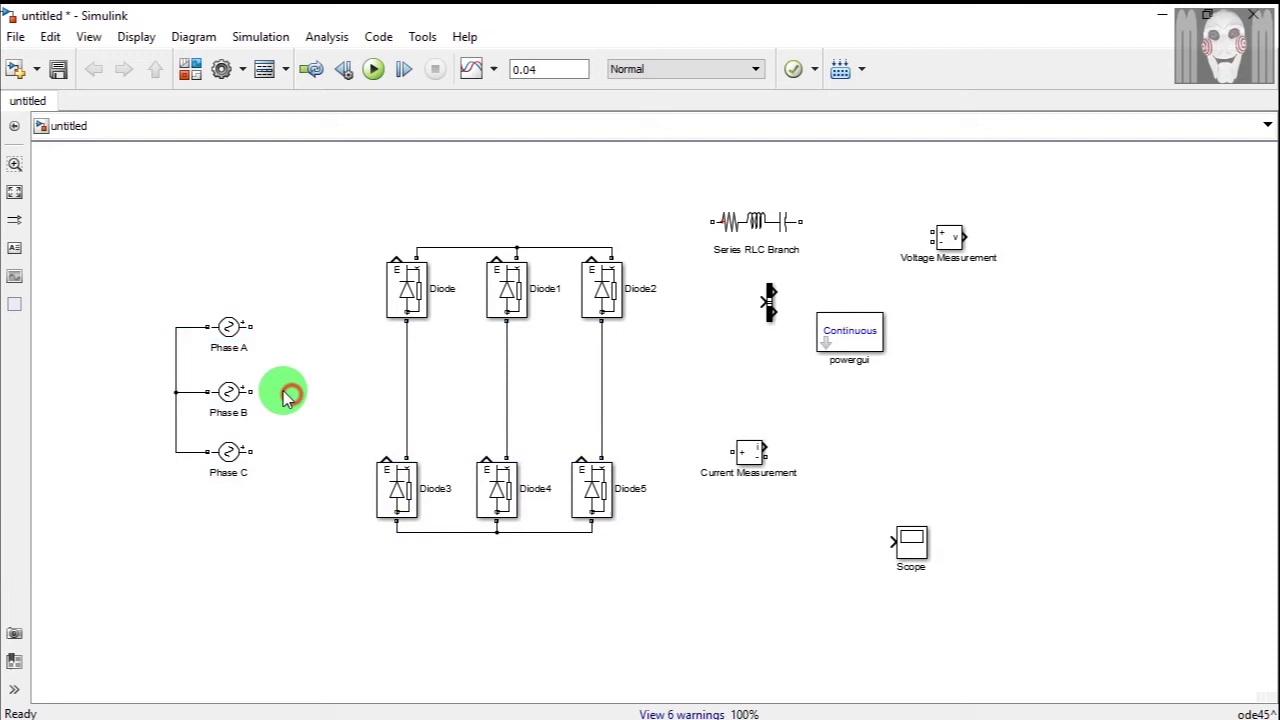
left_click_drag(224, 330, 228, 341)
left_click_drag(228, 451, 229, 437)
left_click(232, 350)
left_click_drag(232, 350, 158, 455)
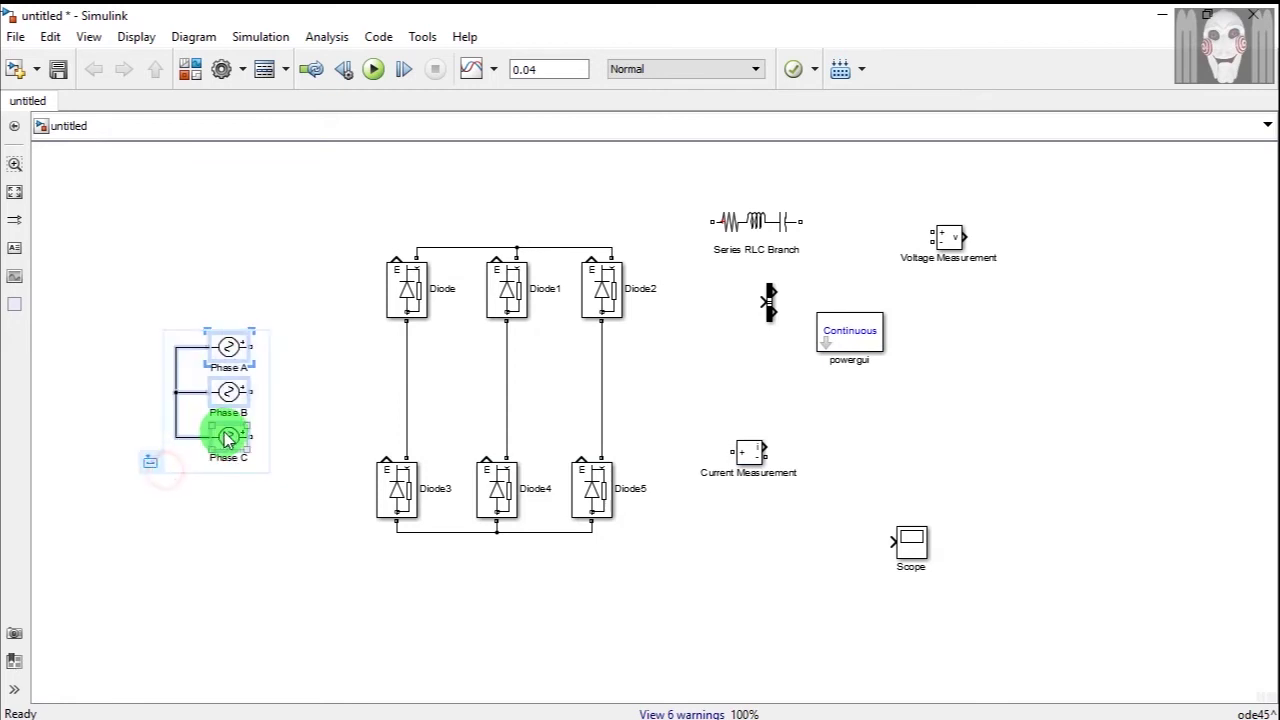
left_click_drag(229, 437, 153, 437)
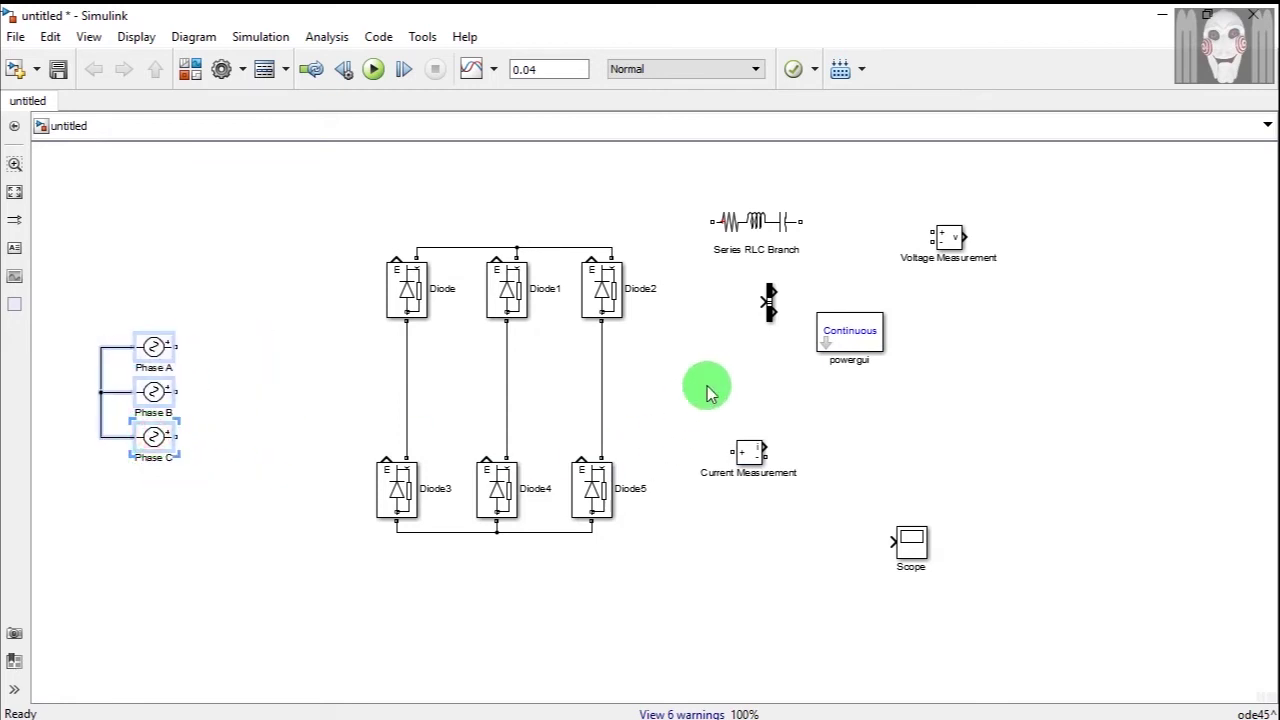
left_click_drag(755, 460, 240, 348)
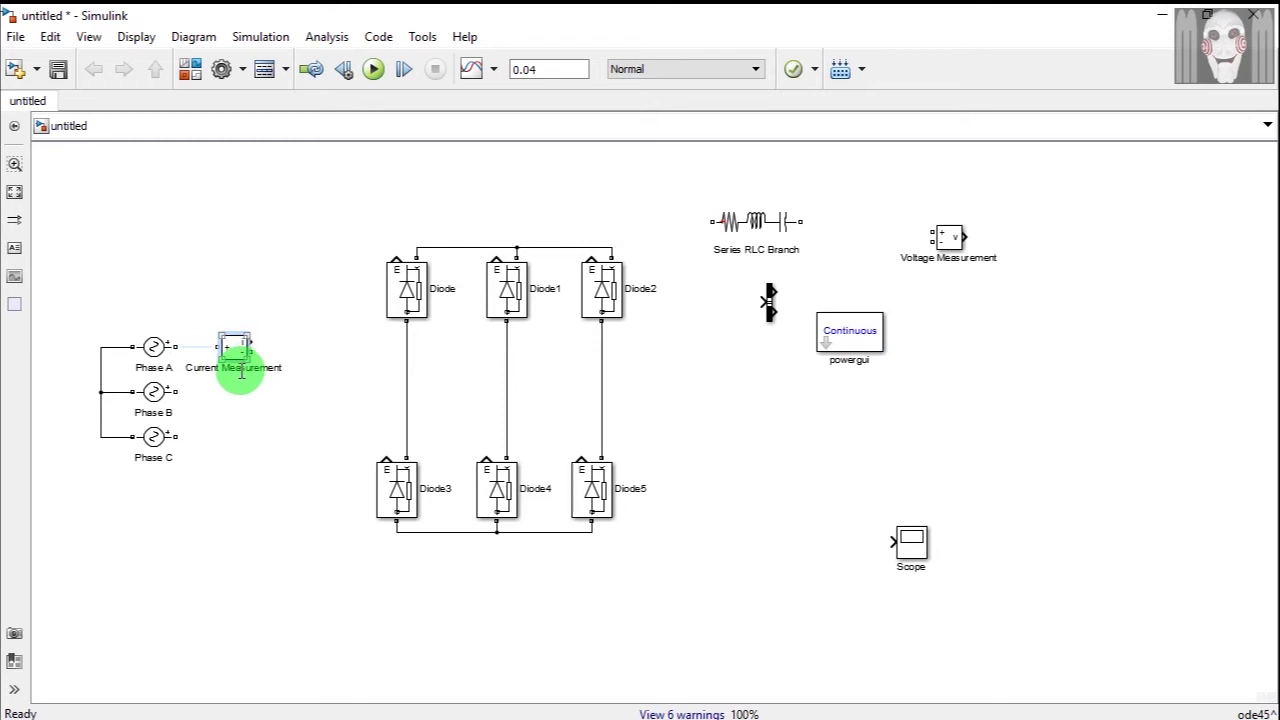
Step: Place the current measurement beside Phase A and name it Phase A Current
left_click_drag(241, 372, 241, 372)
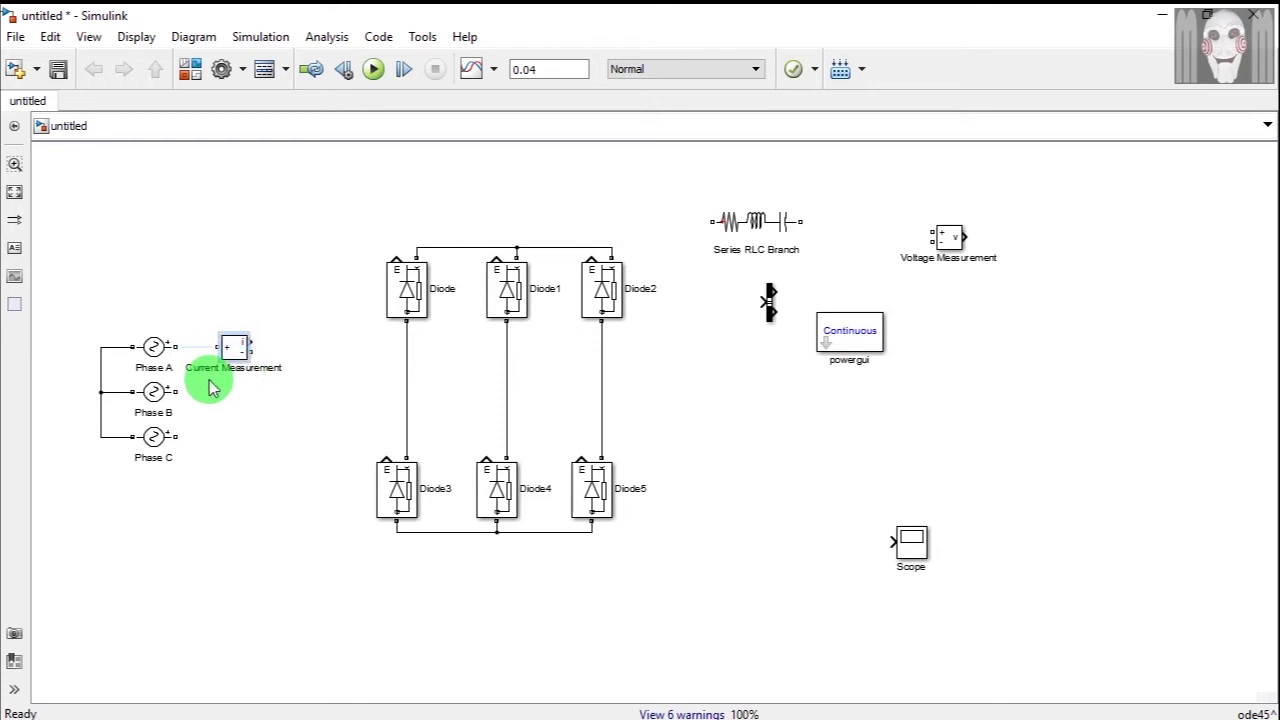
left_click(248, 369)
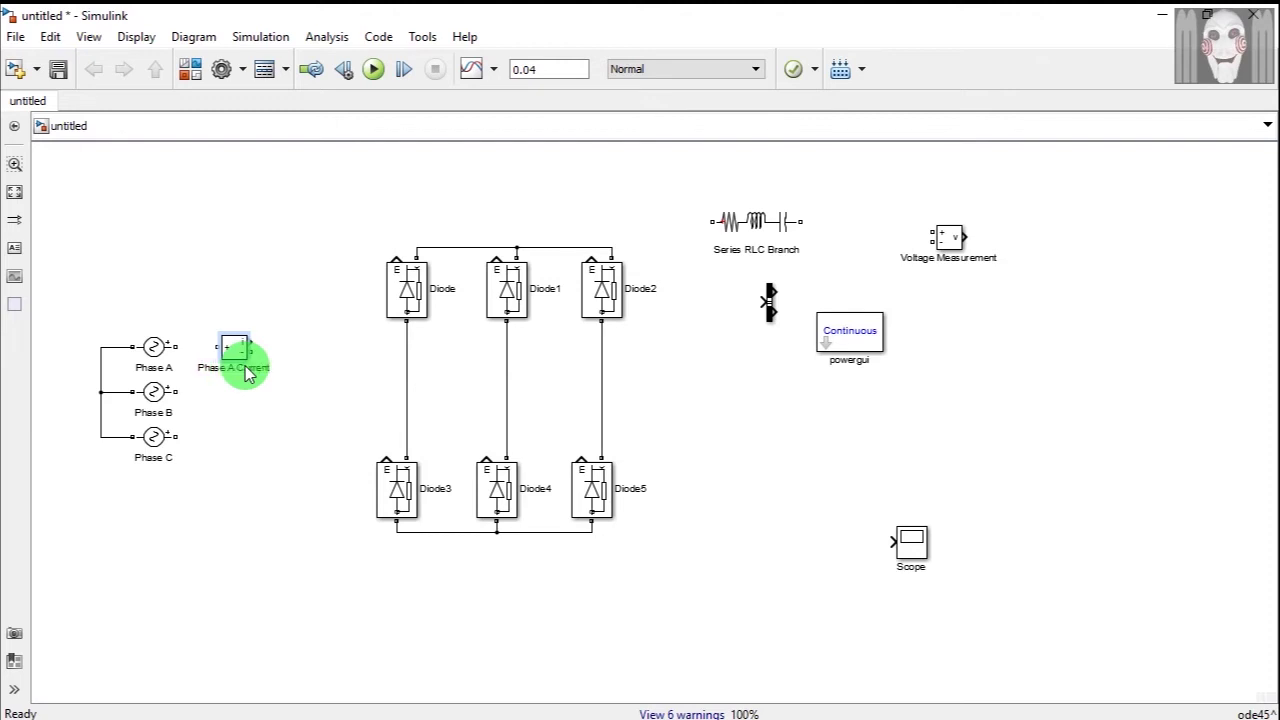
left_click(257, 404)
left_click(235, 345)
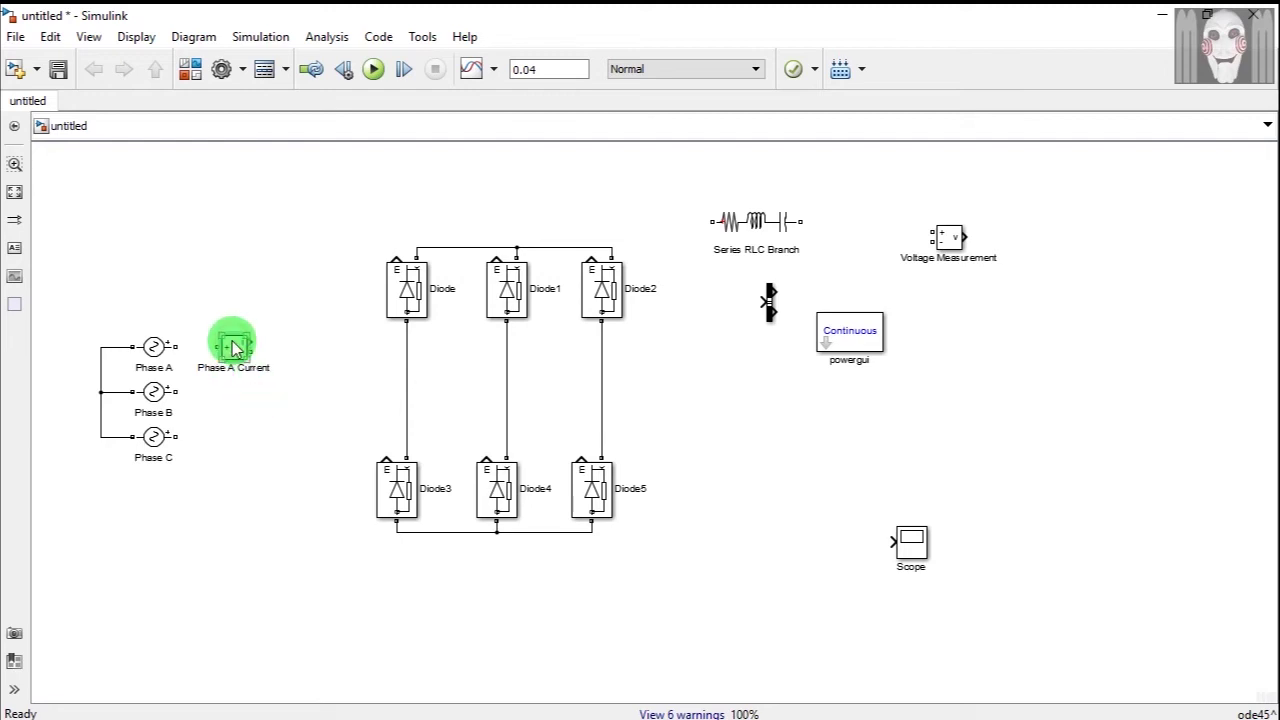
Step: Add two copies below it, renamed Phase B Current and Phase C Current
left_click_drag(235, 345, 246, 404)
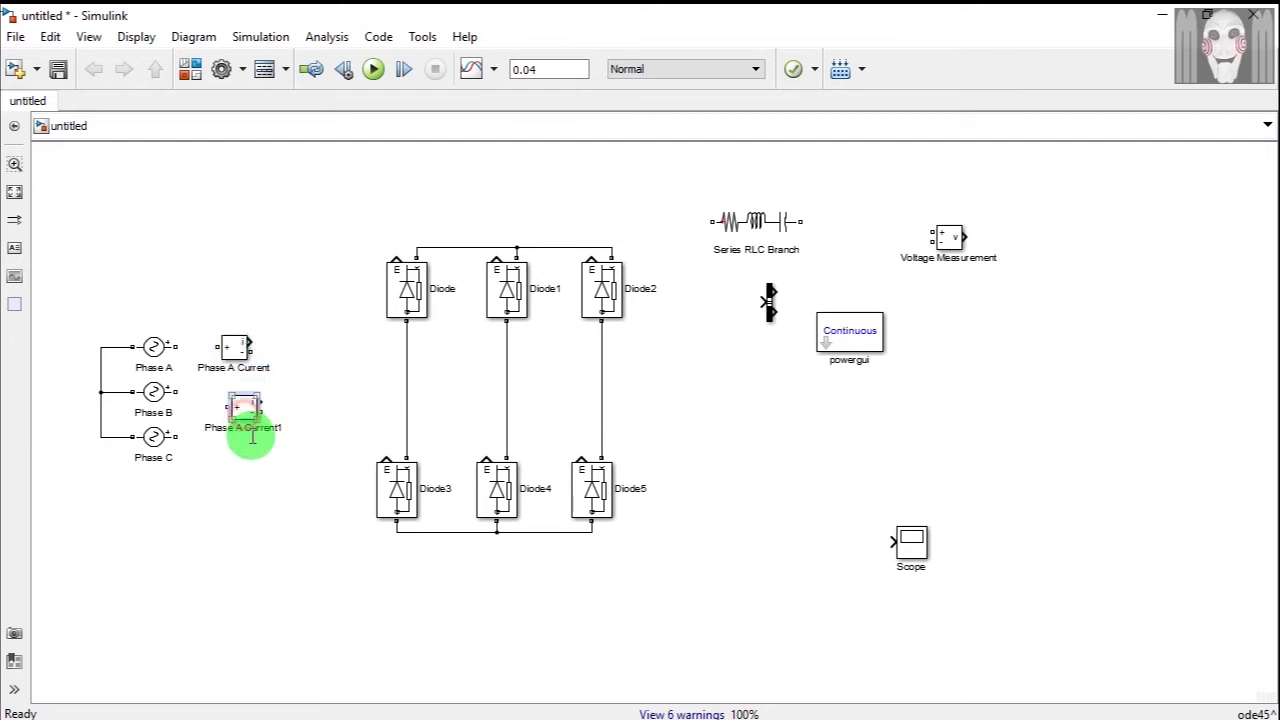
double_click(249, 430)
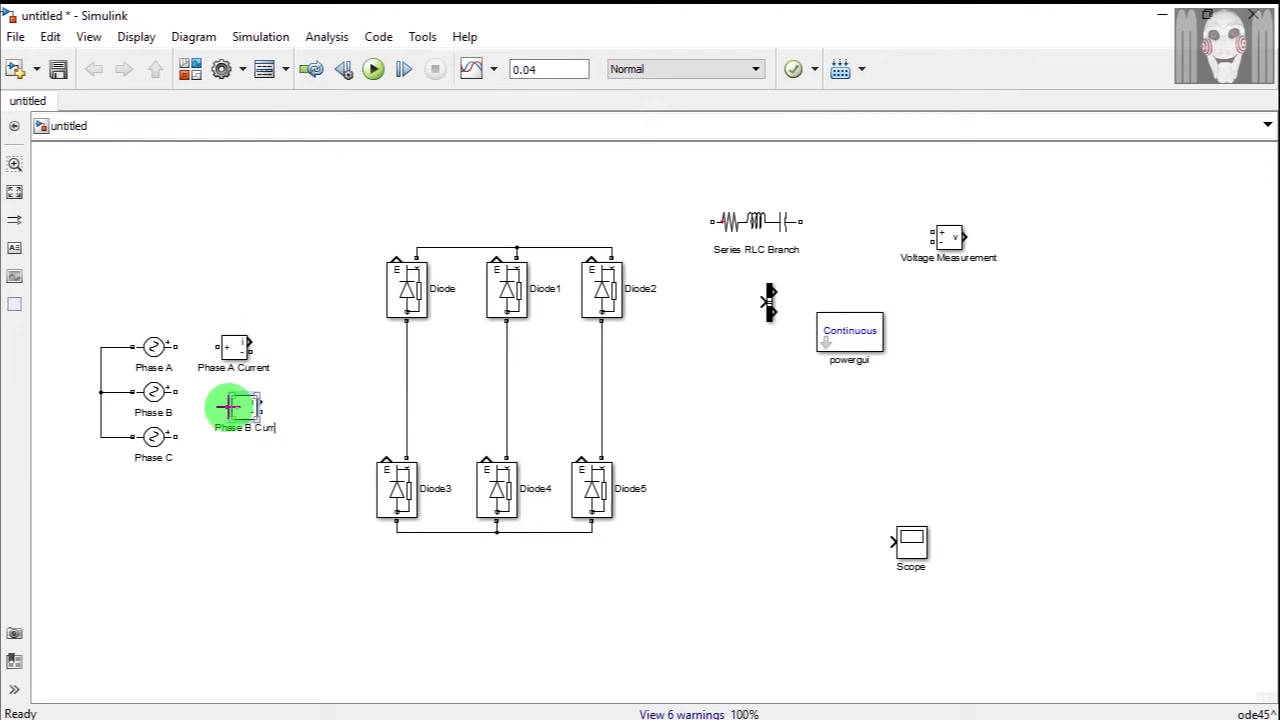
left_click(269, 467)
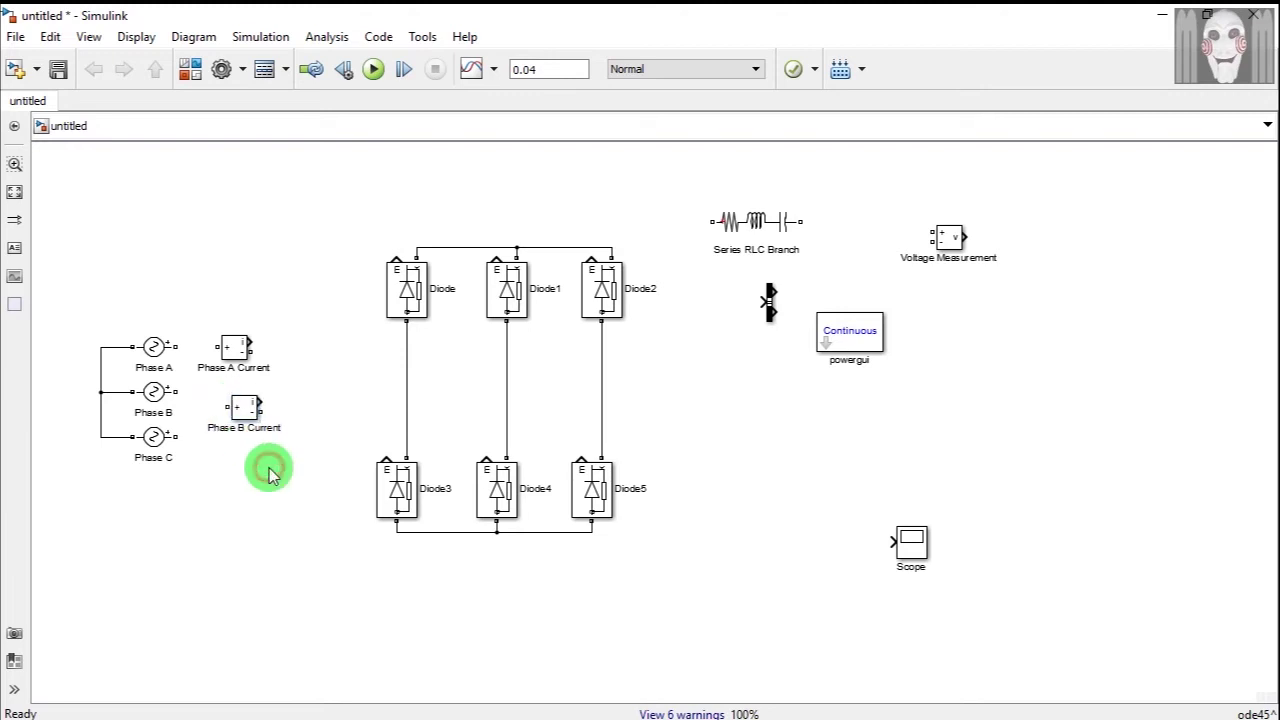
key("ctrl+v")
left_click_drag(281, 486, 243, 497)
double_click(241, 497)
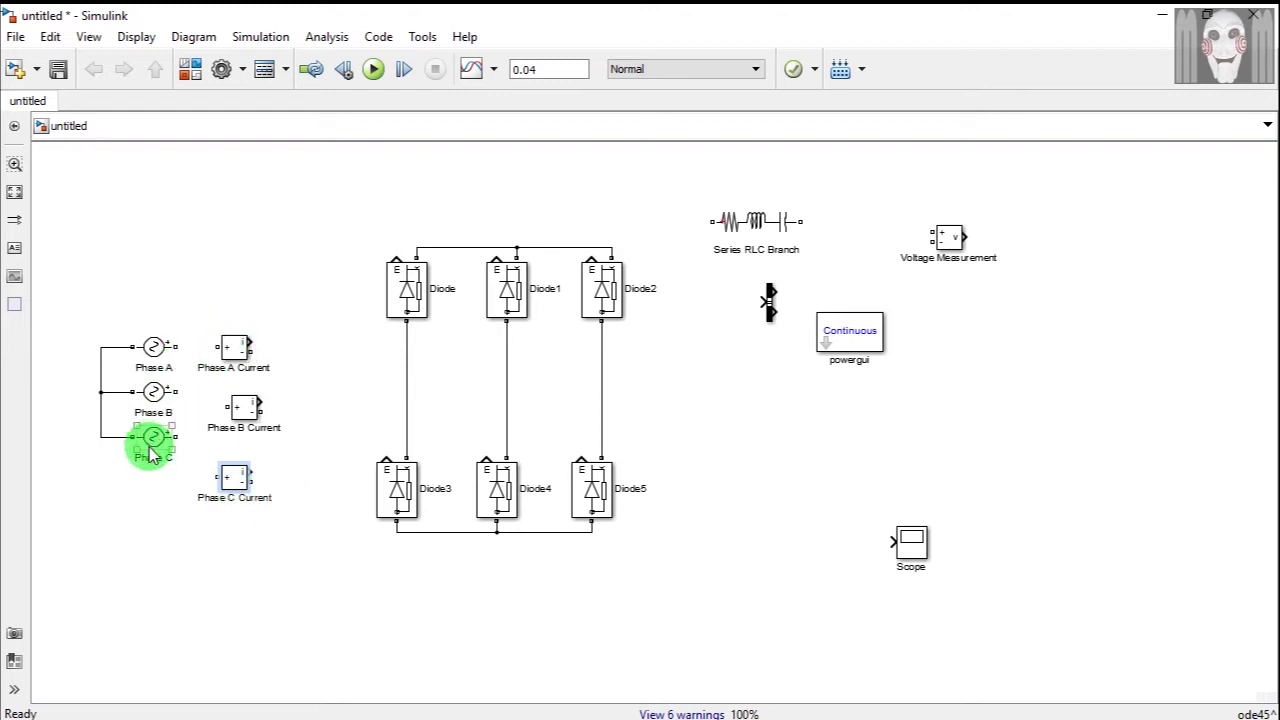
Step: Align each phase with its current block and wire Phase A/B/C Current to the Diode, Diode1 and Diode2 legs
left_click_drag(153, 437, 153, 477)
left_click_drag(155, 400, 155, 415)
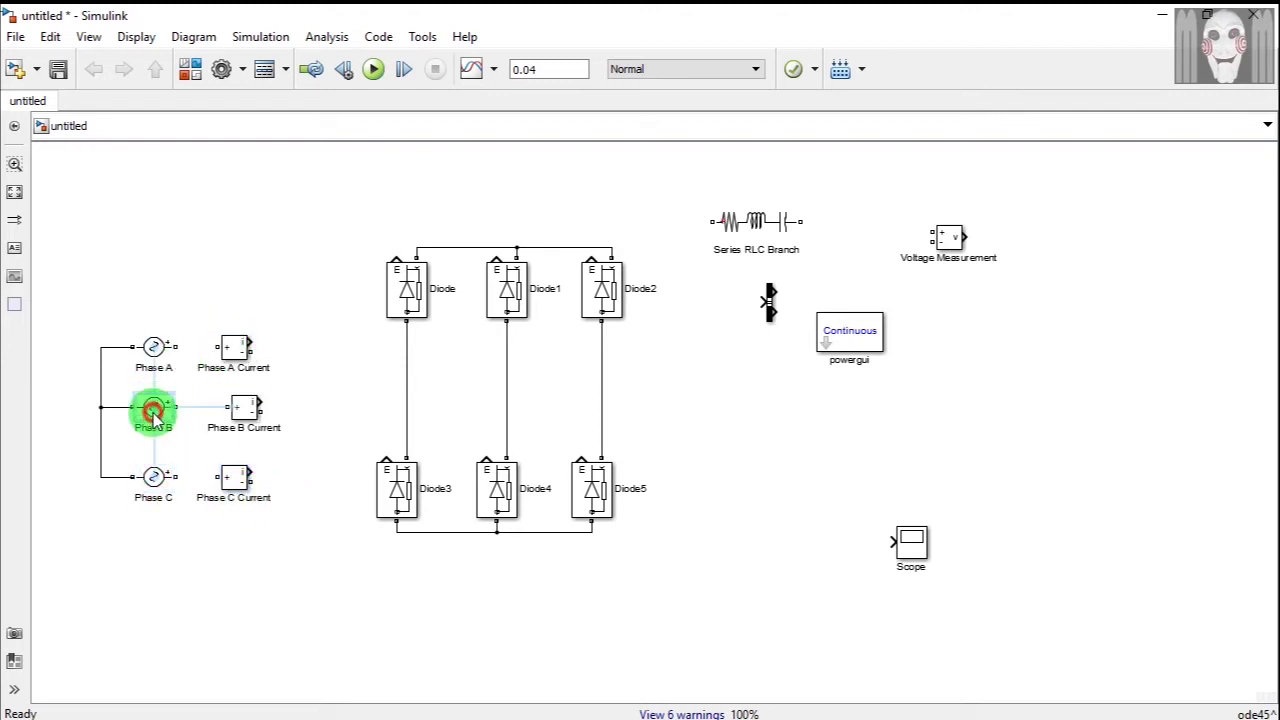
left_click(232, 348)
left_click_drag(232, 348, 183, 346)
left_click(246, 418)
left_click_drag(246, 421, 228, 412)
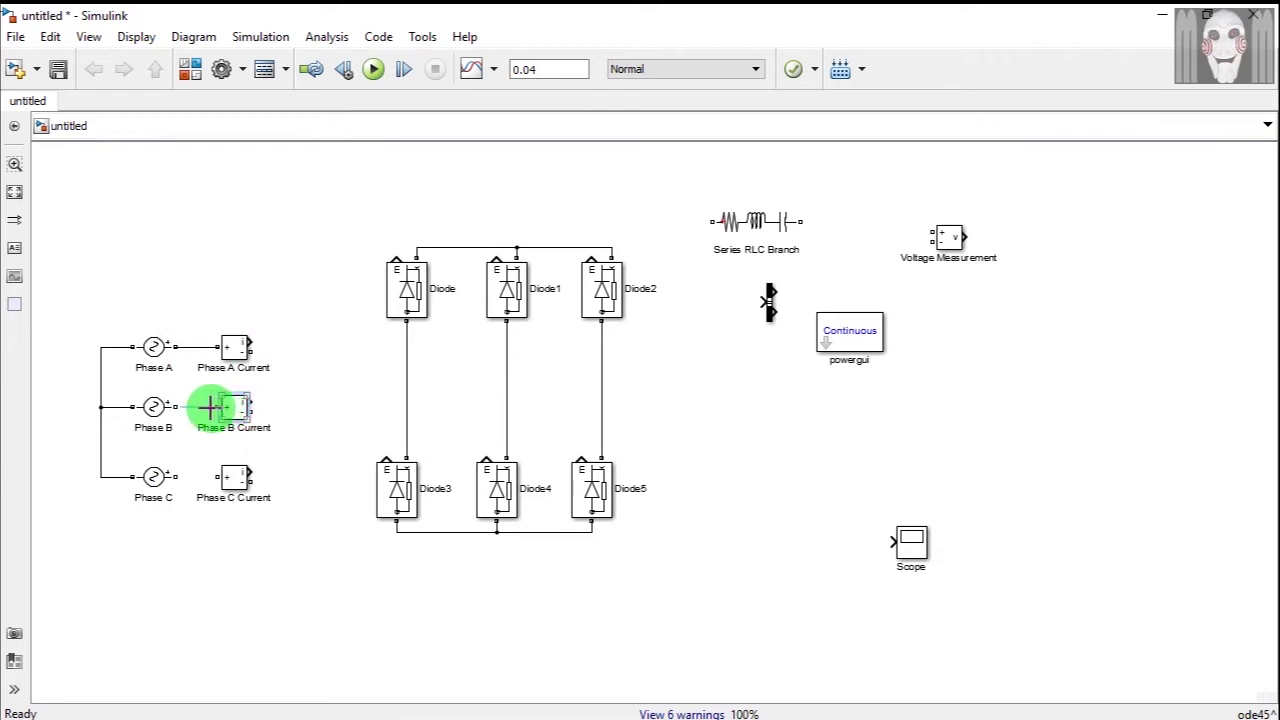
left_click_drag(229, 477, 218, 478)
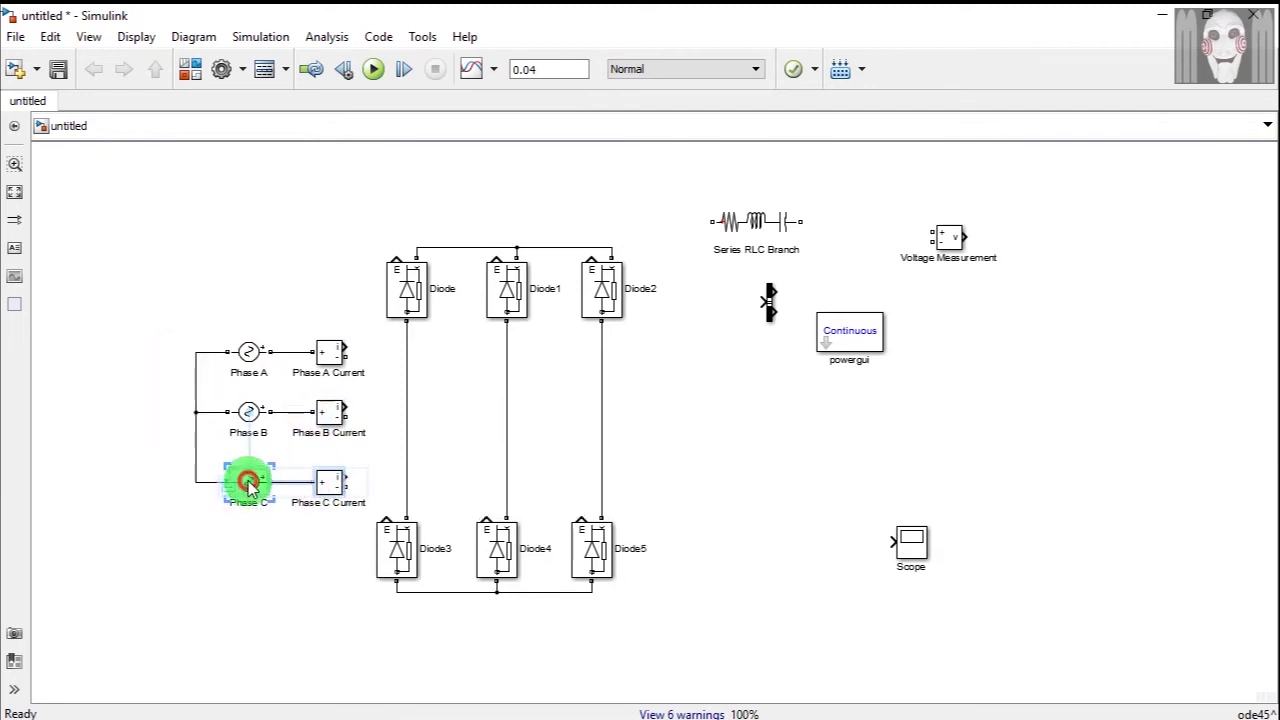
left_click_drag(310, 397, 313, 400)
left_click_drag(345, 351, 404, 359)
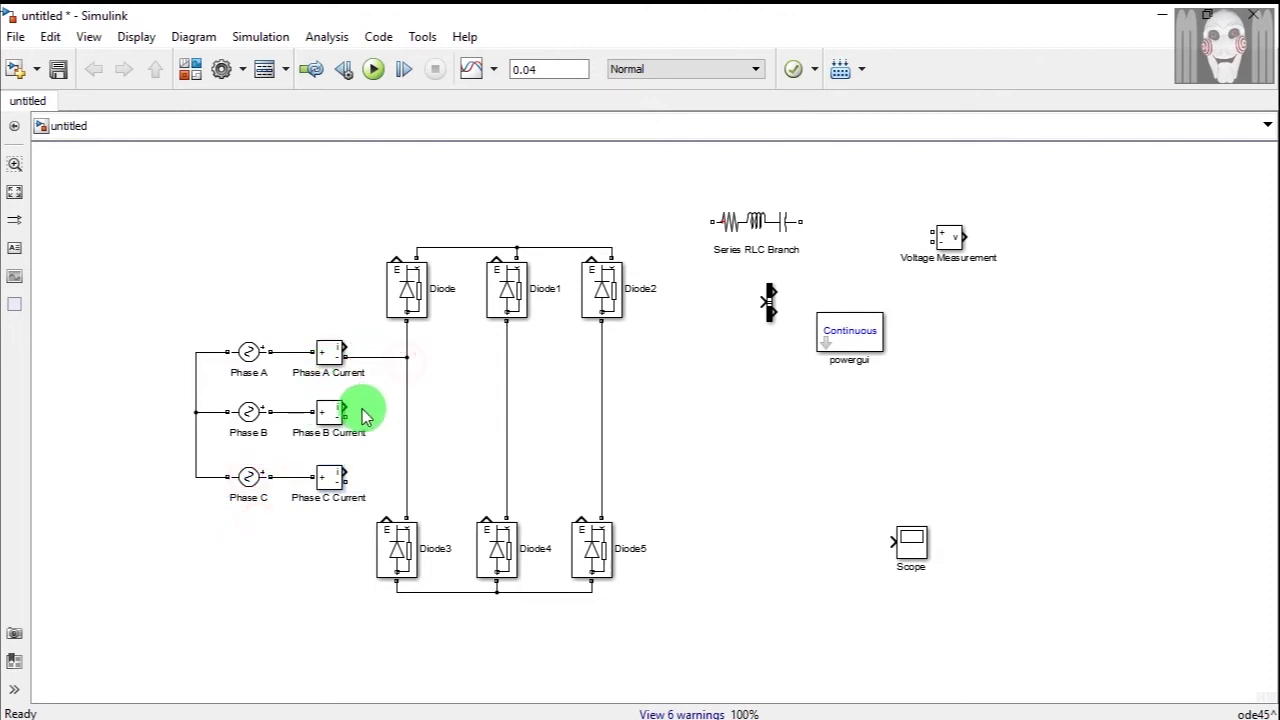
left_click_drag(347, 413, 507, 416)
left_click_drag(349, 480, 601, 482)
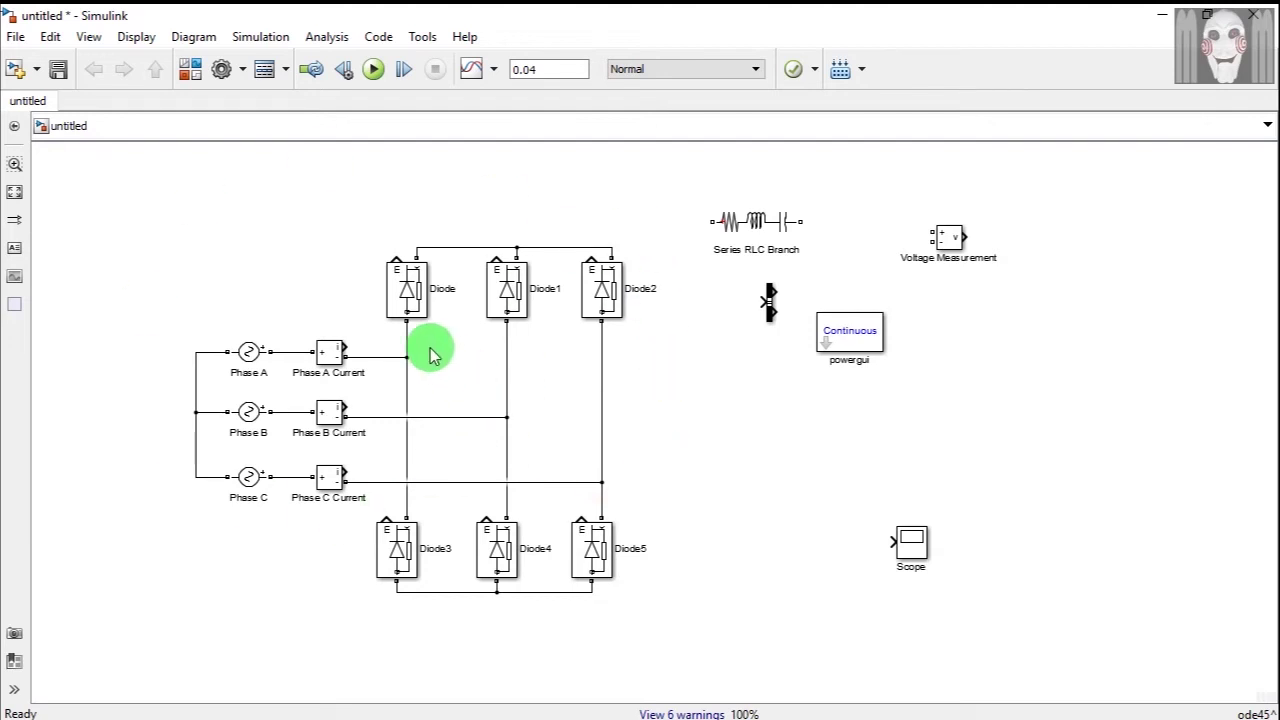
Step: Move the Series RLC Branch beside the bridge, shifting powergui and the bus block right
left_click_drag(751, 216, 722, 397)
left_click_drag(835, 345, 936, 386)
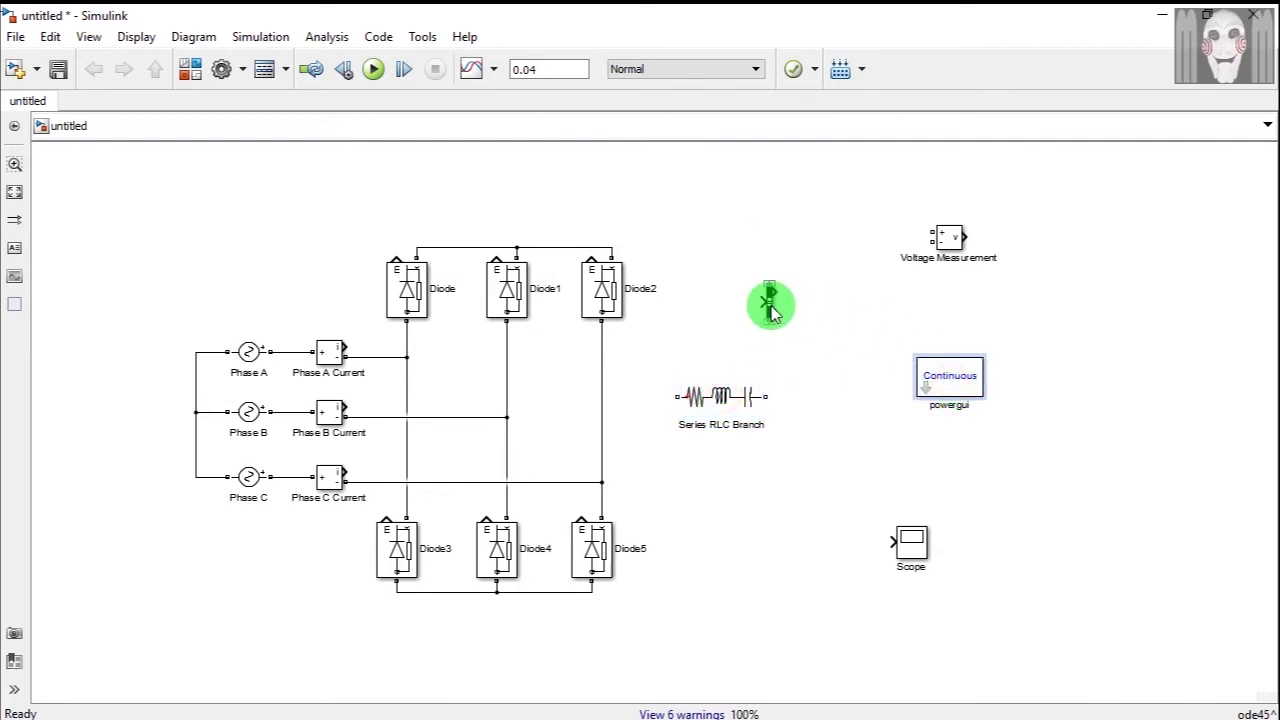
left_click_drag(766, 303, 920, 330)
left_click(723, 395)
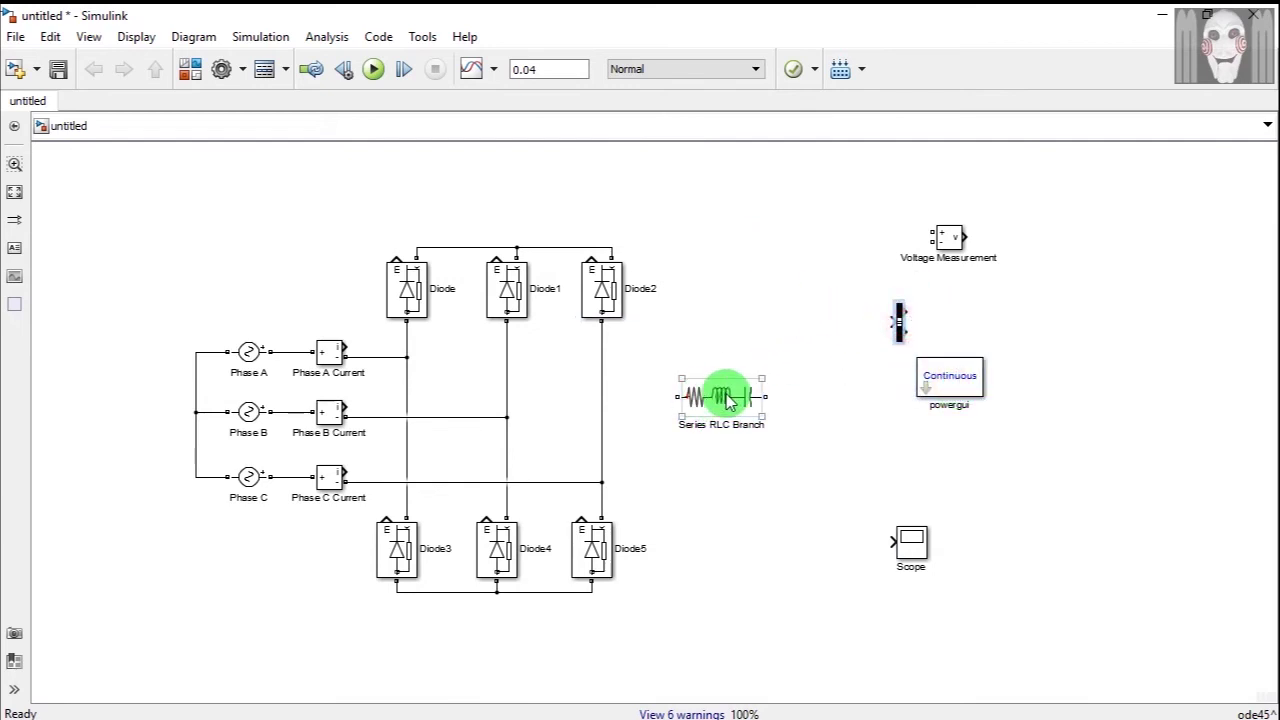
right_click(727, 398)
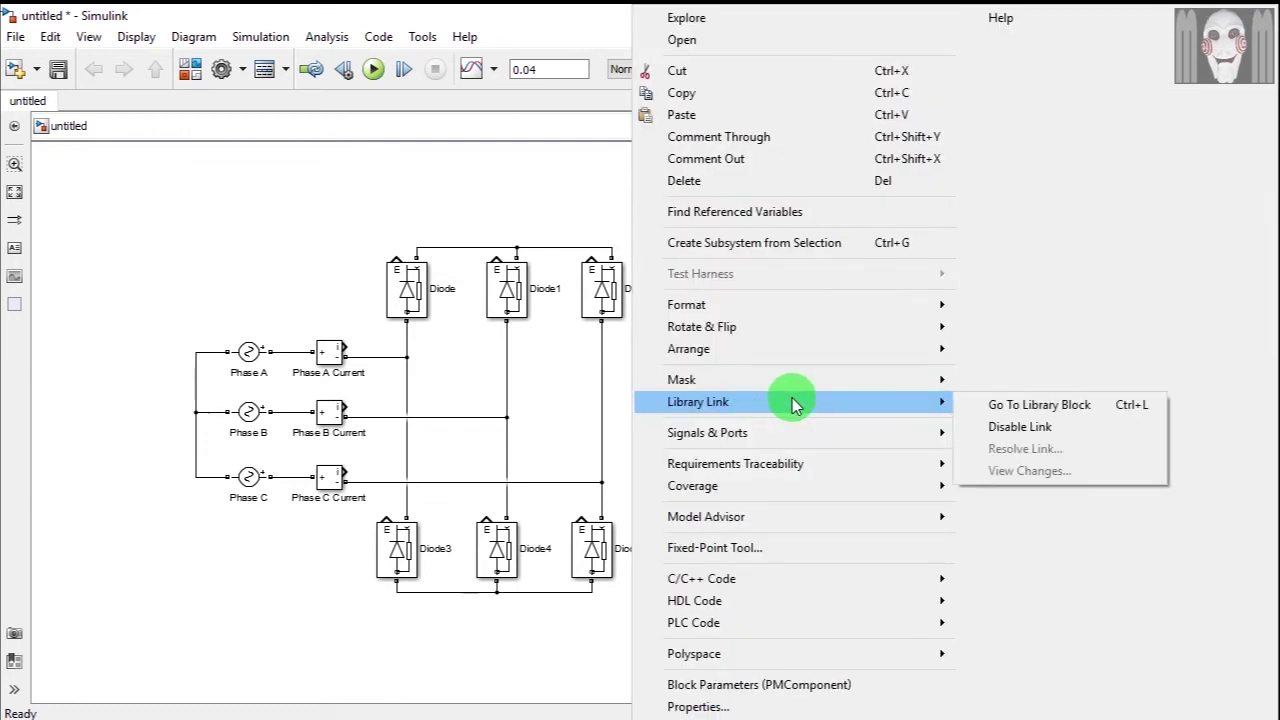
Step: Rotate the Series RLC Branch clockwise so it stands vertical
mouse_move(814, 328)
left_click(990, 329)
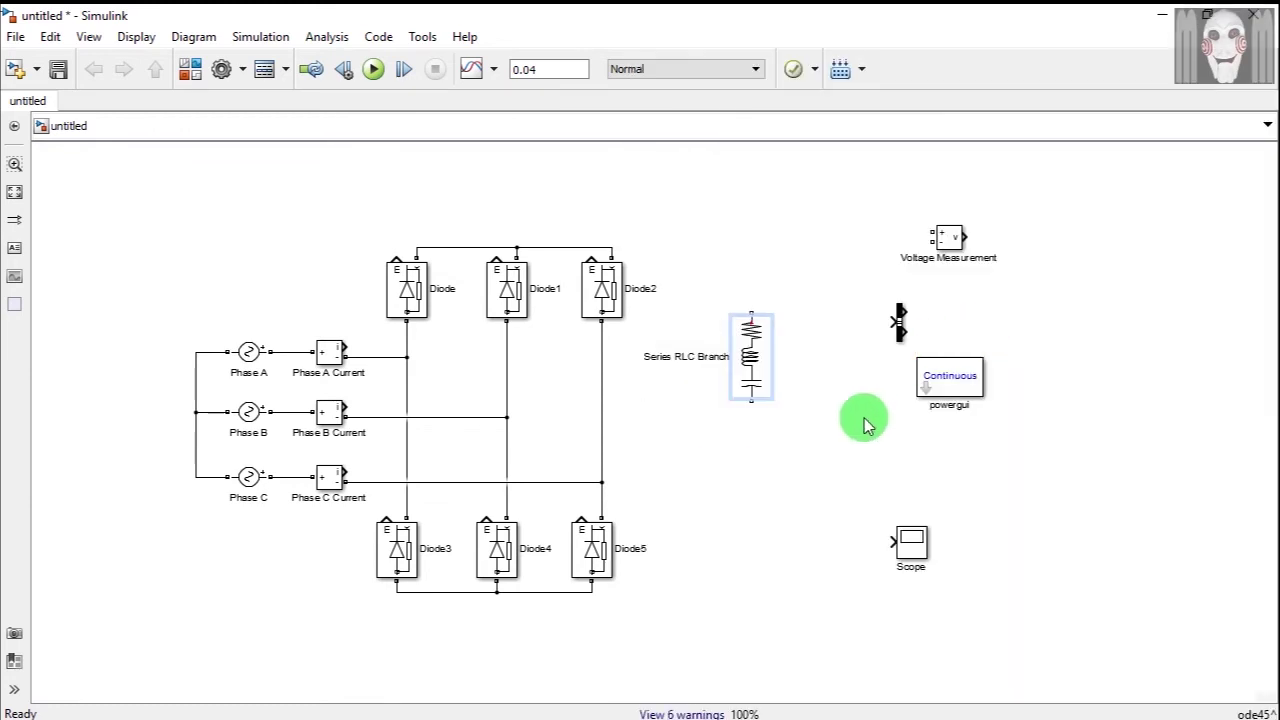
left_click(748, 362)
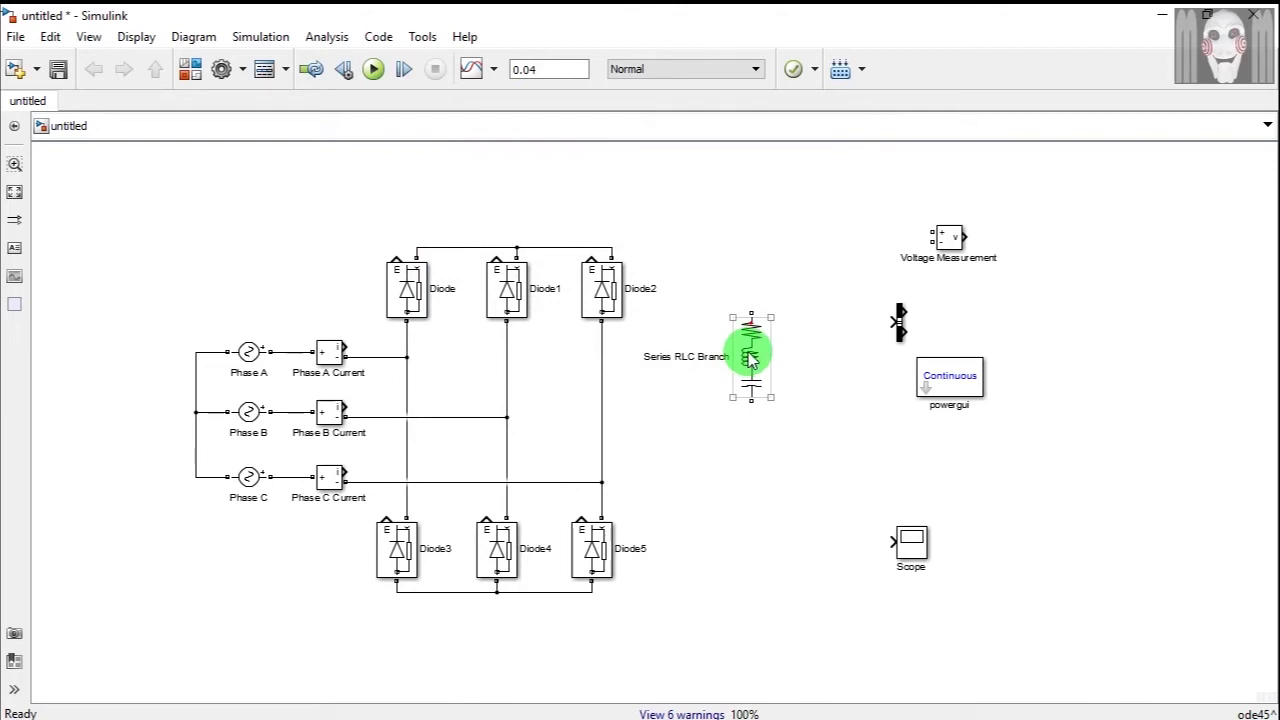
Step: Change the branch type from RLC to R, keeping Resistance at 1 ohm
double_click(750, 360)
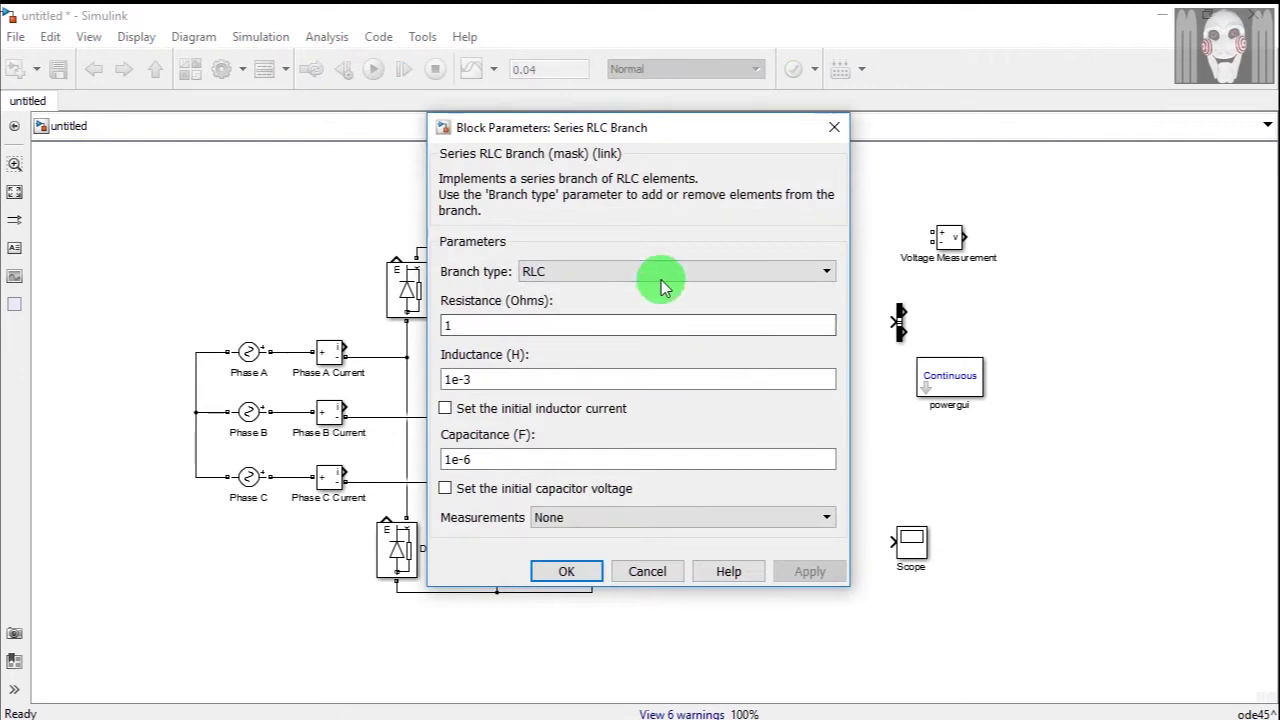
left_click(660, 280)
left_click(654, 302)
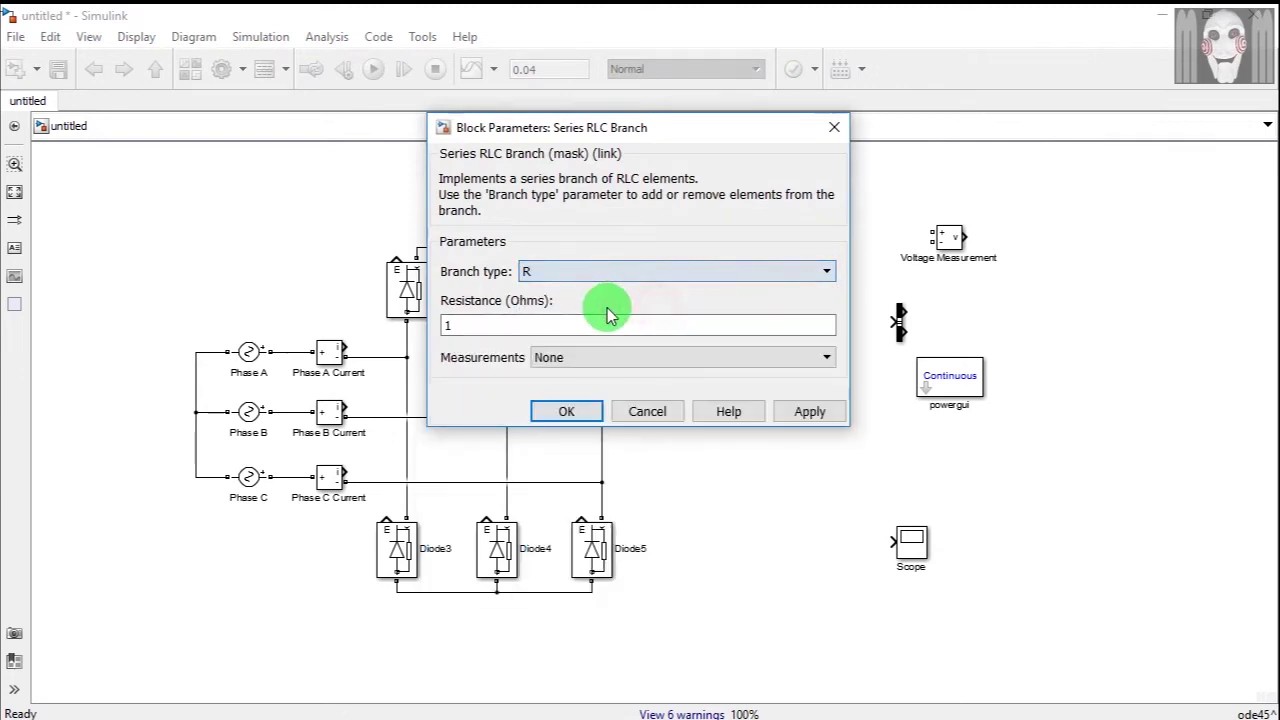
left_click(524, 320)
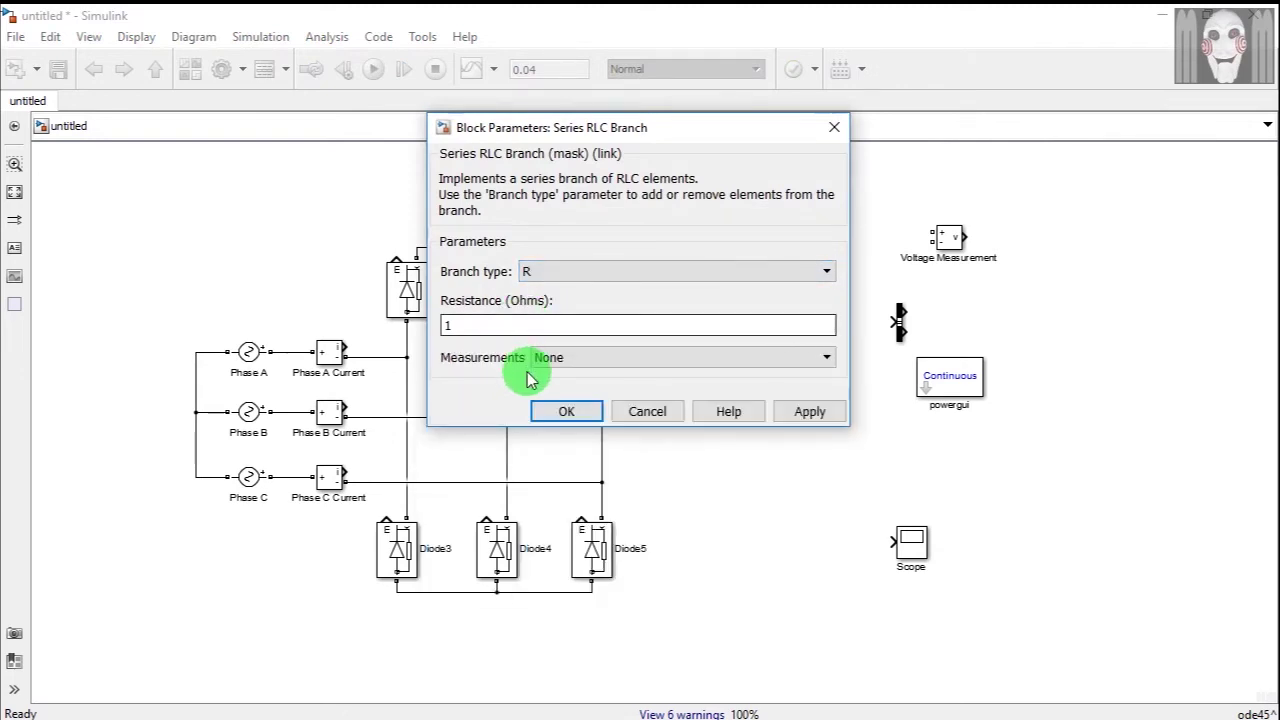
Step: Confirm the R branch and wire the resistor to the bridge's top and bottom rails
left_click(567, 411)
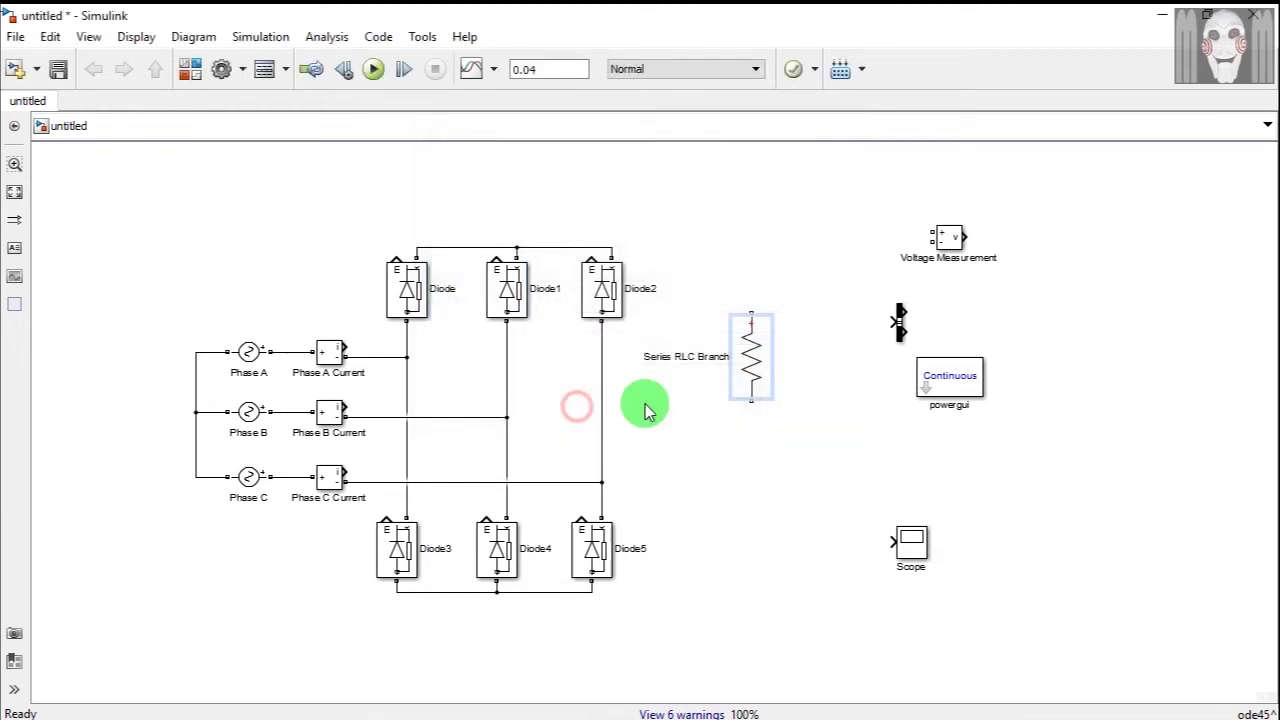
left_click_drag(757, 363, 607, 247)
left_click_drag(752, 440, 586, 593)
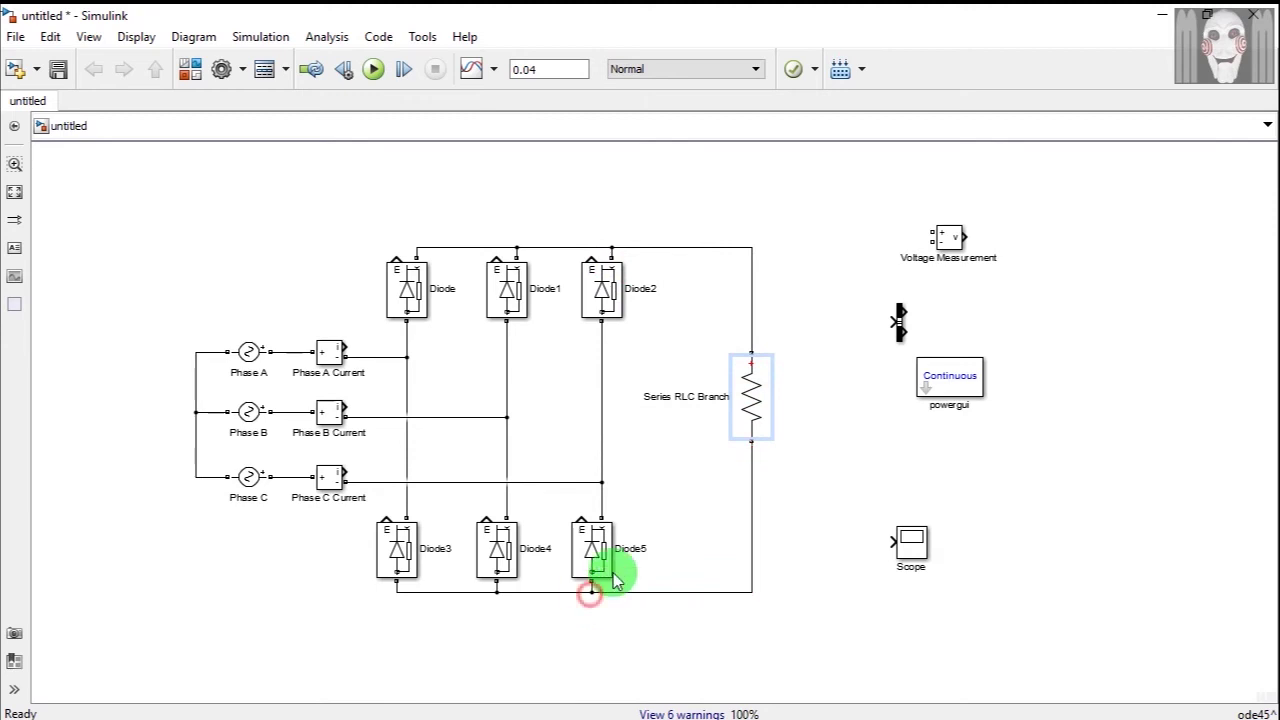
Step: Place Voltage Measurement beside the resistor and wire it to the bottom rail, moving bus block and powergui aside
left_click(916, 325)
left_click_drag(916, 325, 1102, 310)
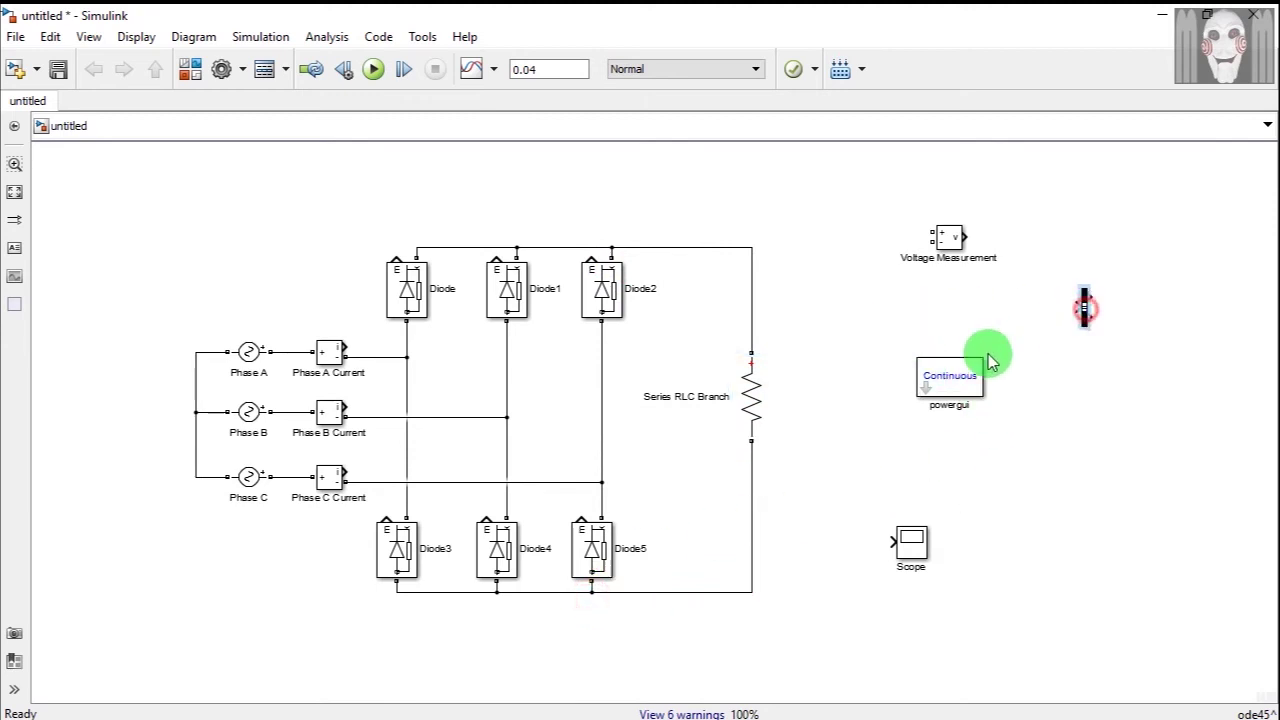
left_click_drag(950, 377, 1050, 392)
left_click(945, 272)
left_click_drag(943, 272, 748, 245)
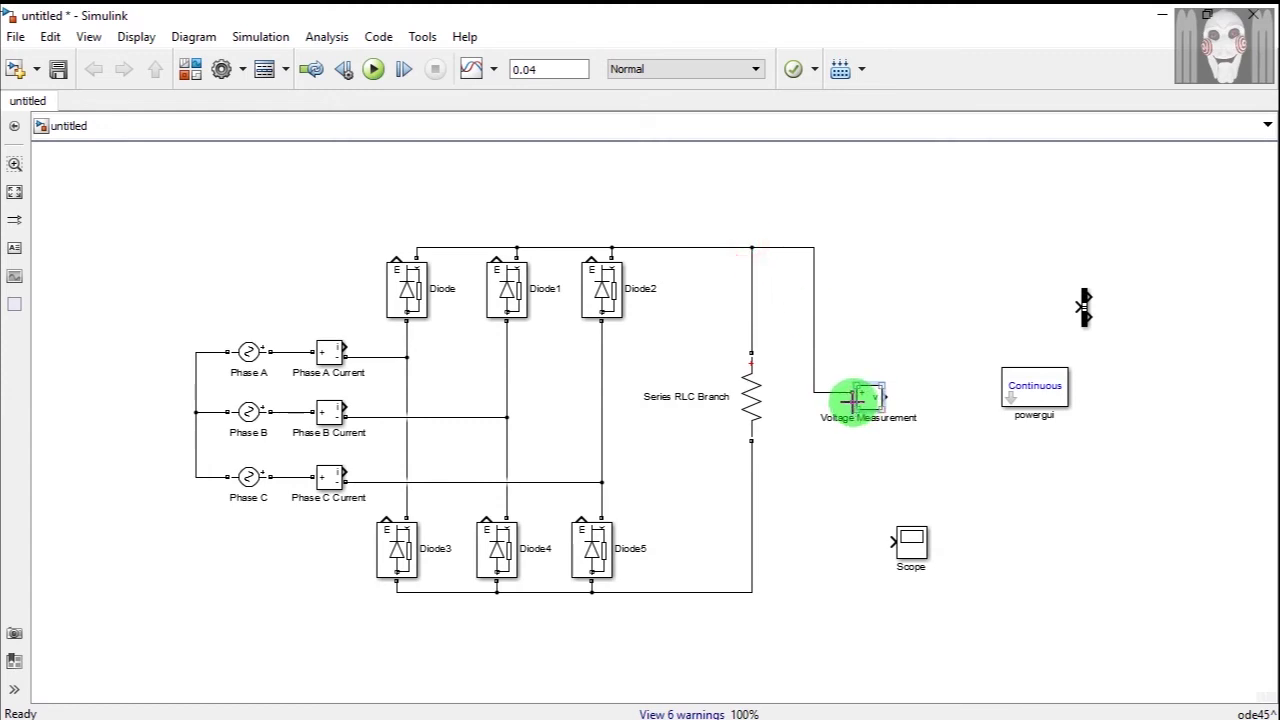
left_click_drag(852, 400, 753, 591)
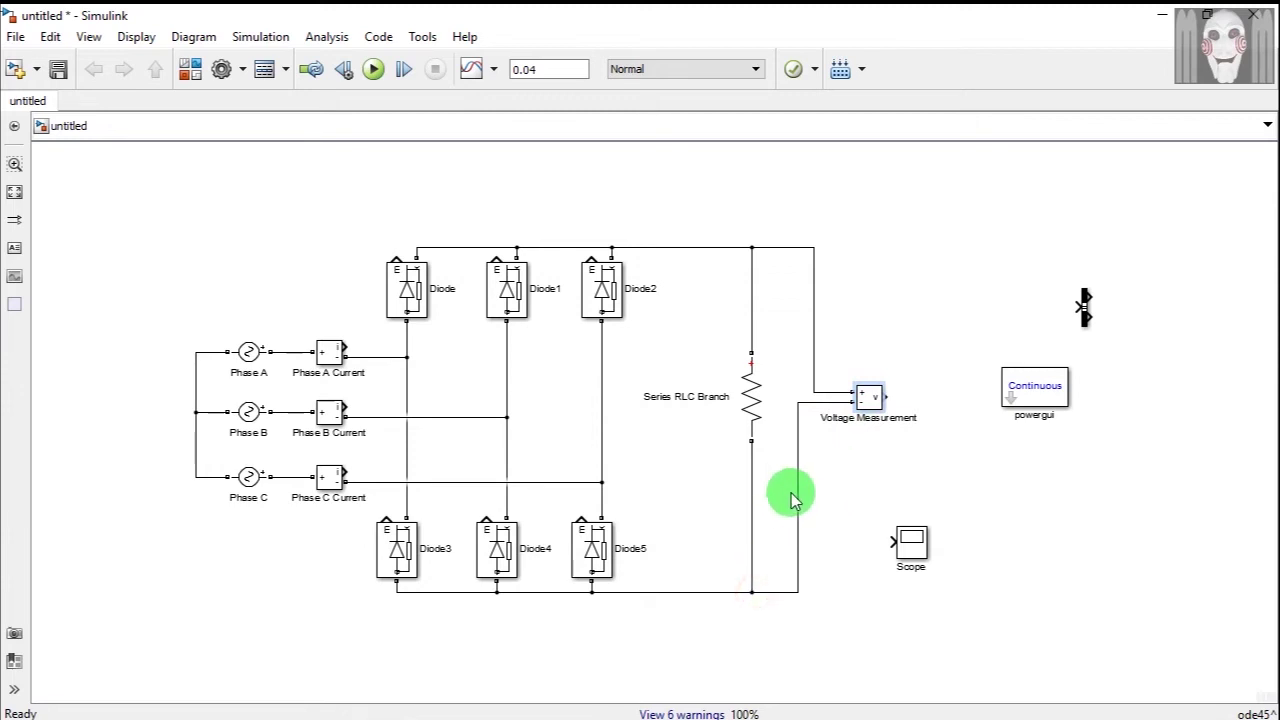
Step: Shift the load wire right and lower the resistor to line up with Phase B Current
left_click_drag(797, 500, 817, 500)
left_click(754, 388)
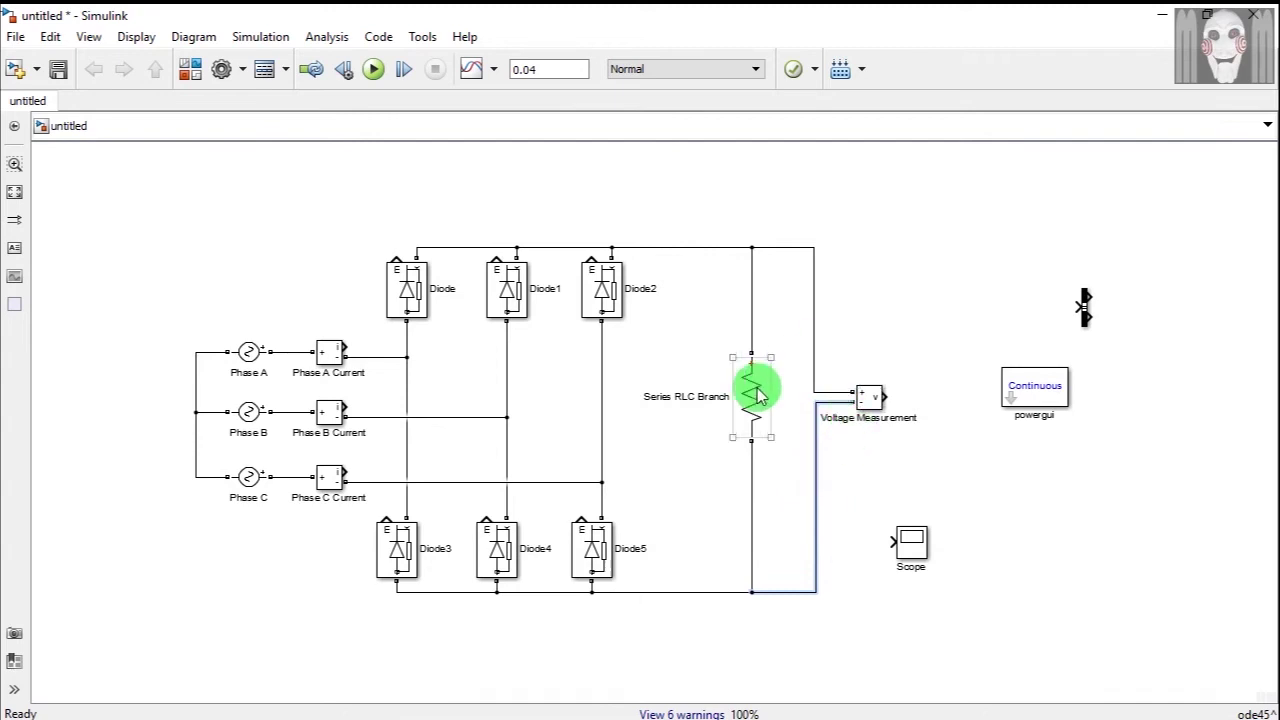
left_click_drag(755, 395, 751, 412)
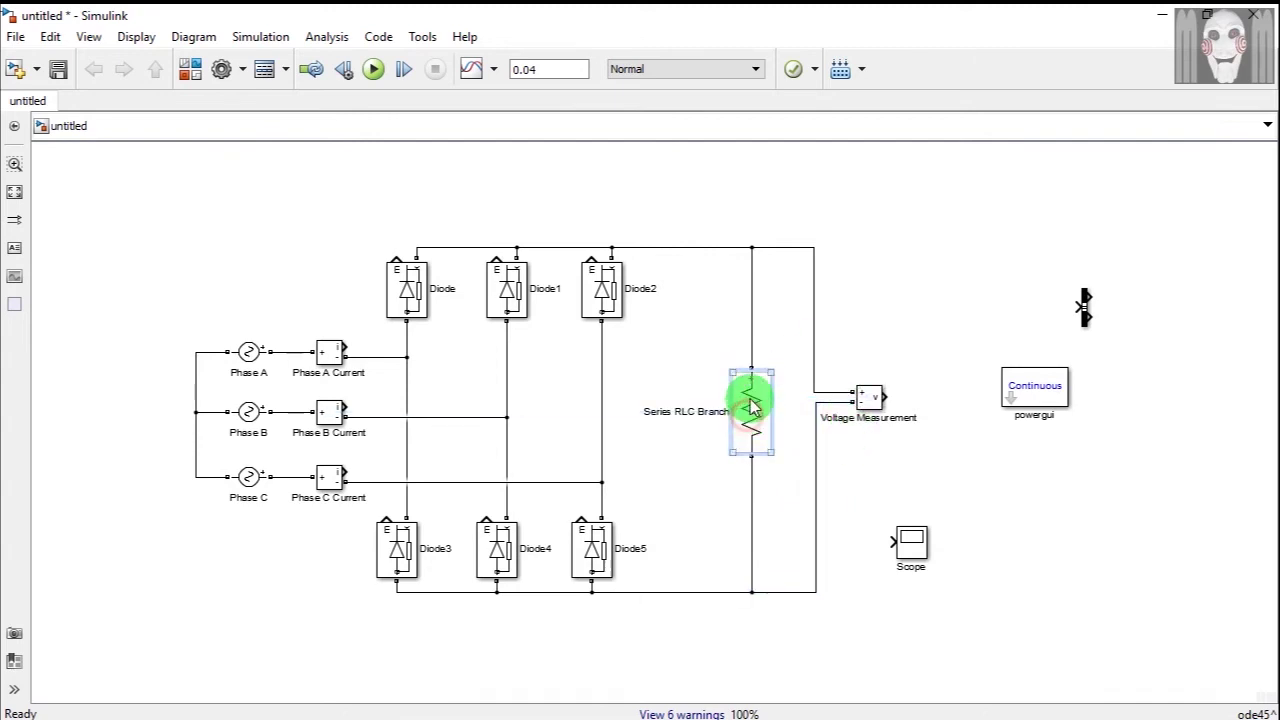
left_click(847, 326)
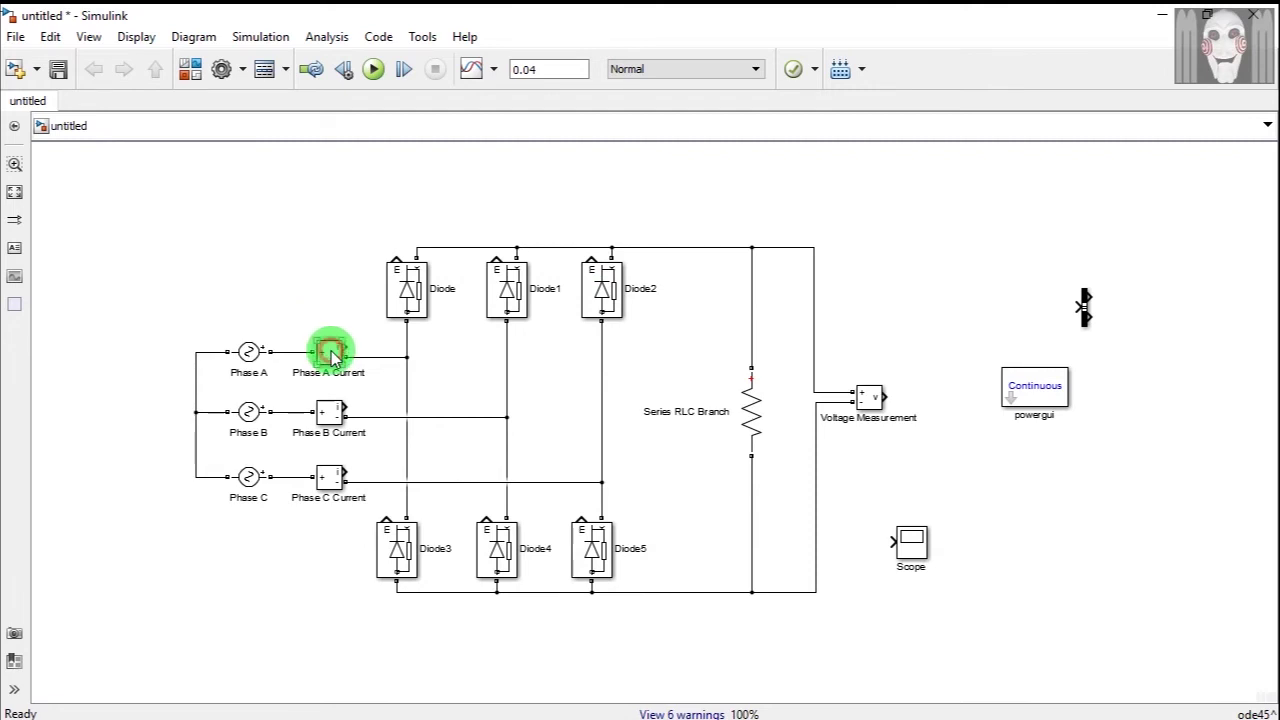
Step: Copy Phase A Current onto the load wire, rotate it vertical with Ctrl+R, and align it above the resistor
mouse_move(335, 351)
left_mouse_down()
mouse_move(357, 366)
mouse_move(337, 366)
mouse_move(612, 352)
mouse_move(711, 323)
mouse_move(751, 291)
mouse_move(718, 318)
mouse_move(750, 315)
mouse_move(751, 368)
left_mouse_up()
key("ctrl+r")
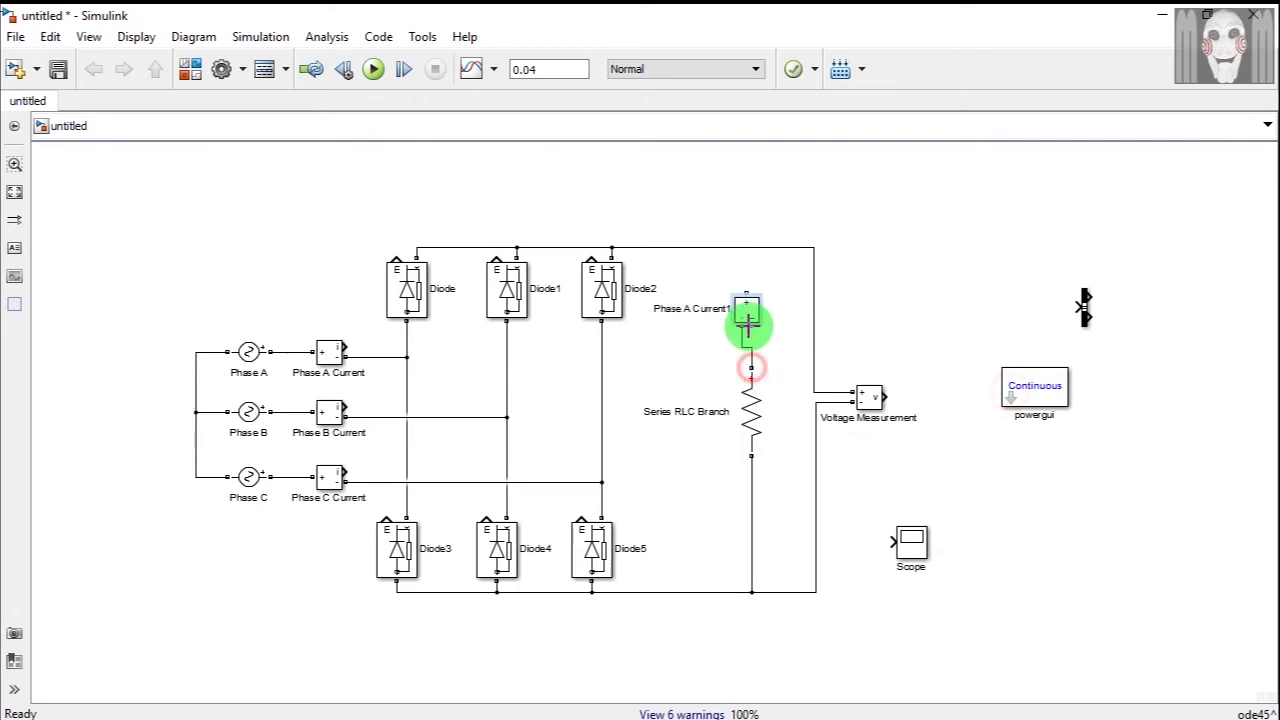
left_click_drag(748, 320, 756, 246)
left_click(932, 252)
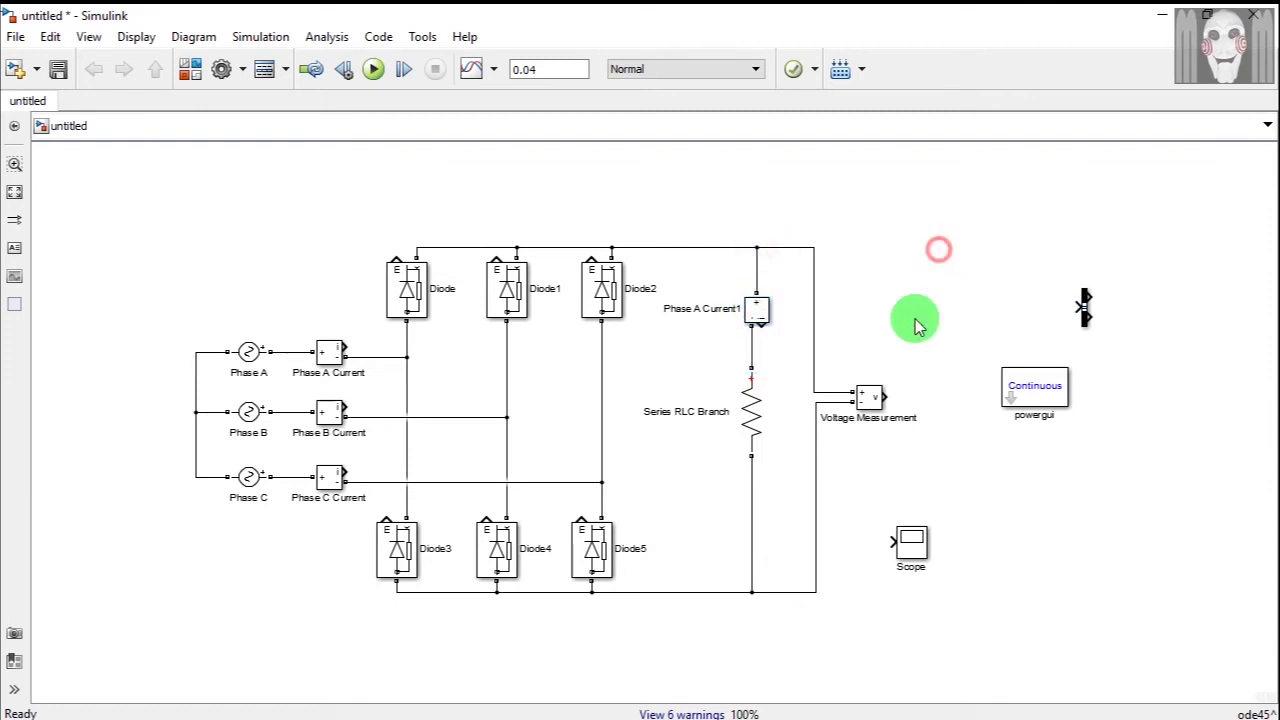
left_click_drag(1019, 391, 1068, 408)
Step: Place the Bus Selector above Diode and connect the Diode's m output to it
key("Escape")
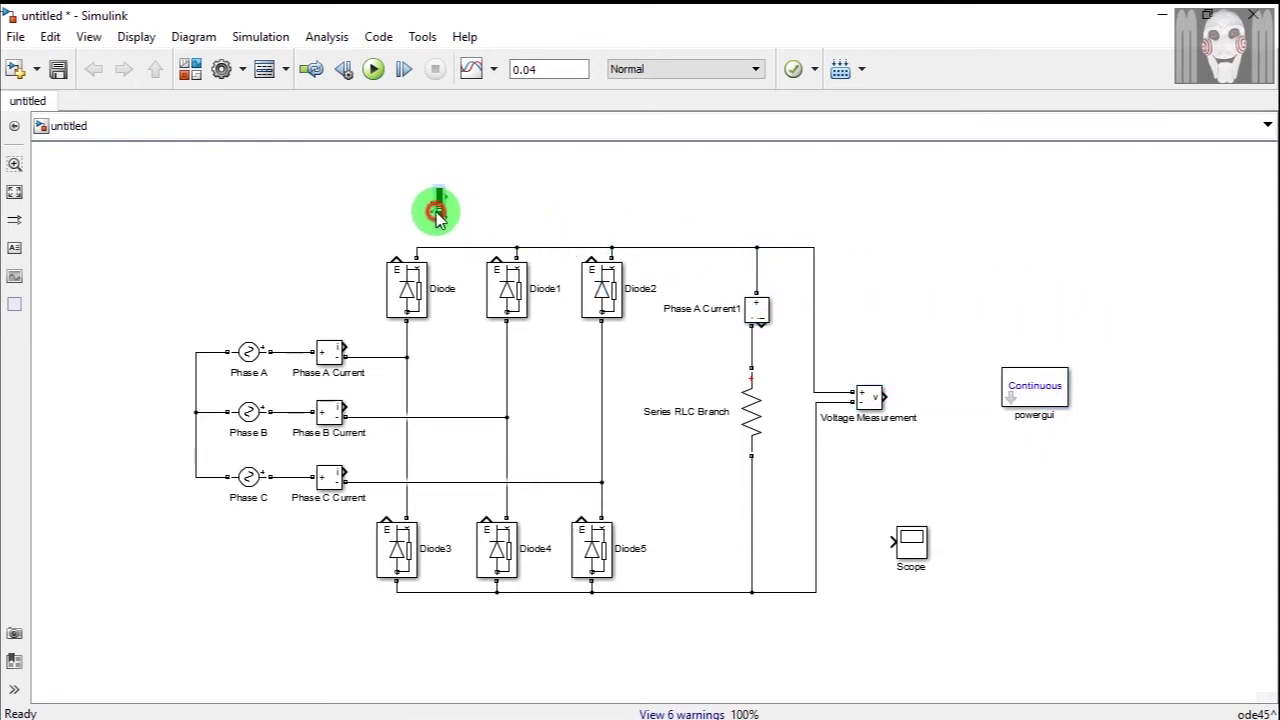
left_click_drag(436, 214, 397, 262)
left_click(440, 218)
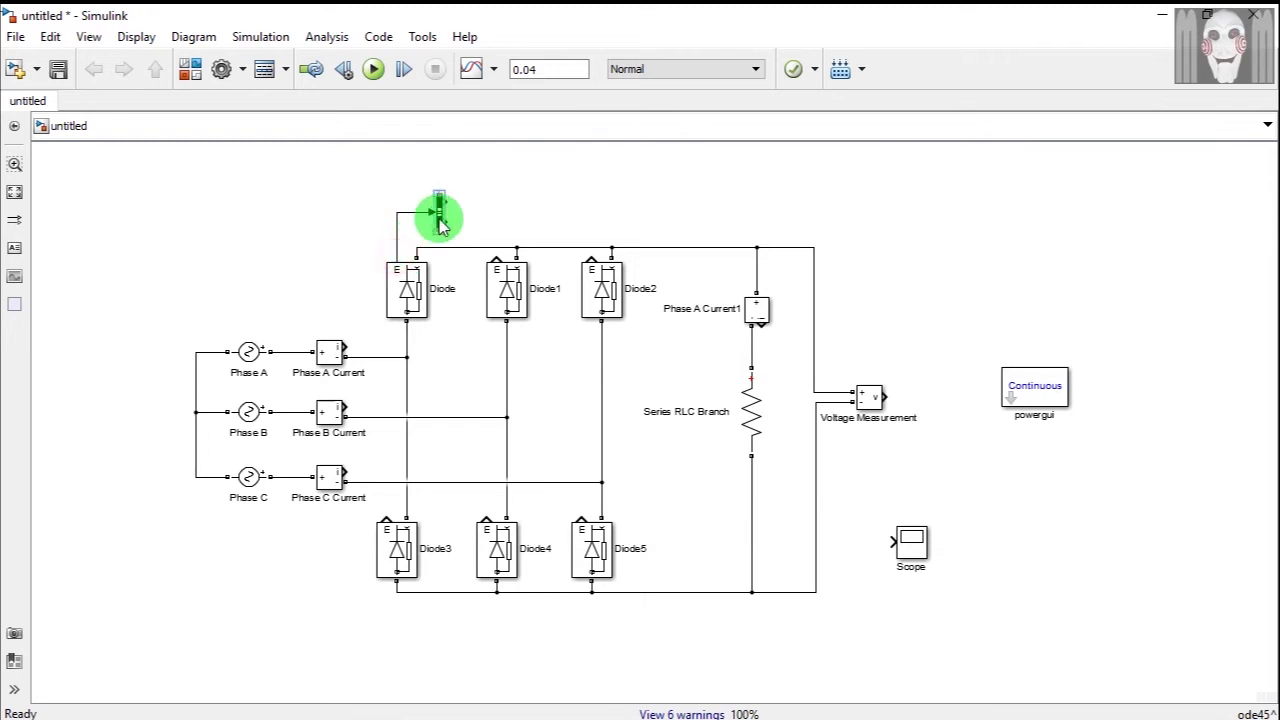
double_click(440, 218)
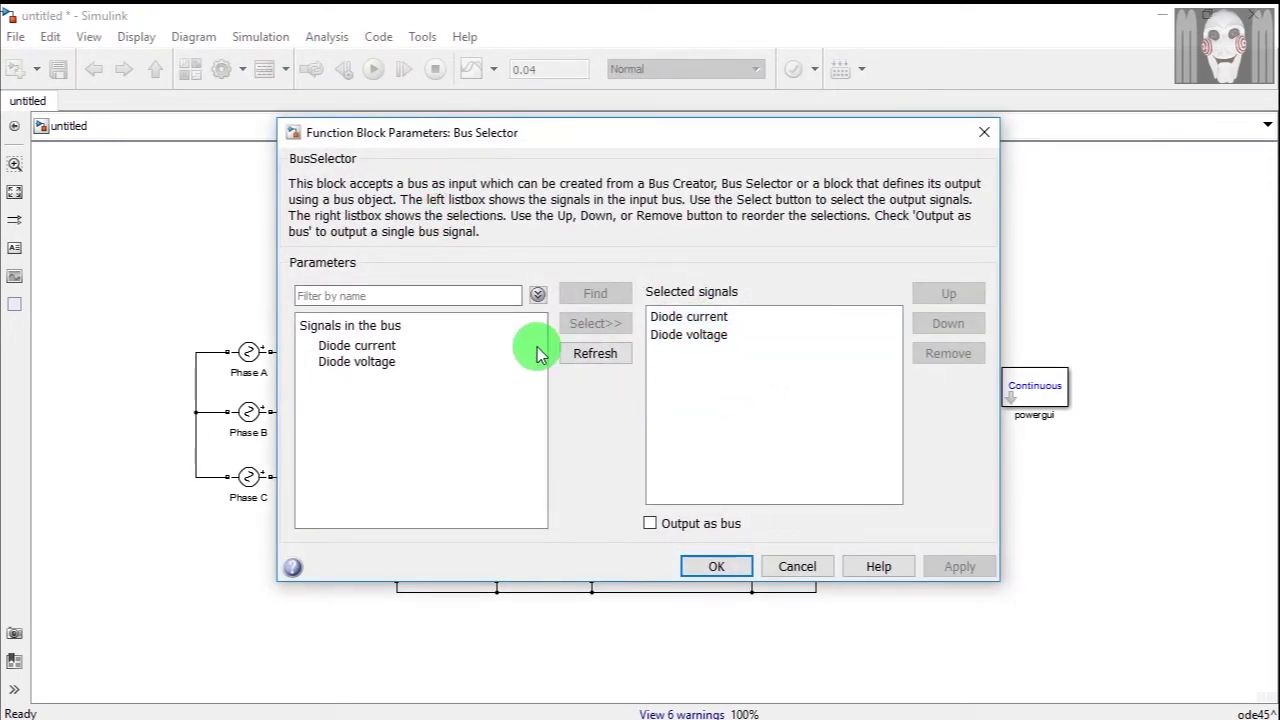
Step: Set the Bus Selector outputs to Diode current and Diode voltage, then apply
left_click(731, 320)
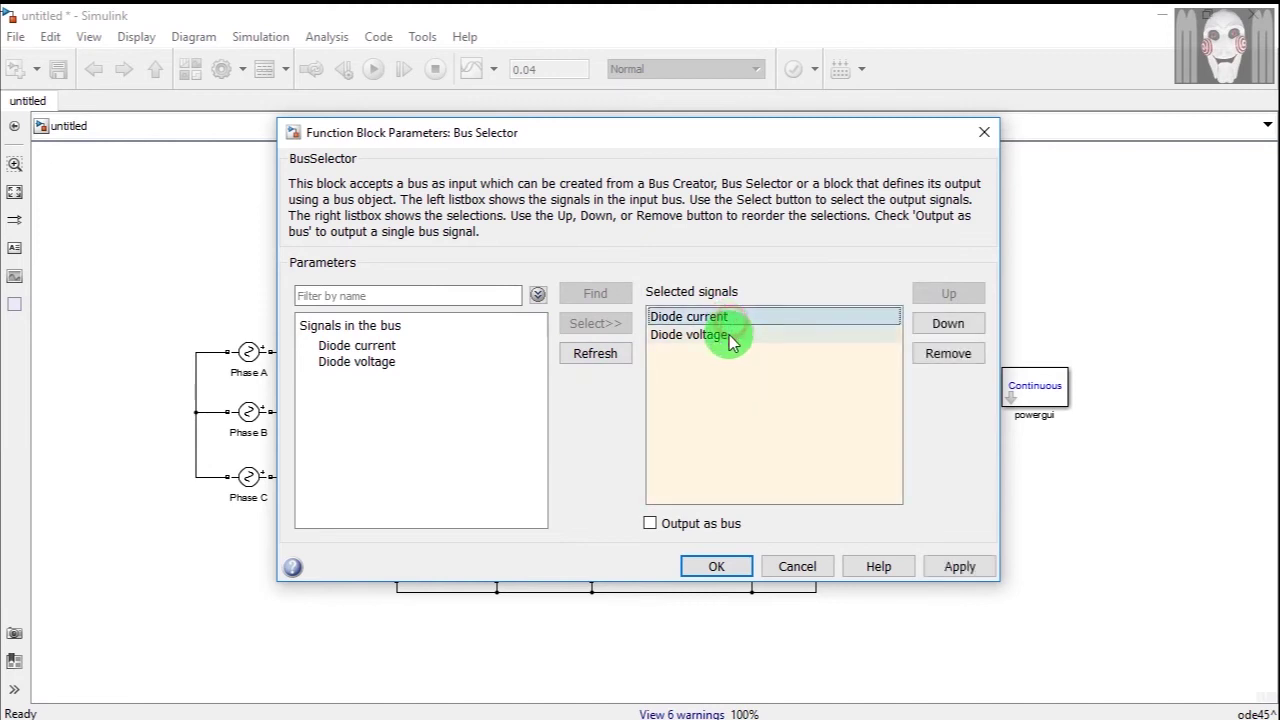
left_click(947, 360)
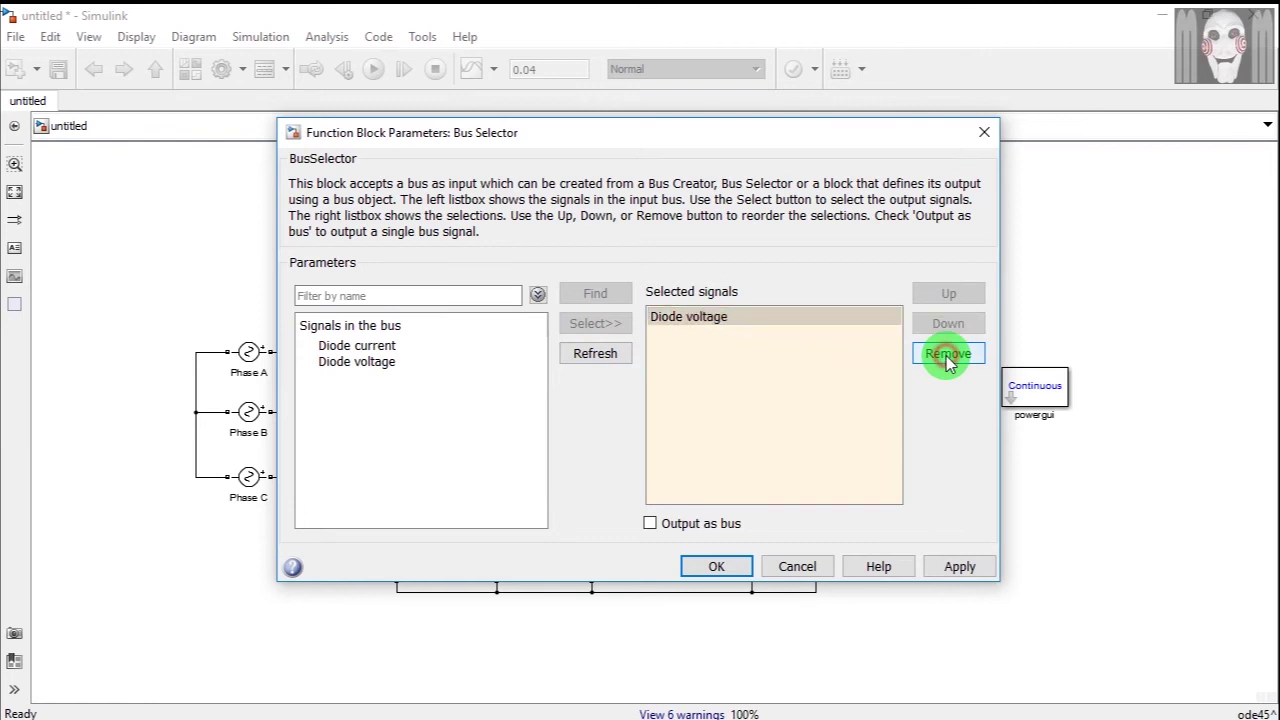
left_click(736, 326)
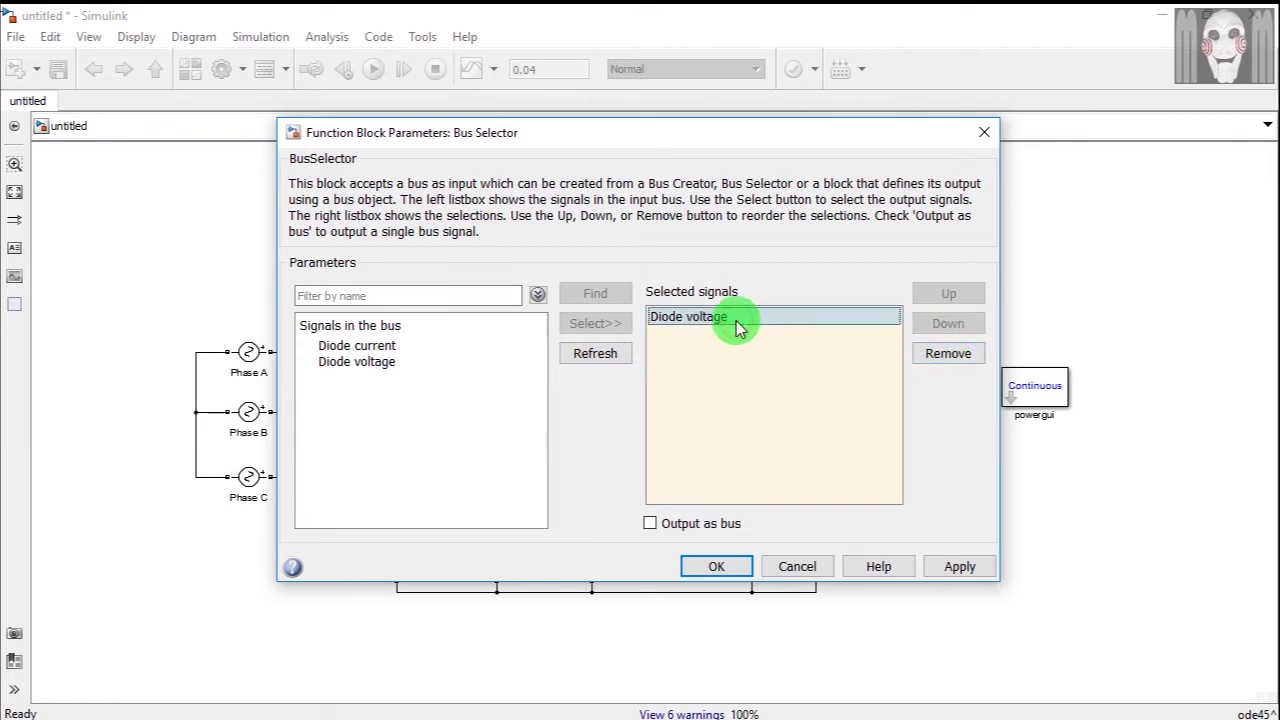
left_click(947, 354)
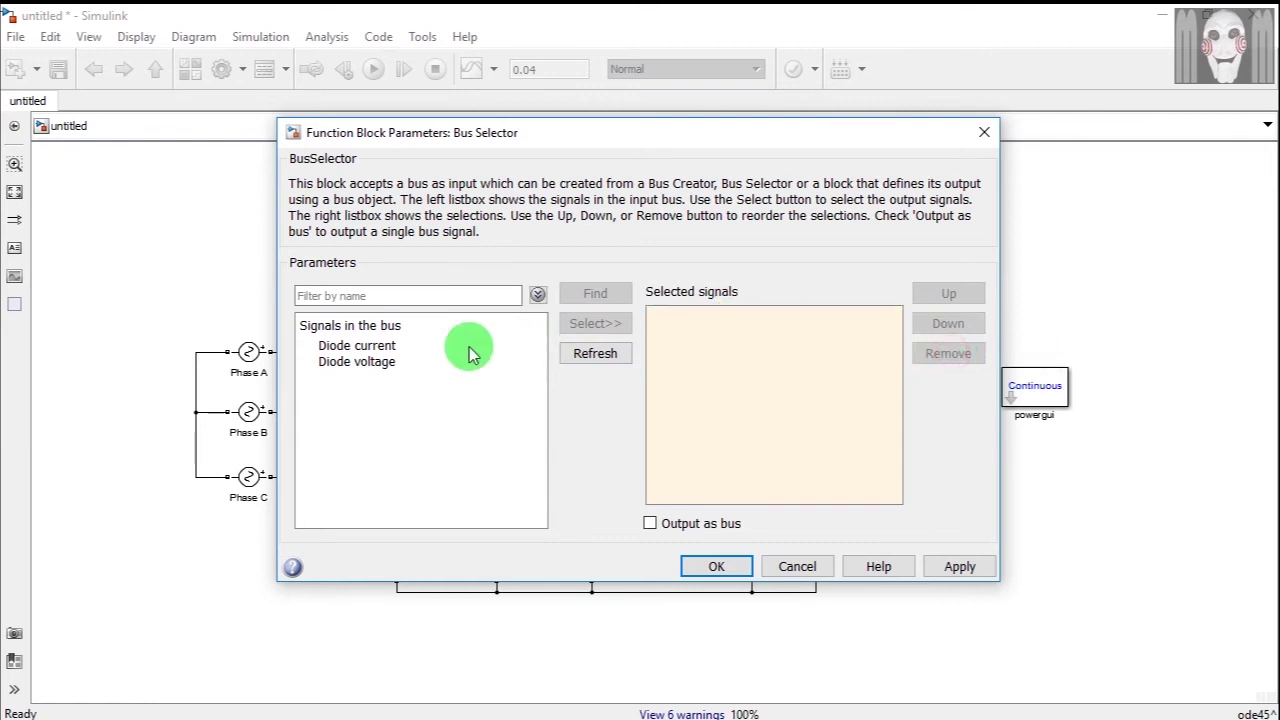
left_click(385, 347)
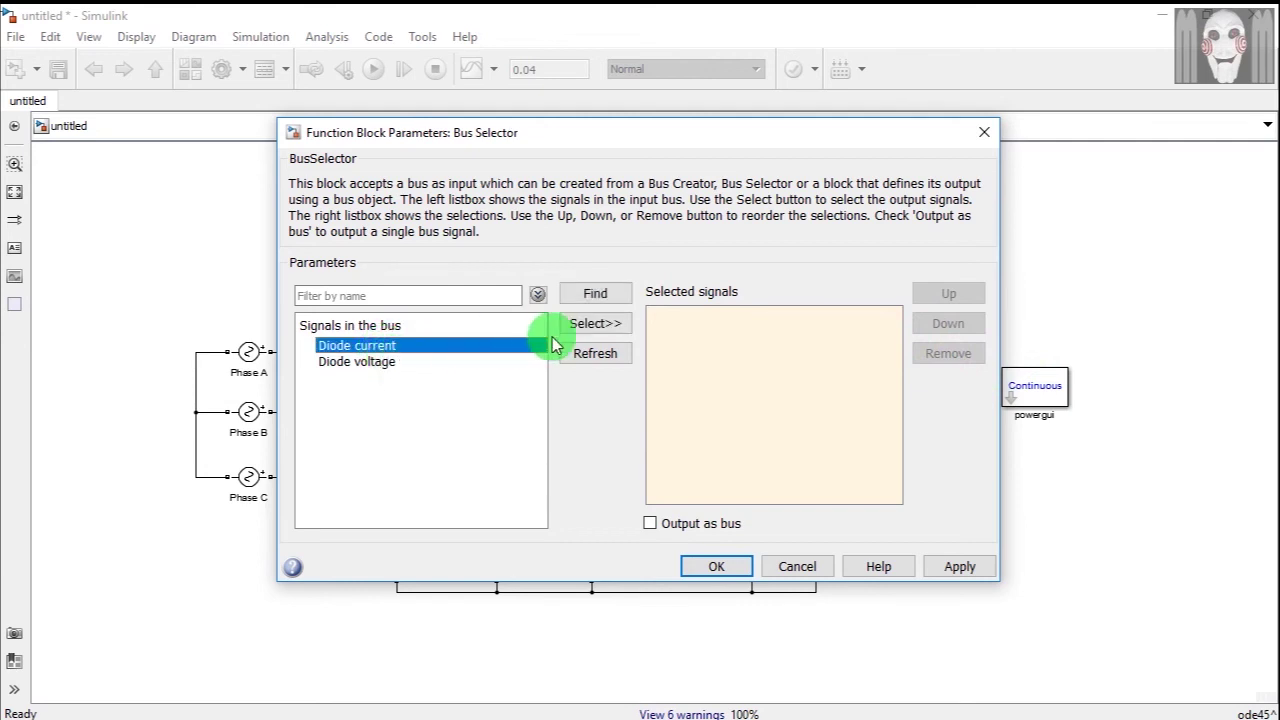
left_click(595, 328)
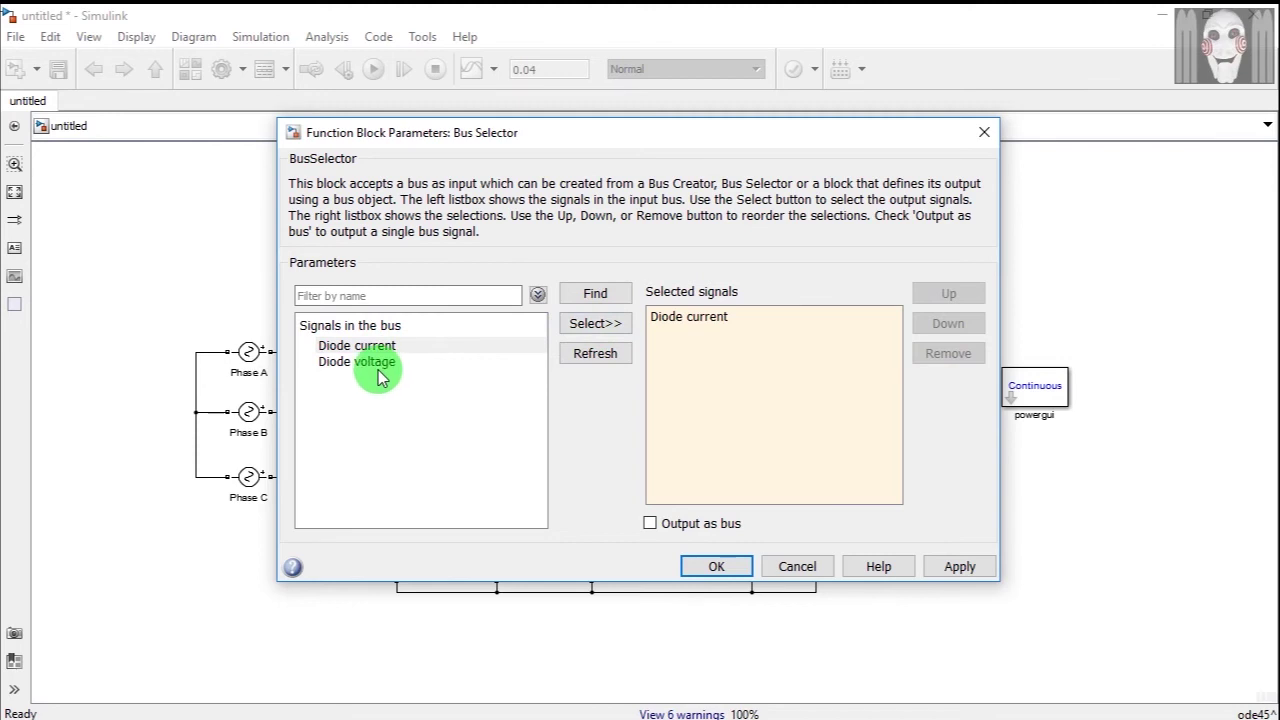
left_click(375, 363)
left_click(597, 330)
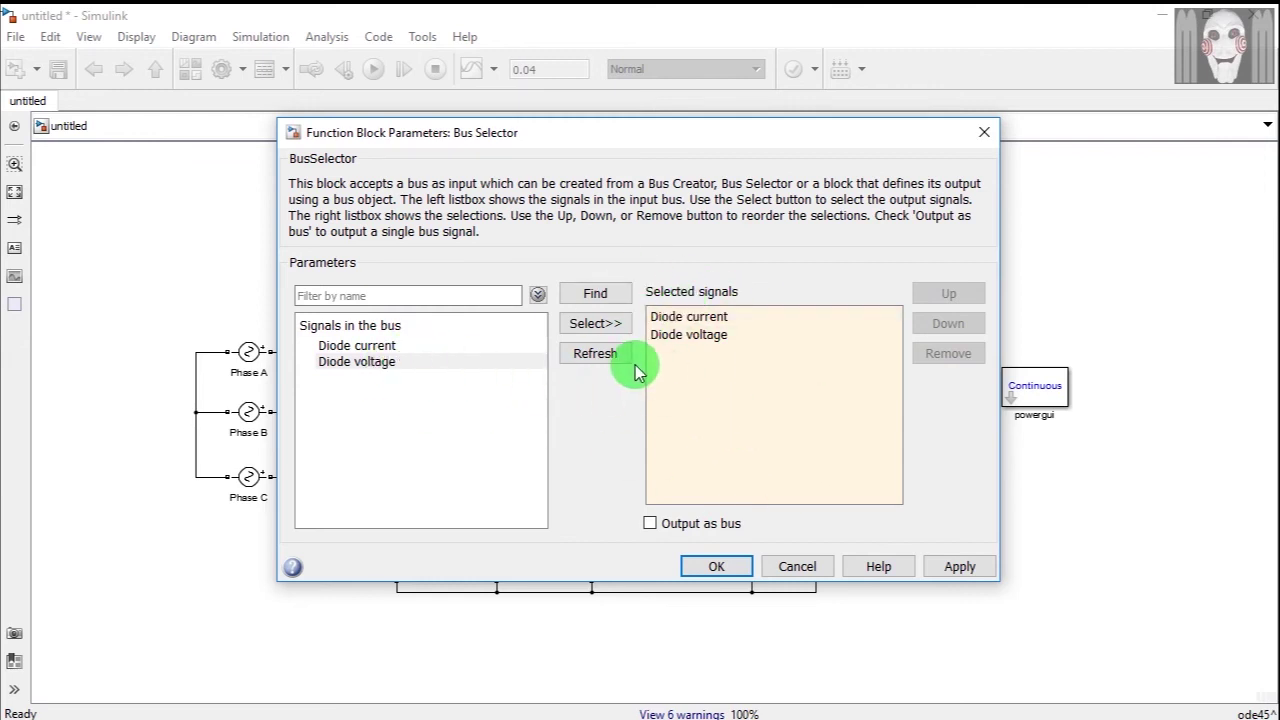
left_click(958, 568)
Step: Move the Scope up next to the bus selector's output
left_click(716, 566)
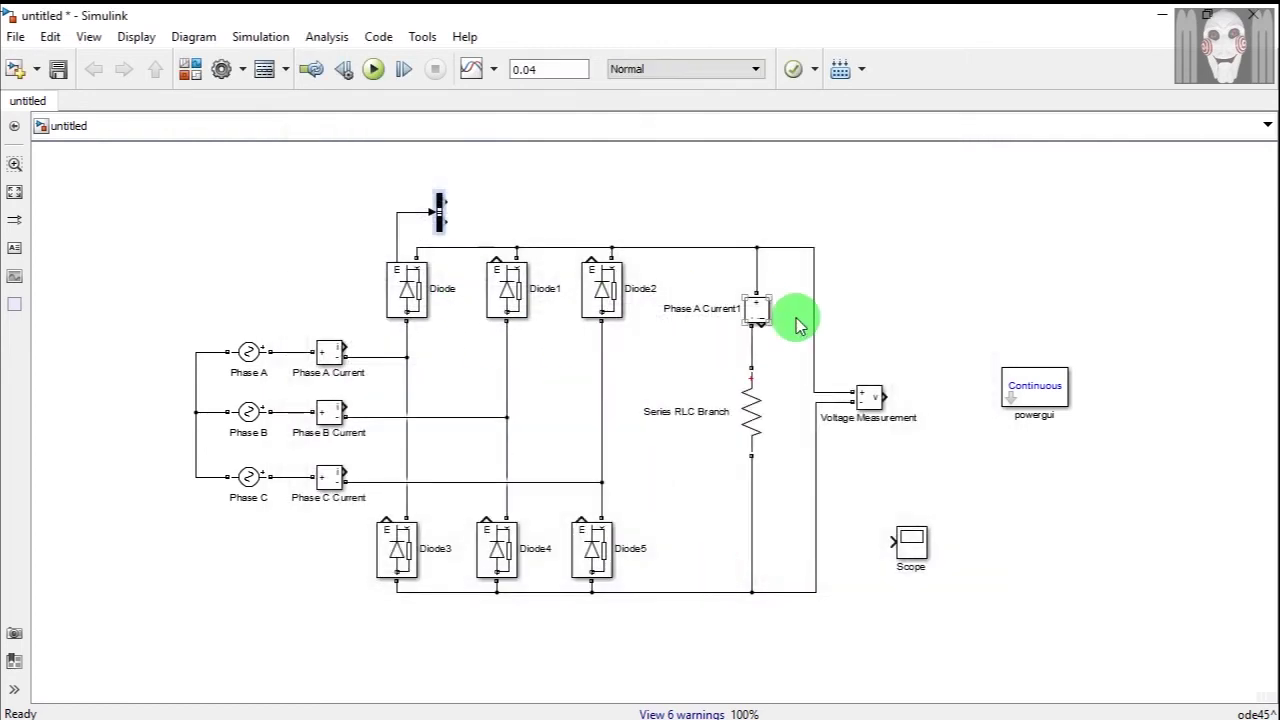
left_click(913, 553)
left_click_drag(913, 550, 854, 212)
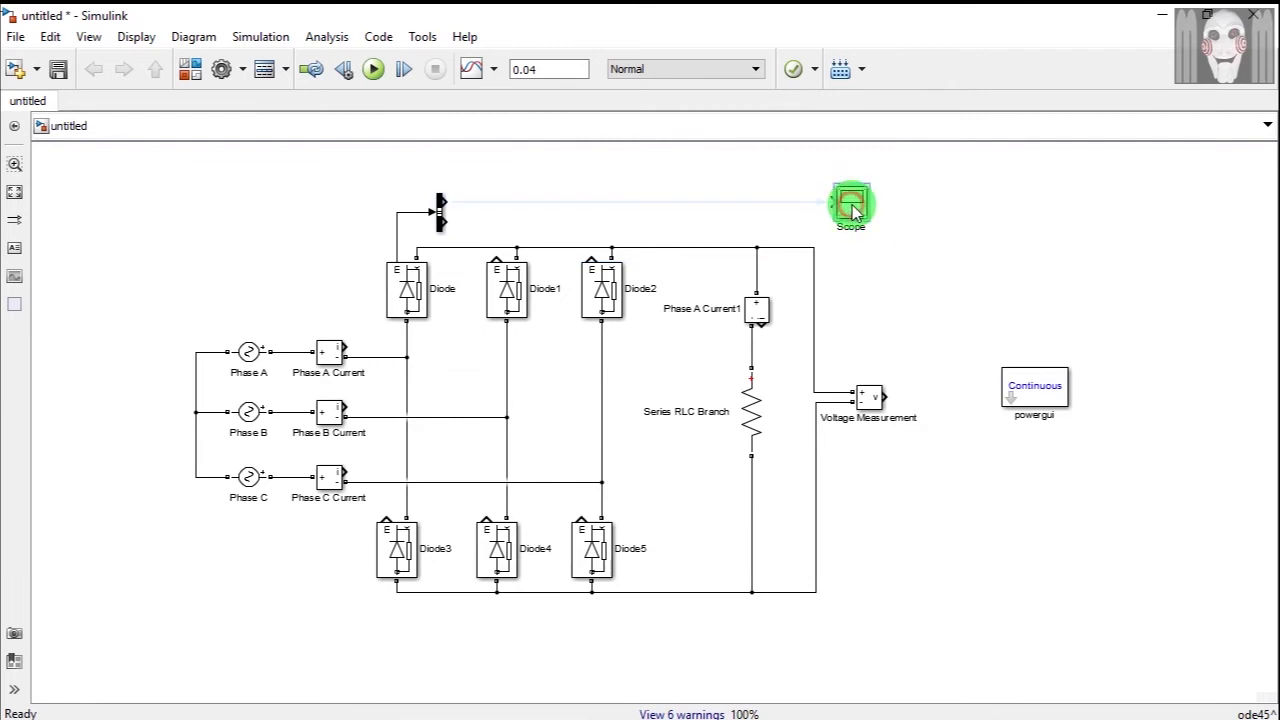
Step: Set the Scope's number of axes to 2
double_click(852, 207)
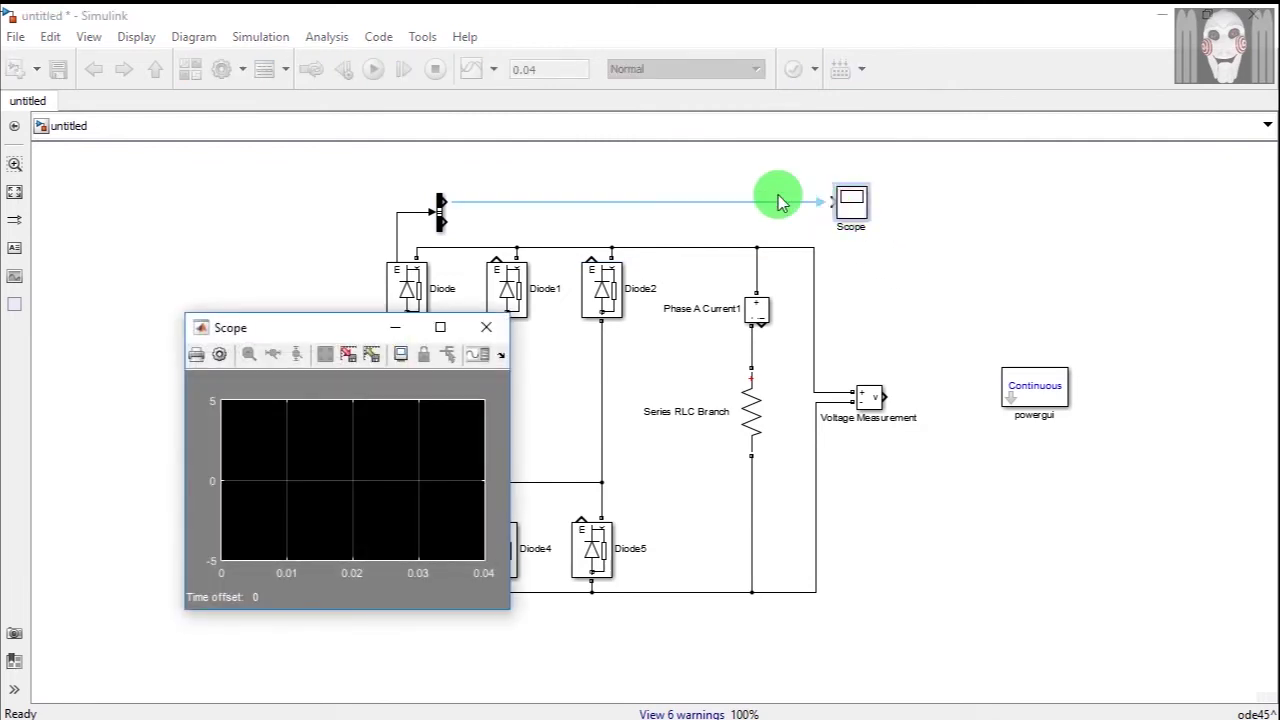
left_click(219, 356)
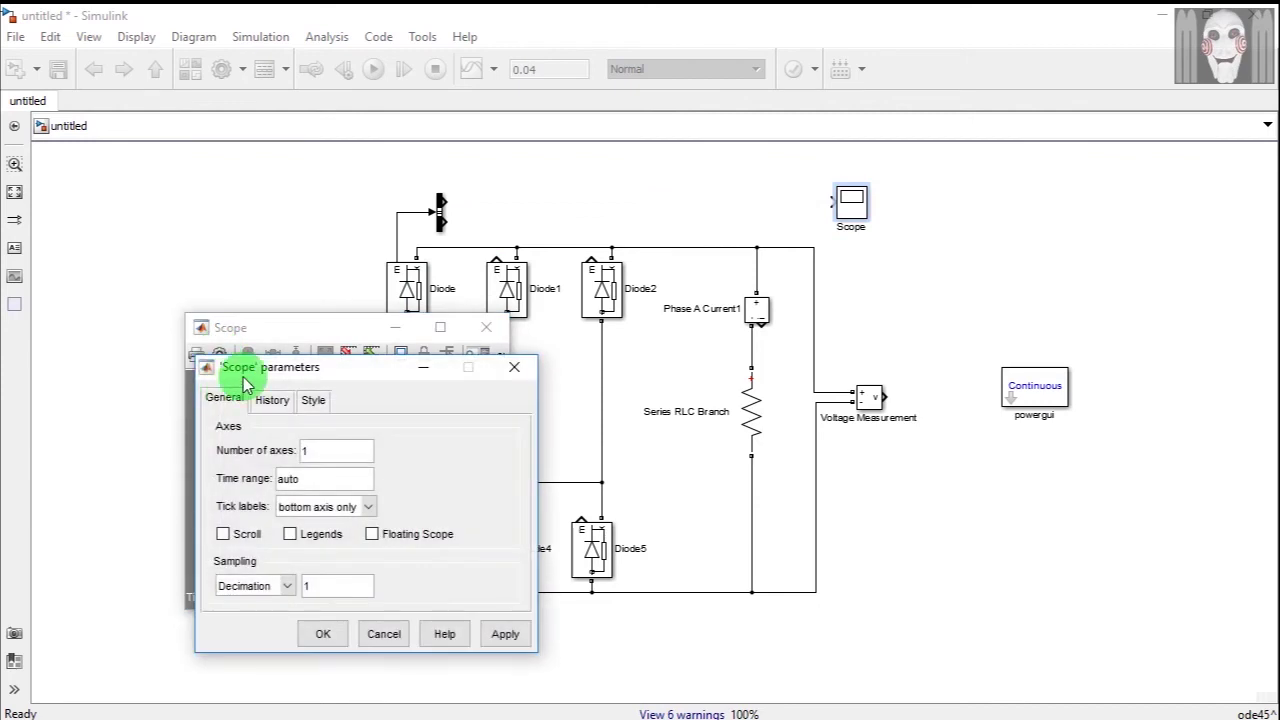
left_click(310, 453)
left_click_drag(310, 453, 299, 452)
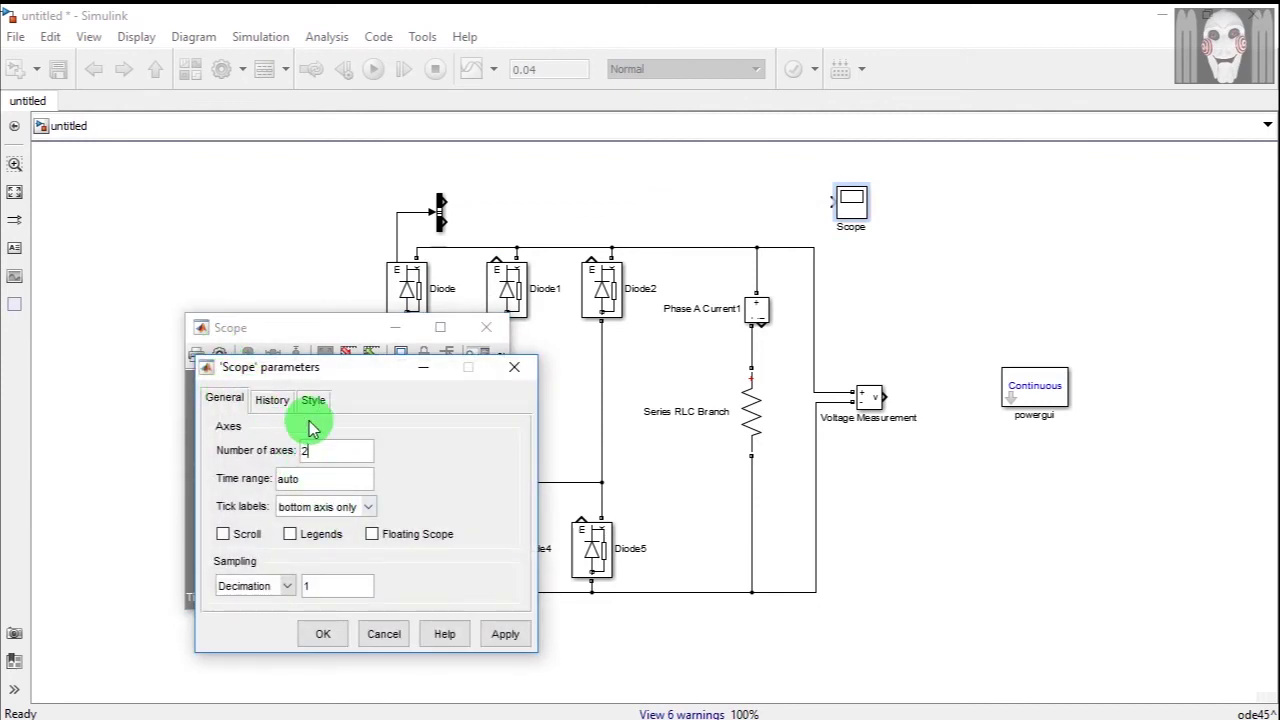
Step: Save Scope data to workspace as Load_voltage, Structure with time, without the 5000-point limit
left_click(274, 400)
left_click(218, 442)
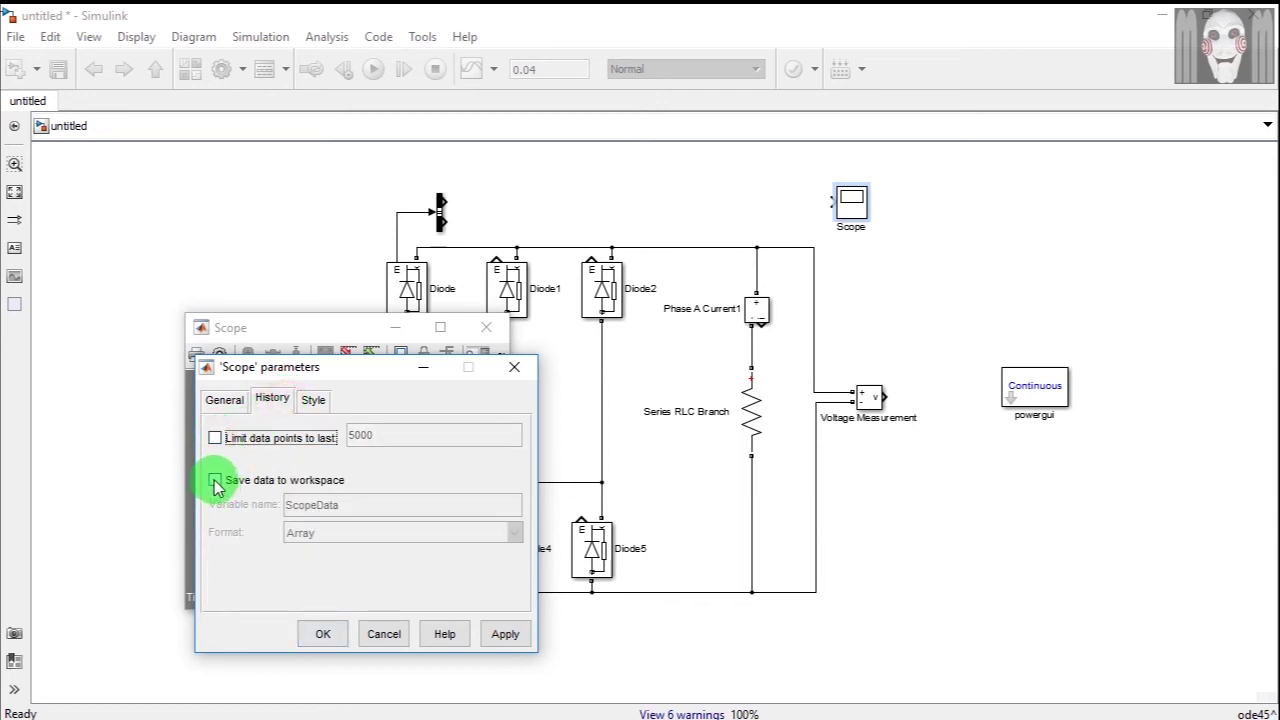
left_click(215, 481)
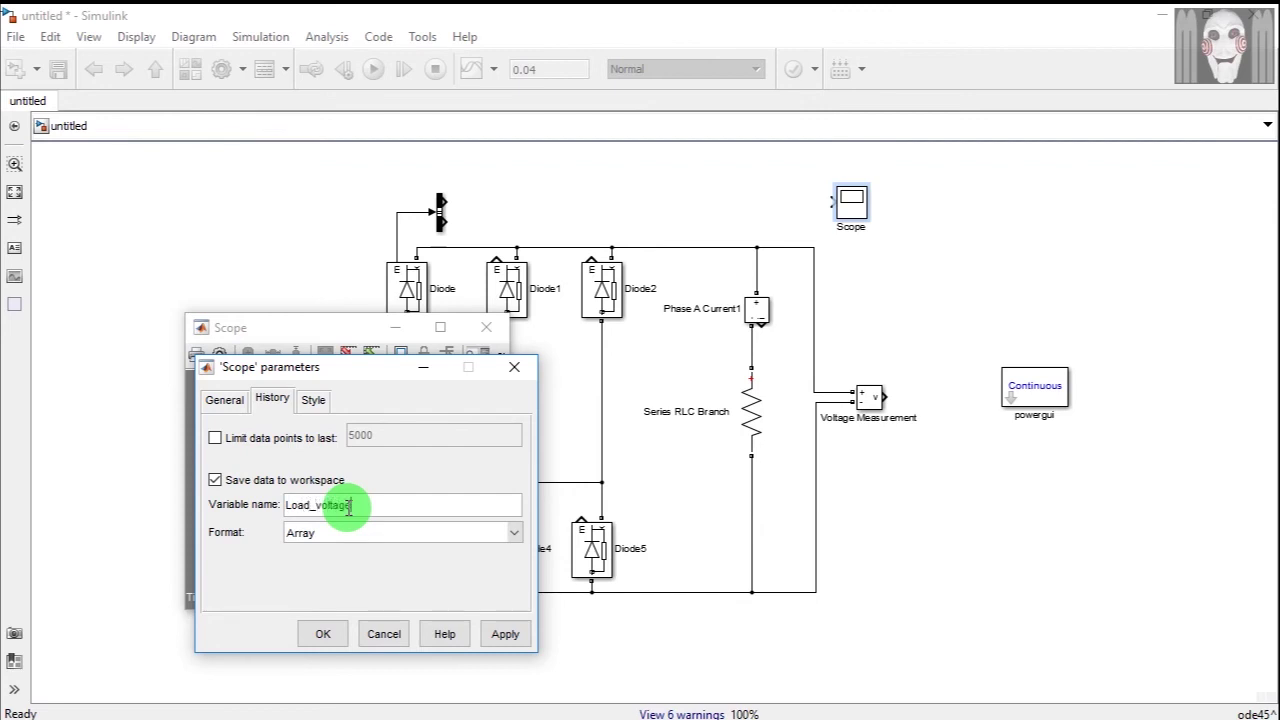
left_click(515, 540)
left_click(503, 549)
left_click(506, 633)
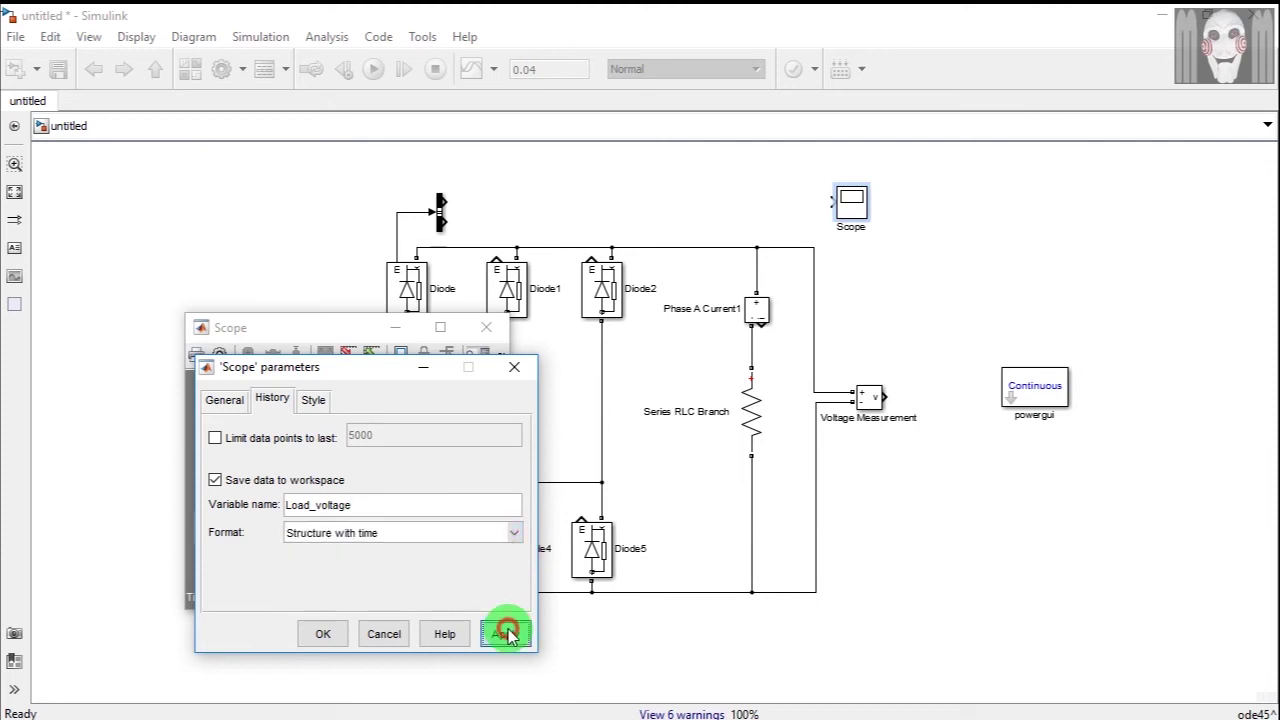
left_click(320, 633)
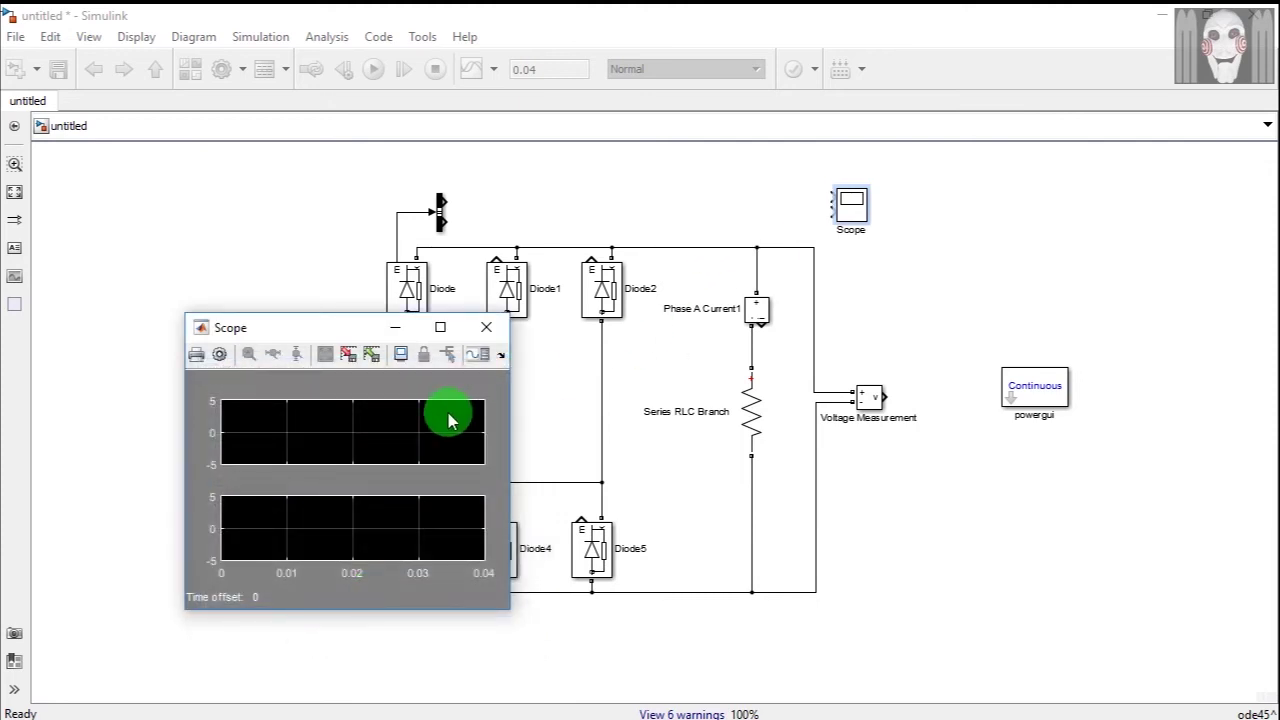
left_click(486, 327)
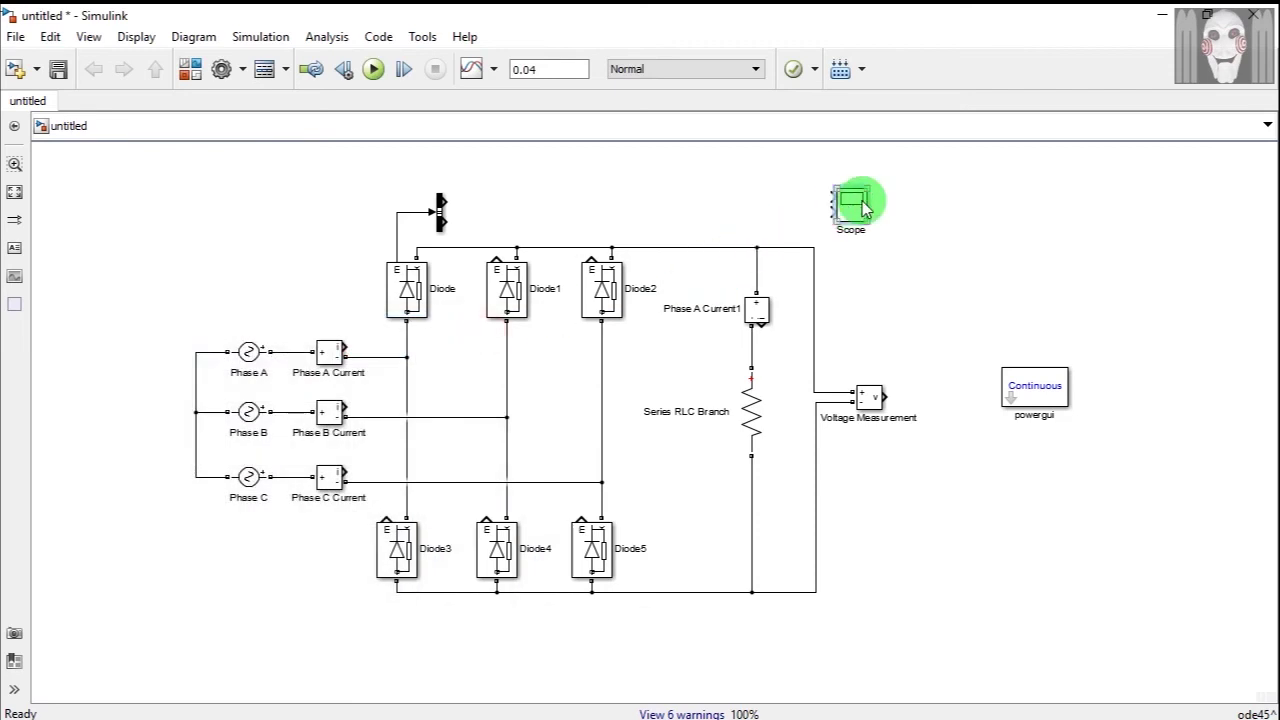
Step: Put the Scope beside Voltage Measurement, move powergui up, and copy Scope into Scope1 and Scope2
mouse_move(866, 207)
left_mouse_down()
mouse_move(929, 351)
mouse_move(957, 380)
mouse_move(876, 399)
mouse_move(946, 389)
mouse_move(851, 371)
mouse_move(797, 329)
mouse_move(767, 325)
left_mouse_up()
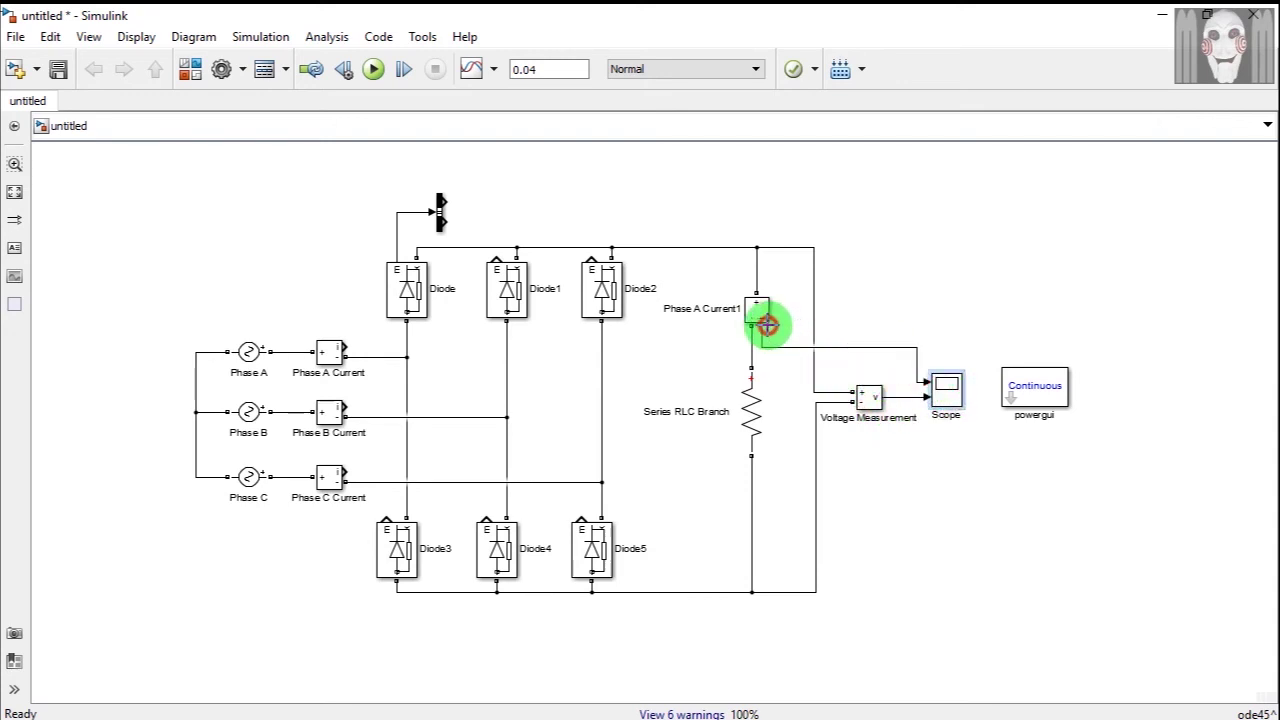
left_click_drag(1036, 389, 866, 194)
left_click(945, 392)
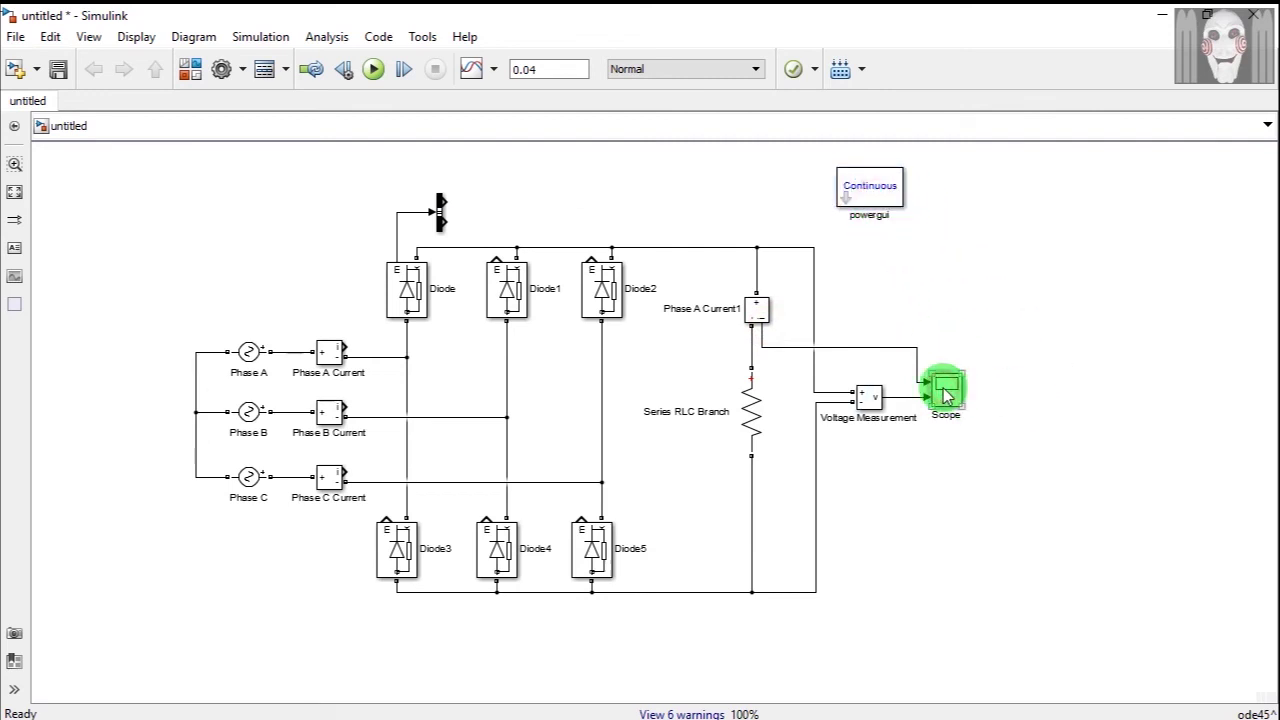
mouse_move(945, 392)
left_mouse_down()
mouse_move(983, 420)
mouse_move(586, 229)
mouse_move(529, 206)
mouse_move(477, 208)
mouse_move(492, 206)
mouse_move(488, 223)
mouse_move(571, 225)
left_mouse_up()
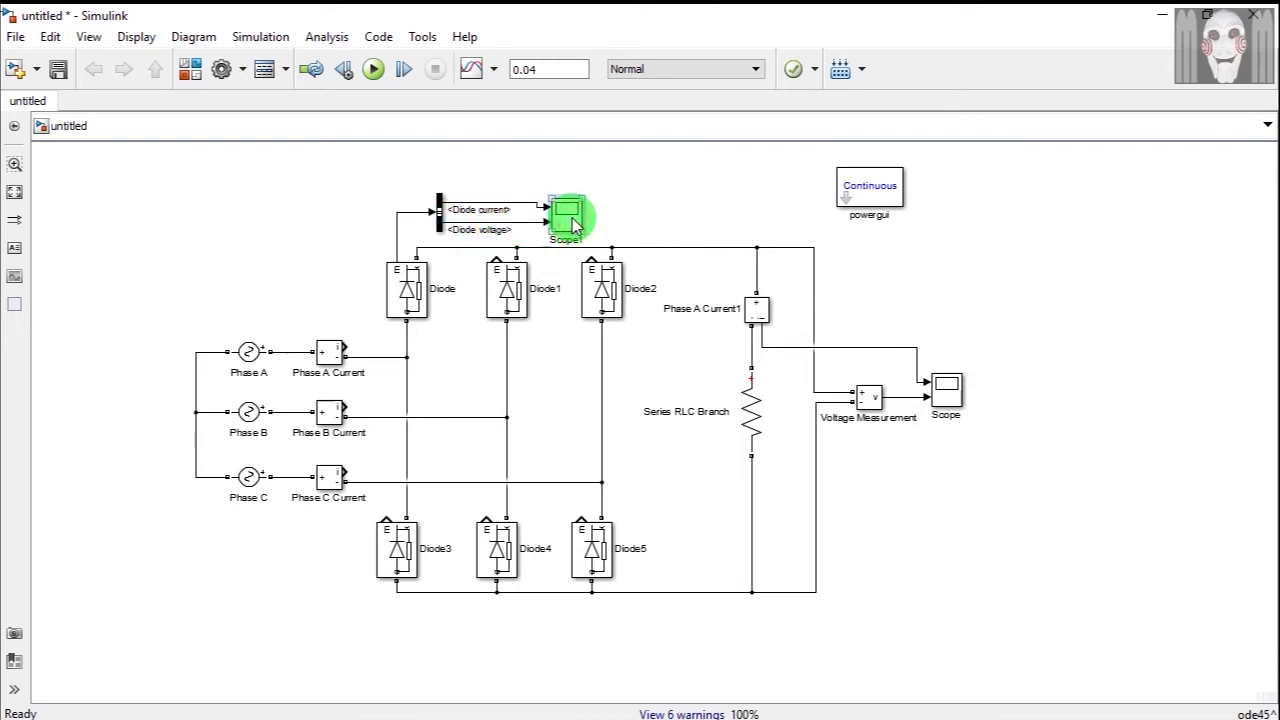
left_click_drag(580, 222, 356, 234)
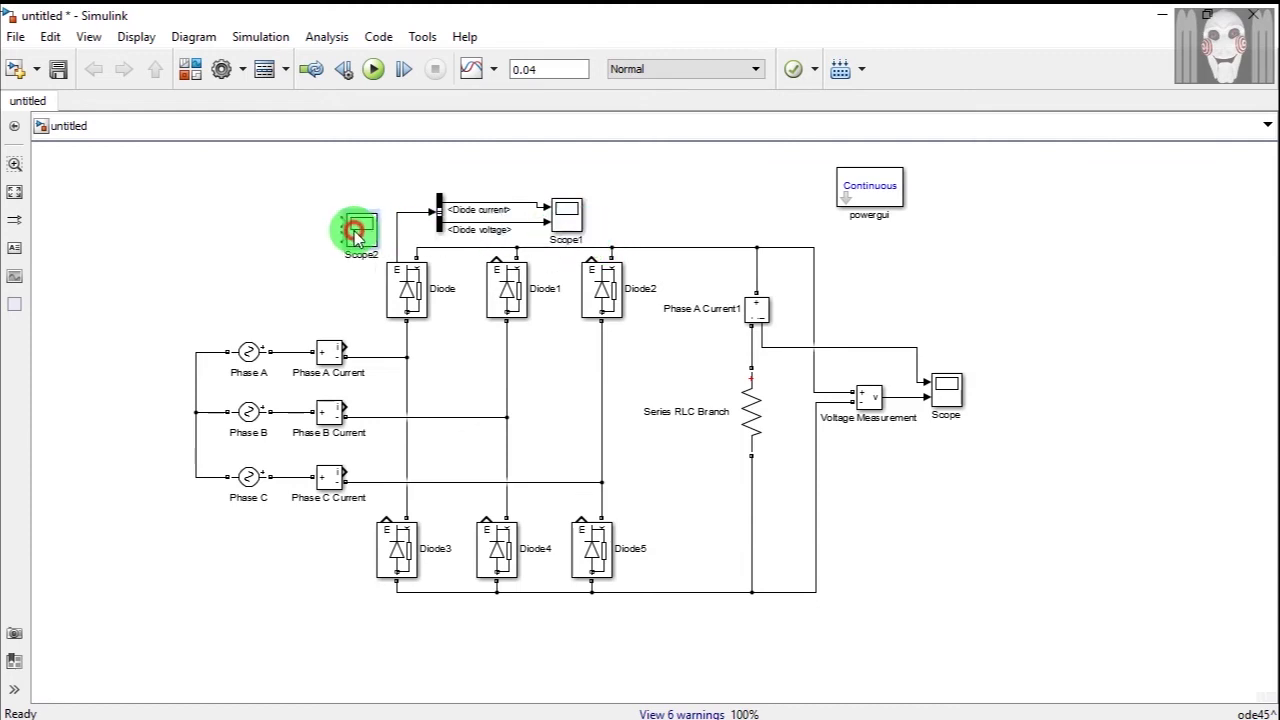
Step: Shift the three phase sources and their current blocks to the left
left_click_drag(161, 333, 342, 522)
left_click_drag(323, 477, 252, 483)
left_click(279, 266)
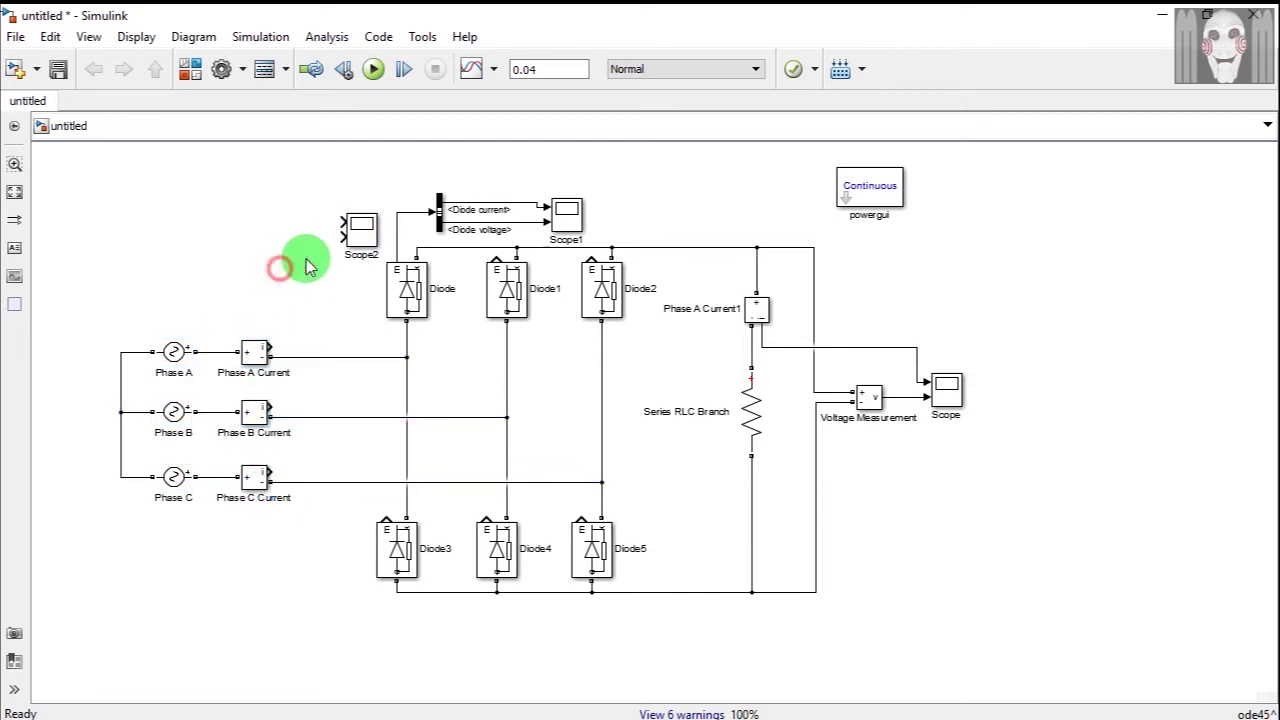
Step: Give Scope2 3 axes and turn off its Save data to workspace option
double_click(358, 230)
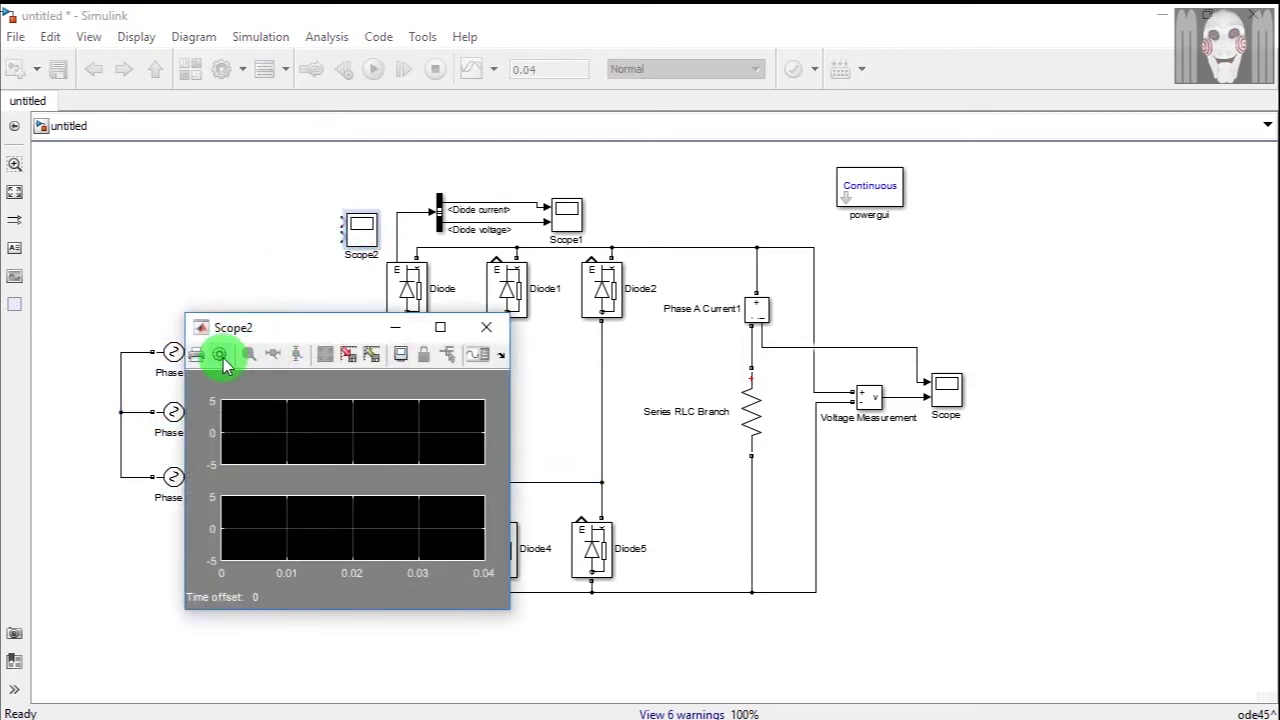
left_click(222, 357)
left_click_drag(316, 446, 284, 450)
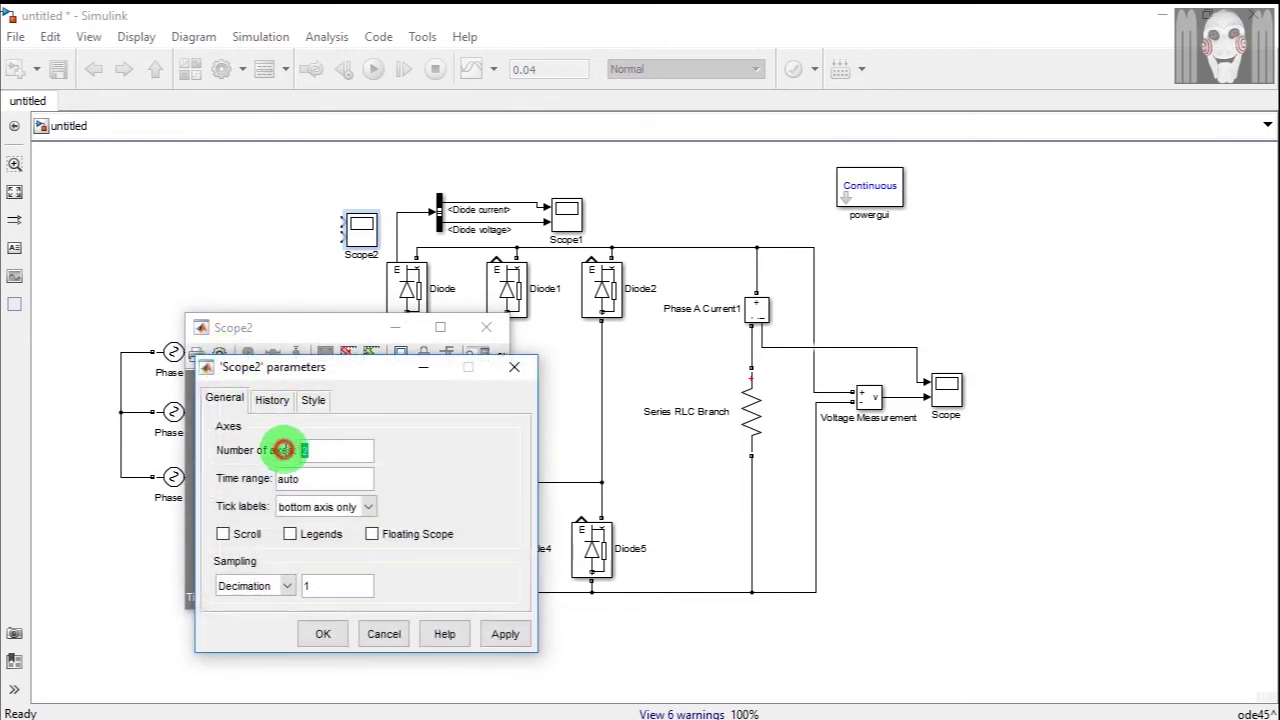
type("3")
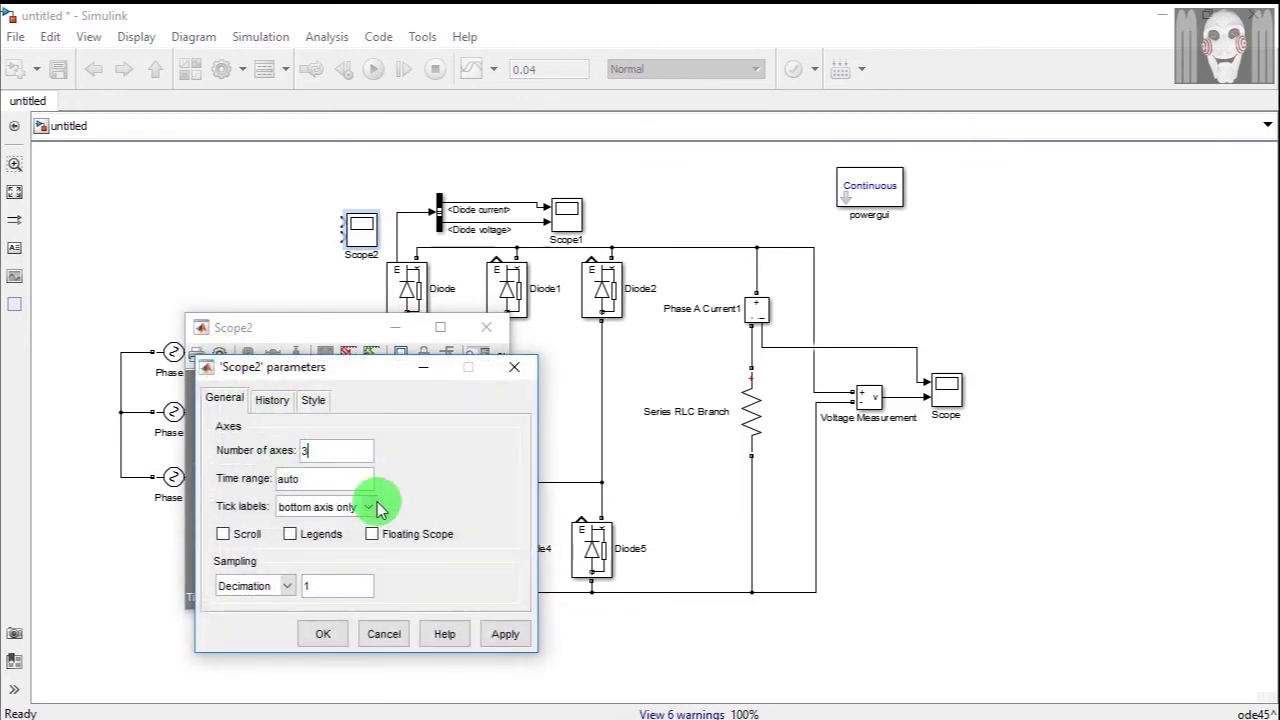
left_click(500, 636)
left_click(271, 398)
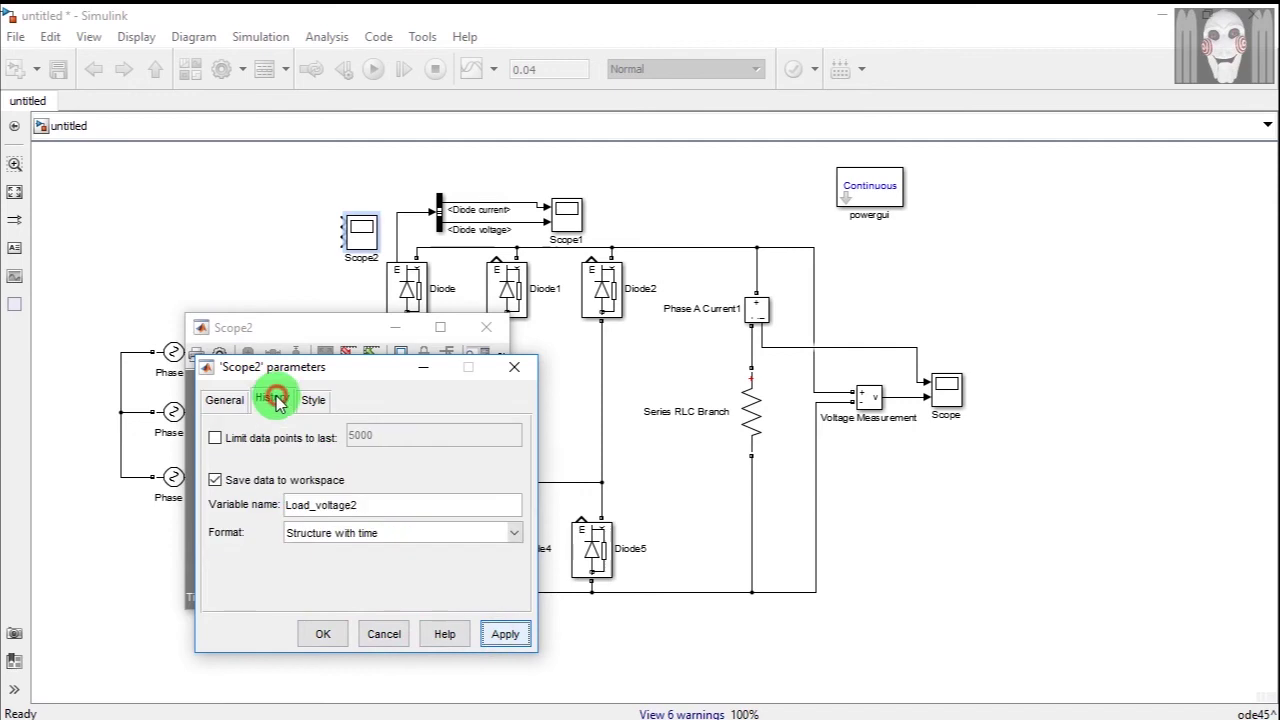
left_click(215, 481)
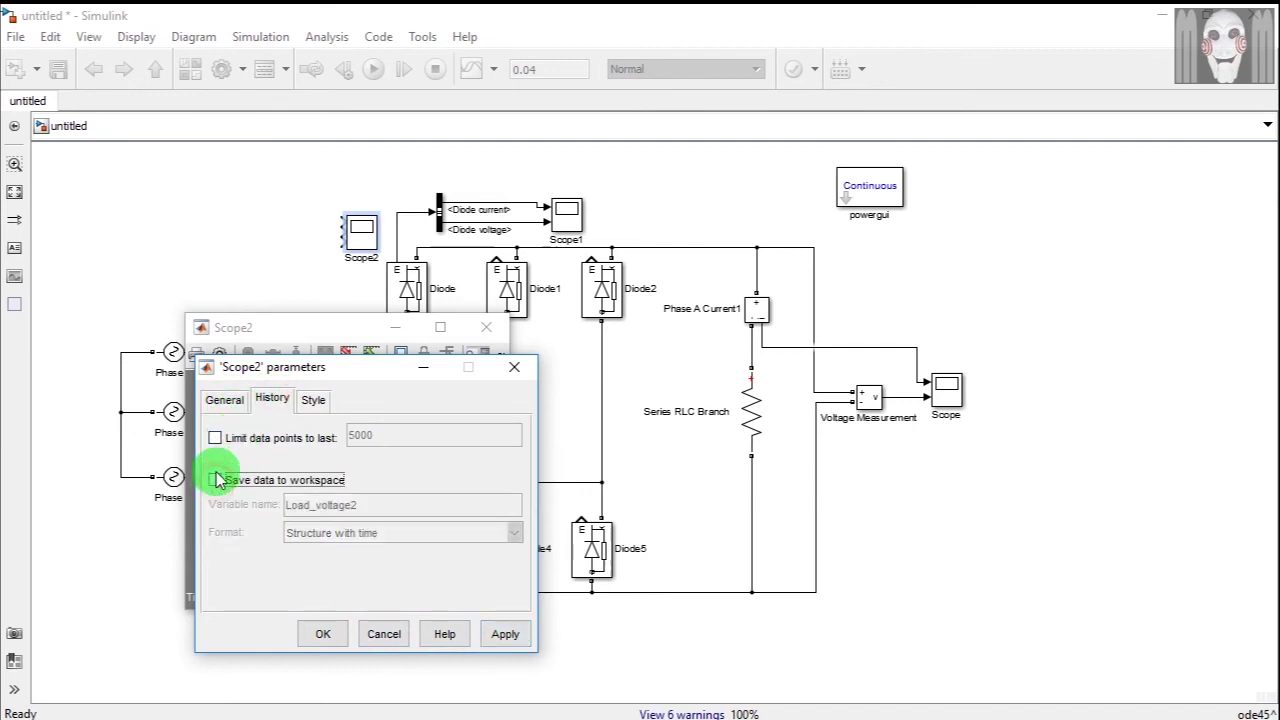
left_click(227, 401)
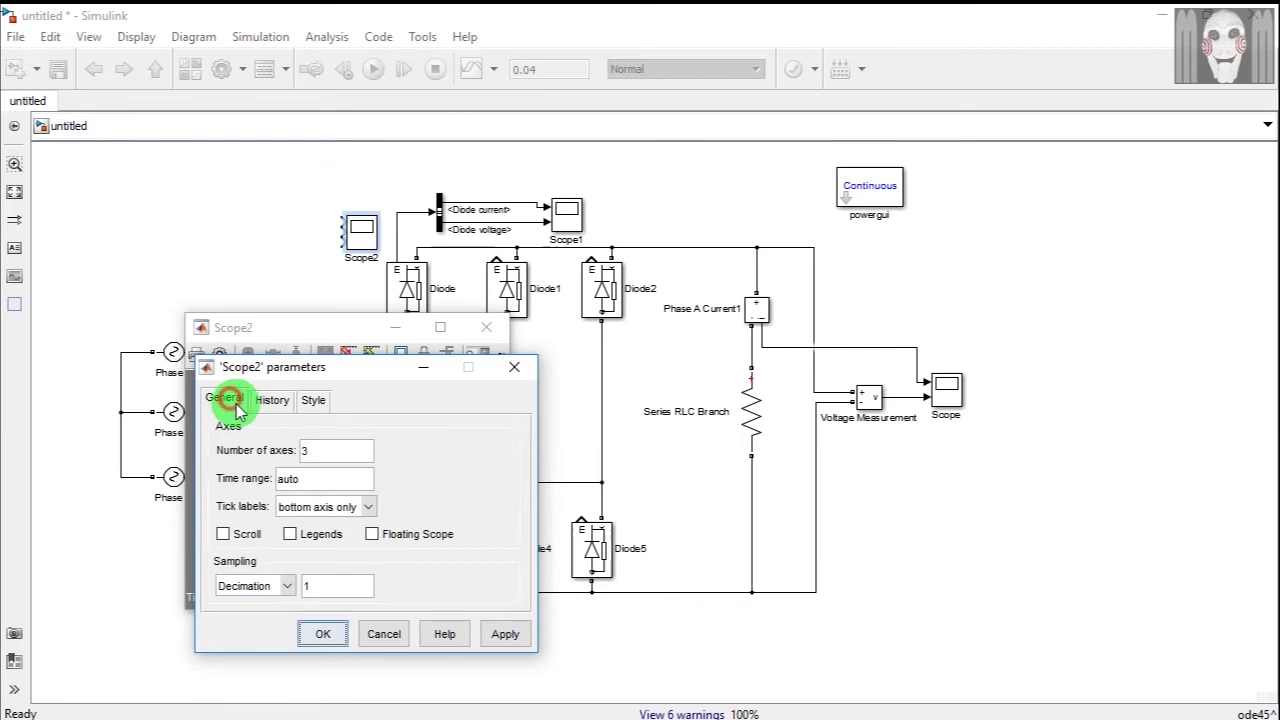
left_click(326, 632)
left_click(491, 327)
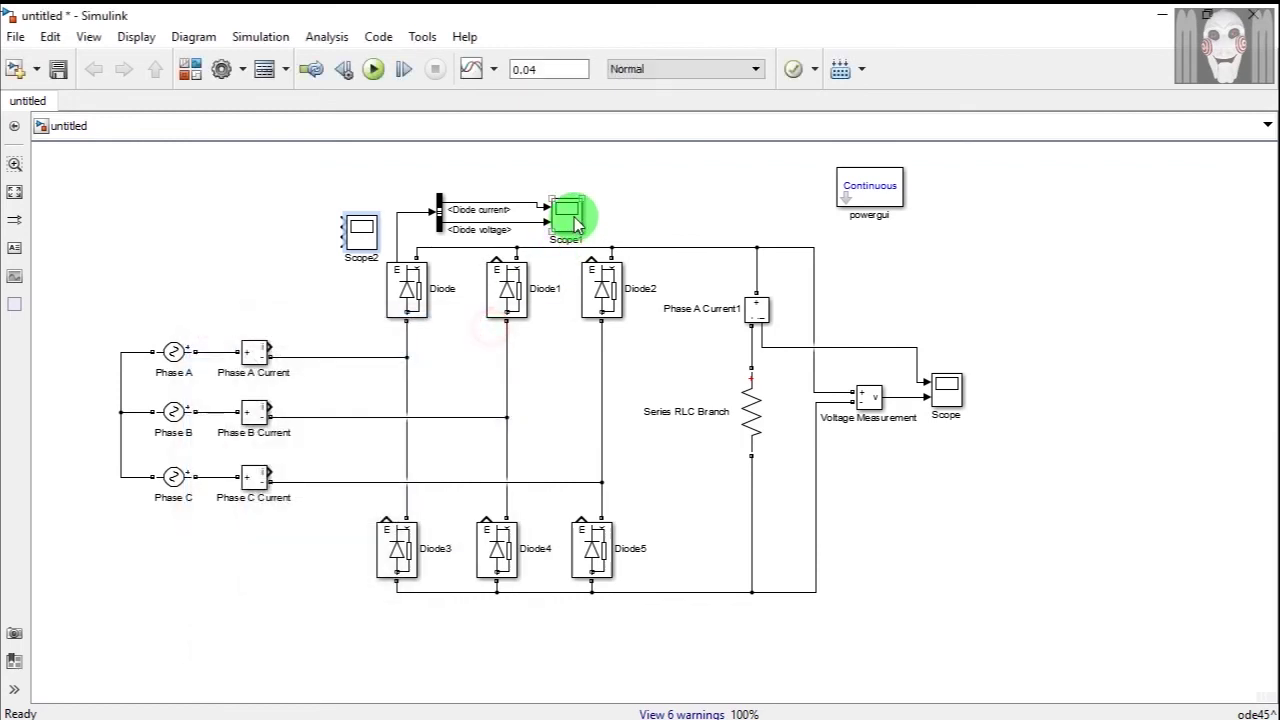
Step: Turn off Save data to workspace in Scope1's parameters
double_click(570, 216)
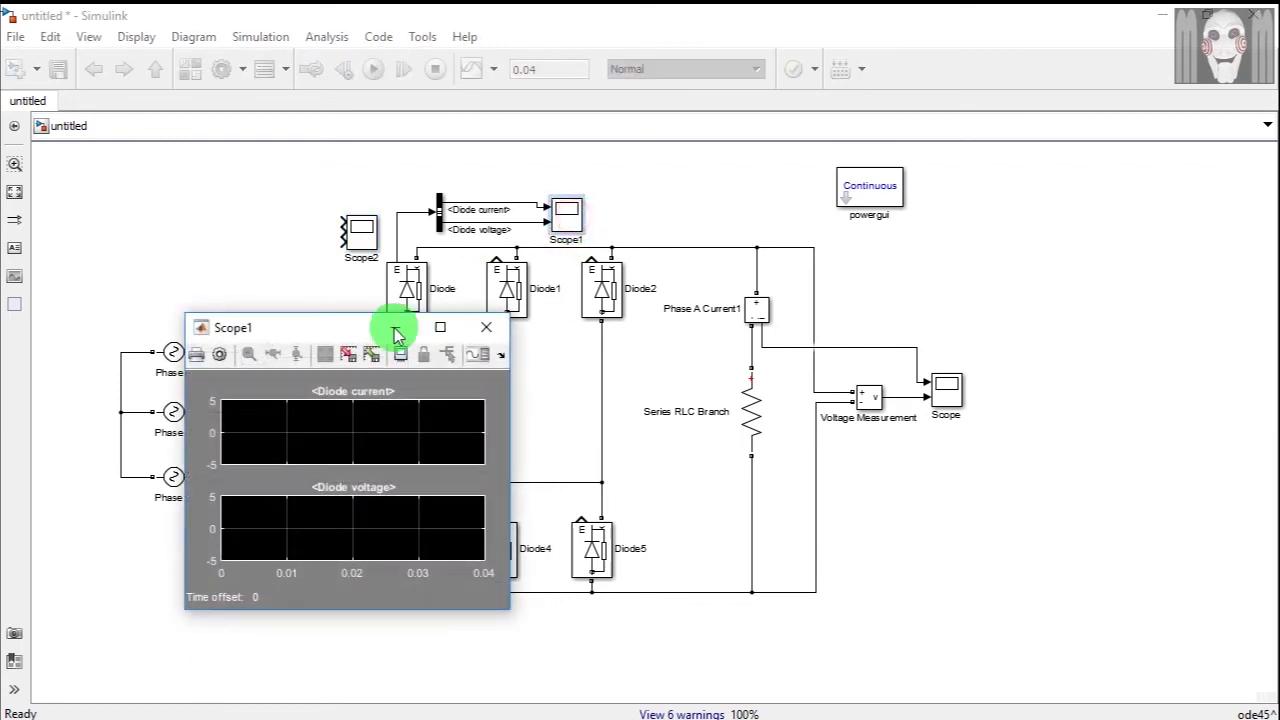
left_click(220, 355)
left_click(272, 398)
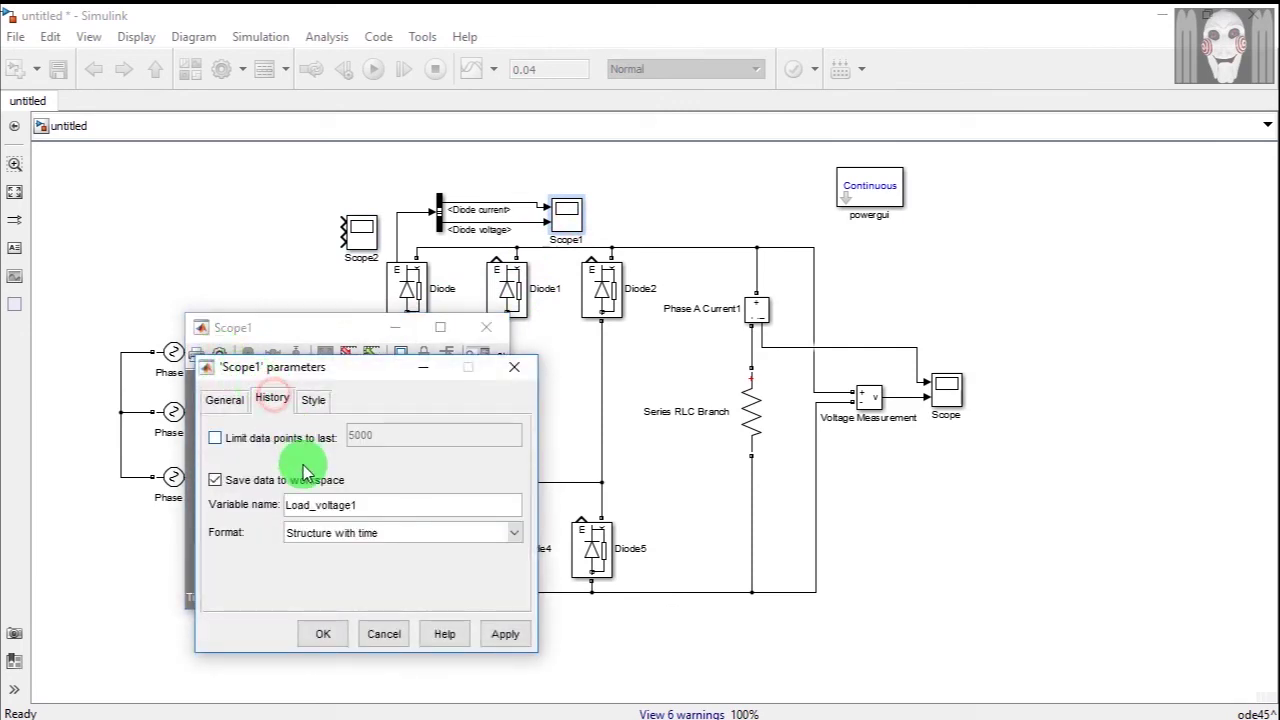
left_click(263, 480)
left_click(502, 633)
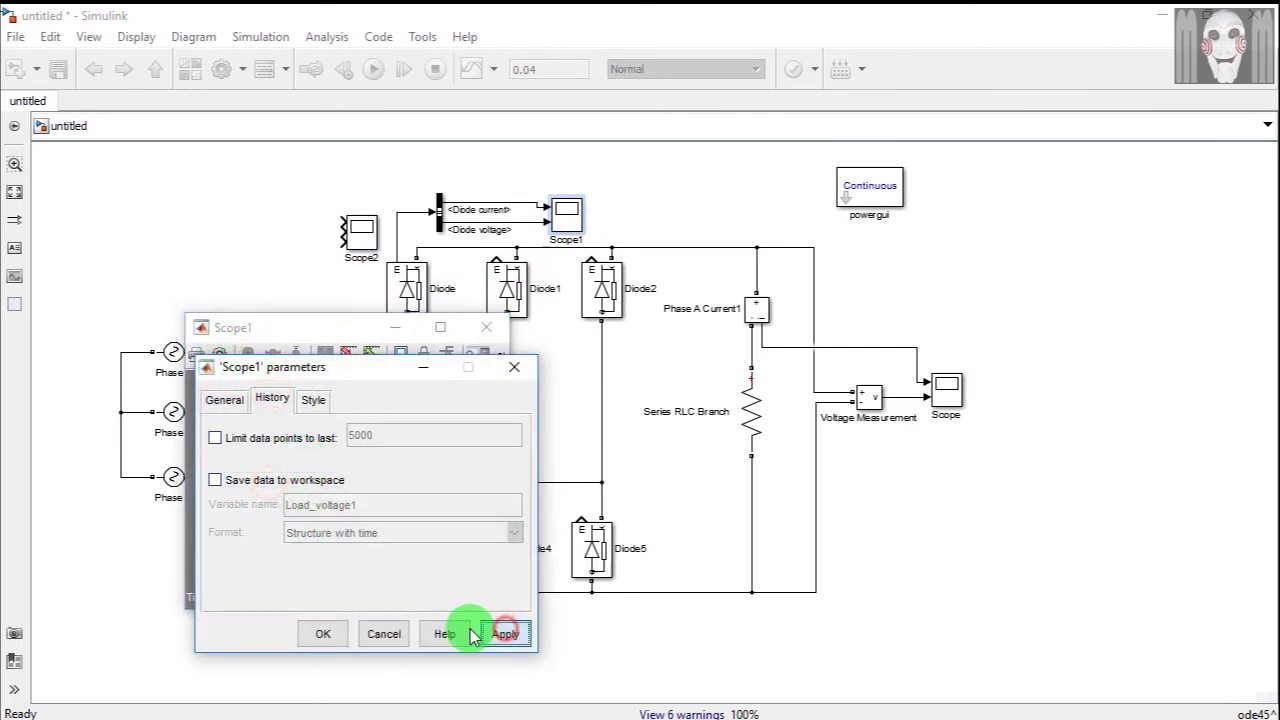
left_click(322, 640)
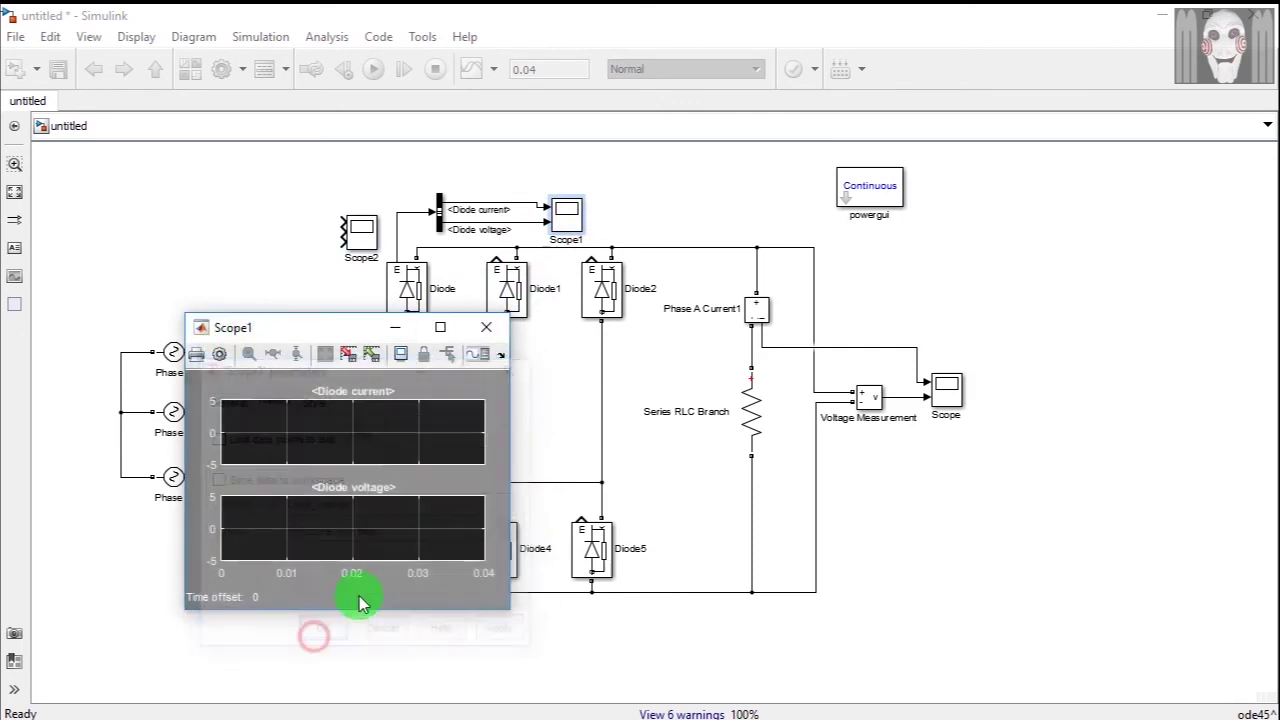
Step: Move the powergui block further left and shift Scope2 slightly
left_click(493, 333)
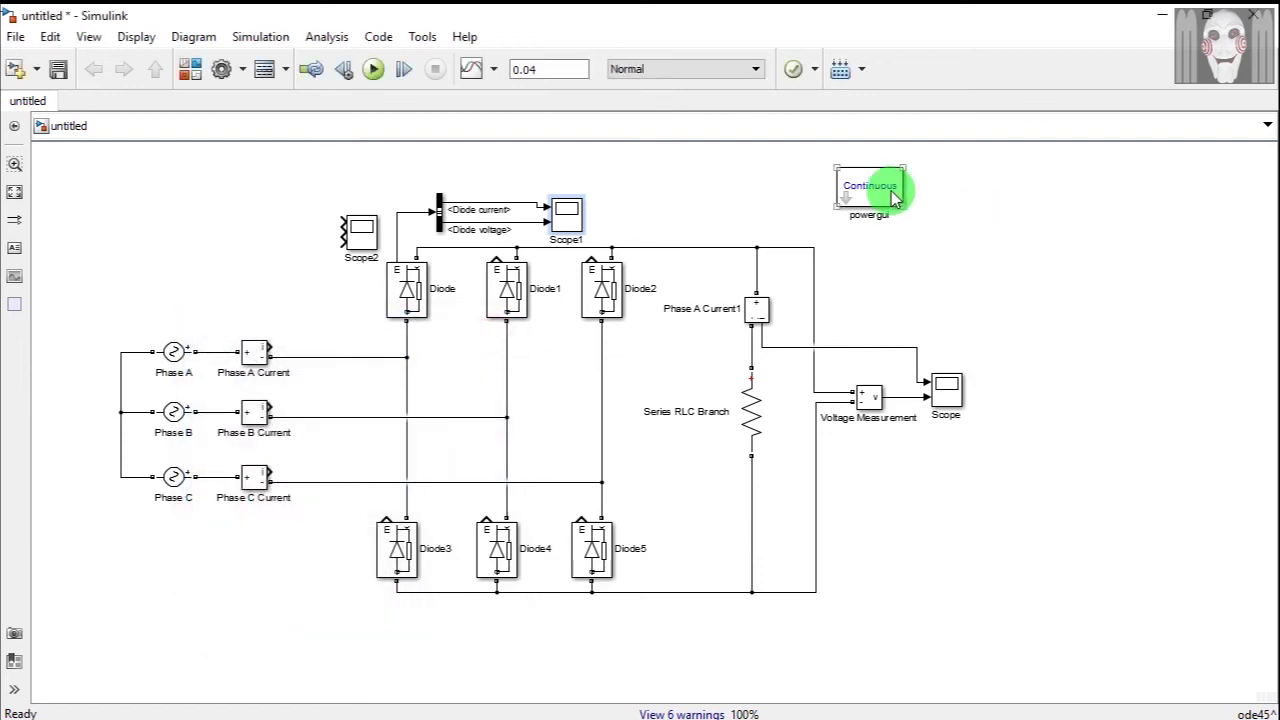
left_click_drag(869, 189, 718, 197)
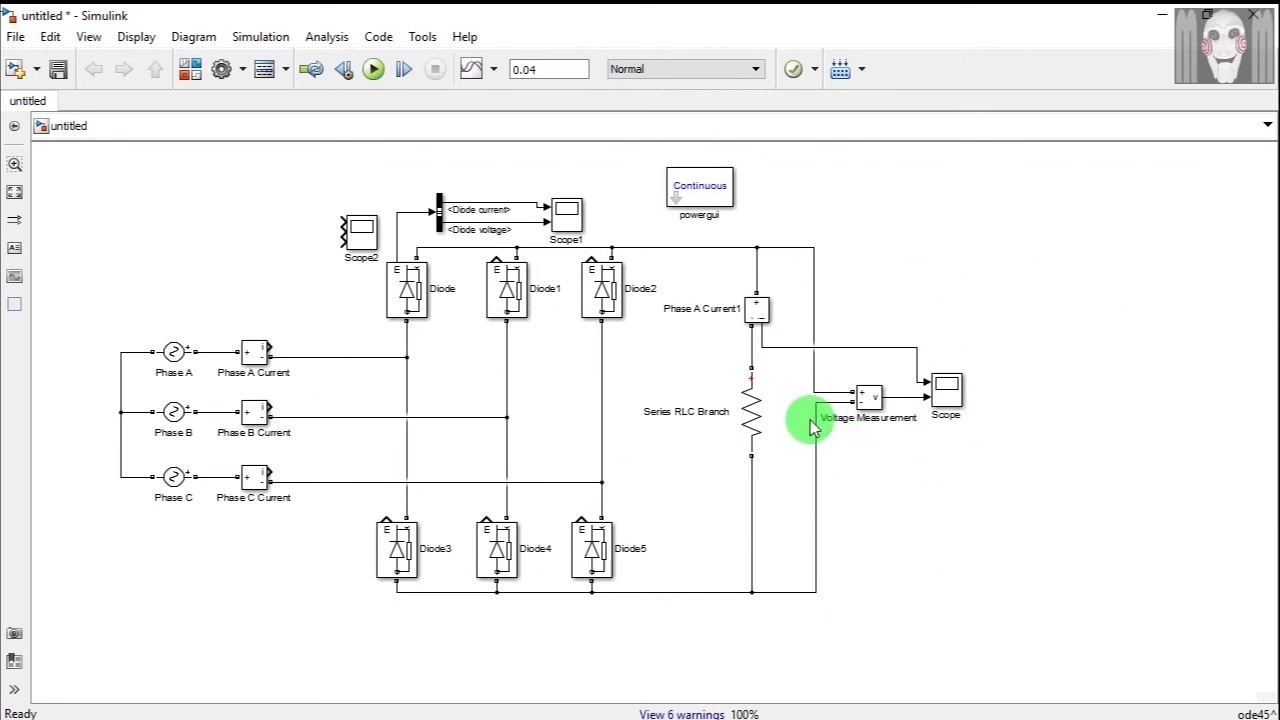
scroll(812, 428, "up", 1)
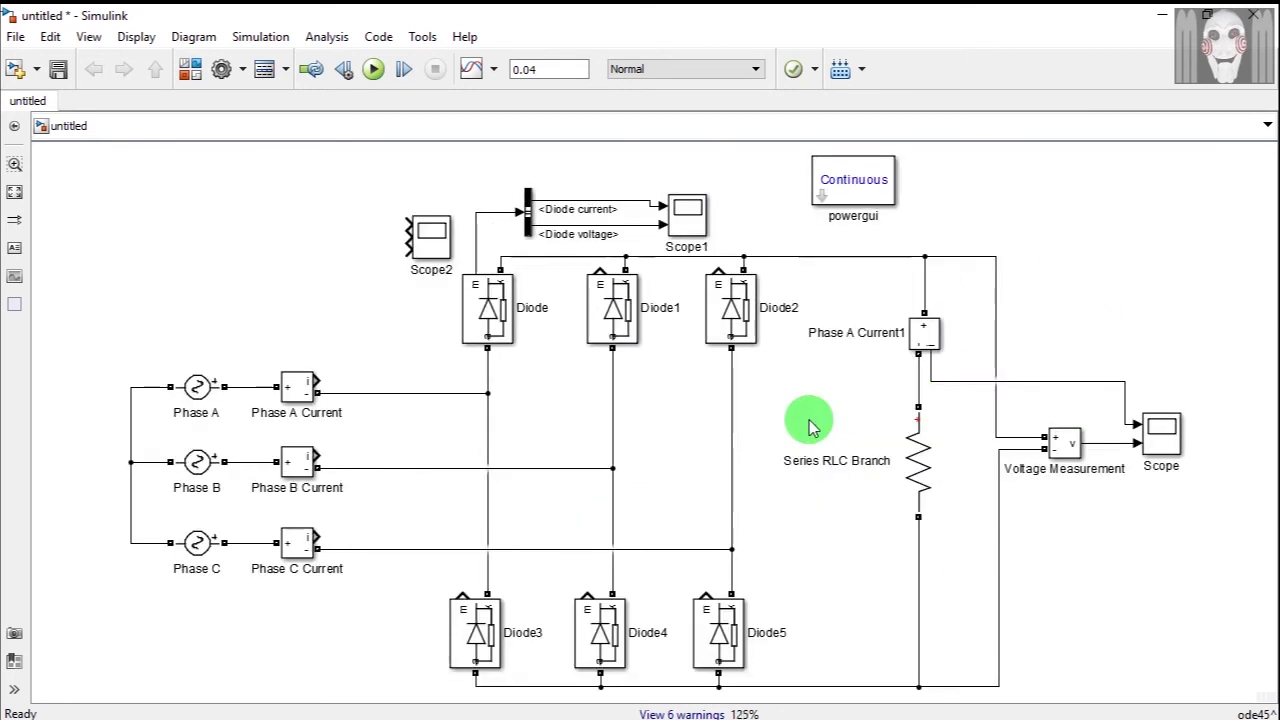
left_click(412, 230)
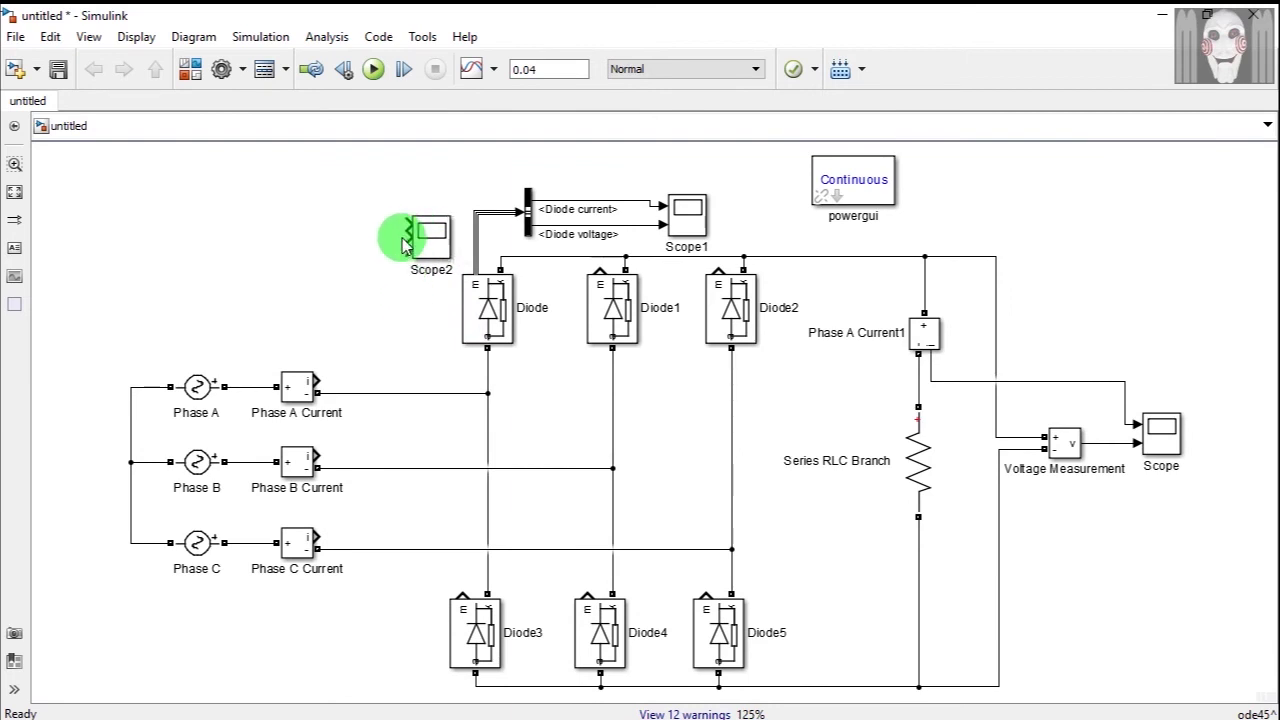
left_click_drag(425, 234, 410, 280)
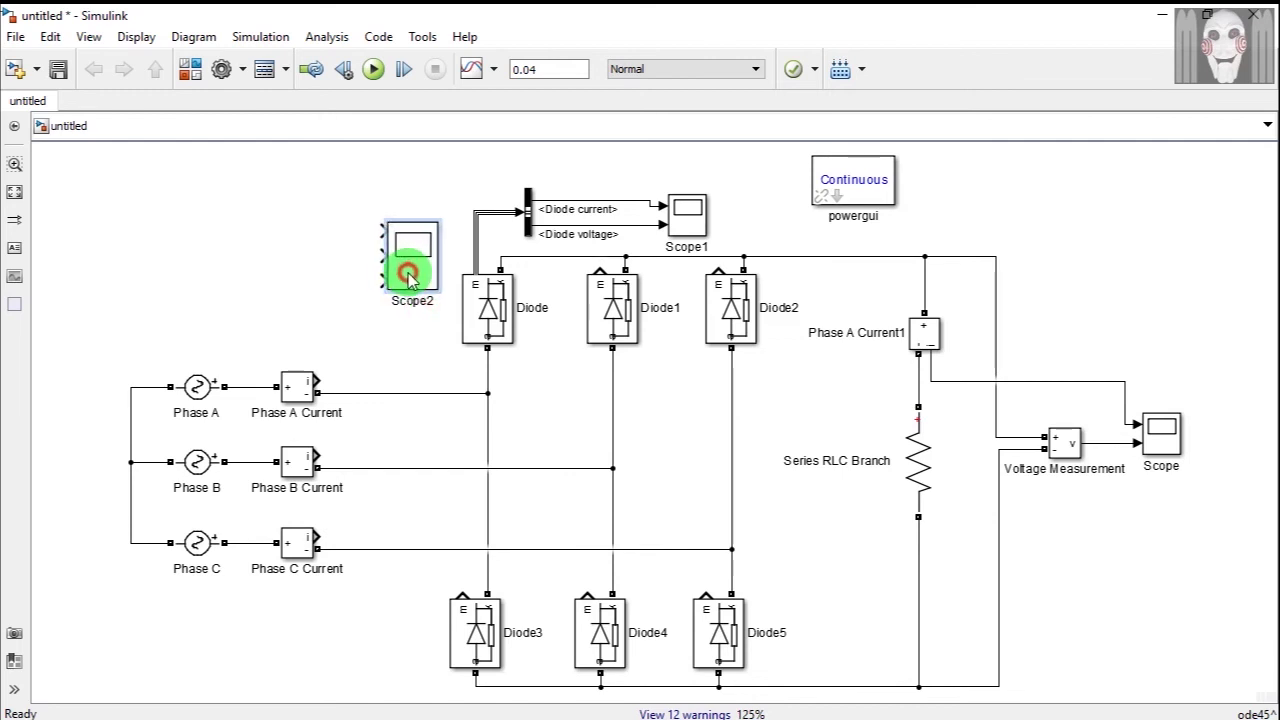
Step: Wire Phase A, B and C Current into Scope2's three inputs, placing it beside the Diode block
left_click_drag(380, 233, 316, 381)
left_click_drag(383, 259, 316, 455)
left_click_drag(422, 285, 317, 538)
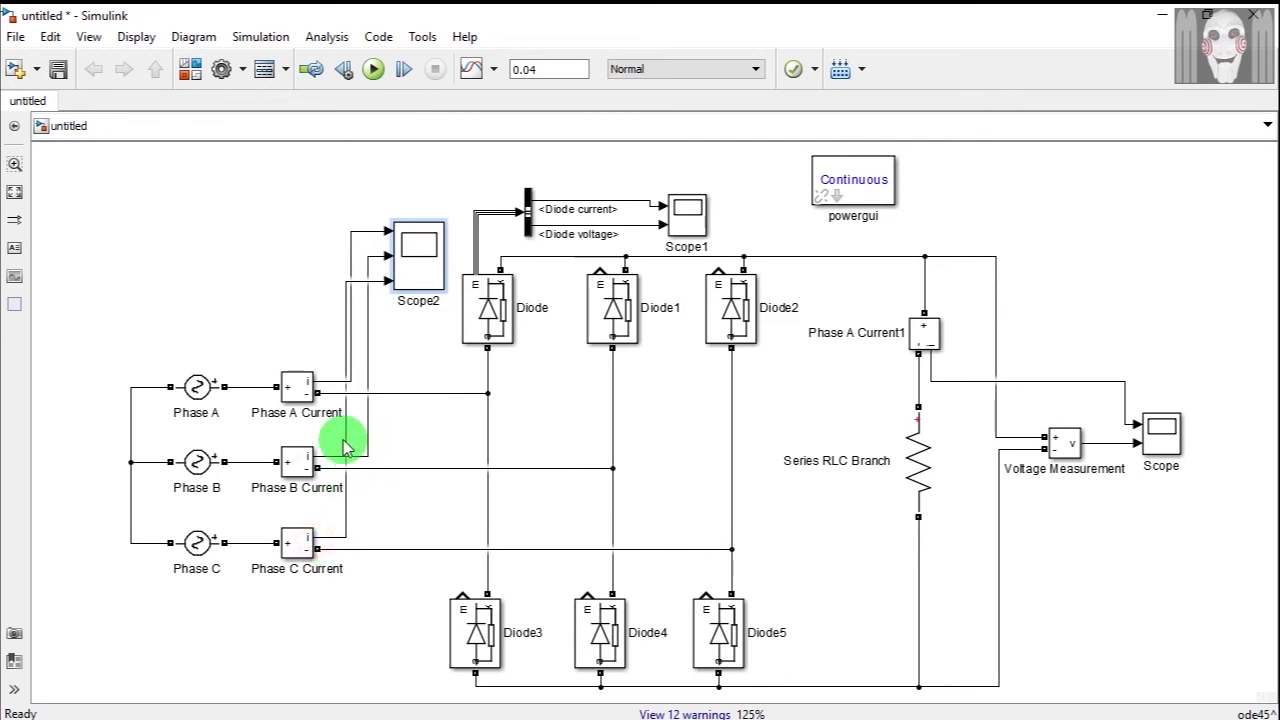
left_click_drag(343, 441, 379, 443)
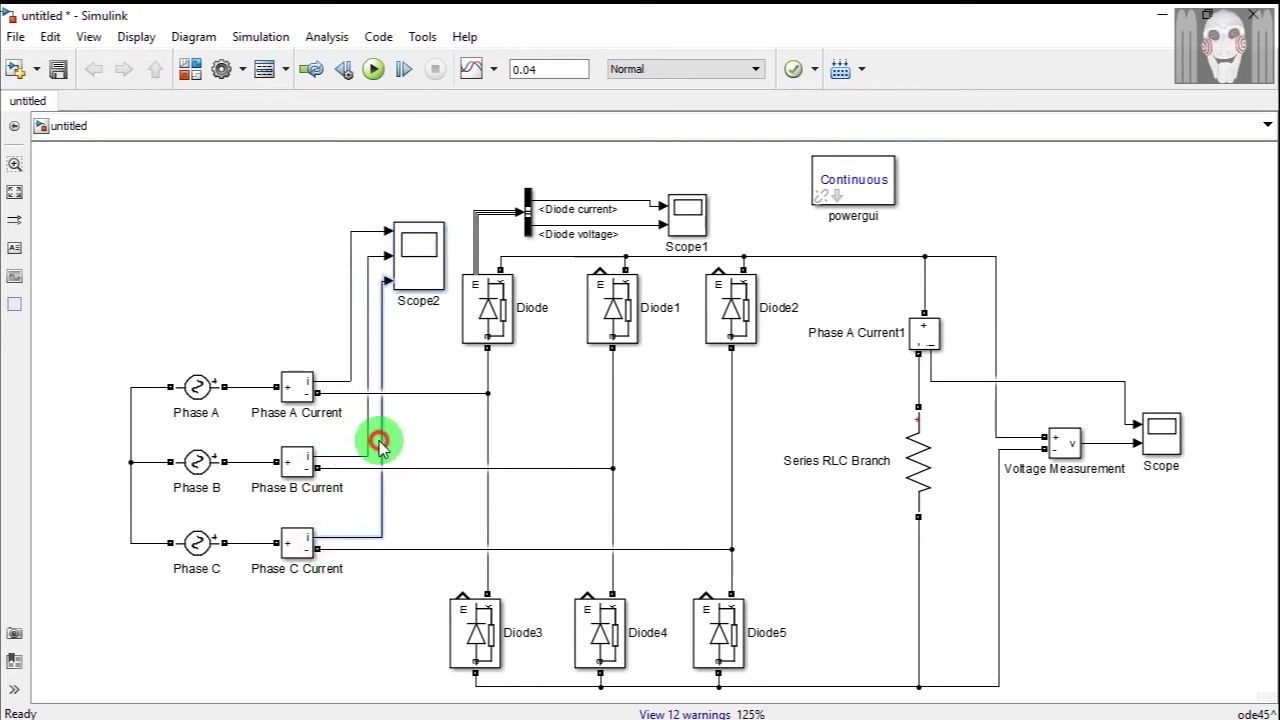
left_click_drag(414, 251, 440, 228)
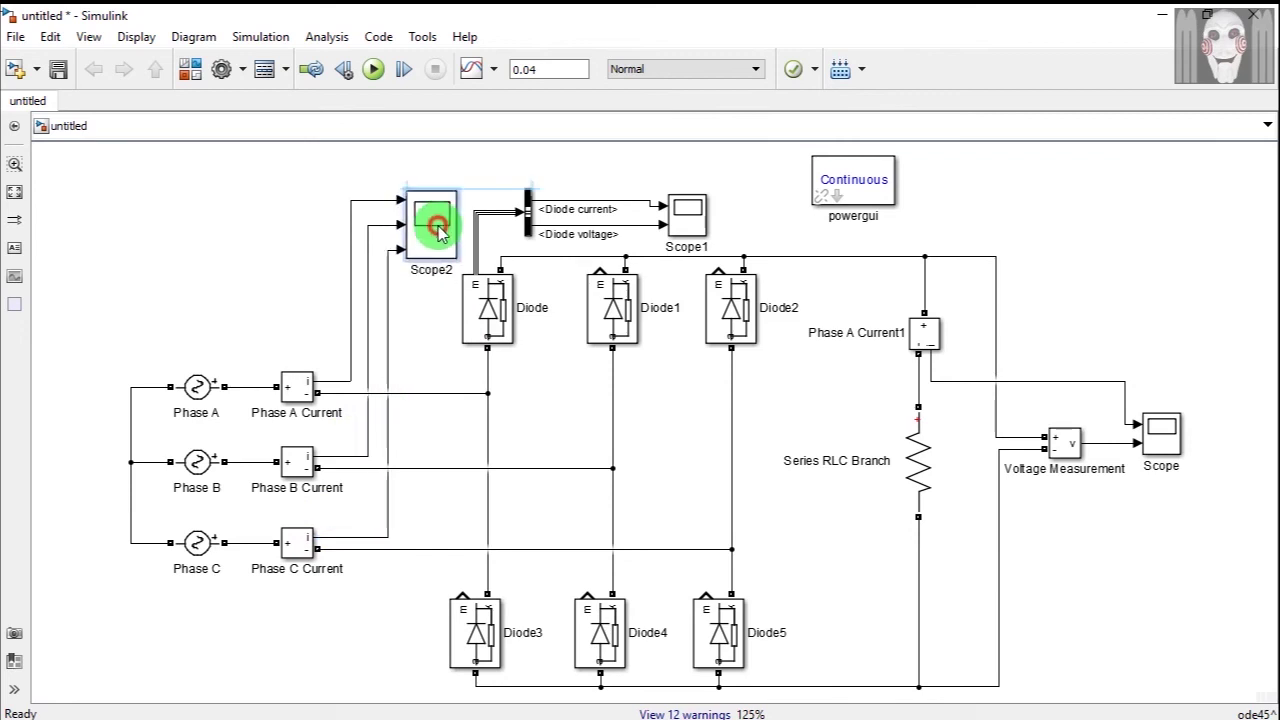
left_click(462, 161)
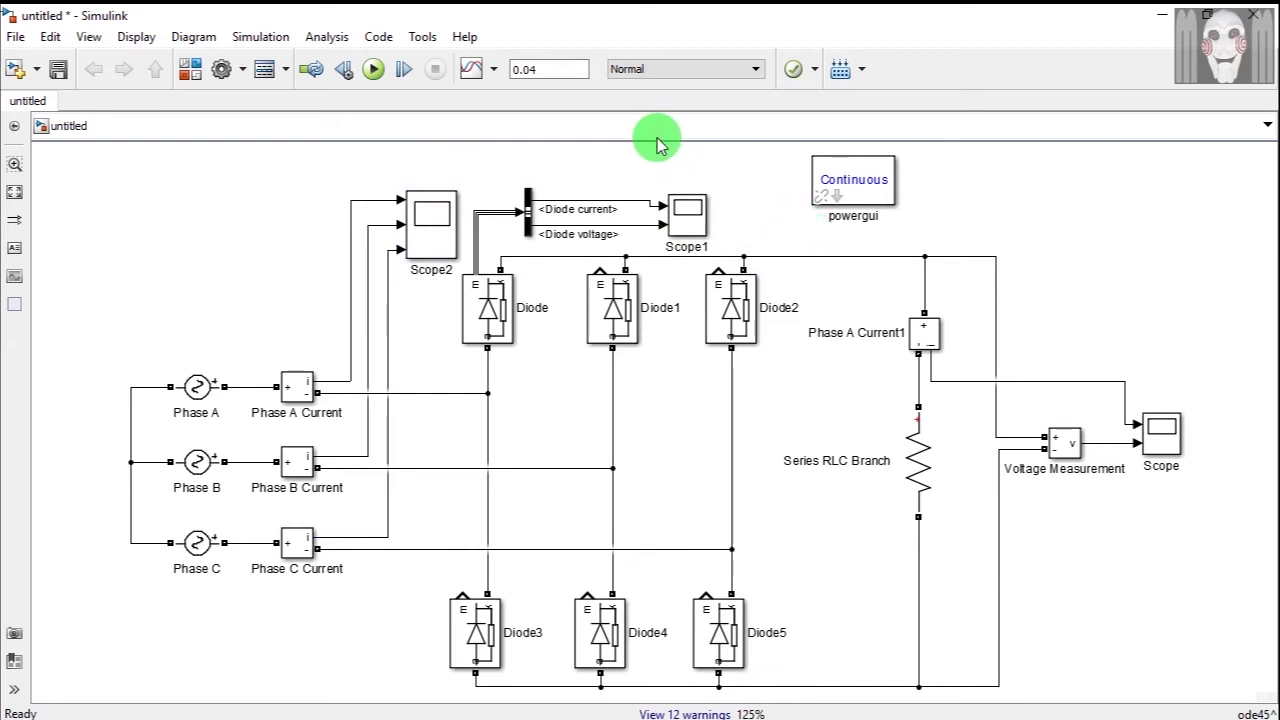
Step: Confirm the 0.04 s stop time and run the rectifier simulation to completion
left_click(688, 222)
left_click(555, 70)
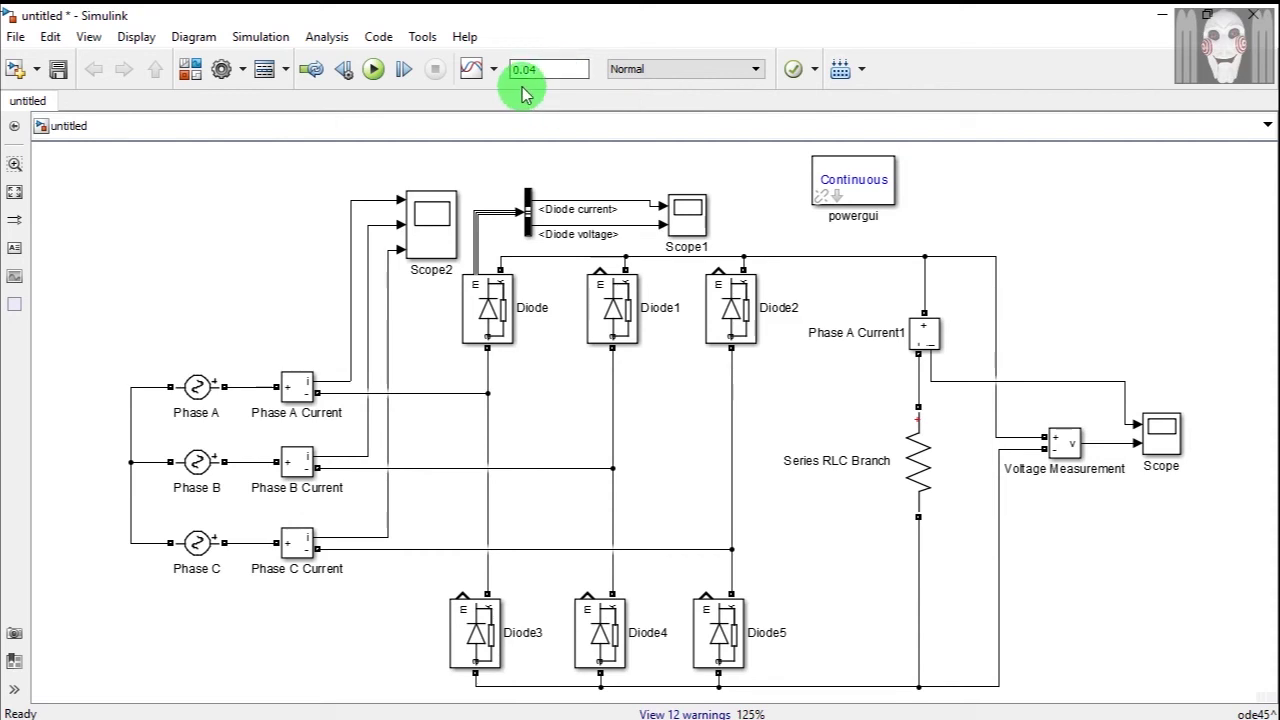
left_click(373, 70)
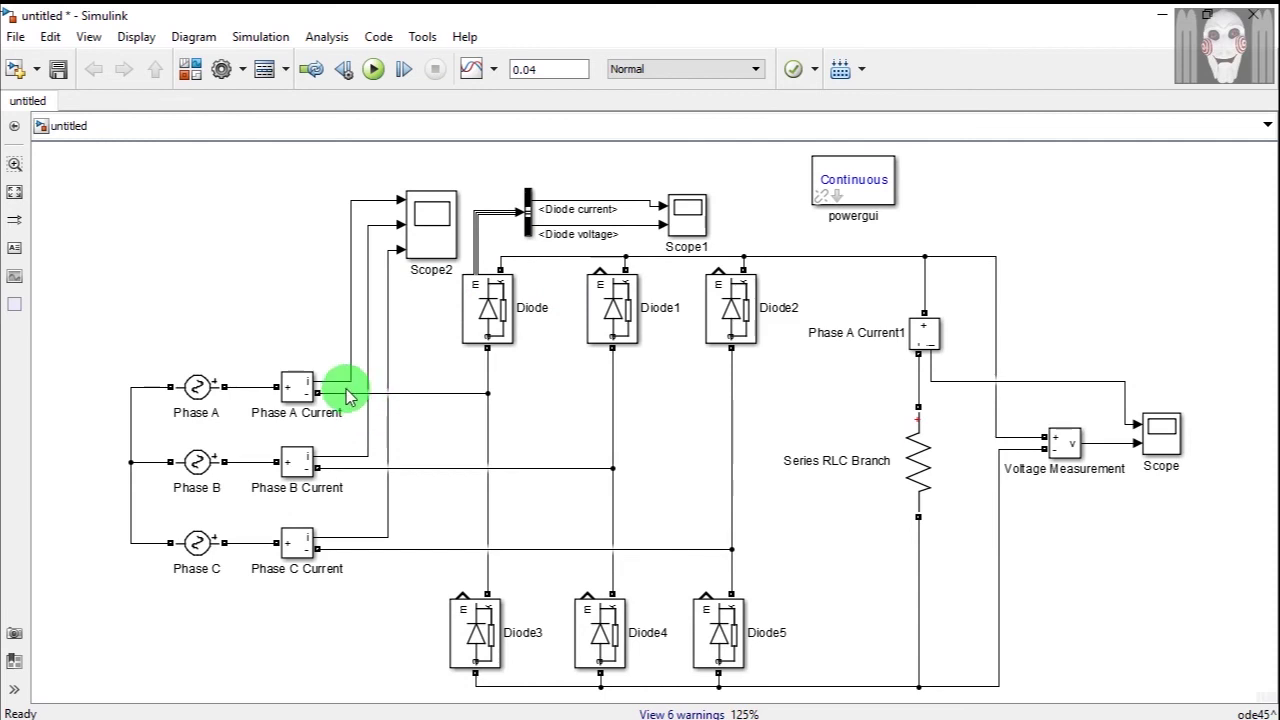
left_click(432, 235)
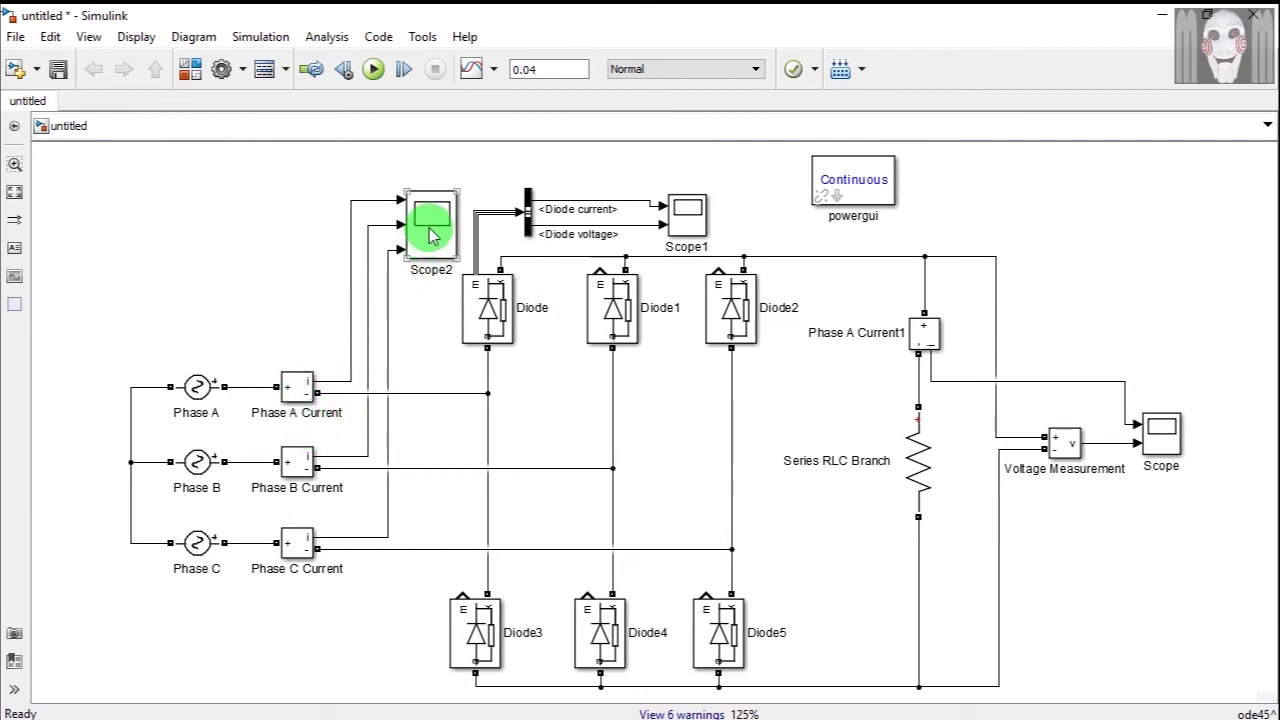
double_click(428, 226)
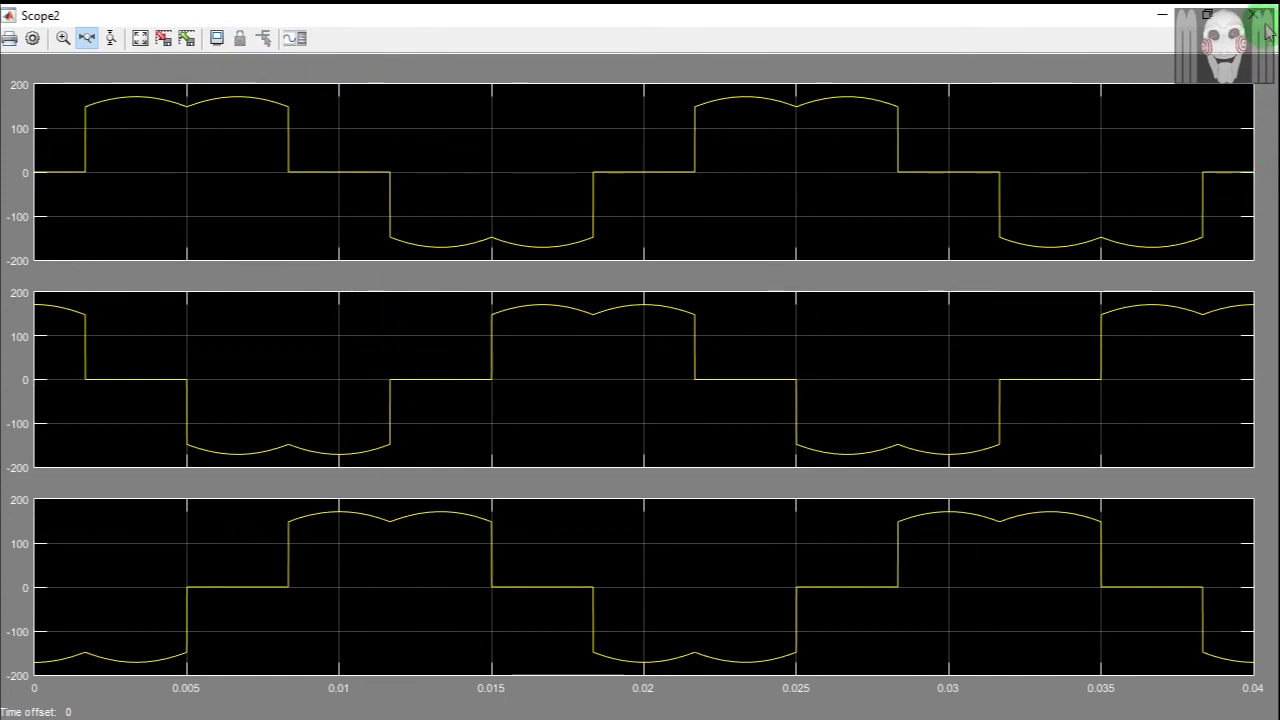
left_click(1266, 28)
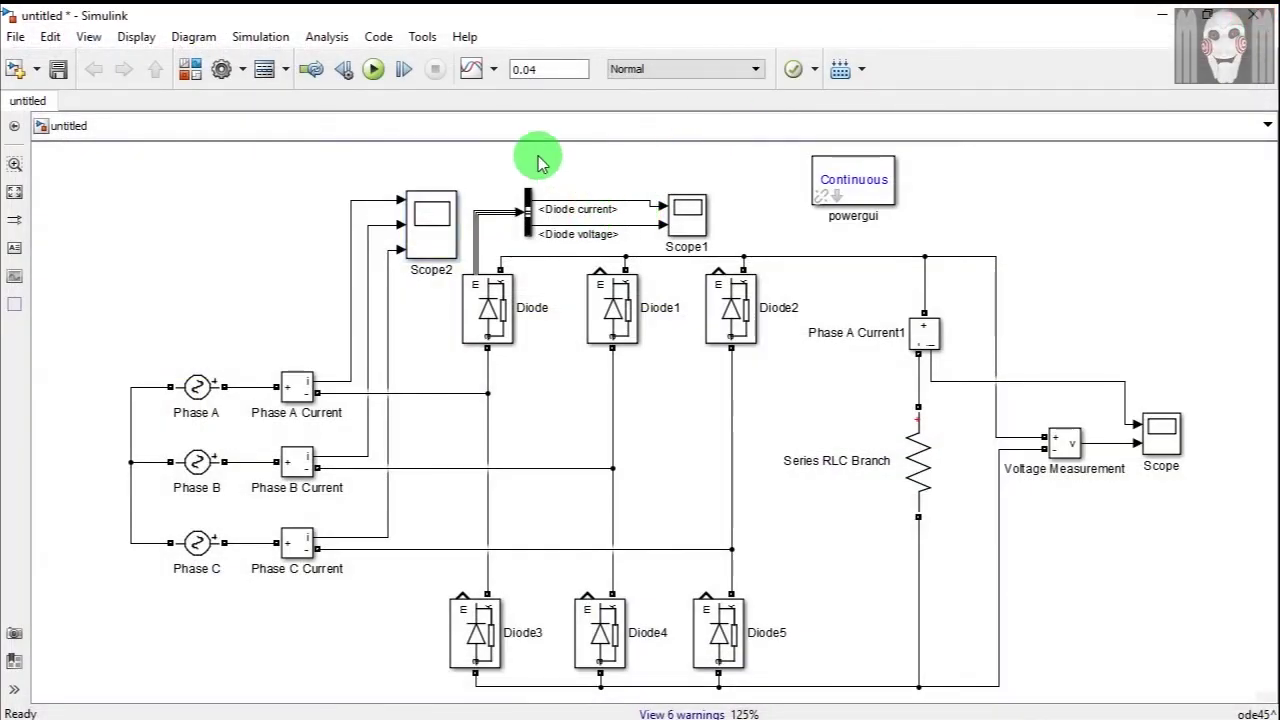
left_click(688, 222)
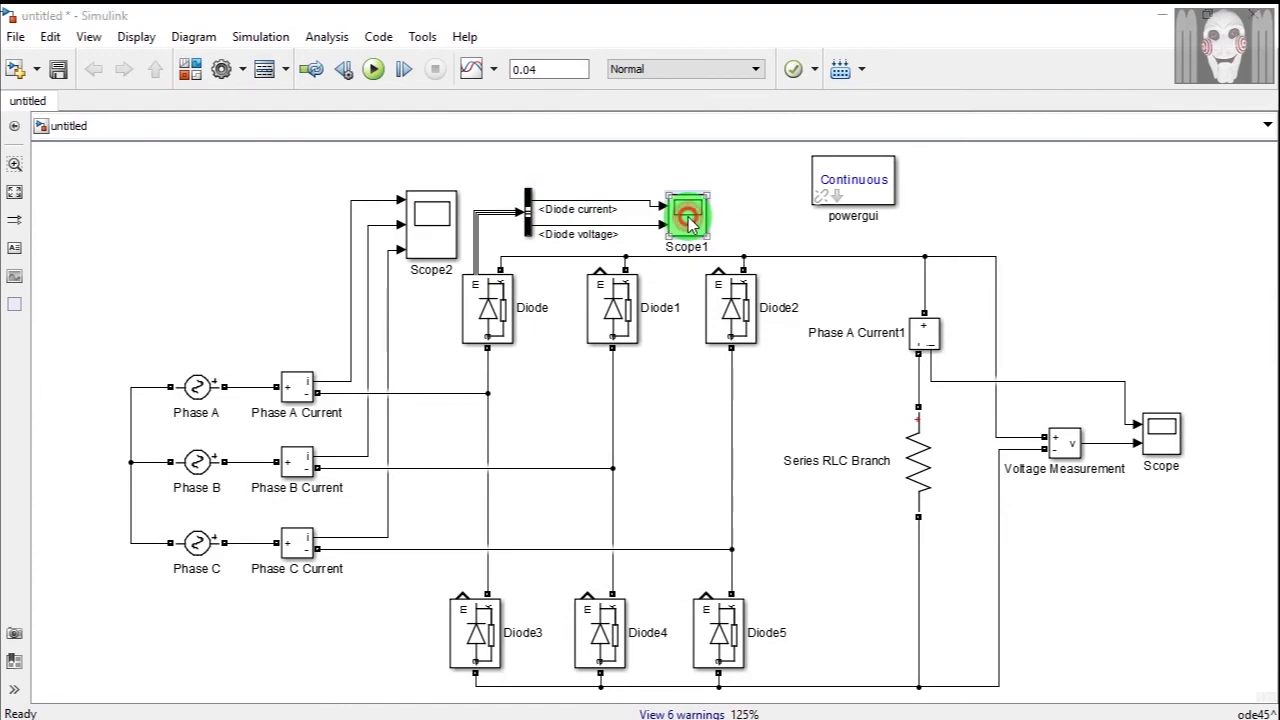
double_click(688, 222)
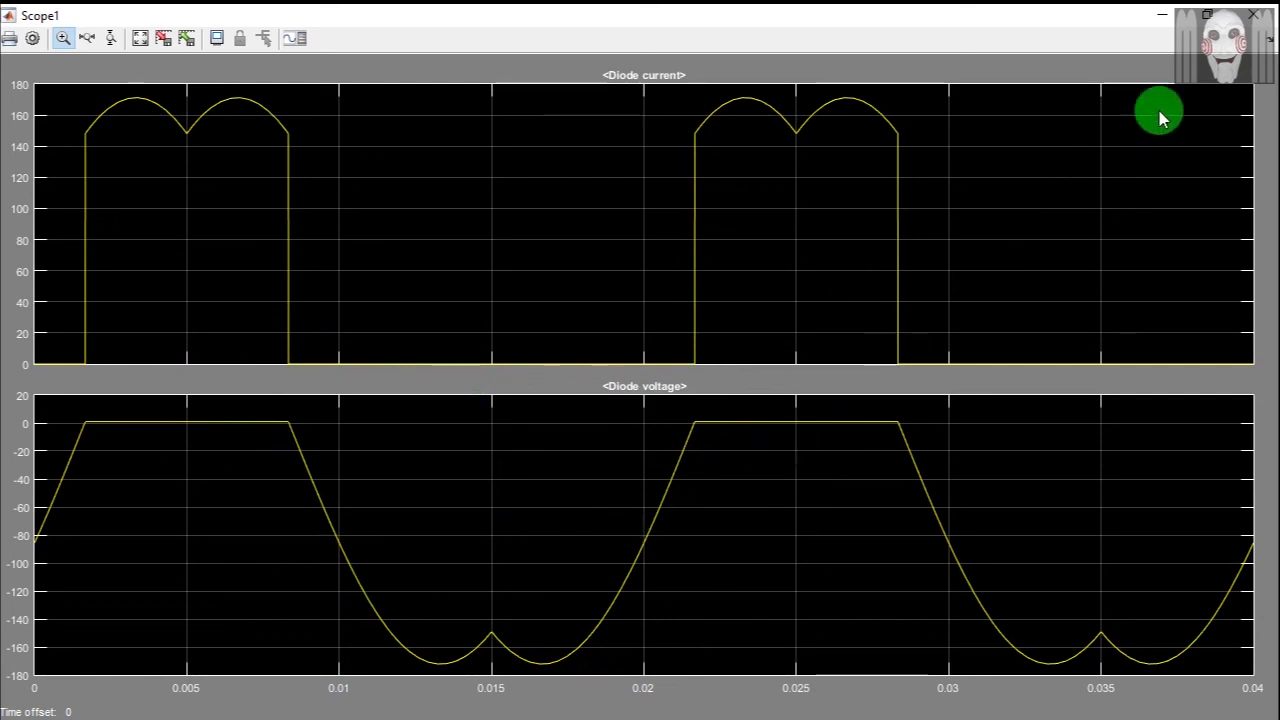
left_click(1253, 15)
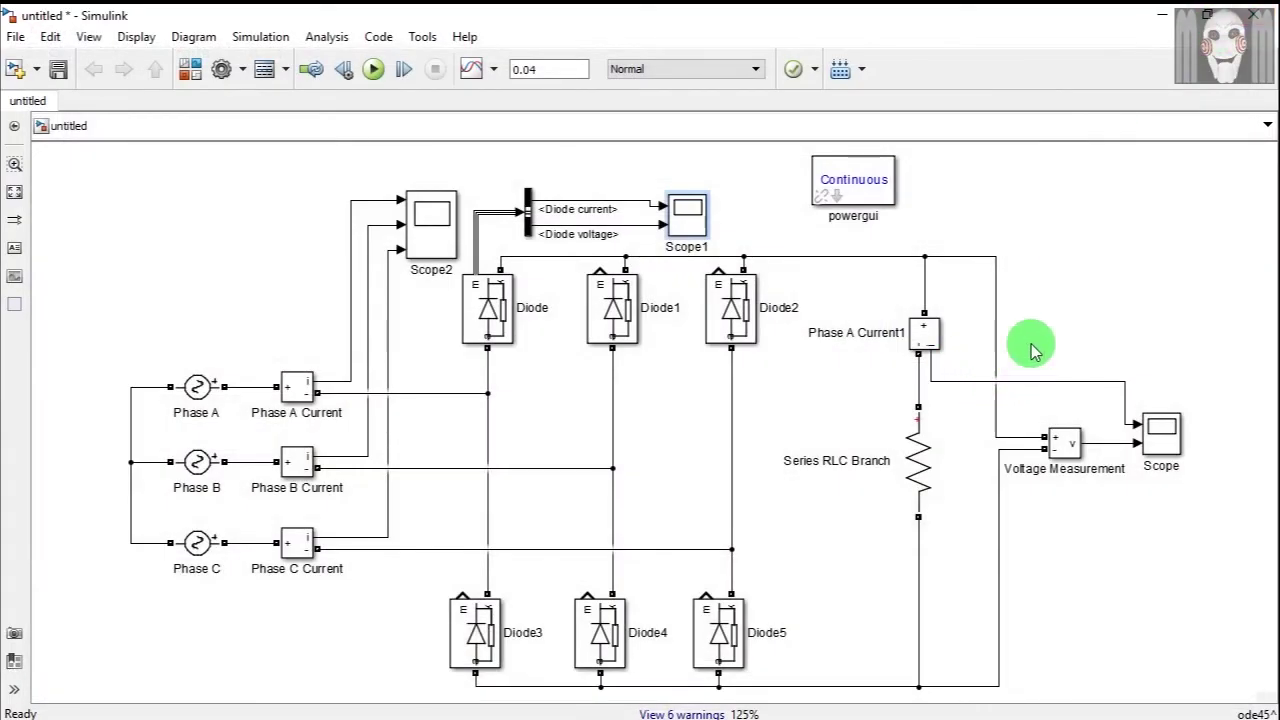
double_click(1160, 432)
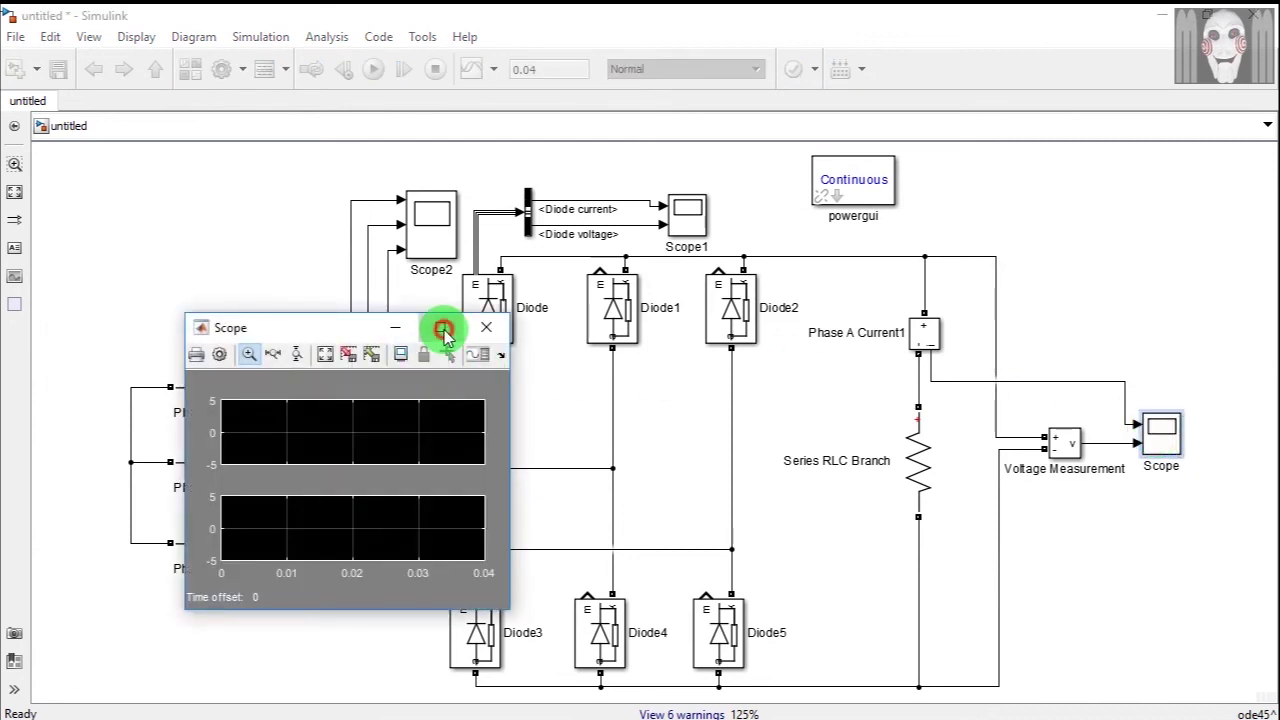
left_click(440, 327)
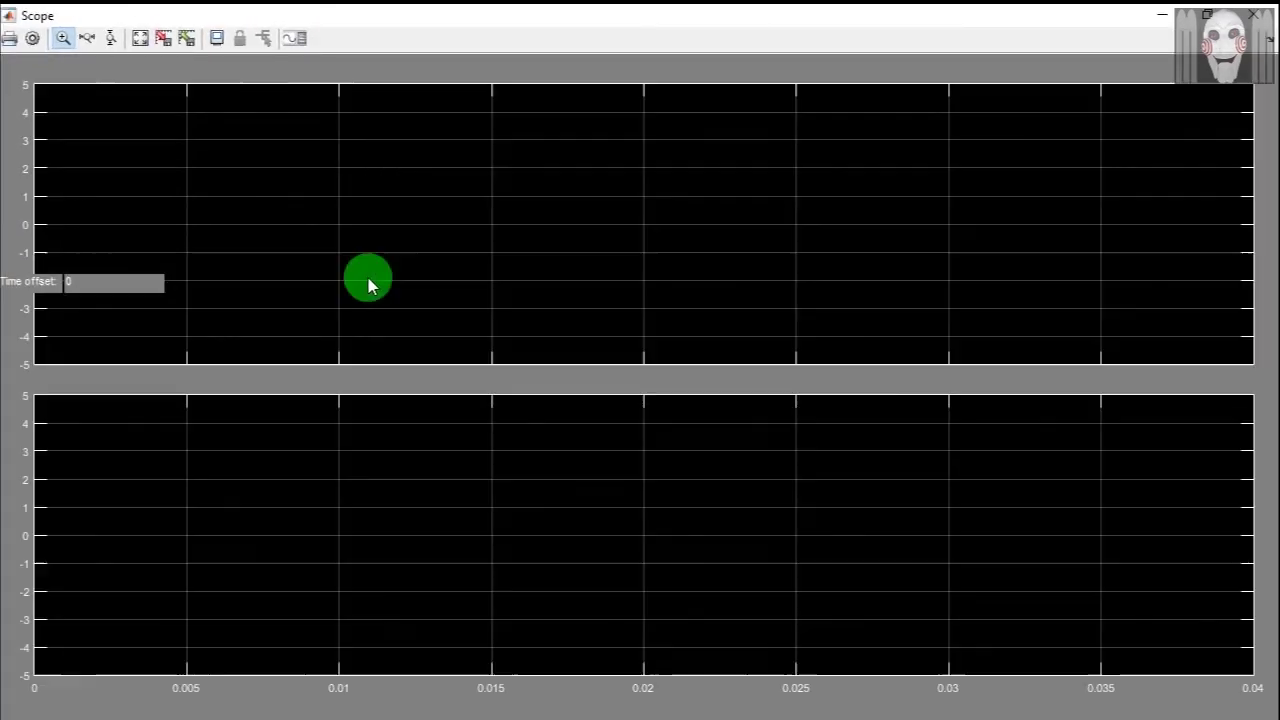
left_click(141, 39)
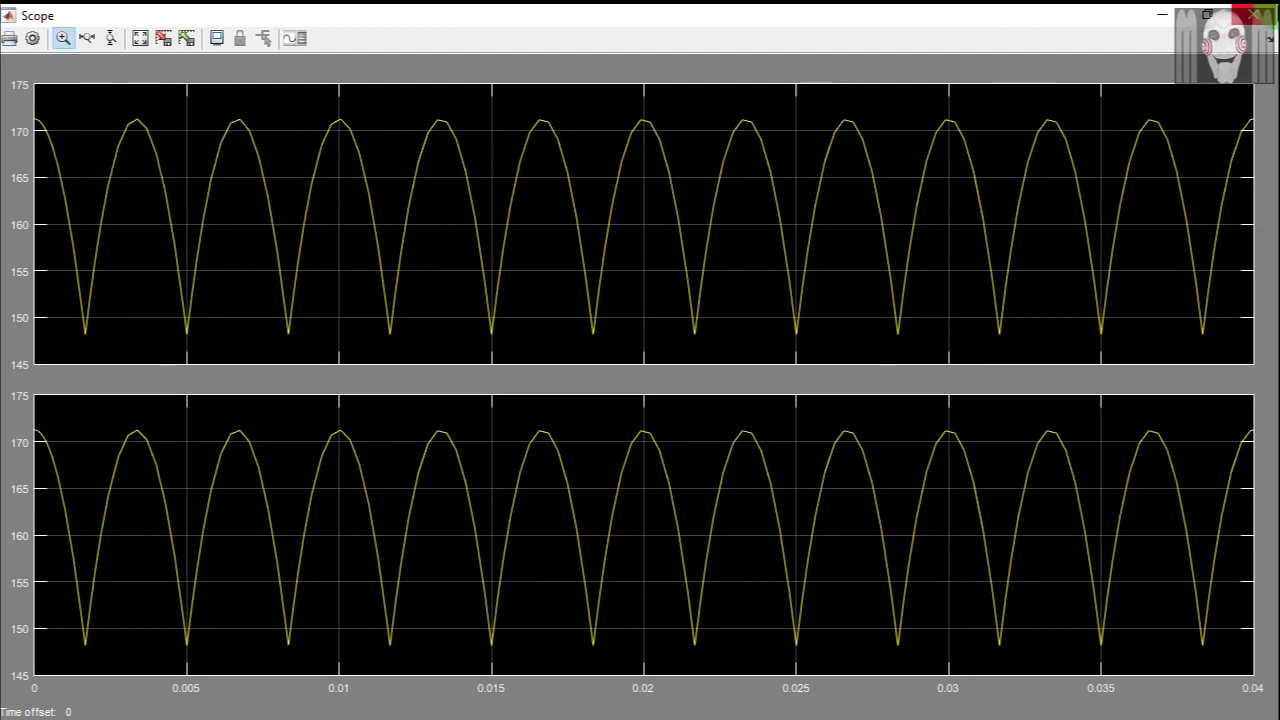
left_click(1256, 16)
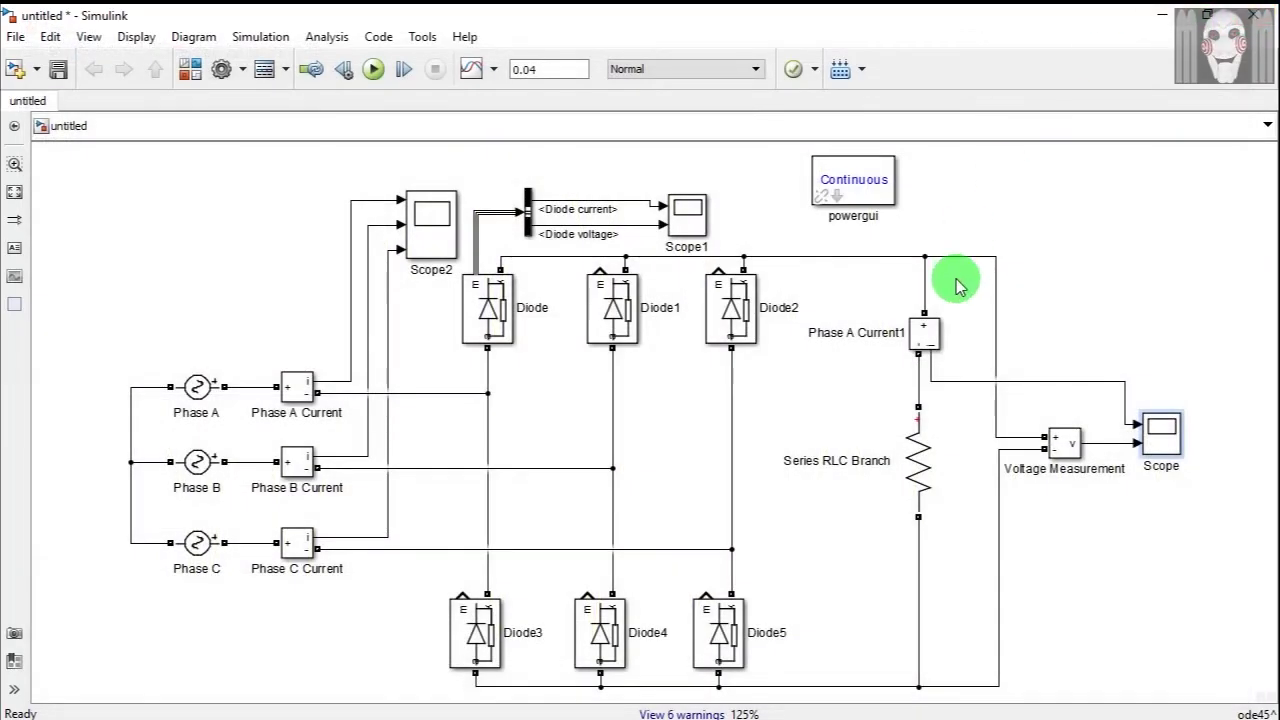
Step: Launch FFT Analysis from the powergui block's Tools tab
key("Tab")
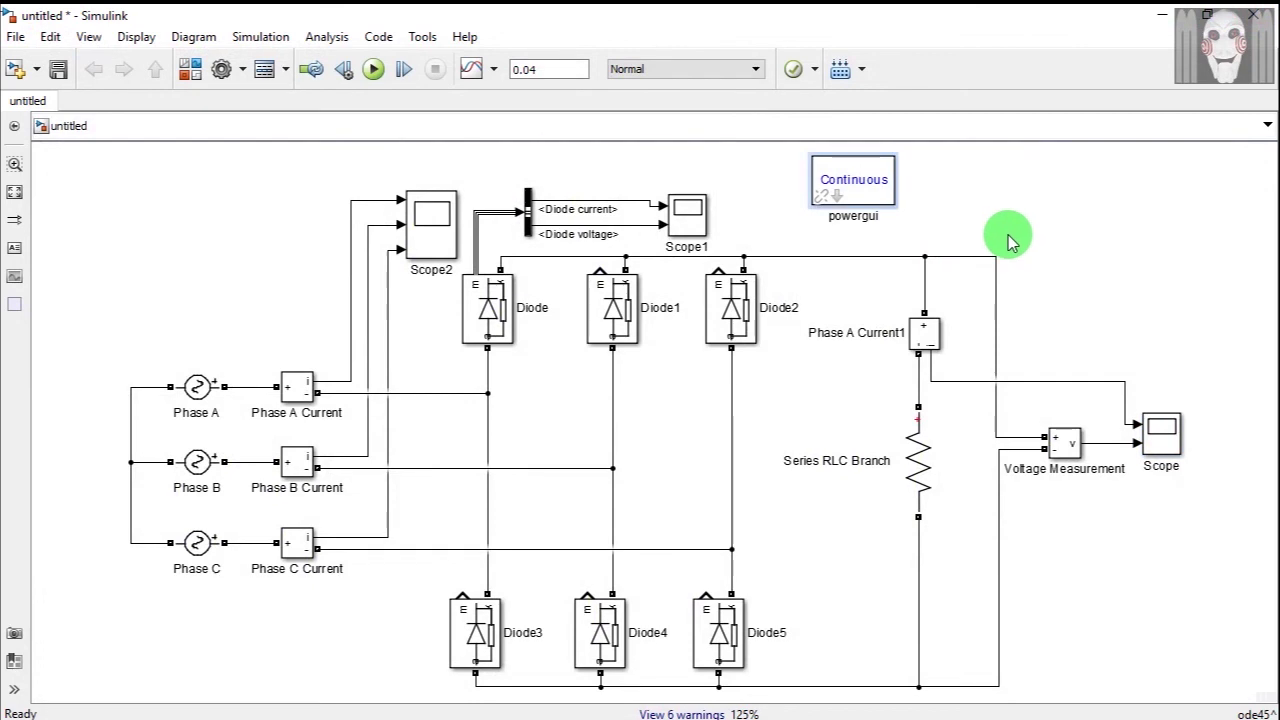
left_click(852, 193)
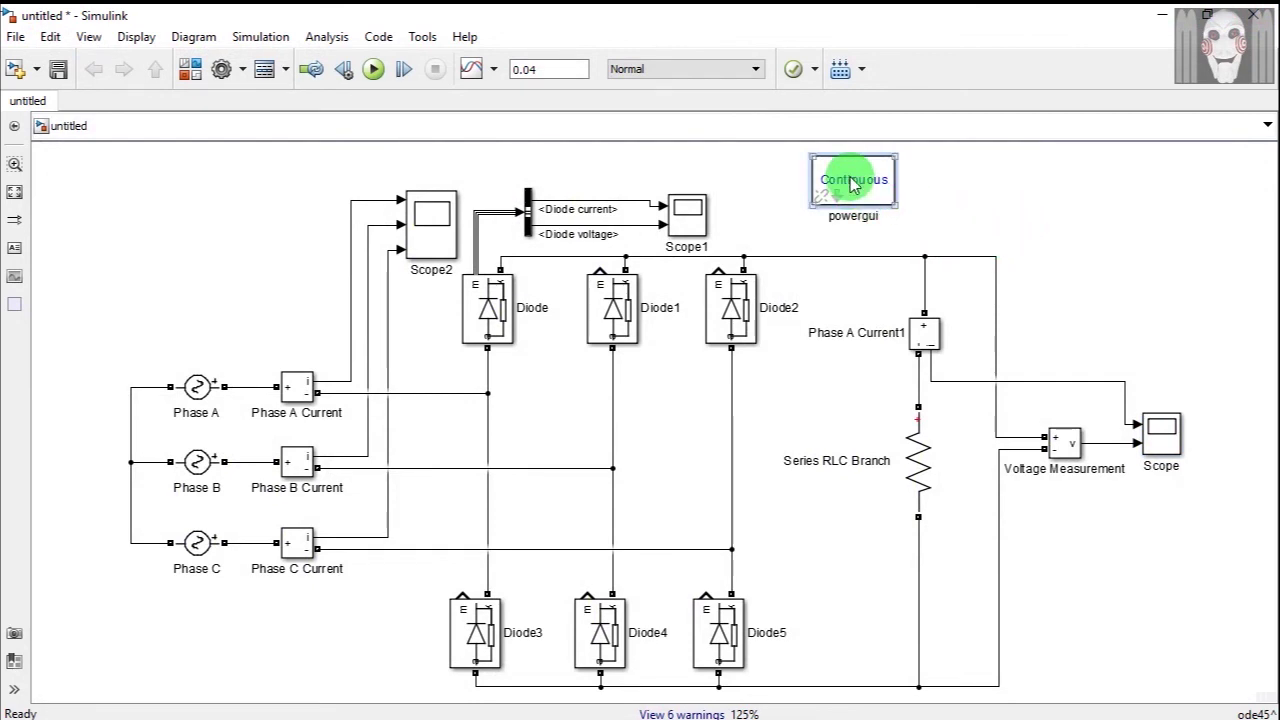
double_click(852, 183)
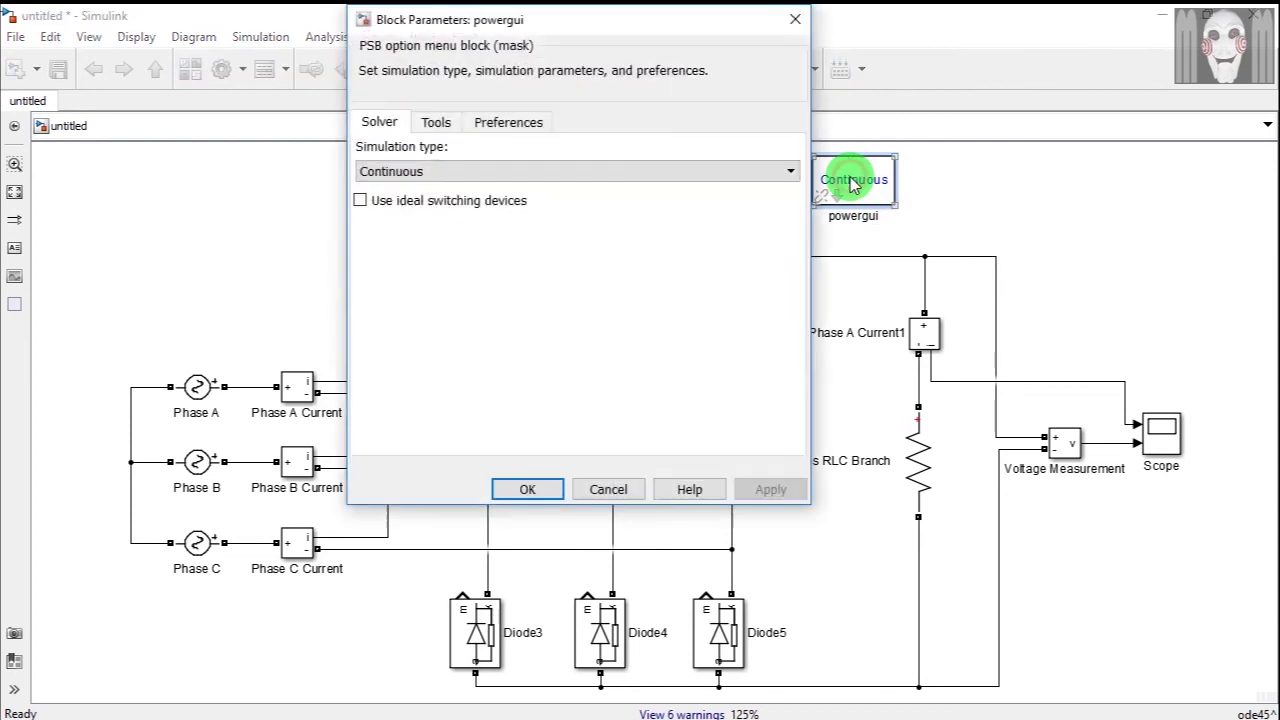
left_click(436, 126)
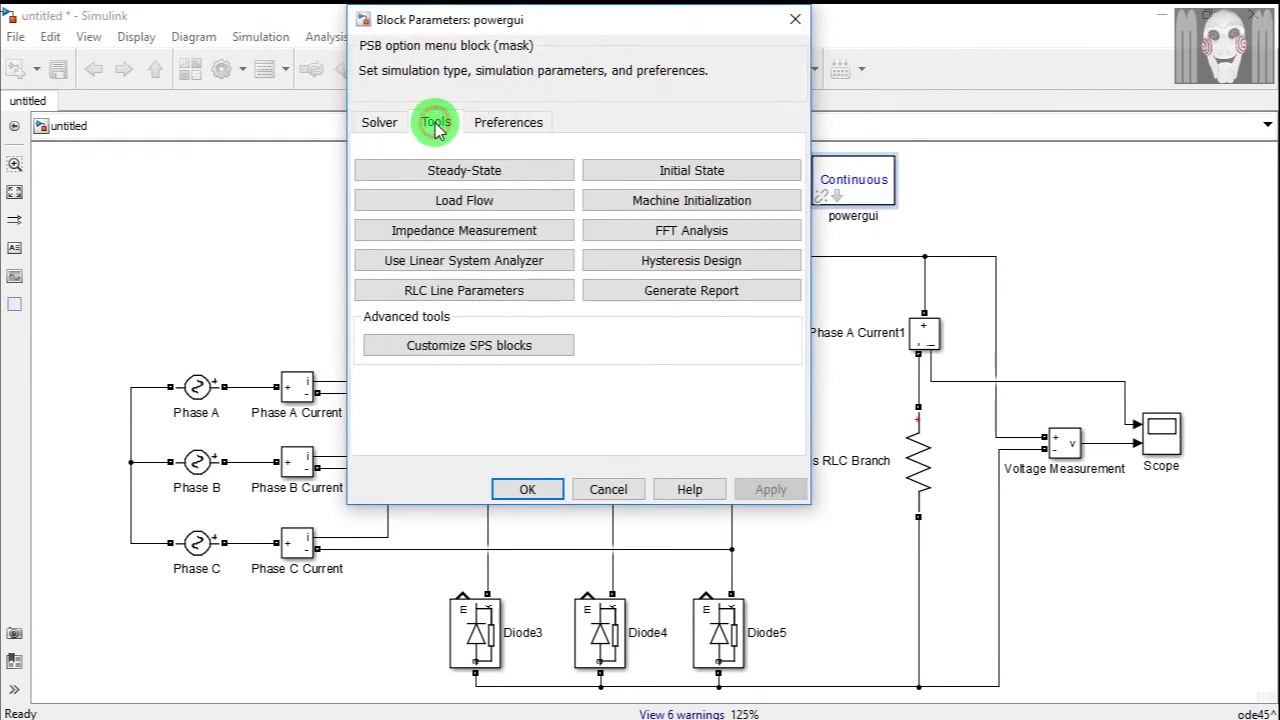
left_click(692, 236)
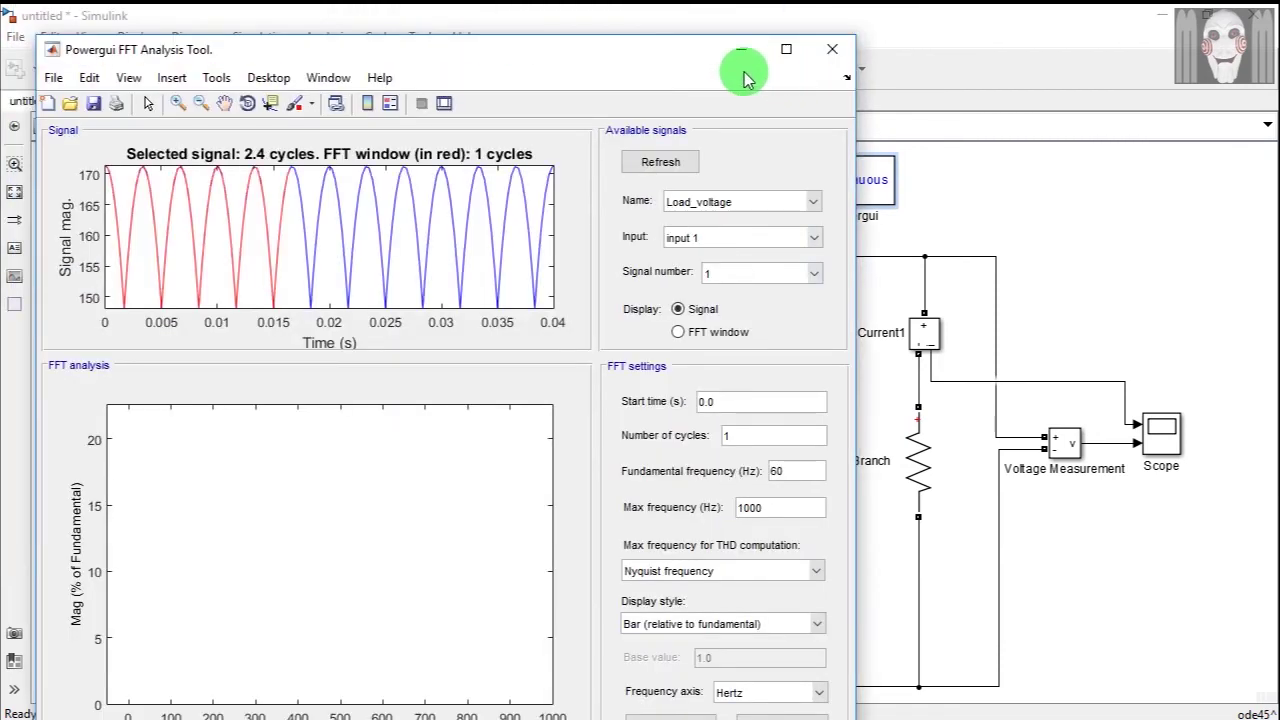
Step: Maximize the FFT tool, choose the Load_voltage signal and show its one-cycle FFT window
left_click(790, 58)
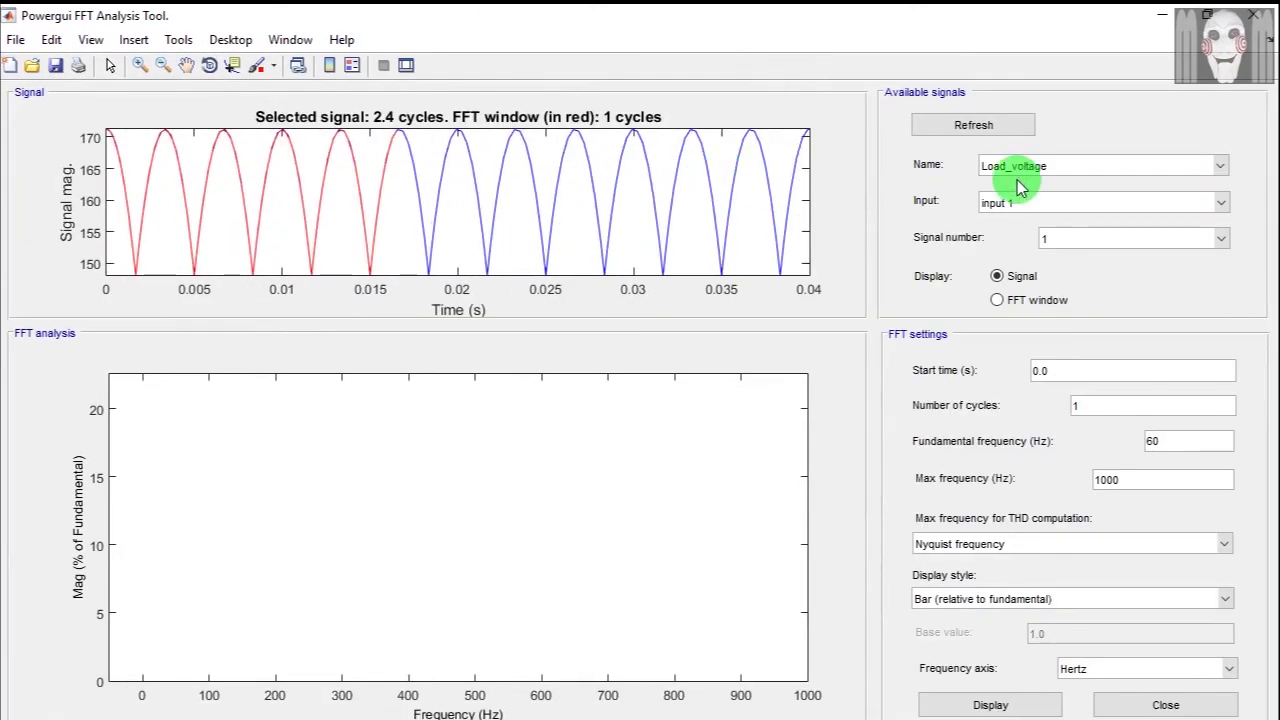
left_click(1222, 168)
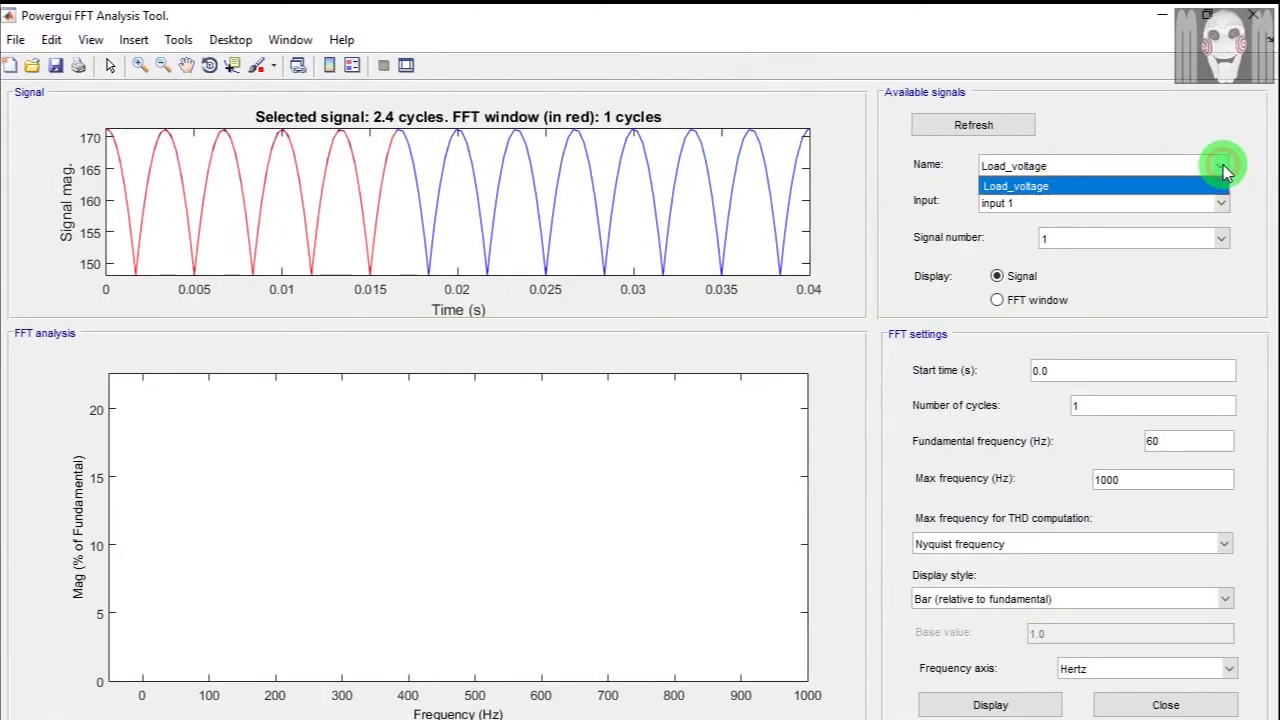
left_click(1098, 190)
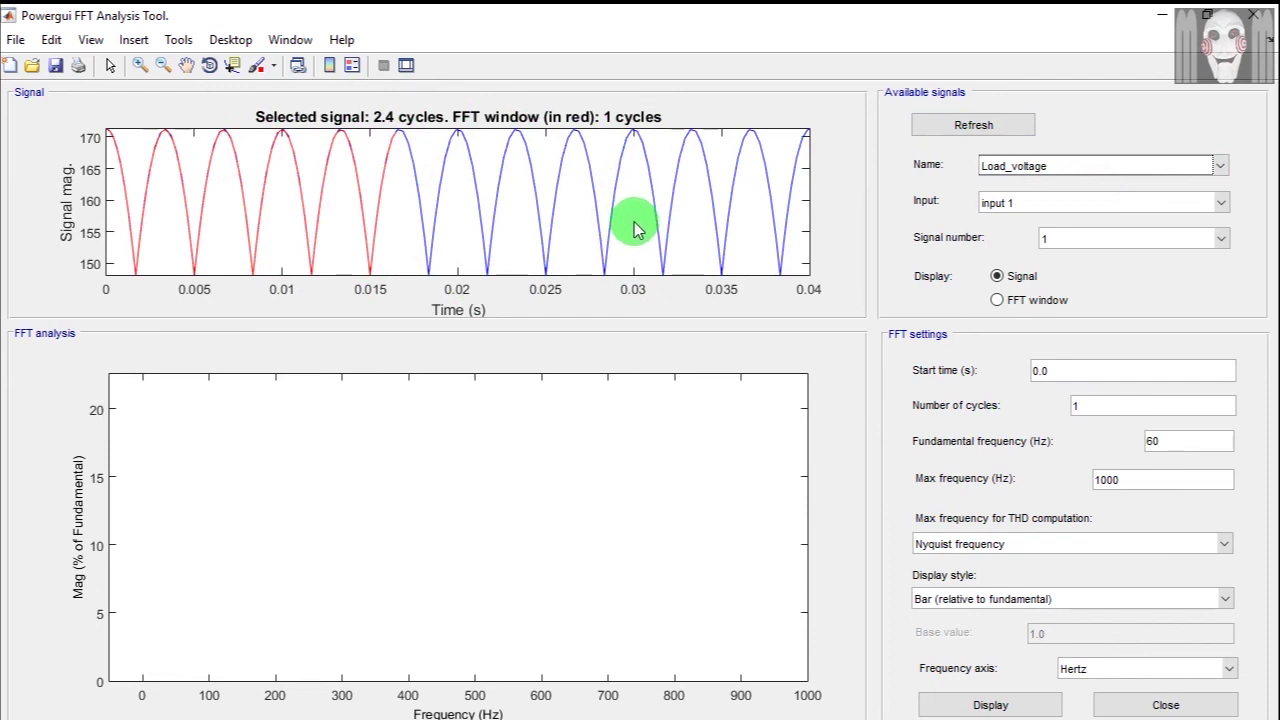
left_click(1000, 302)
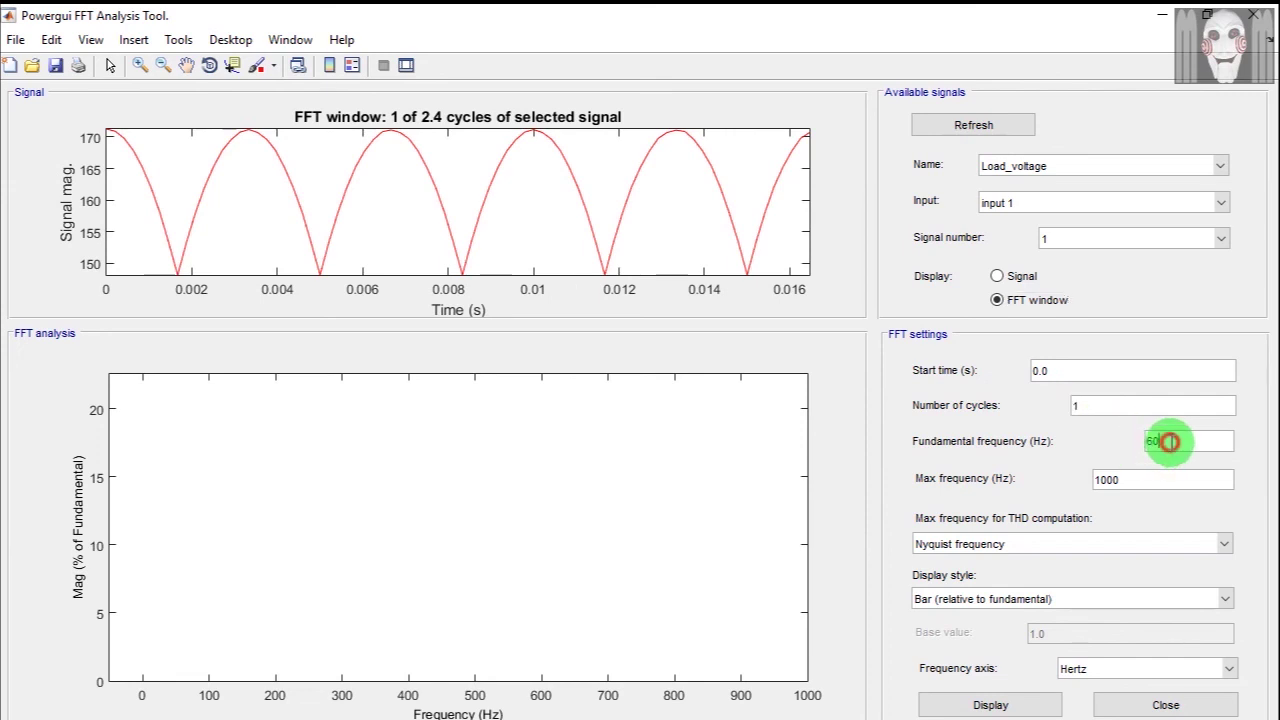
Step: Set the fundamental frequency to 50 Hz, choose List display style, and display the results
left_click_drag(1170, 441, 1120, 441)
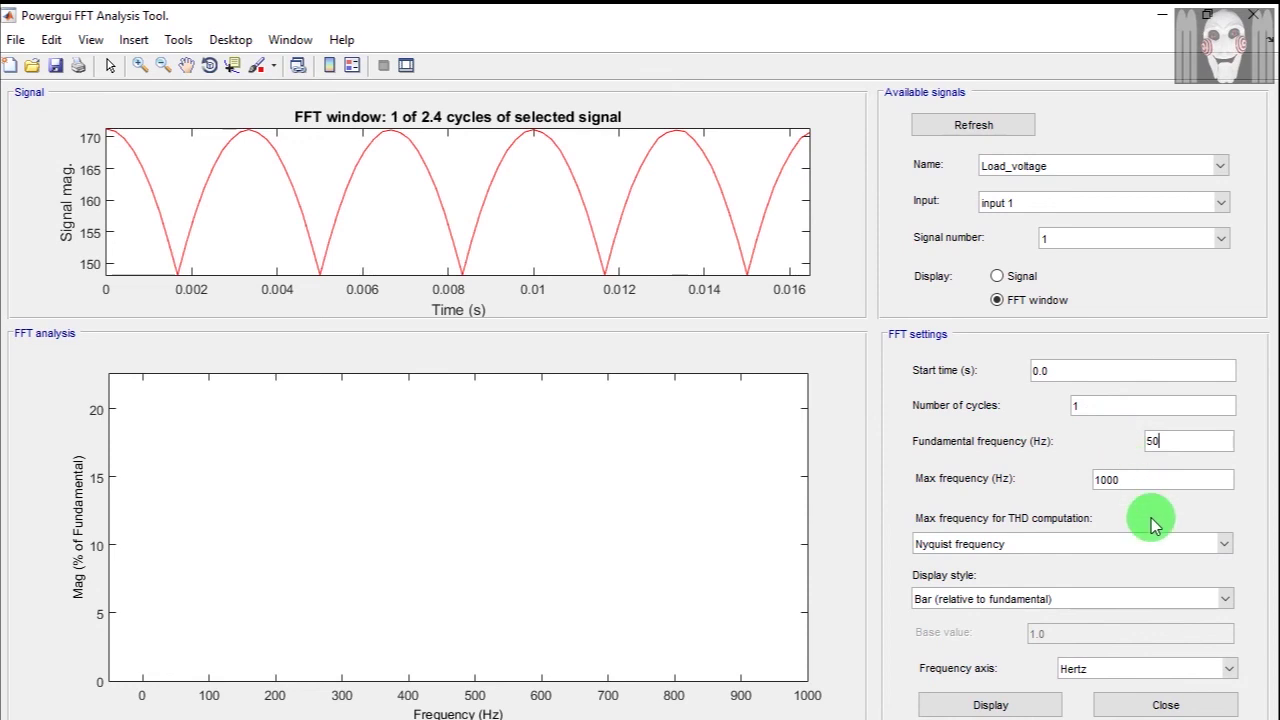
left_click(1165, 480)
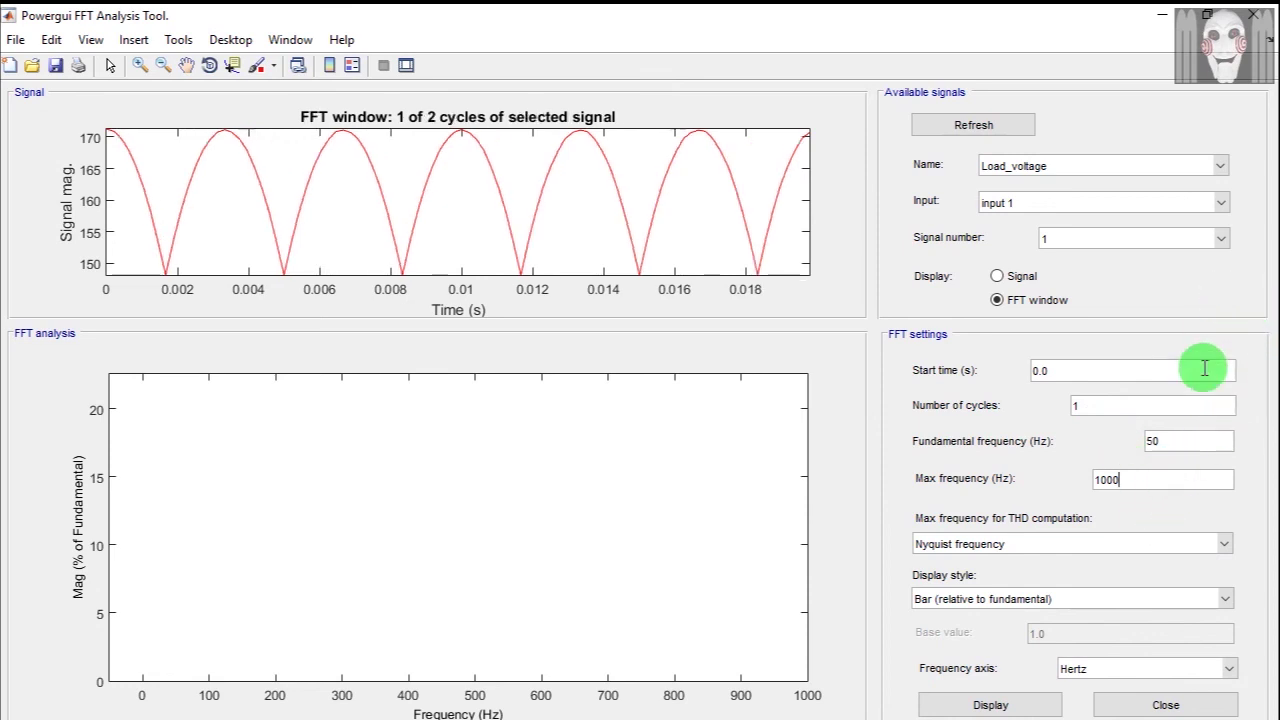
left_click(1228, 606)
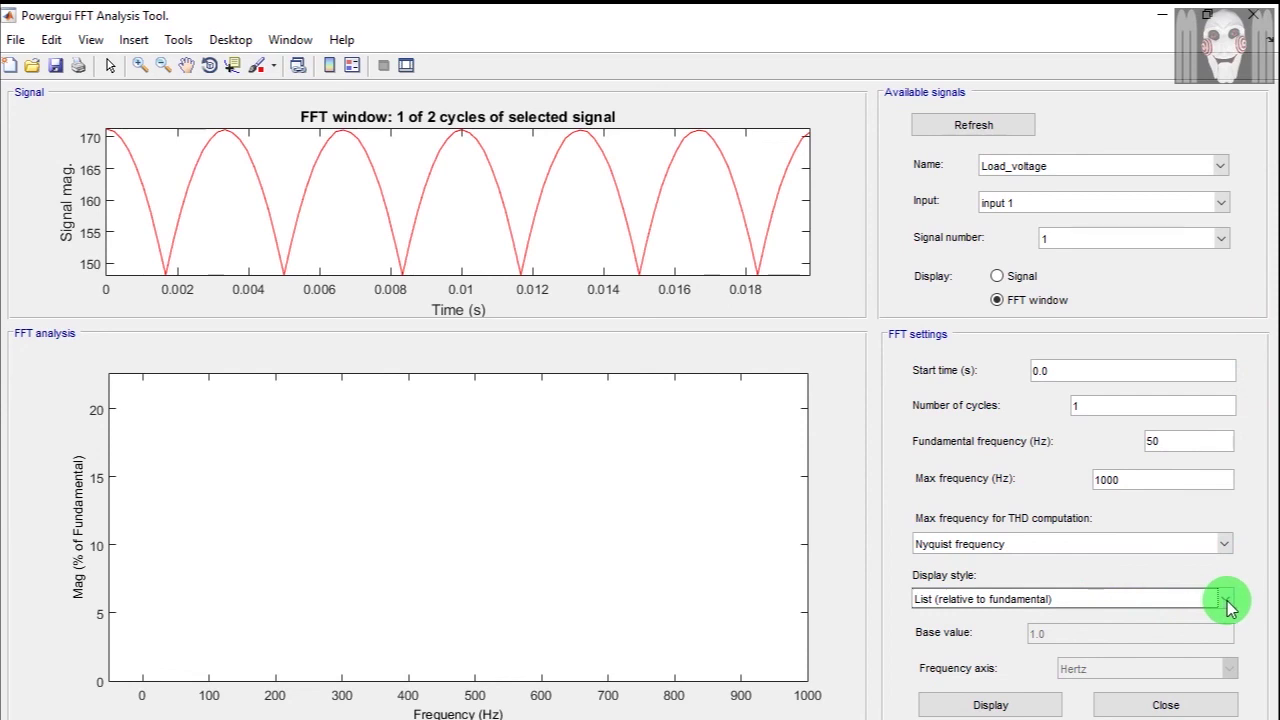
left_click(1228, 606)
left_click(1215, 612)
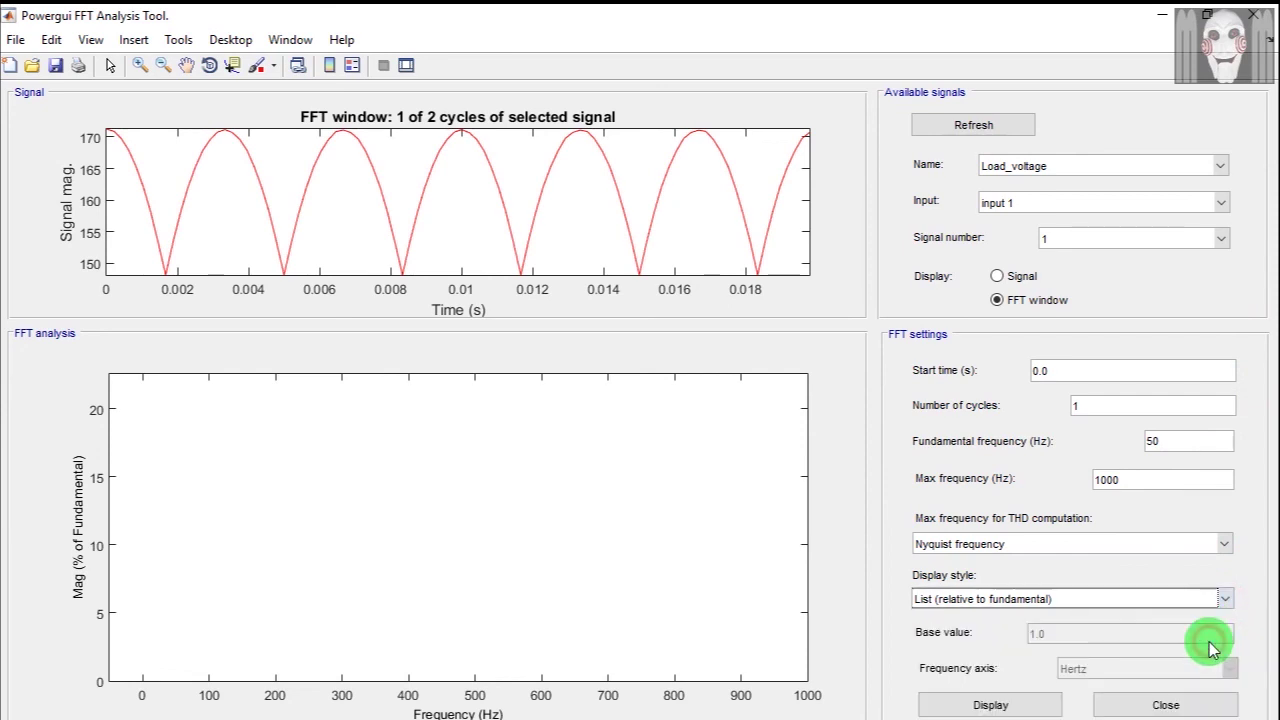
left_click(1004, 708)
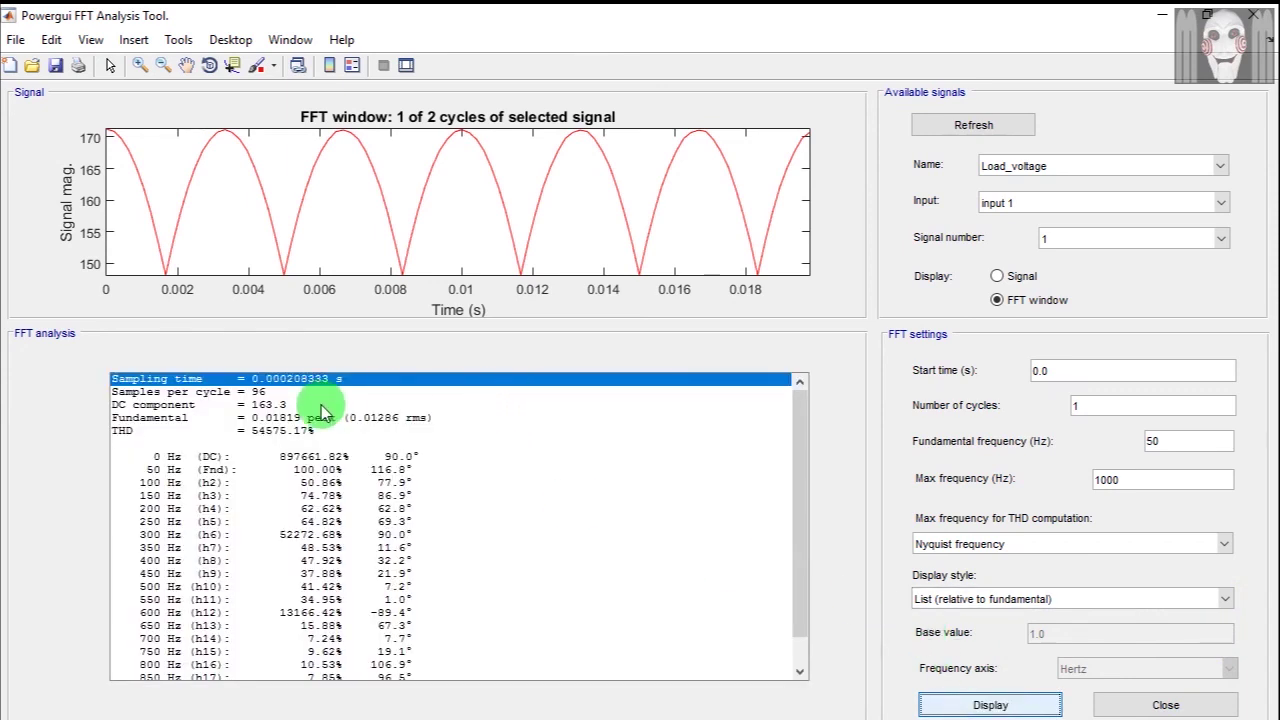
Step: Read the load voltage's DC component of 163.3 in the FFT results list
left_click(179, 406)
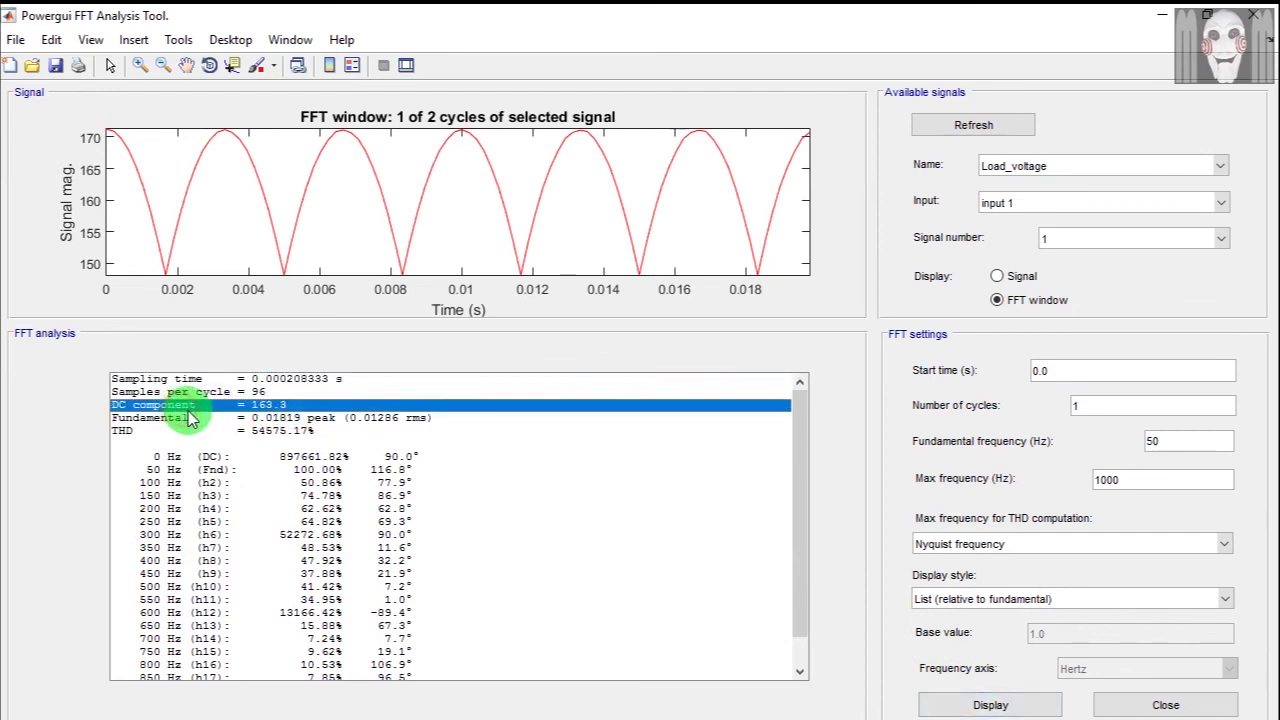